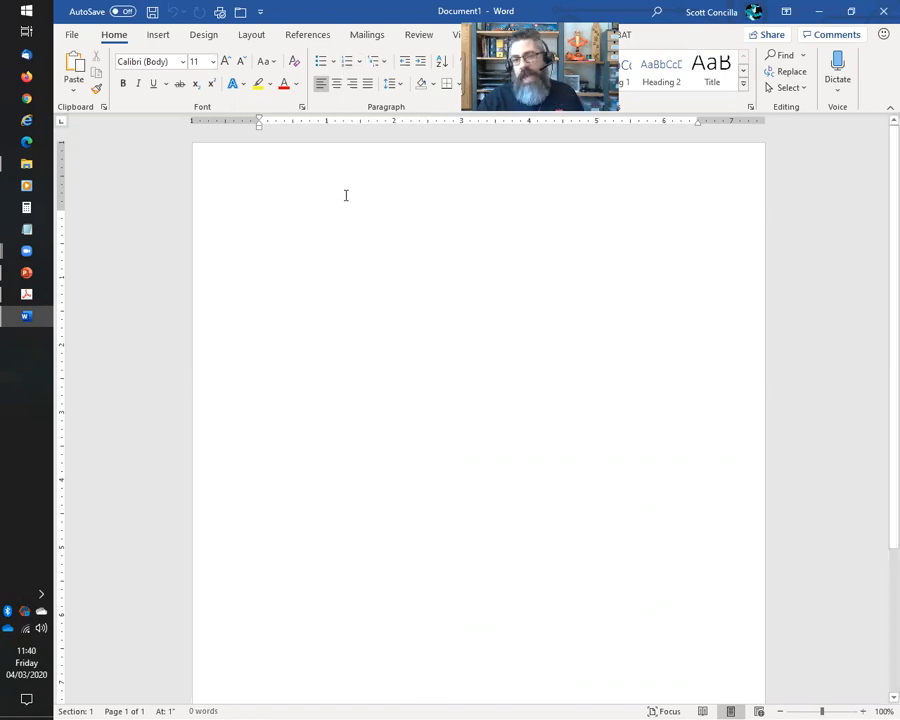
Preview the bullet and numbering galleries, then review the Word numbering explained PDF in Acrobat and close it
click(335, 62)
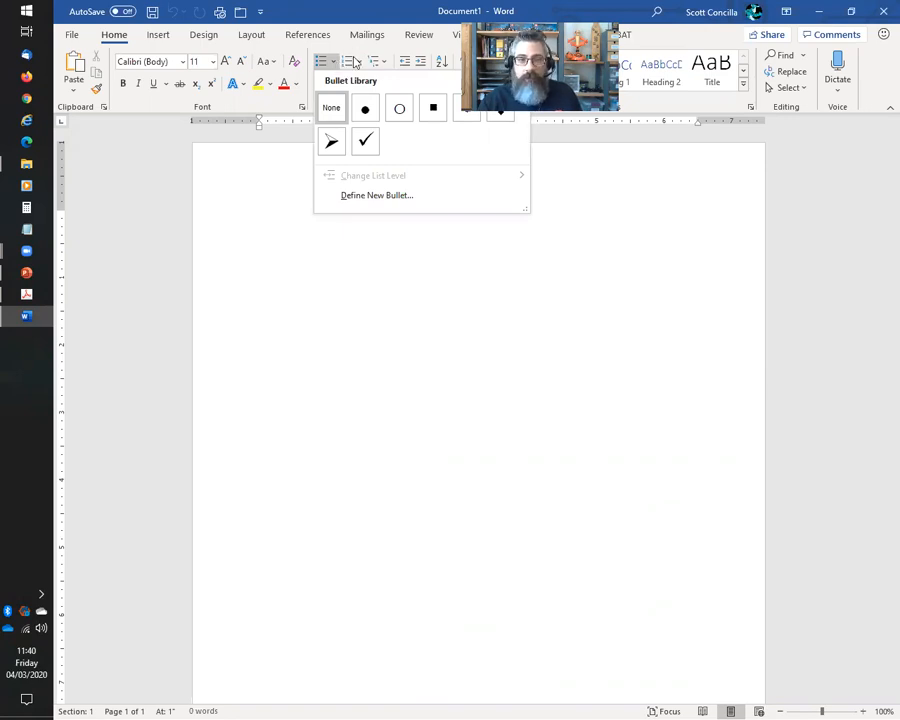
click(361, 62)
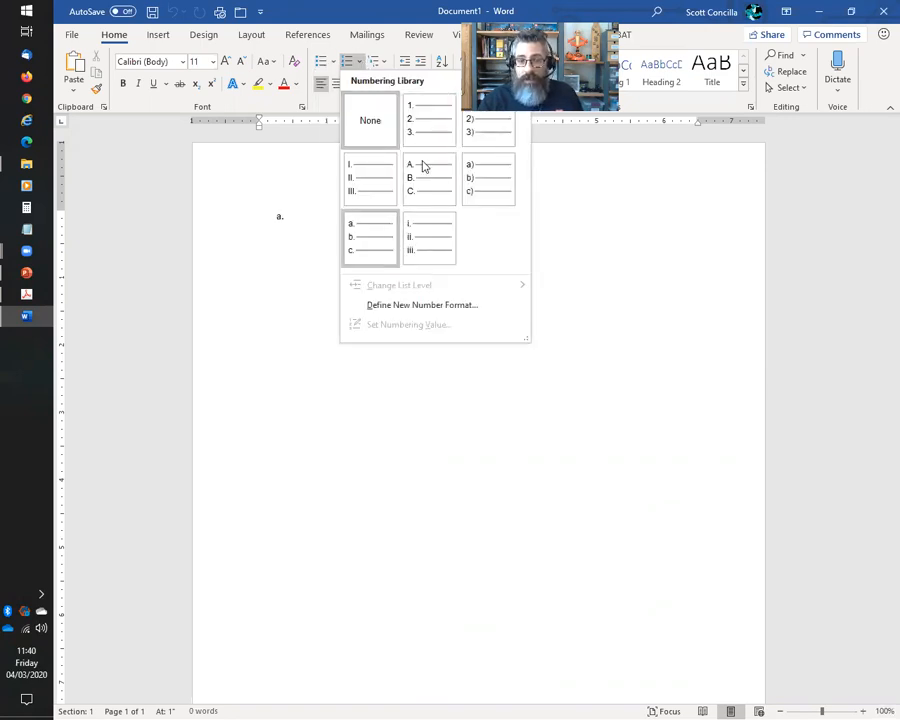
click(326, 7)
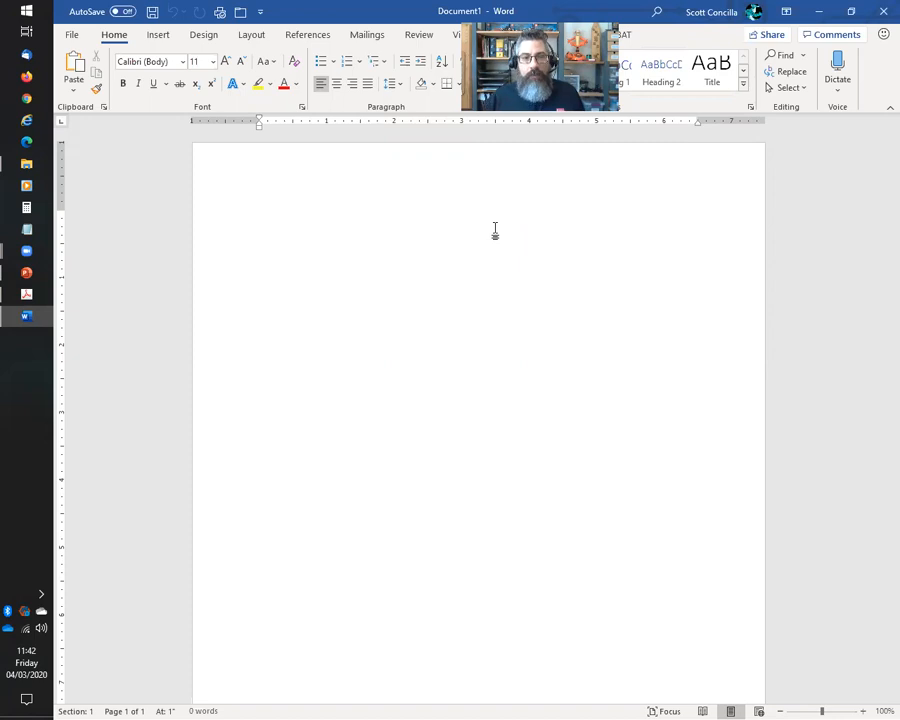
click(360, 62)
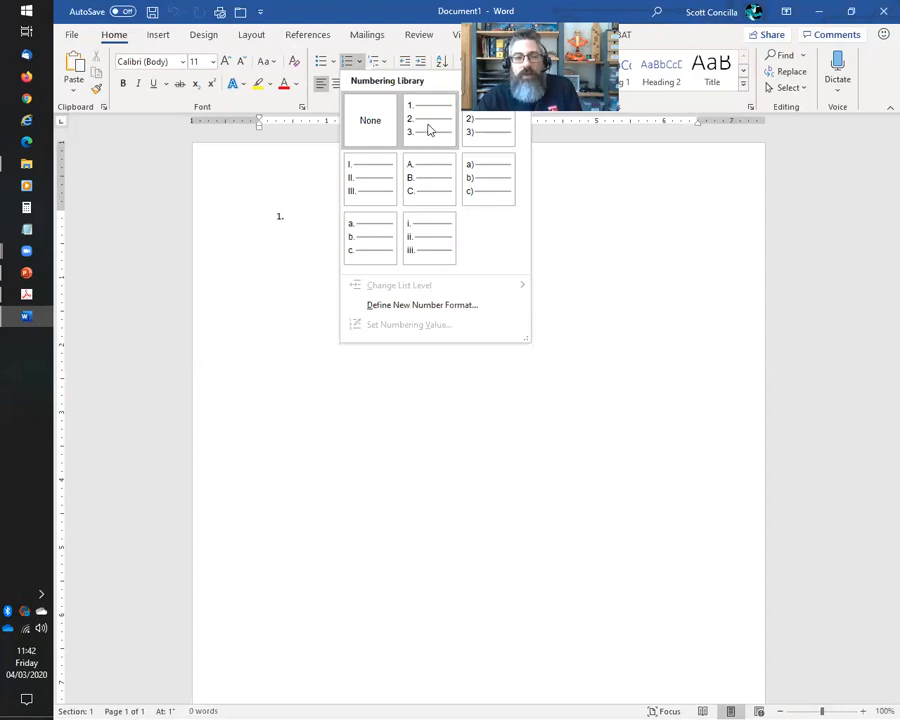
click(378, 12)
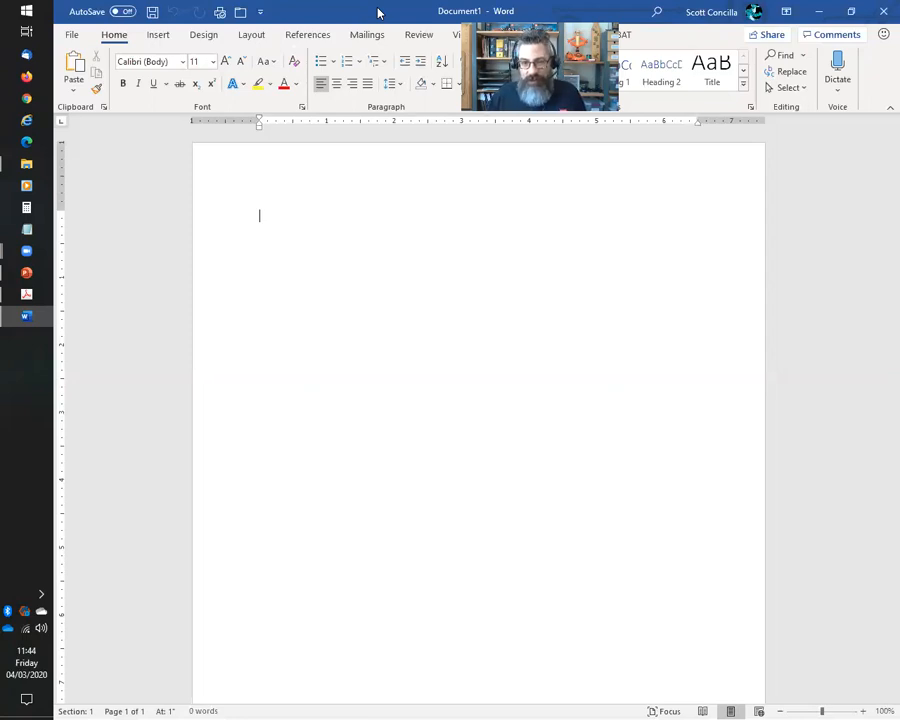
click(30, 166)
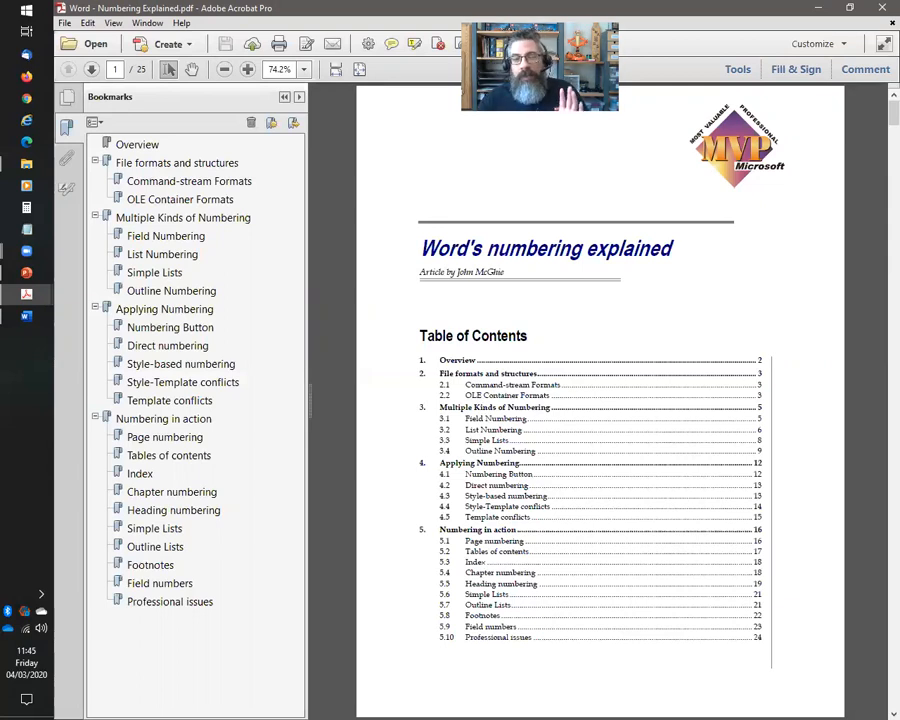
click(880, 10)
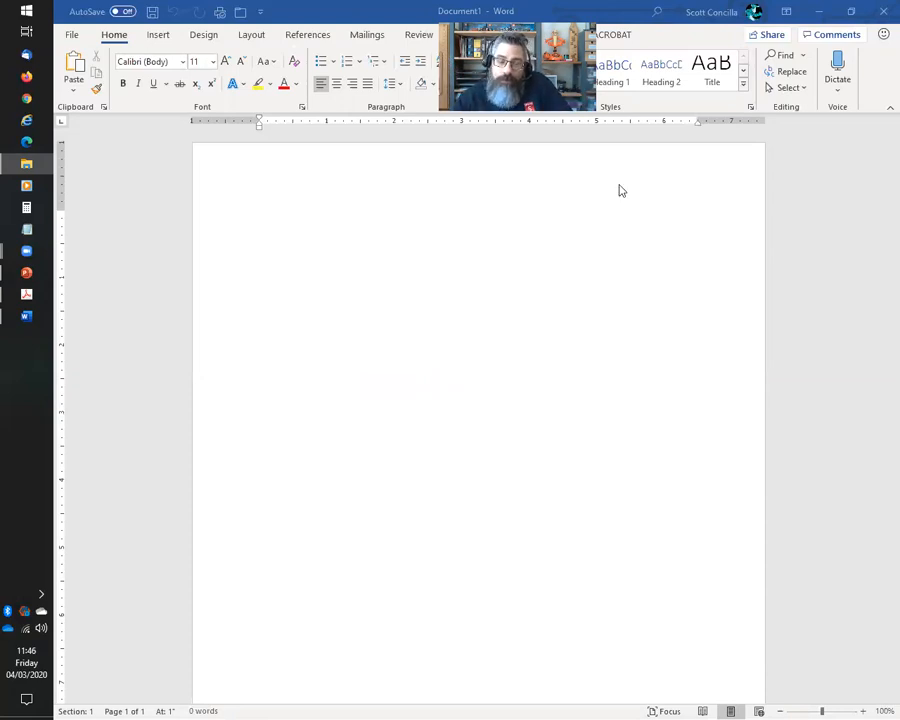
Return to Word and display the multilevel list library
click(379, 11)
click(381, 62)
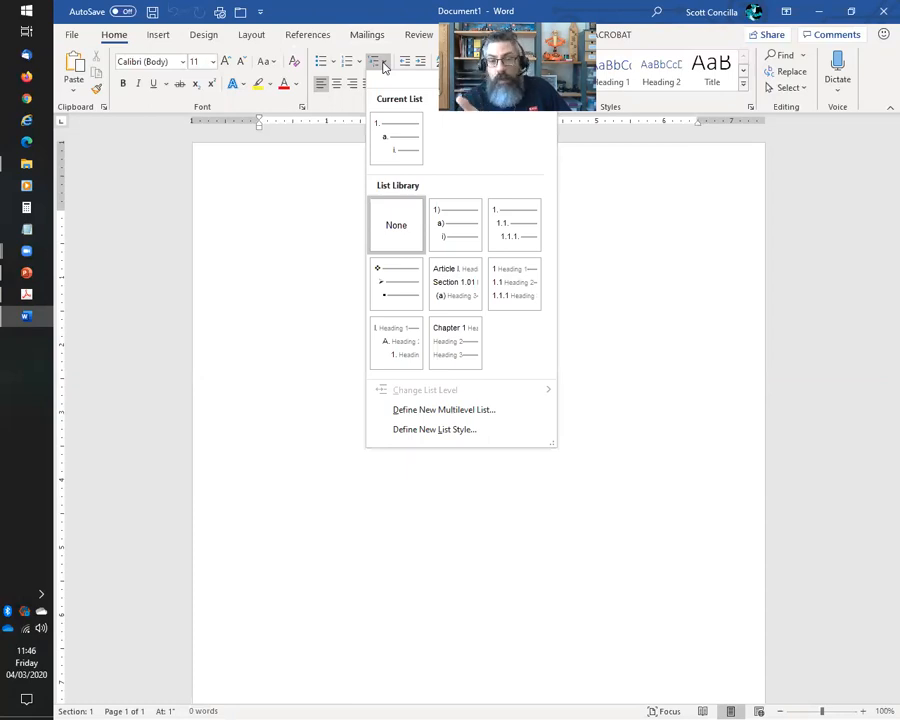
Close, reopen and close the multilevel list gallery again, leaving blank Document1 in view
click(385, 5)
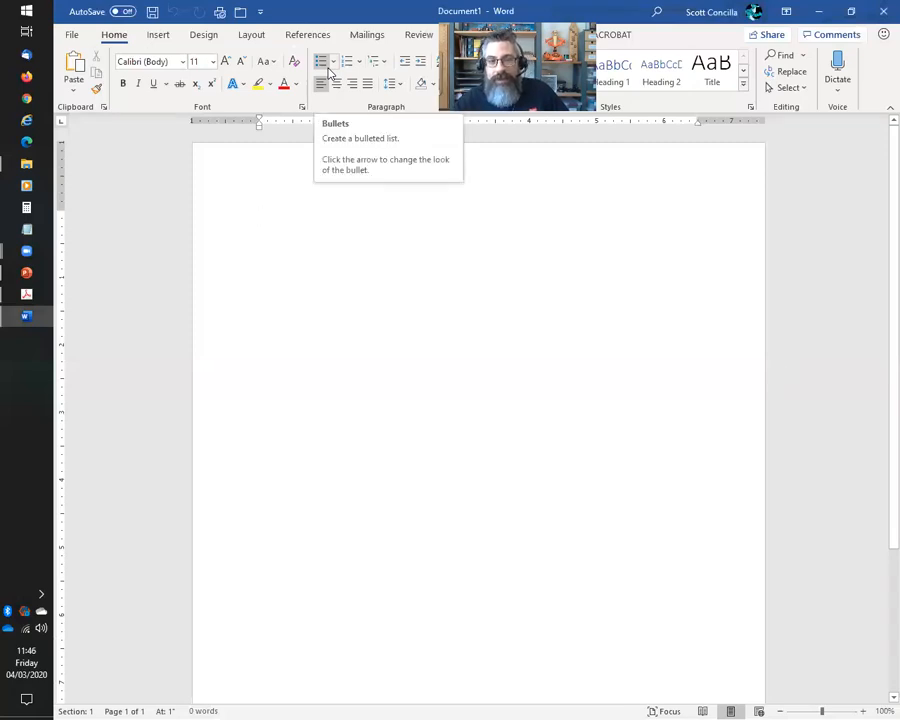
click(387, 63)
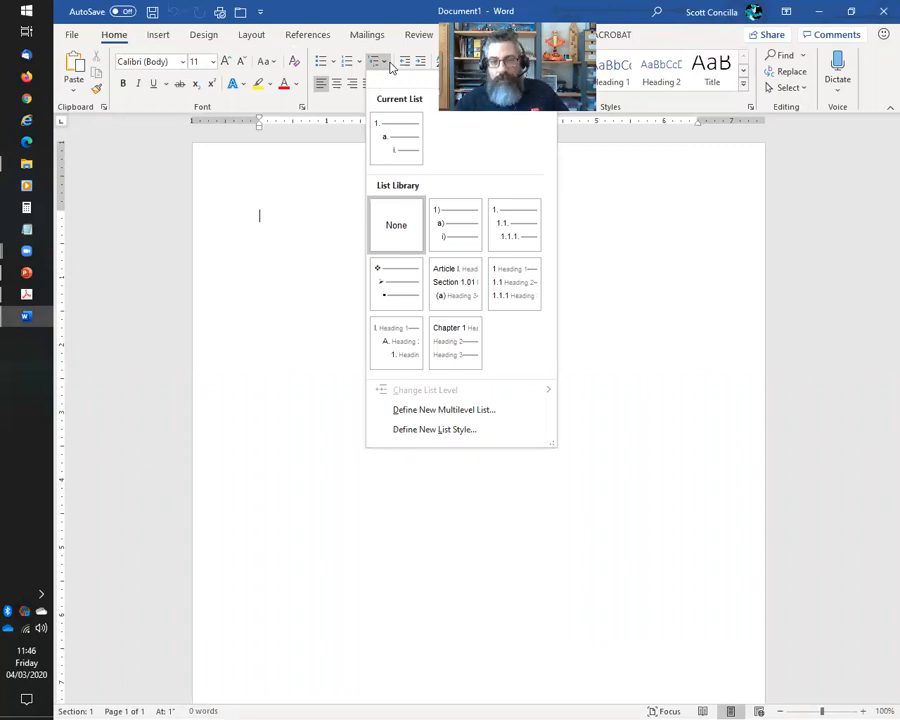
click(384, 10)
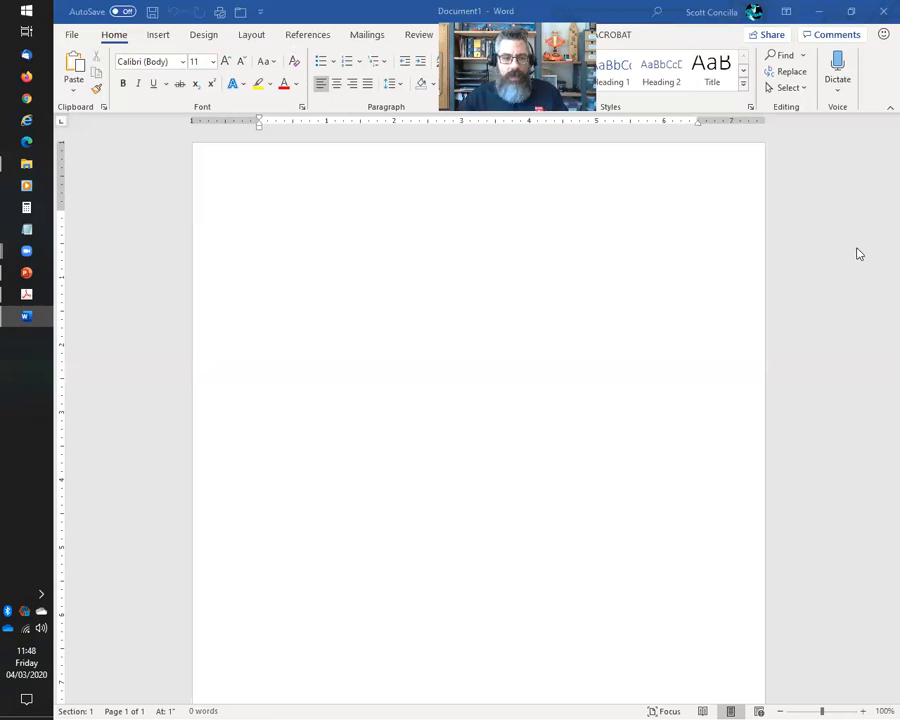
mouse_move(40, 295)
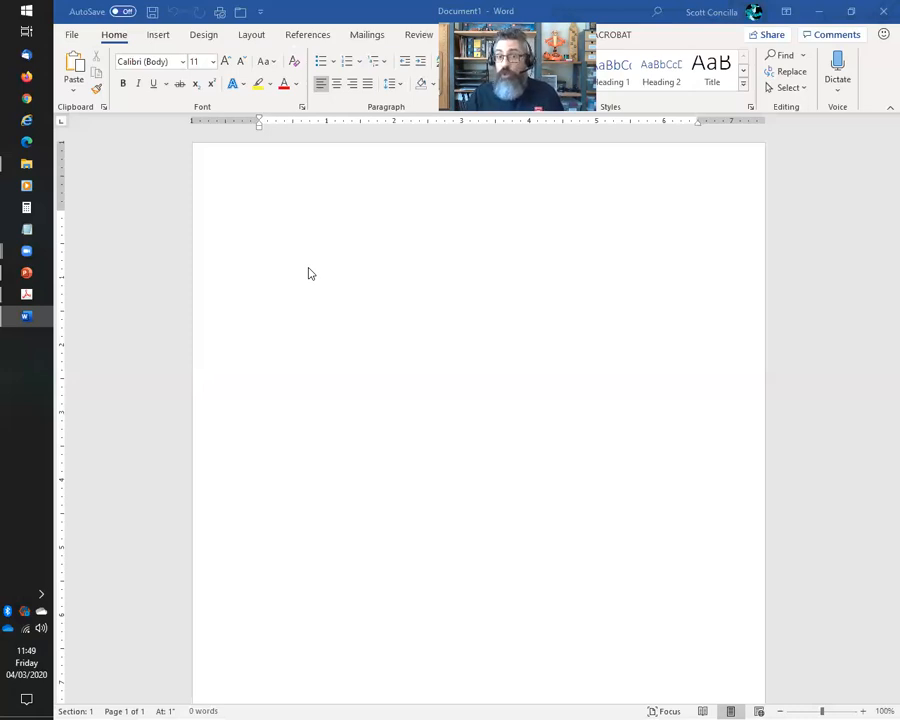
Open the Multilevel List gallery, close it, and reopen it to see the define-new options
click(380, 62)
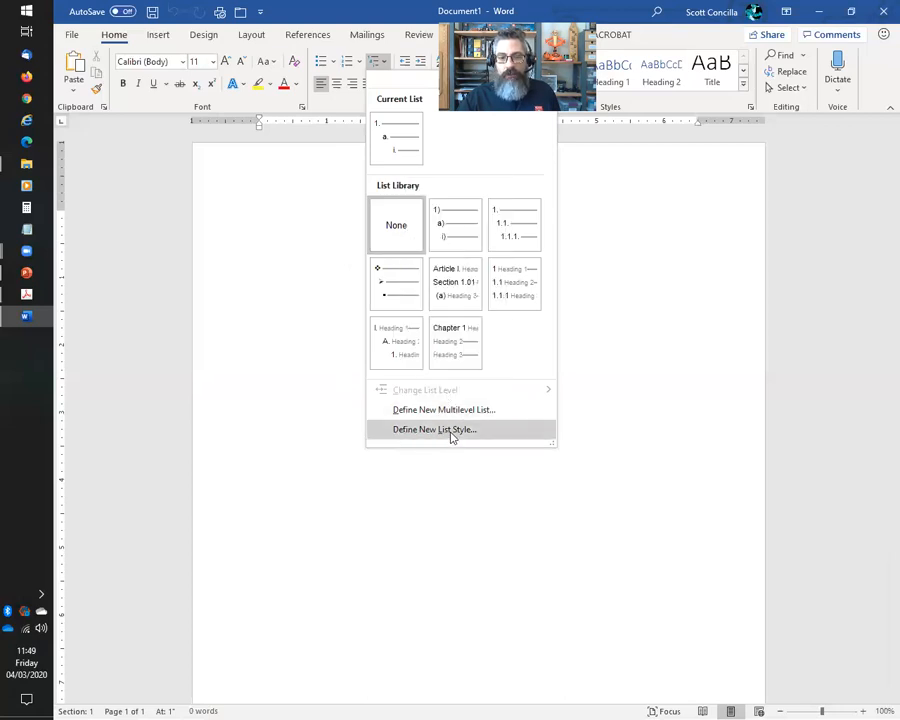
click(259, 210)
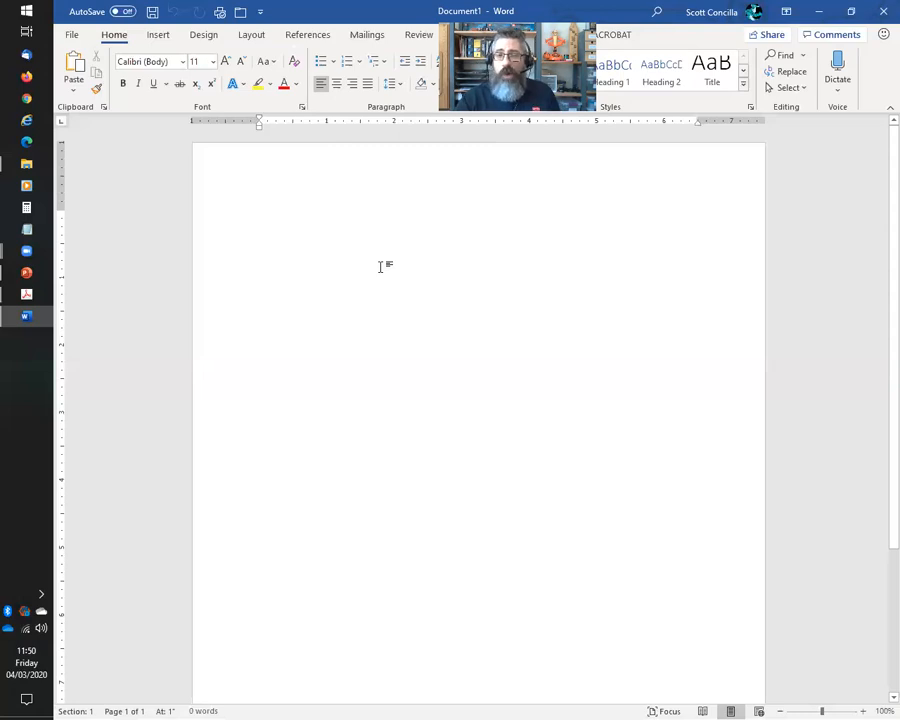
click(378, 62)
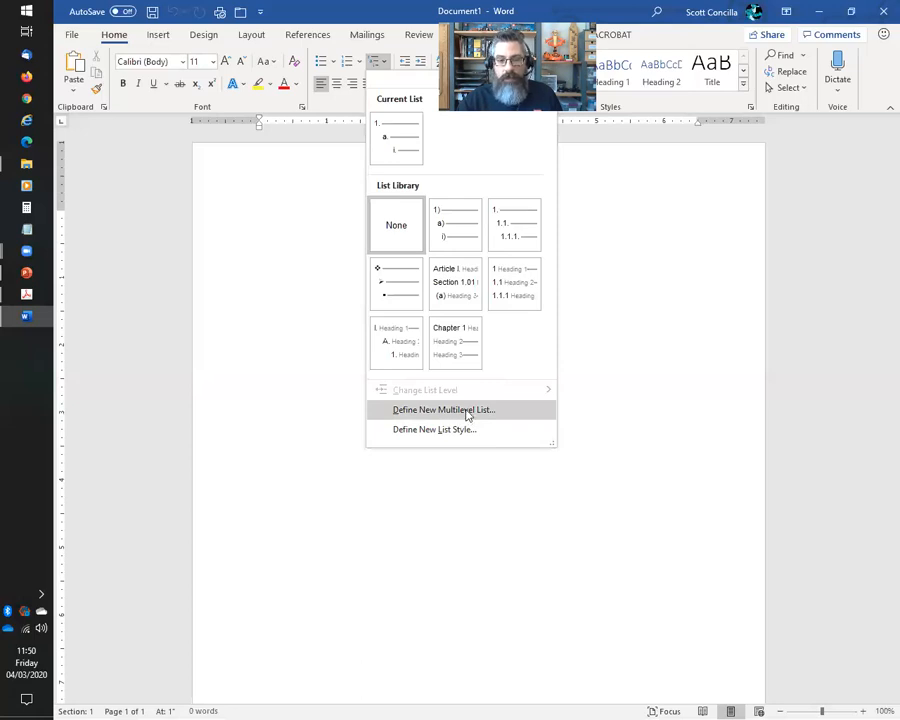
Choose Define New Multilevel List to show its nine levels and number formatting
click(467, 412)
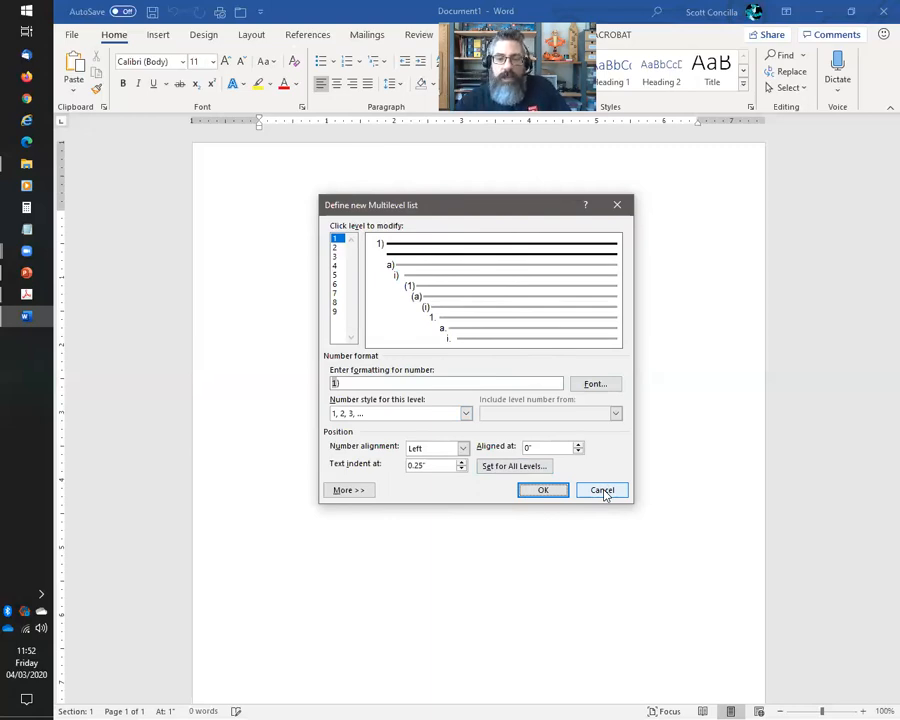
Cancel the new multilevel list definition, then open the Styles pane and its Style Pane Options
click(602, 490)
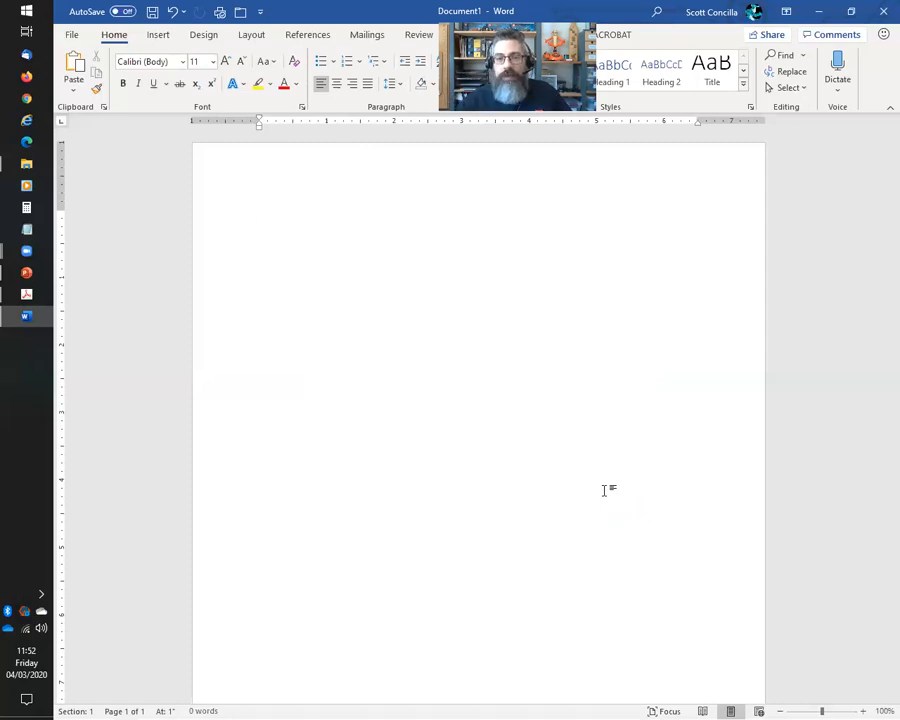
click(749, 107)
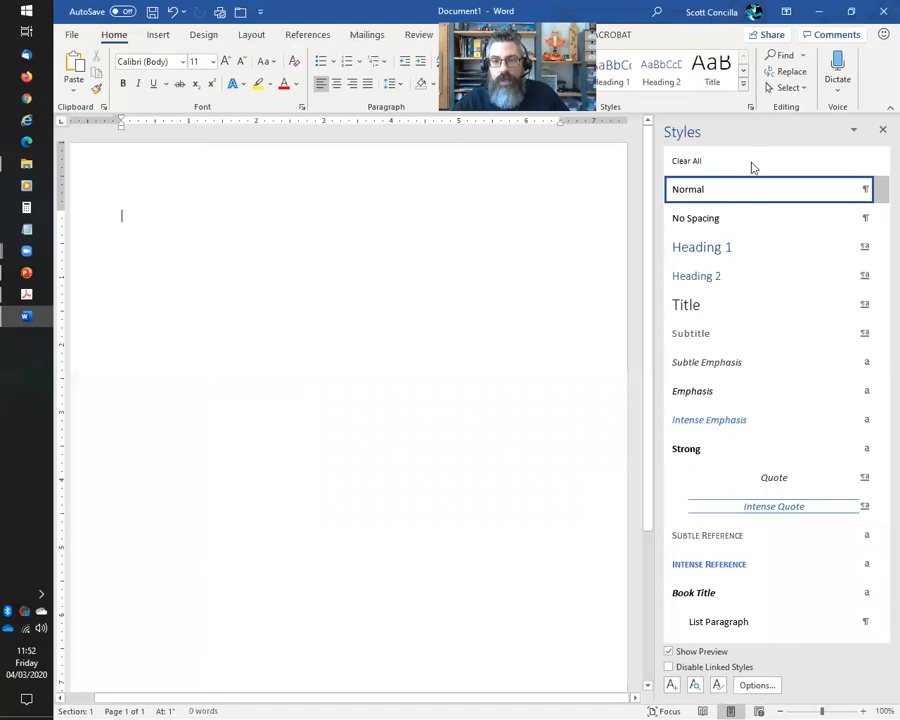
click(757, 685)
Set the Styles pane to show All styles and scroll down to the List Bullet and List Number styles
click(597, 282)
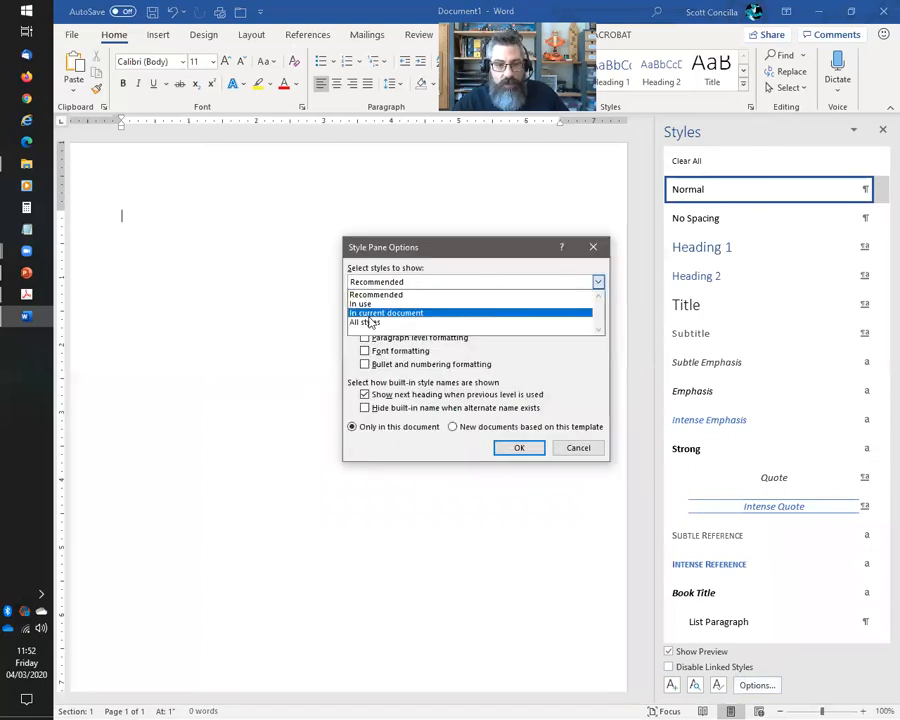
click(380, 319)
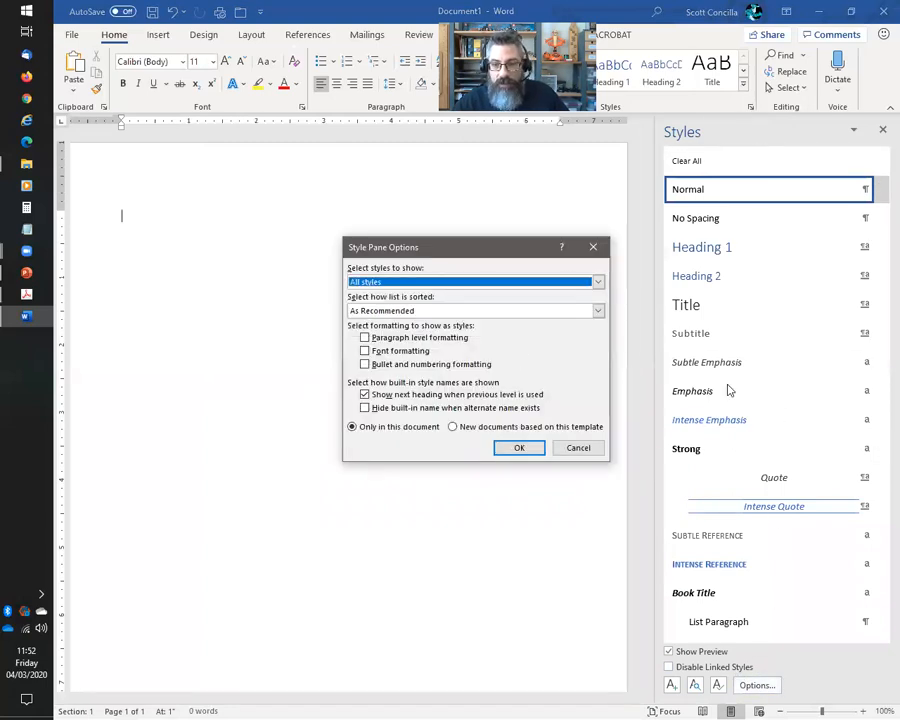
click(519, 447)
scroll(813, 375, down, 3)
scroll(813, 378, down, 10)
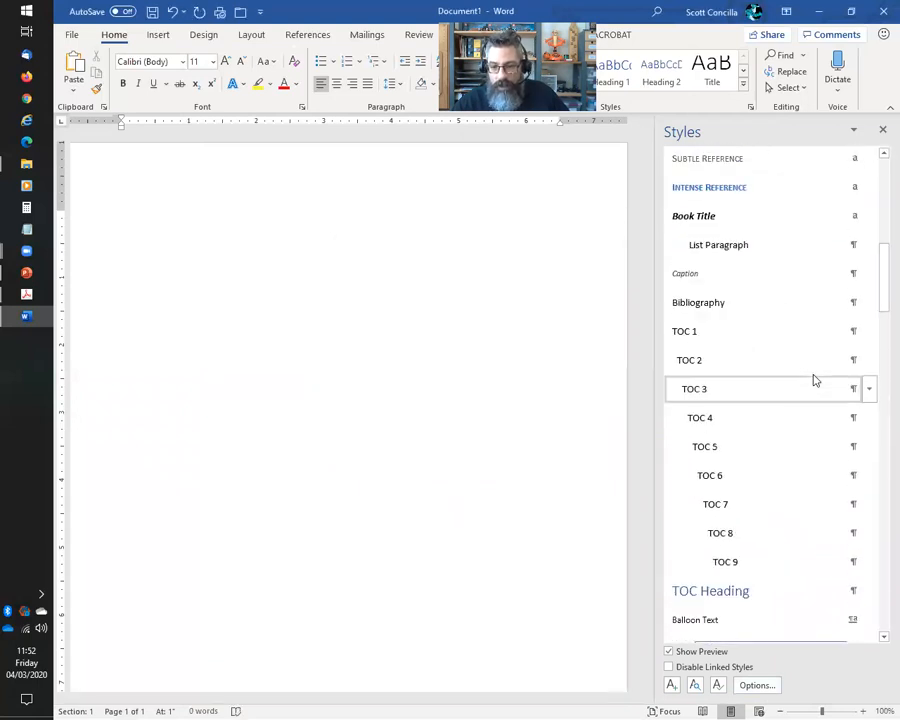
scroll(813, 383, down, 12)
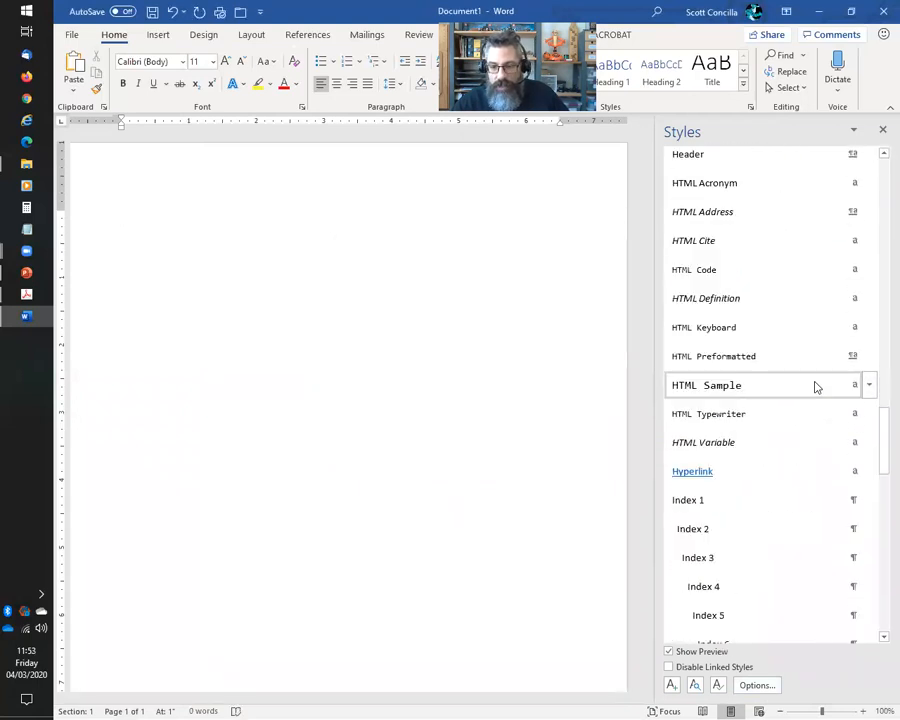
scroll(815, 388, down, 2)
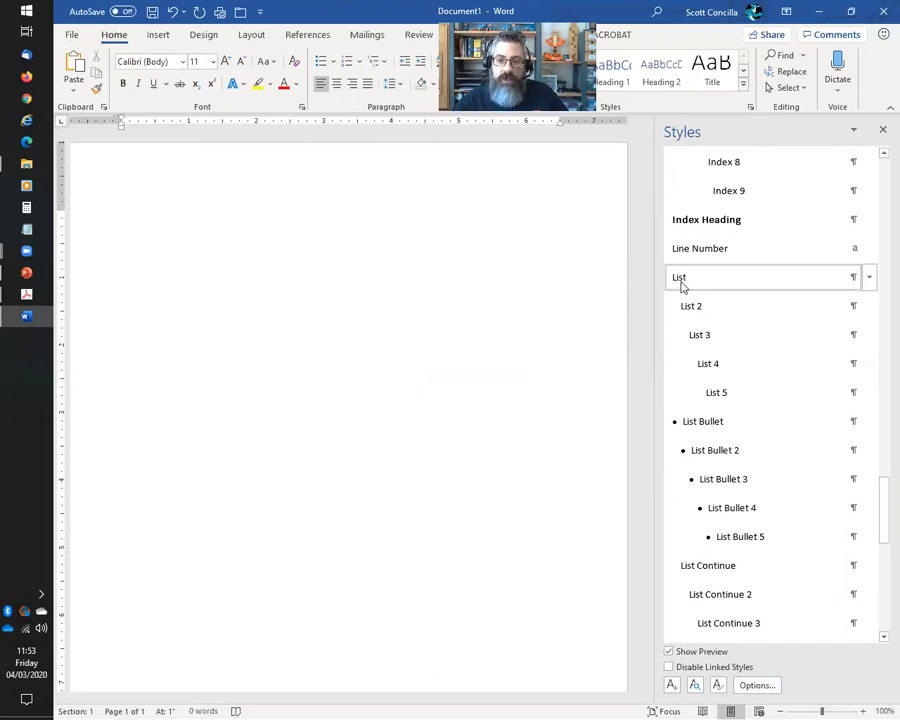
mouse_move(750, 421)
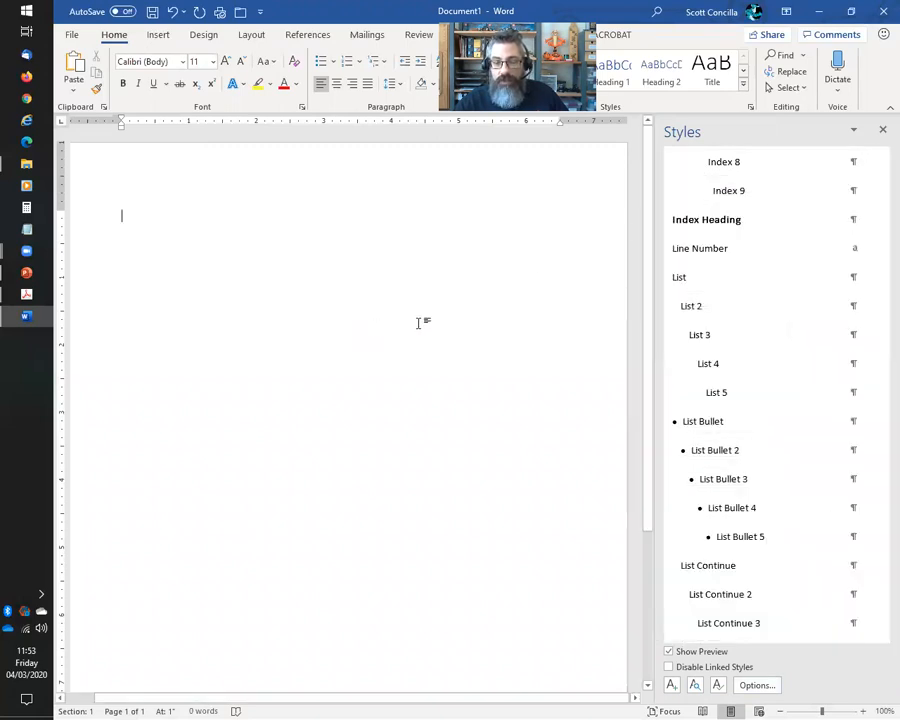
scroll(713, 331, down, 3)
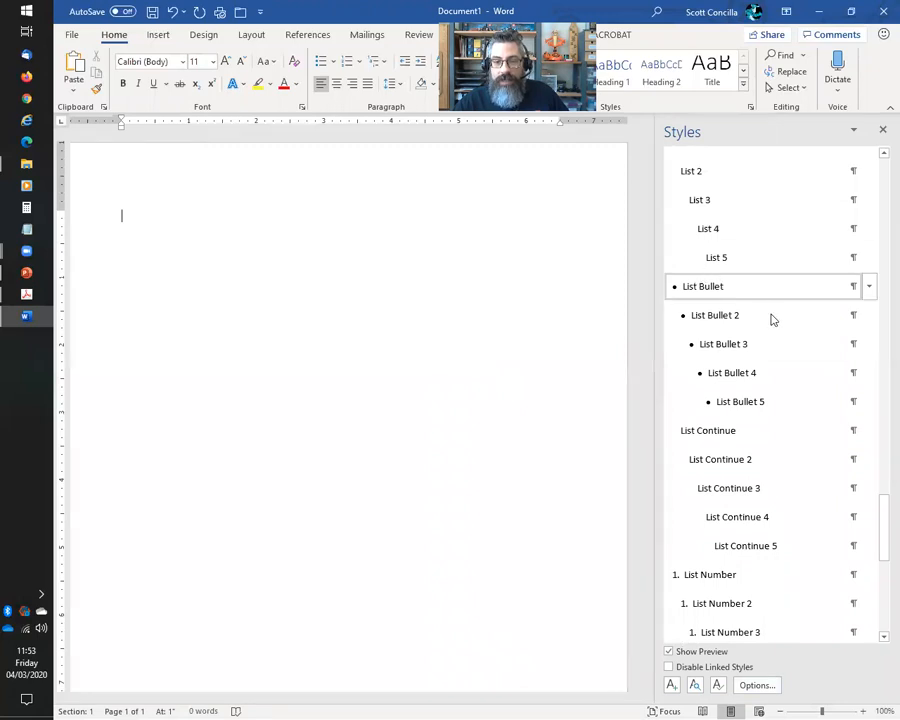
scroll(762, 352, down, 1)
scroll(758, 335, down, 2)
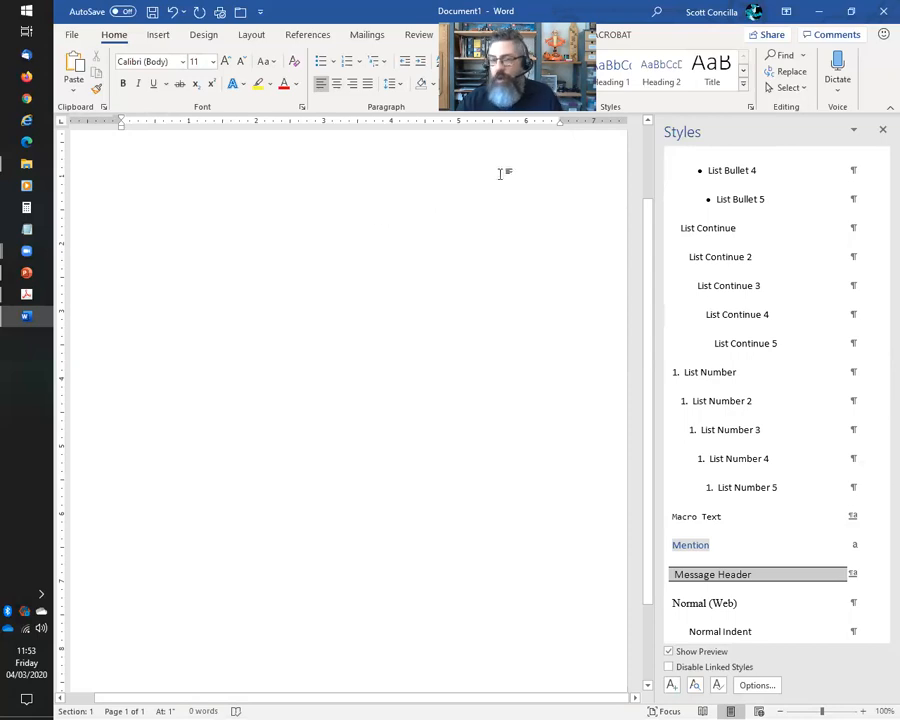
Close the Styles pane, reopen it, and close it again
click(881, 133)
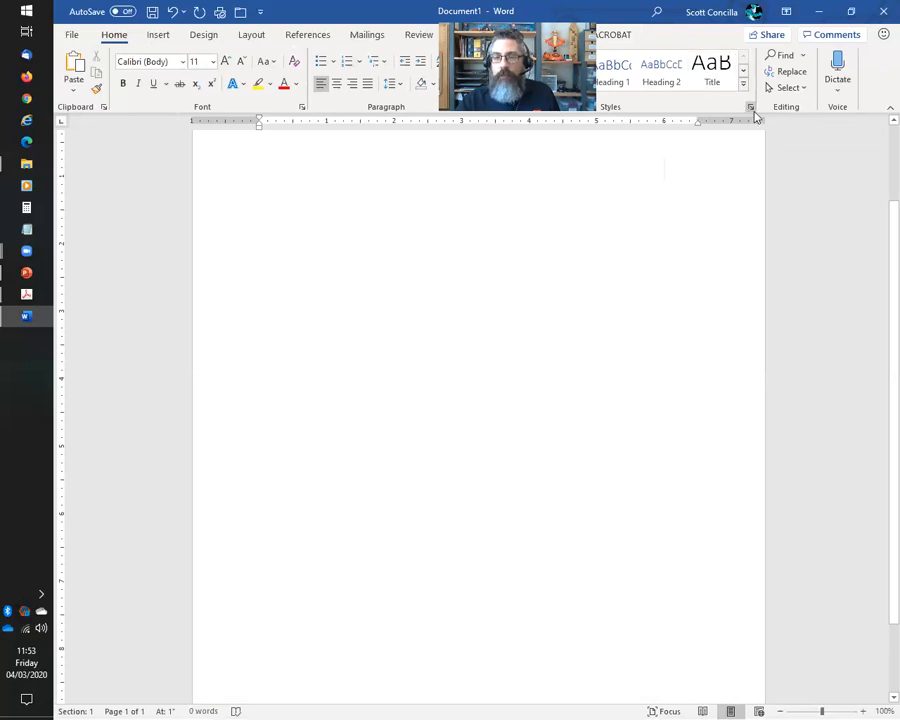
click(750, 108)
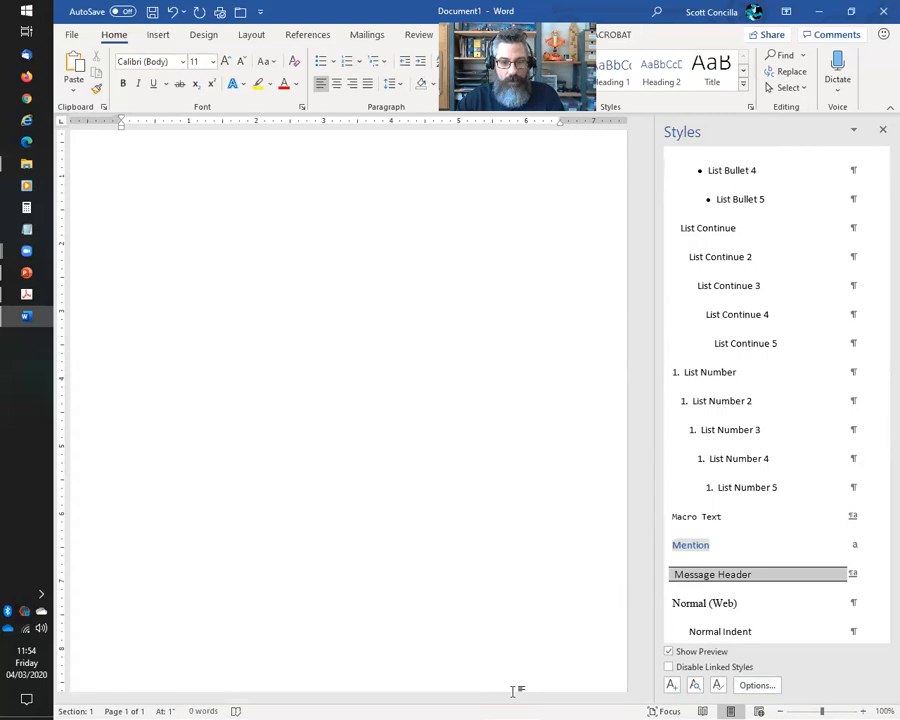
drag(512, 696, 336, 692)
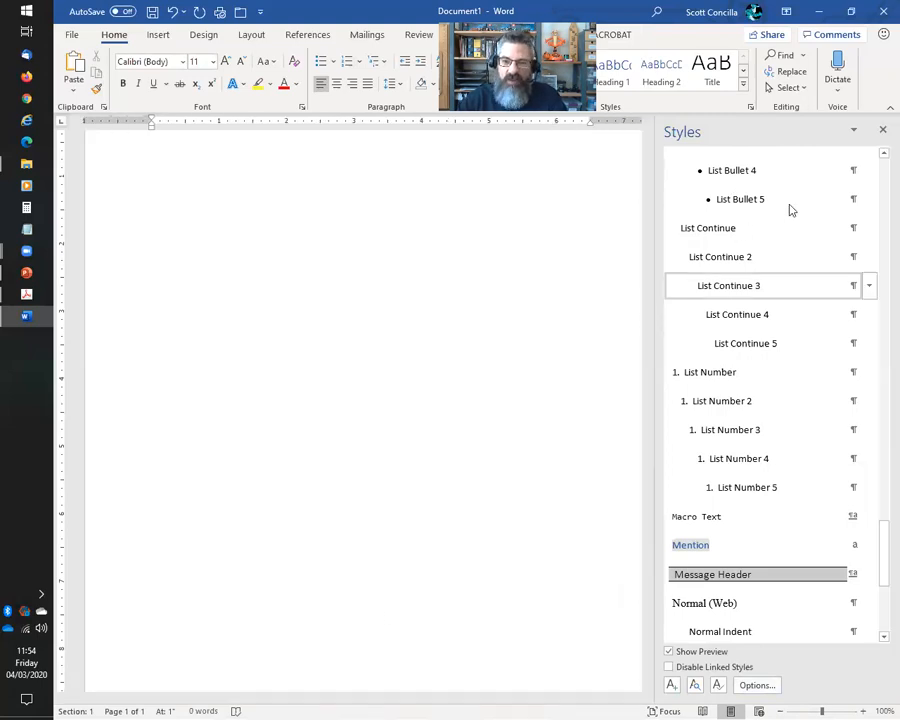
click(883, 130)
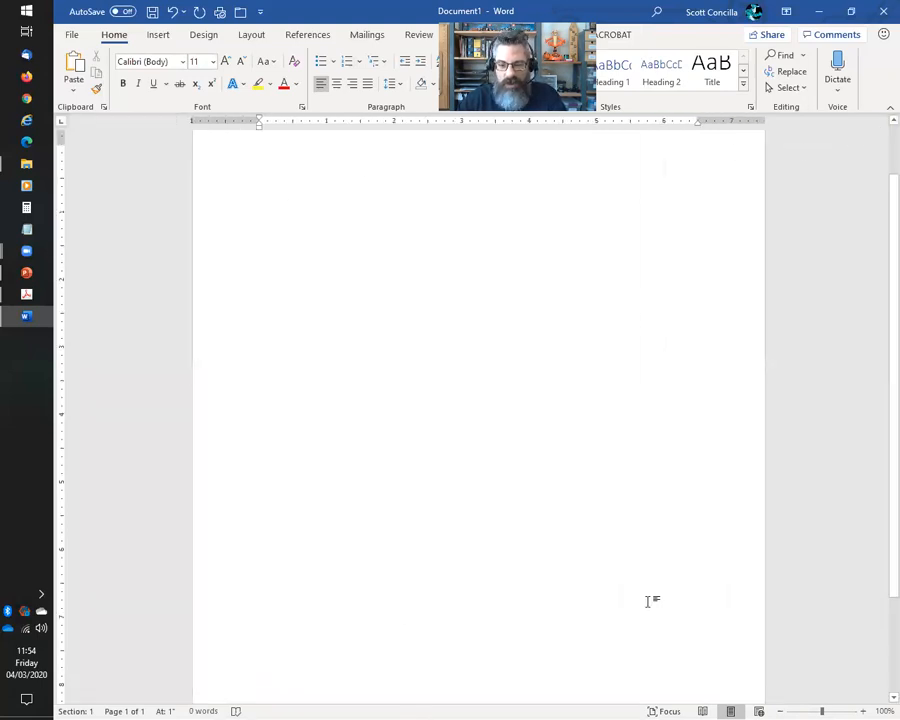
Set the font size to 18 and type 'Multilevel lists' and 'Styles with list names' on separate lines
click(212, 61)
click(201, 192)
scroll(362, 346, up, 2)
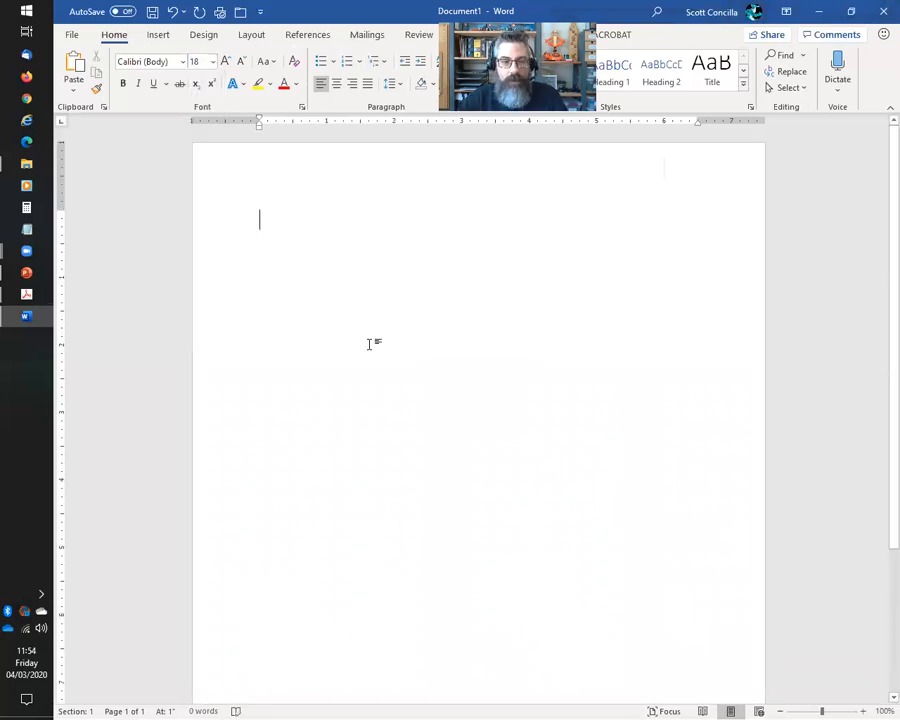
text(Srty)
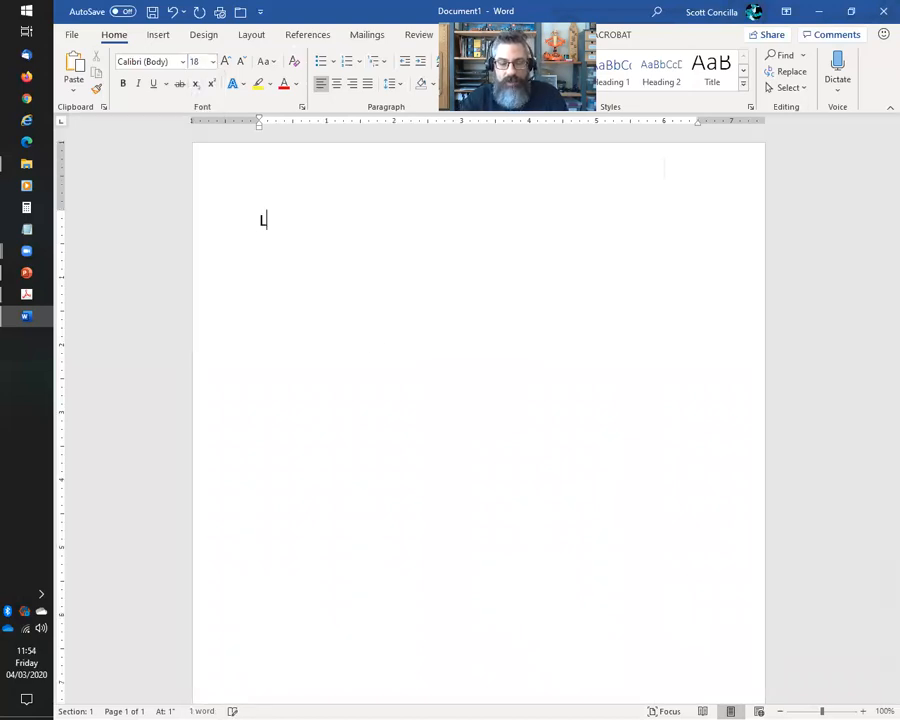
key(BackSpace)
key(BackSpace)
key(BackSpace)
text(ty)
key(BackSpace)
key(BackSpace)
key(BackSpace)
text(Multi)
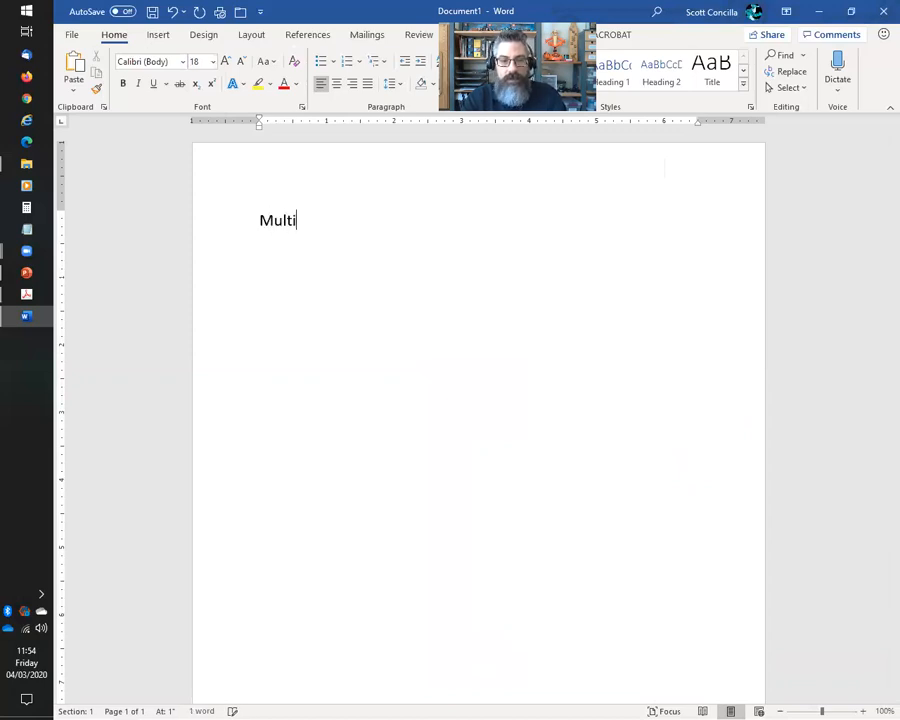
text(level lists)
key(Return)
text(Styles )
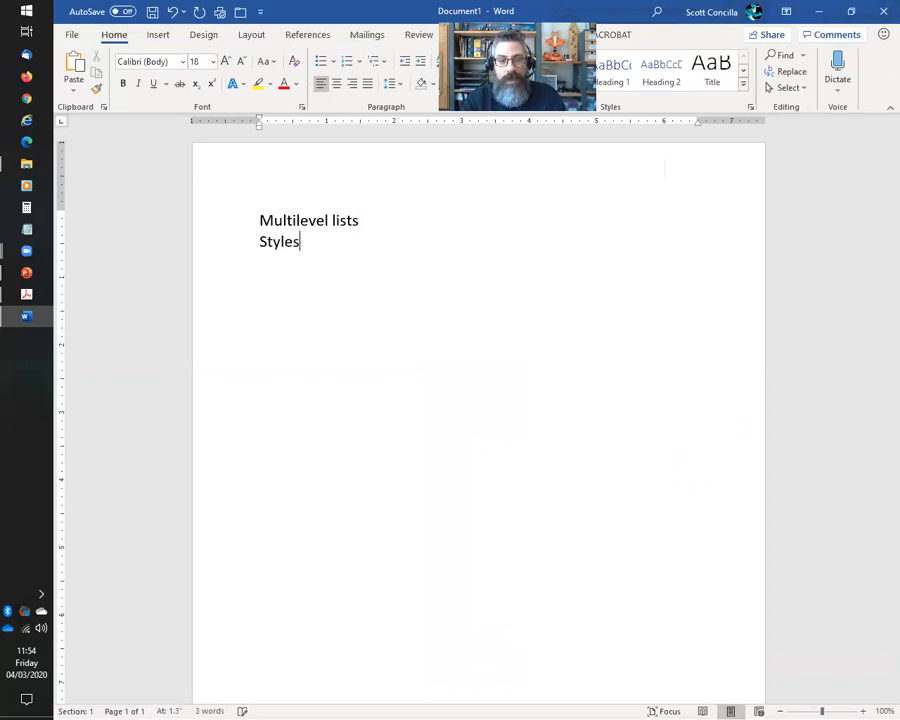
text(with list names)
key(Return)
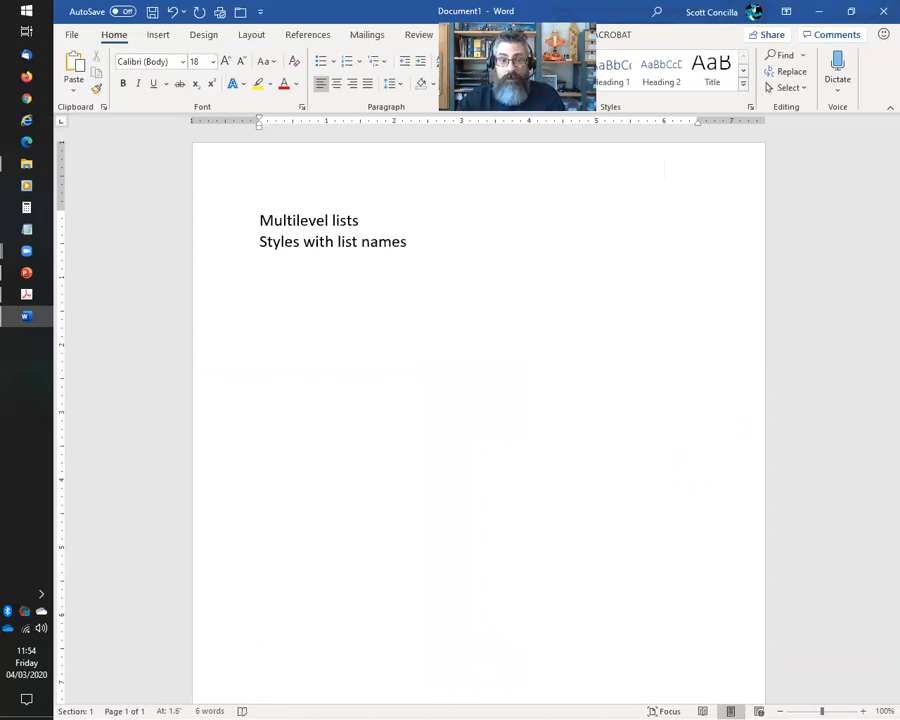
Add 'List style' on a new line after 'Styles with list names', leaving an empty line below
click(376, 62)
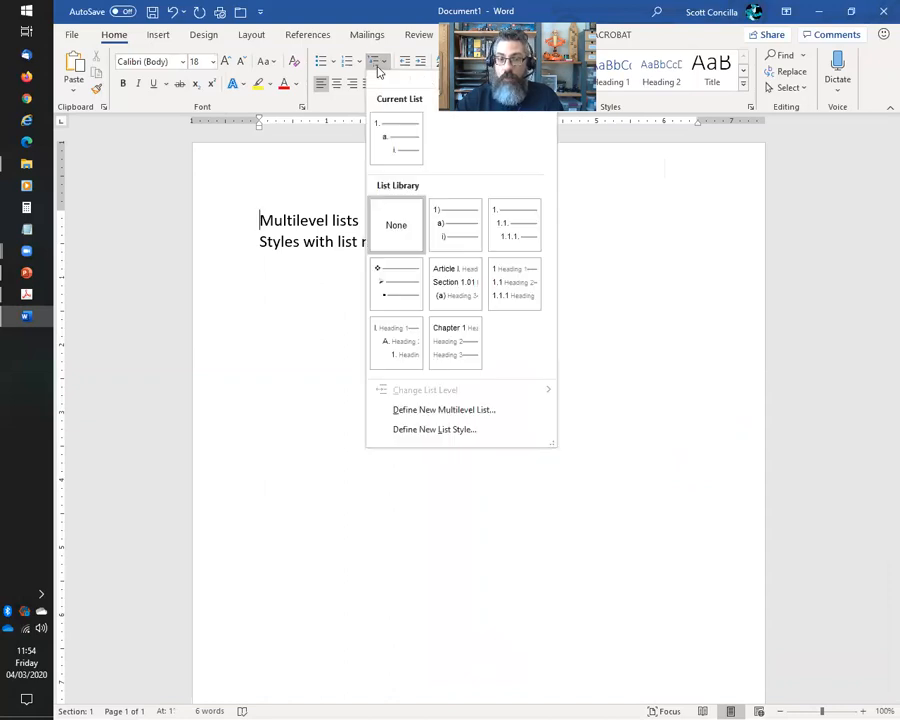
click(350, 5)
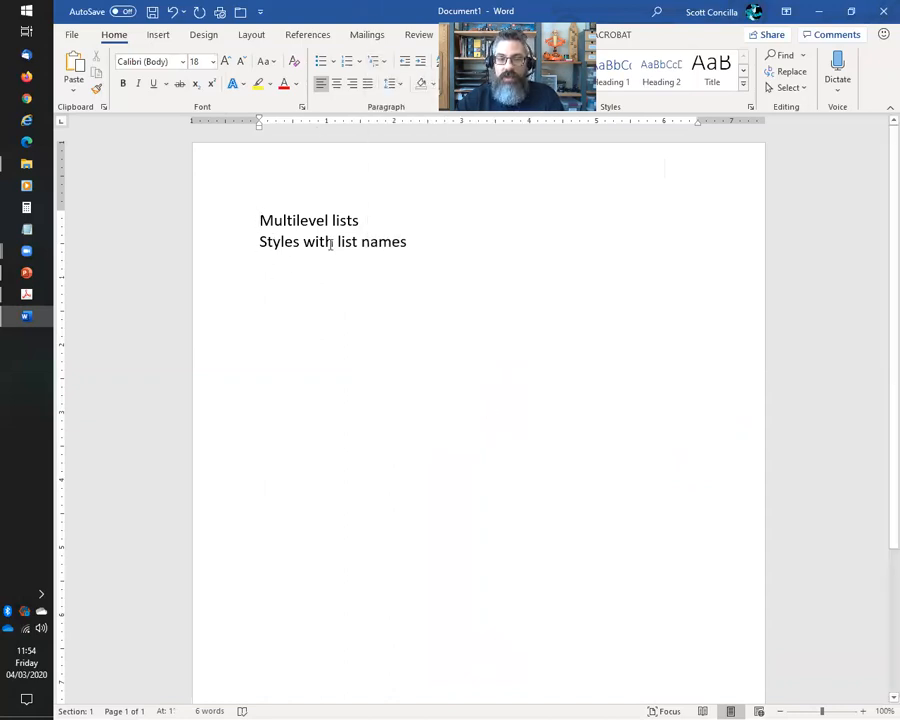
click(426, 246)
key(Return)
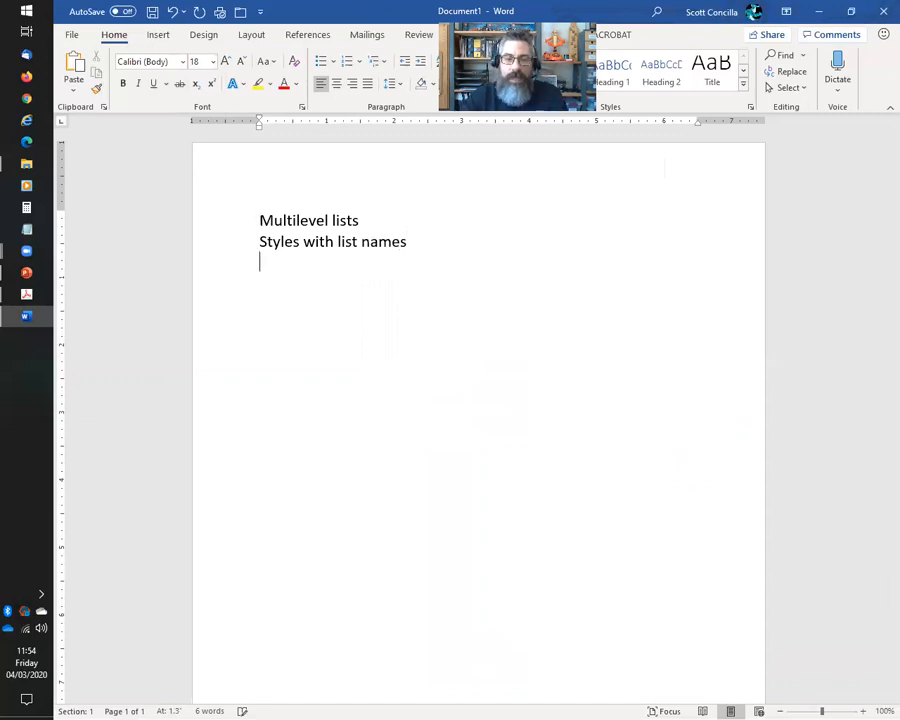
text(List )
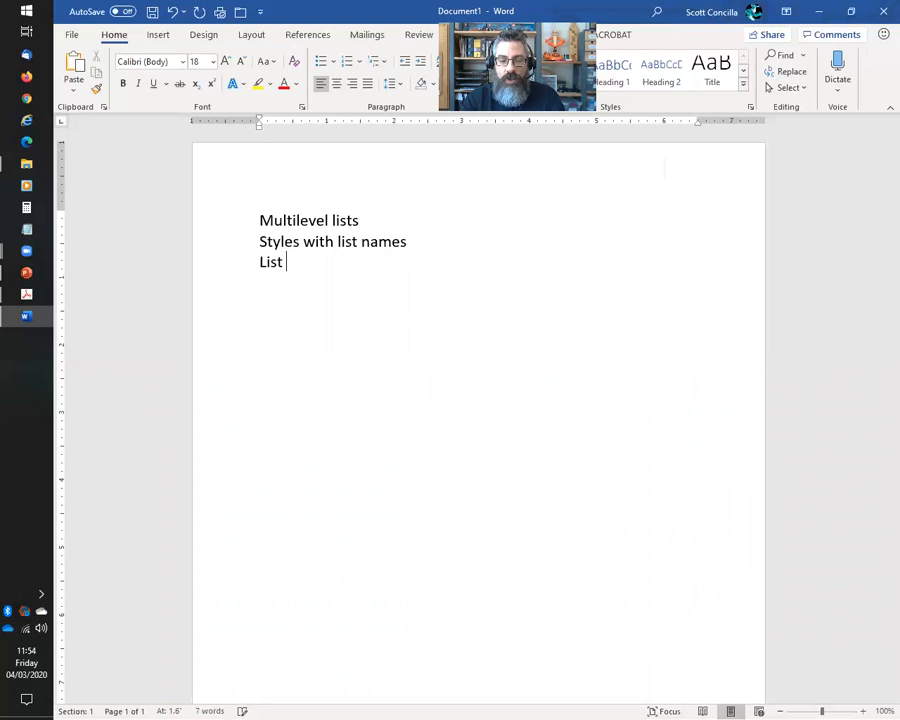
text(style)
key(Return)
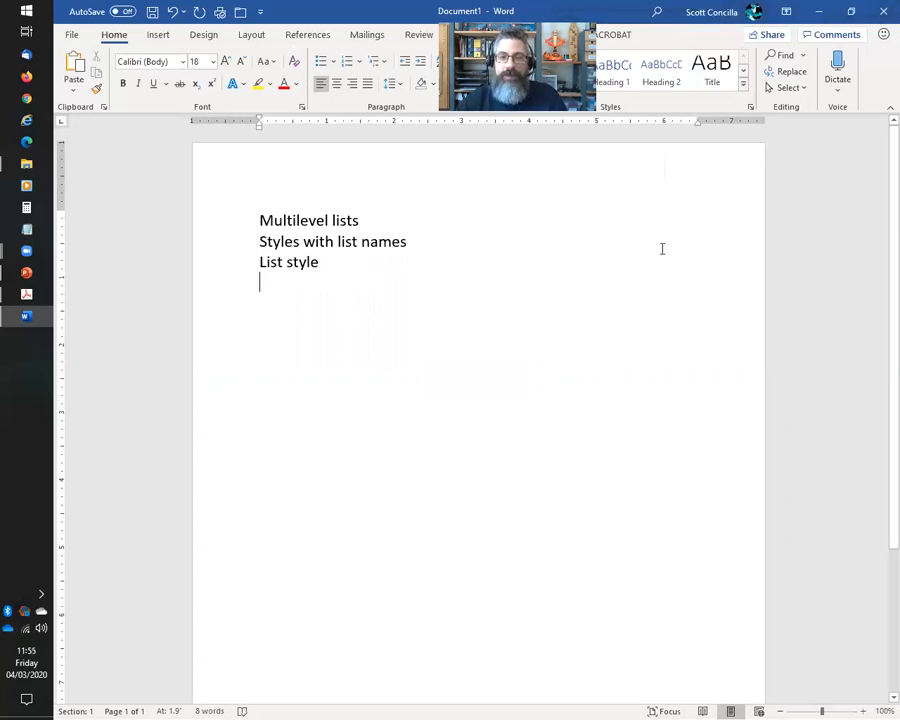
Open the Styles pane and scroll down the style list to the List styles
click(750, 107)
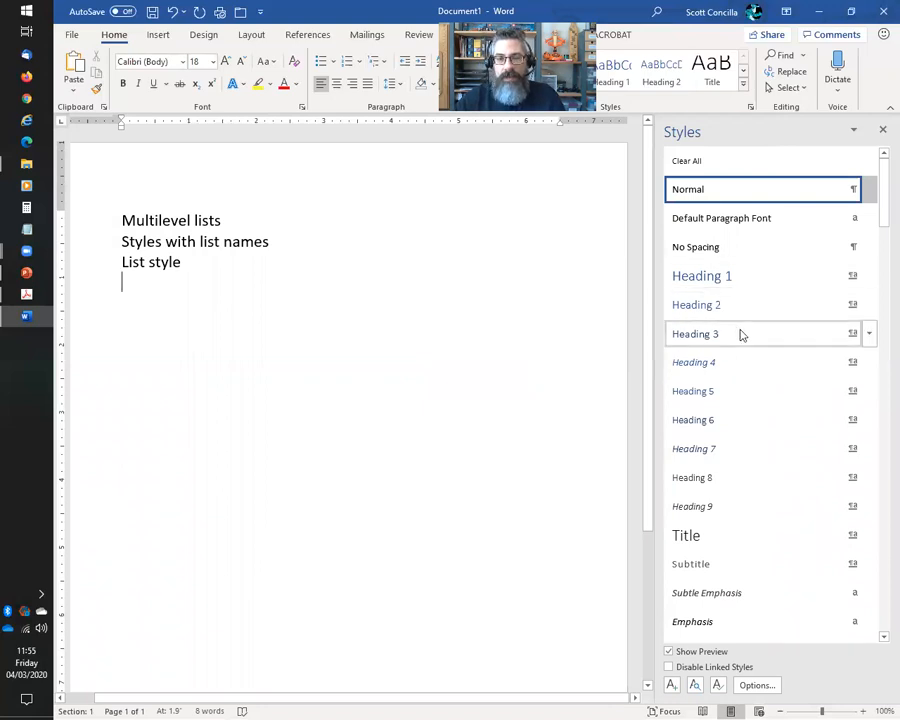
scroll(730, 477, down, 4)
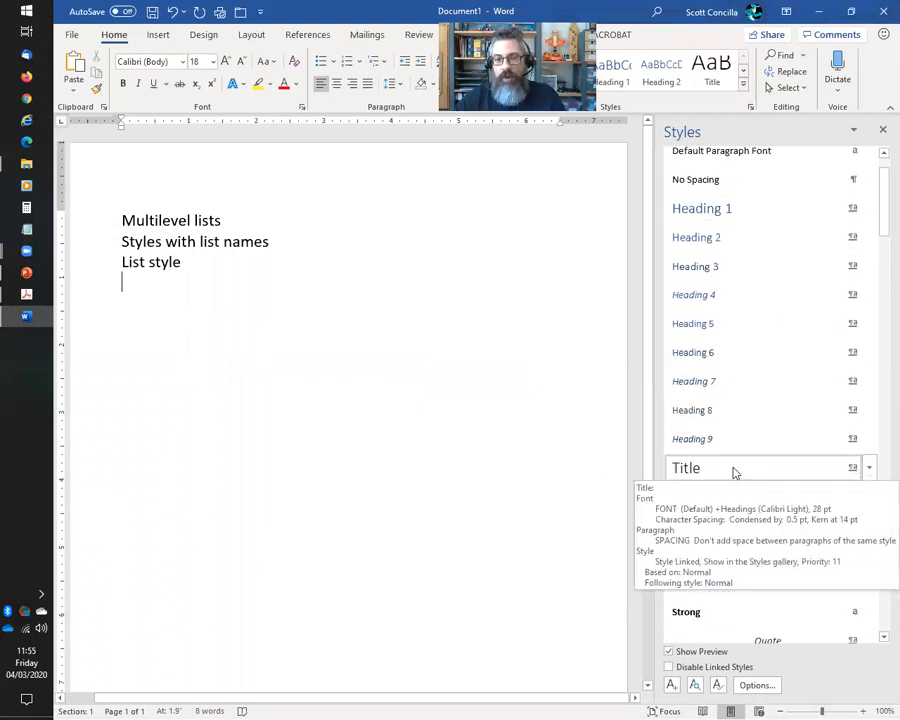
scroll(735, 468, up, 1)
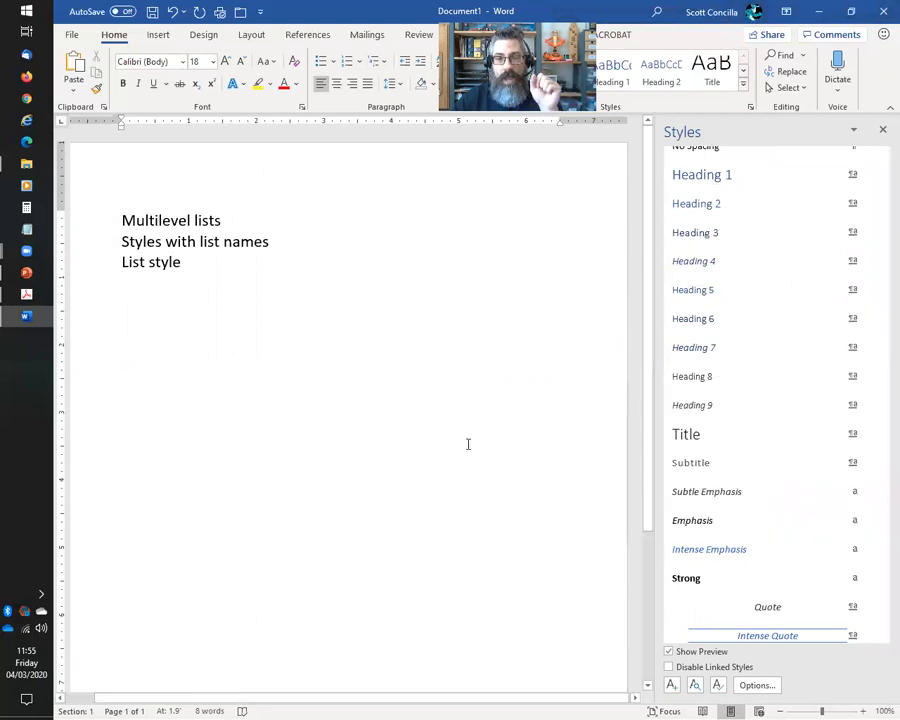
scroll(788, 462, down, 5)
scroll(788, 463, down, 3)
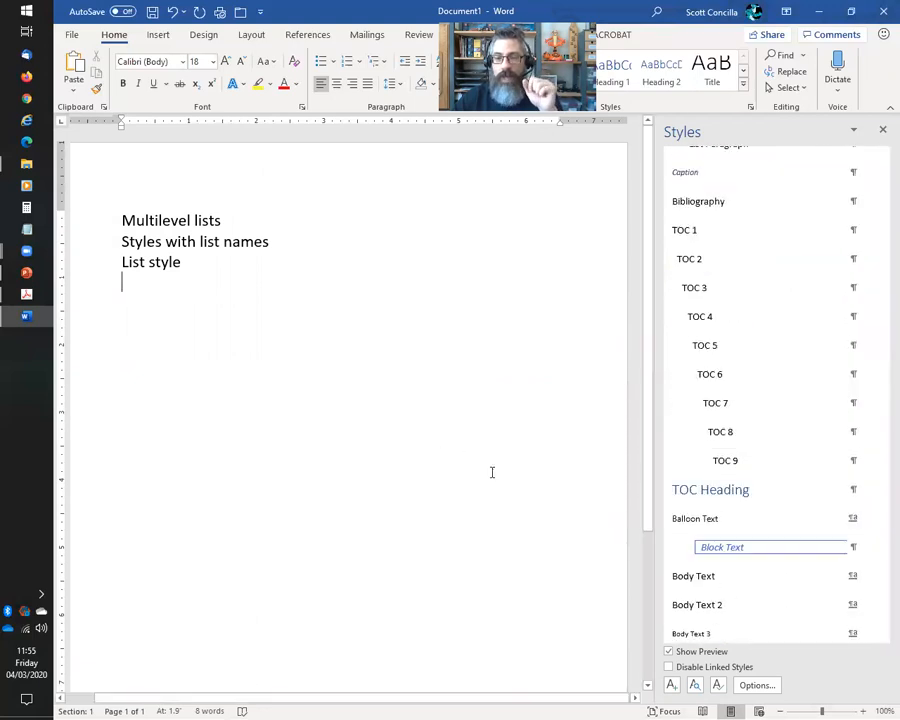
scroll(826, 436, down, 7)
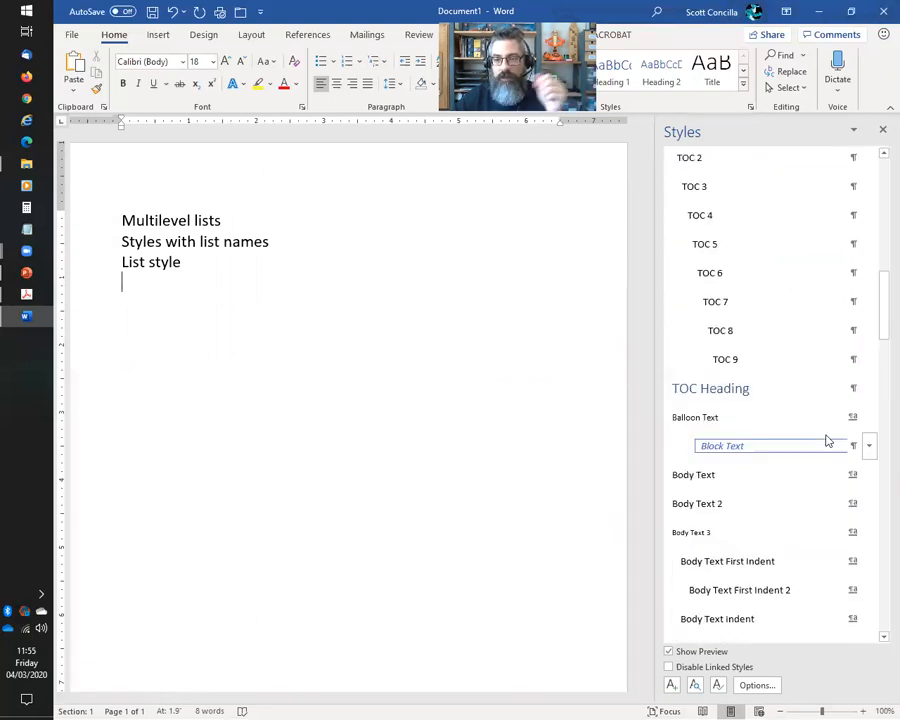
scroll(860, 395, down, 10)
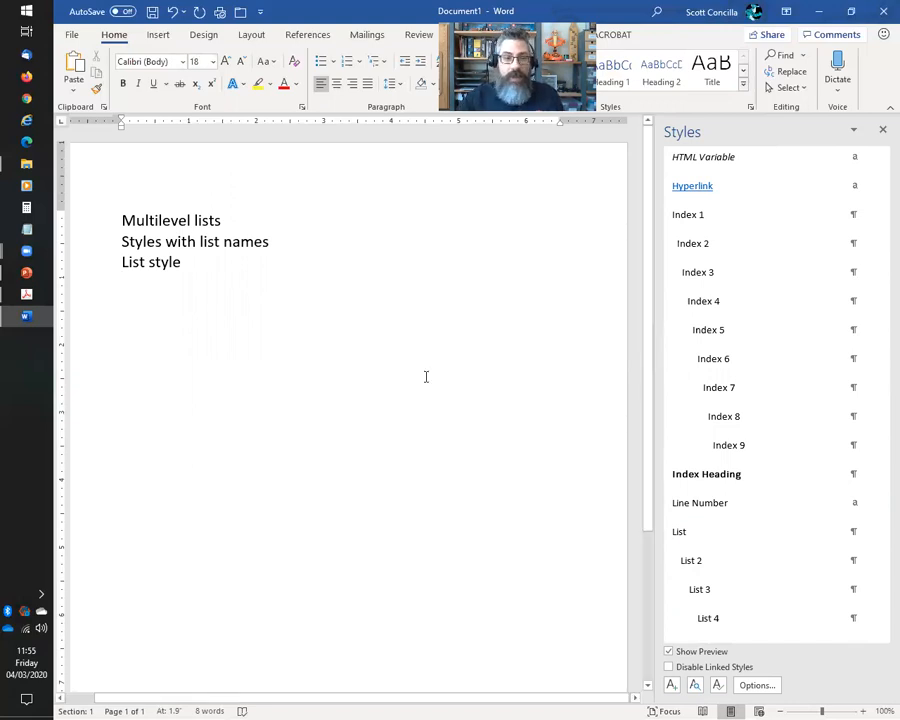
Add a new line below List style reading 'Heading 1 - Heading 2'
key(Return)
text(JHea)
key(BackSpace)
key(BackSpace)
key(BackSpace)
key(BackSpace)
text(Heaind)
key(BackSpace)
key(BackSpace)
key(BackSpace)
text(gind)
key(BackSpace)
key(BackSpace)
key(BackSpace)
key(BackSpace)
text(ding)
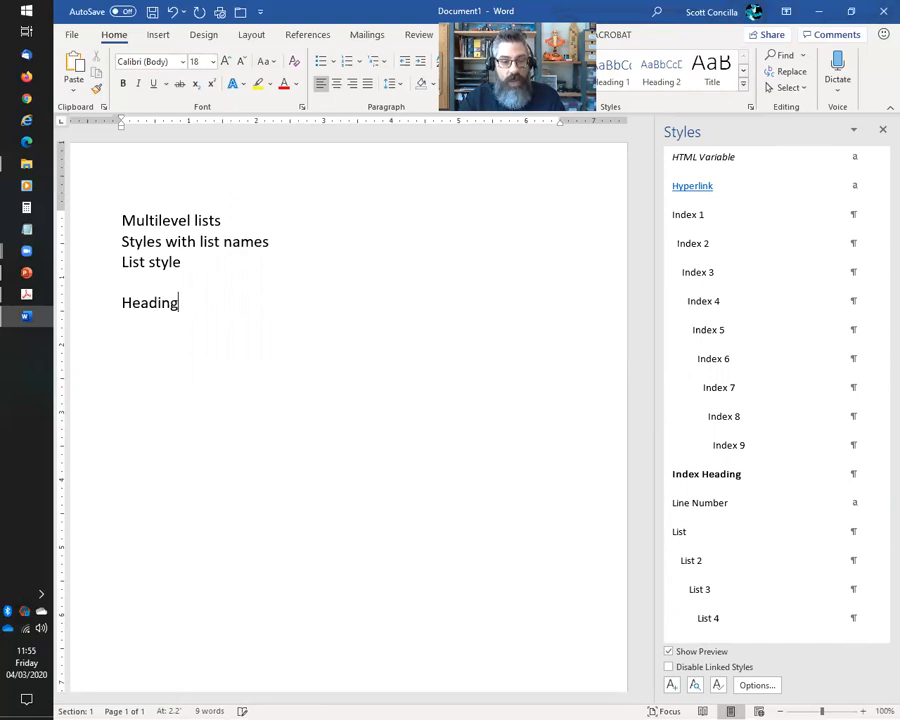
text( 1 - Headin)
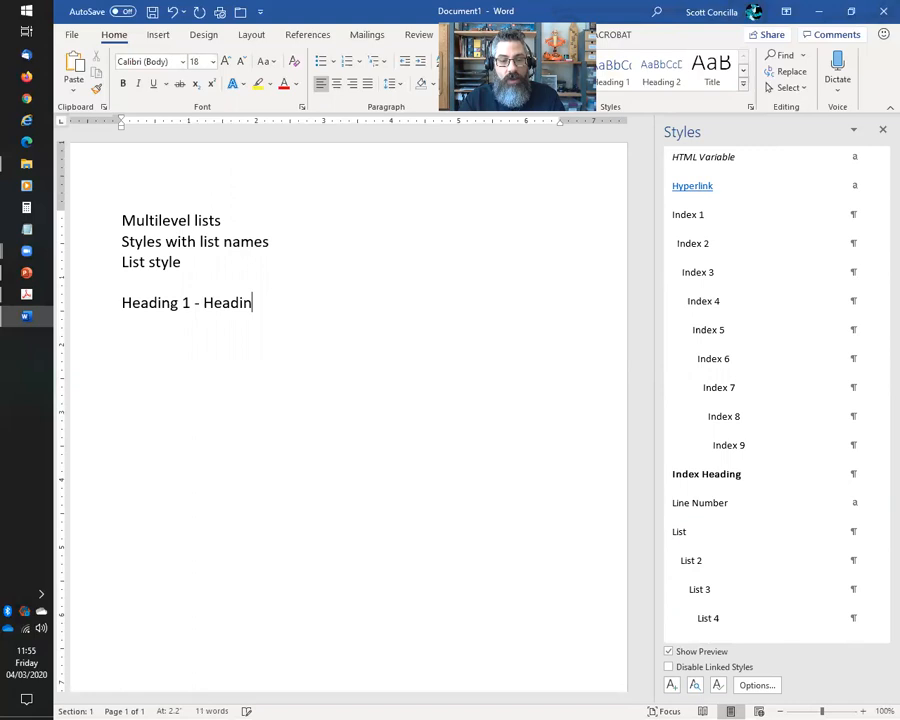
text(g 2)
Move 'Heading 2' onto its own paragraph below 'Heading 1'
key(Left)
key(Left)
key(Left)
key(Left)
key(Left)
key(Left)
key(Left)
key(Left)
key(Left)
key(Left)
text(>)
key(End)
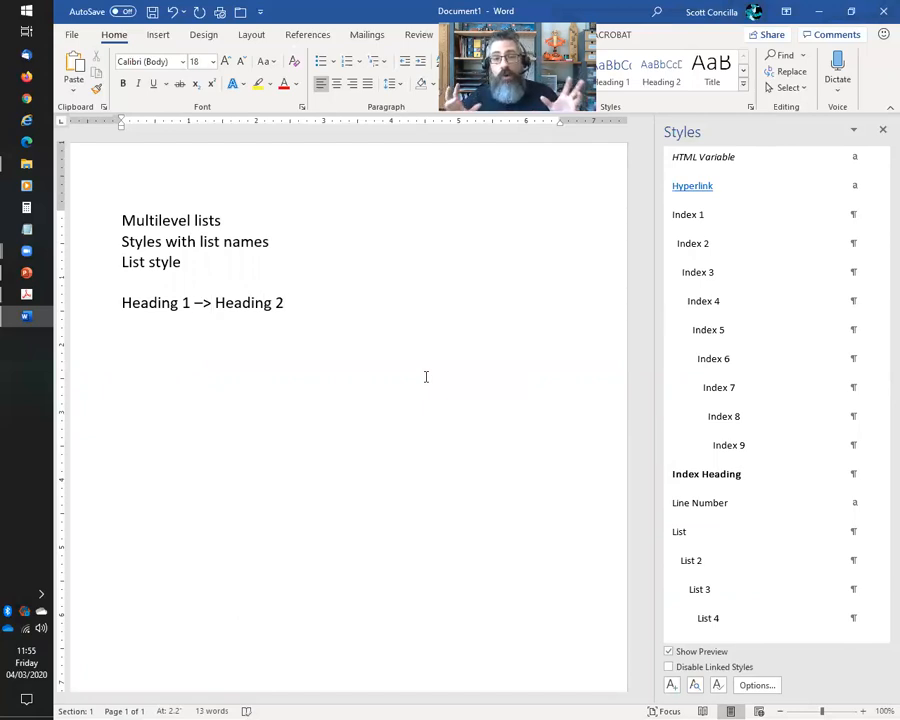
key(Left)
key(Left)
key(Left)
key(Left)
key(Left)
key(Left)
key(Left)
key(Left)
key(Left)
key(Left)
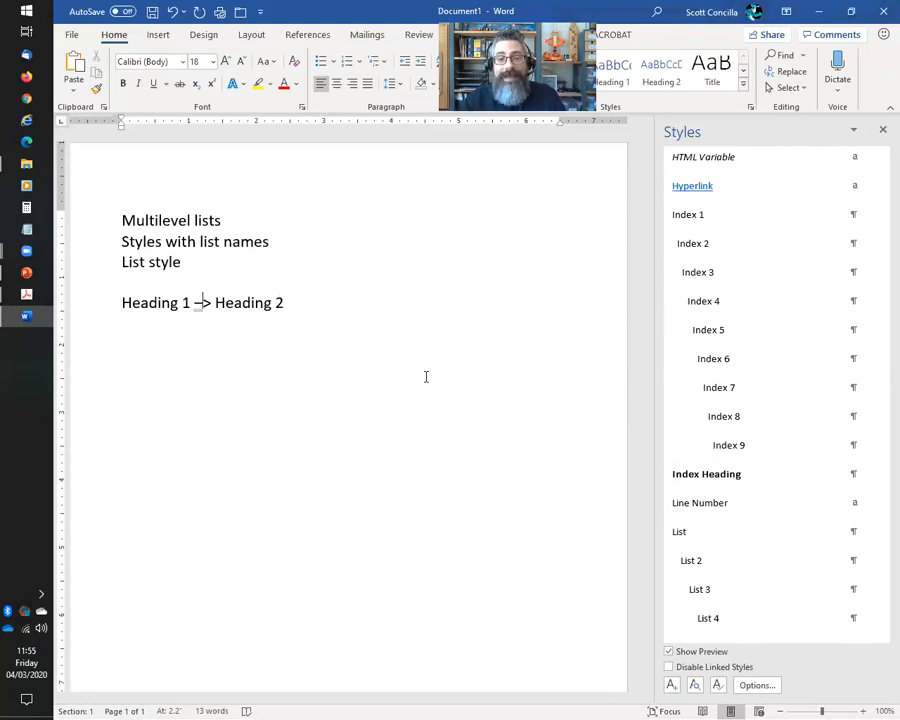
key(Delete)
key(Delete)
key(Delete)
key(Return)
key(Return)
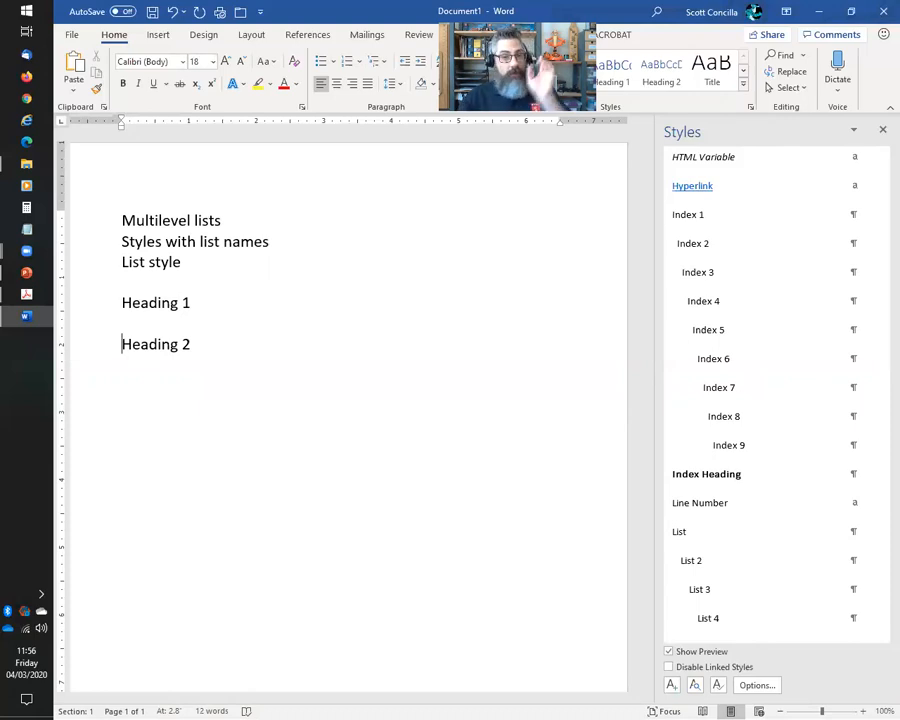
Add a 'List Style' topic line below Heading 2, then switch to the PDF in Adobe Acrobat
click(122, 364)
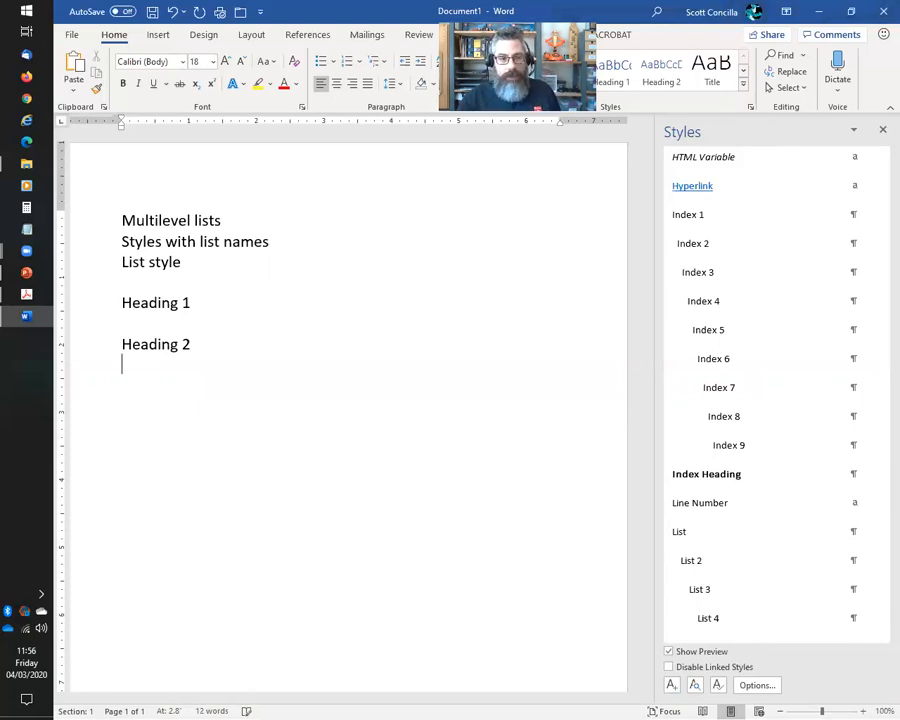
text(List )
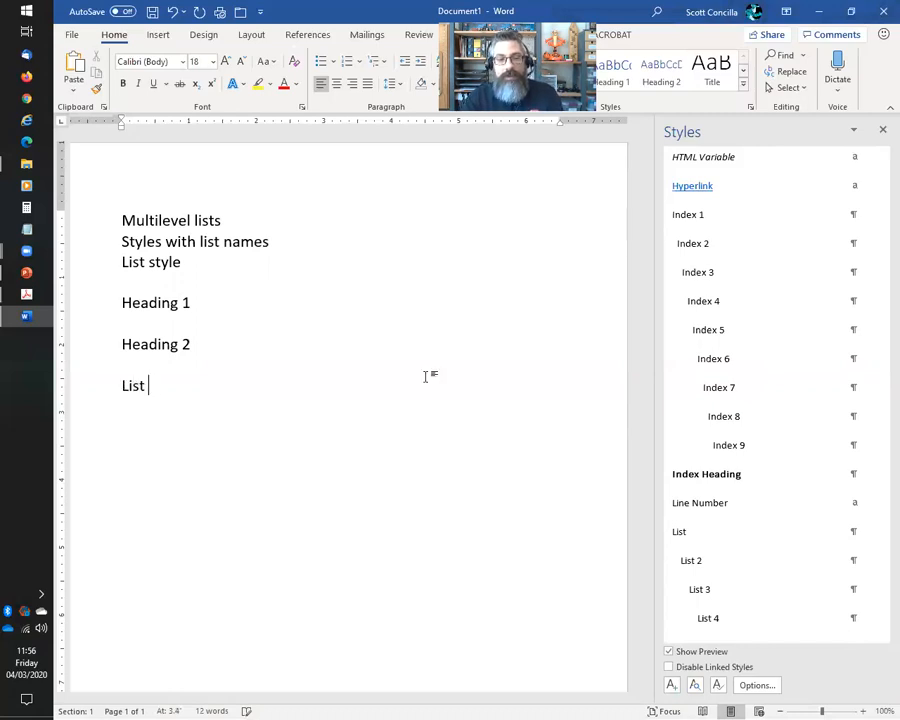
text(Styles)
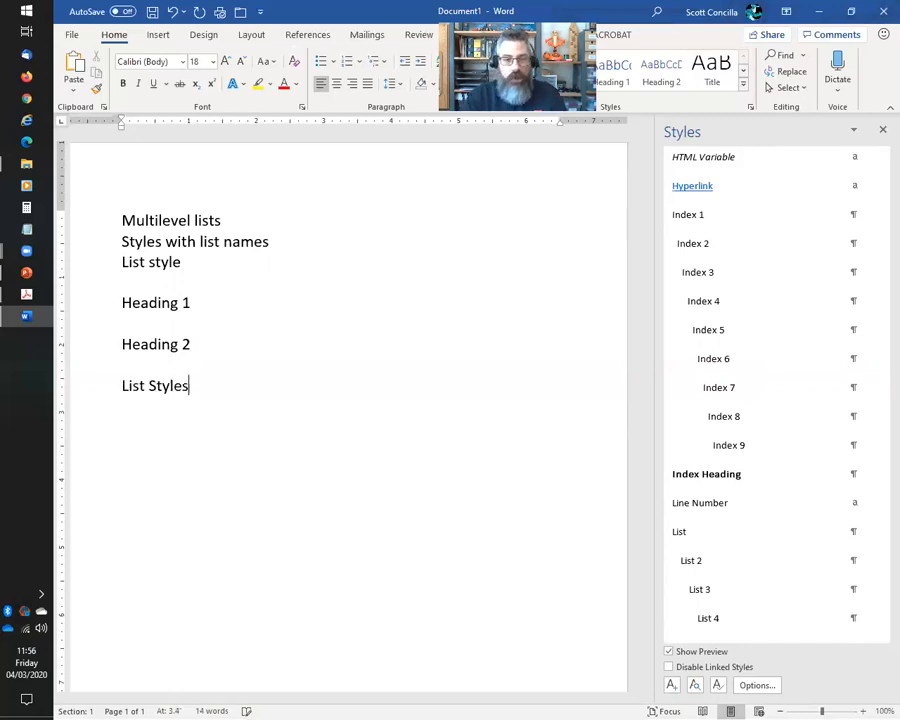
key(BackSpace)
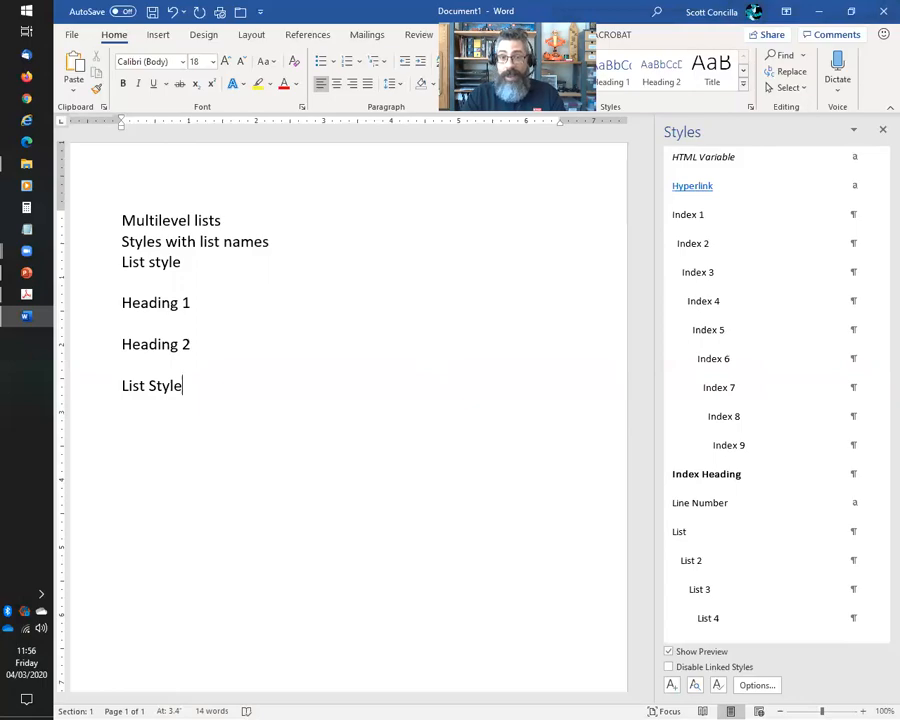
click(29, 296)
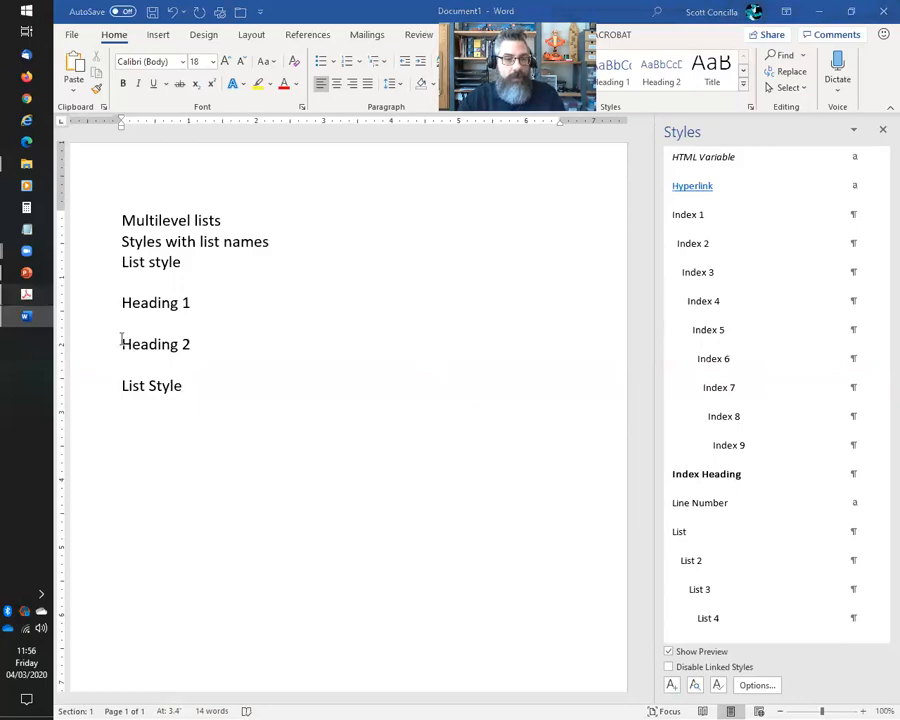
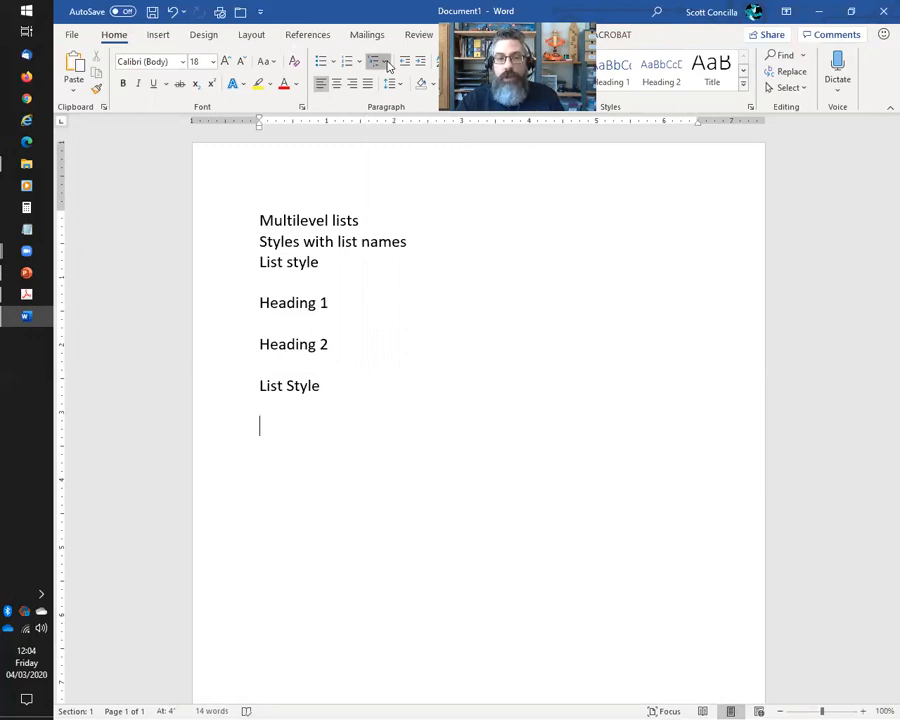
Add a note line 'List Style -> Multilevel list' below List Style
click(386, 62)
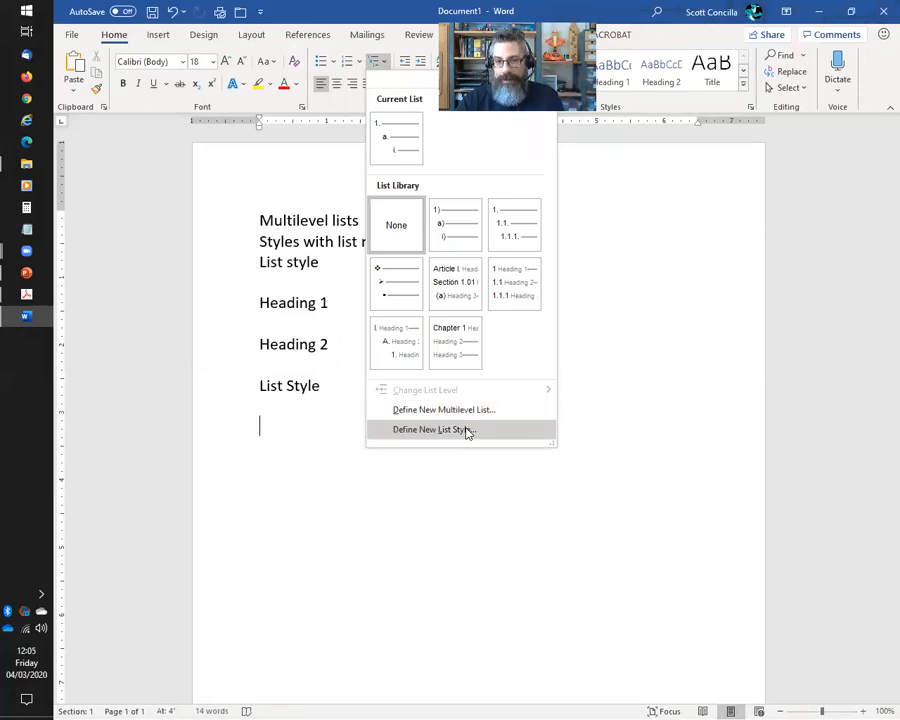
click(643, 239)
key(Return)
key(Return)
text(List Srty)
key(BackSpace)
key(BackSpace)
key(BackSpace)
text(tyle ->)
key(BackSpace)
key(BackSpace)
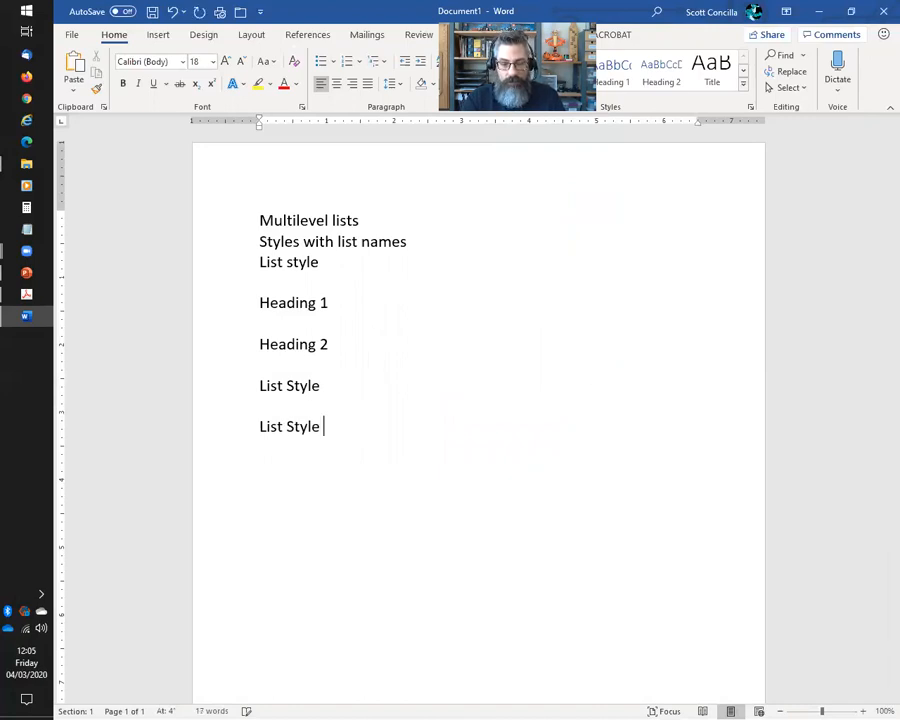
text(-> Multillevel list)
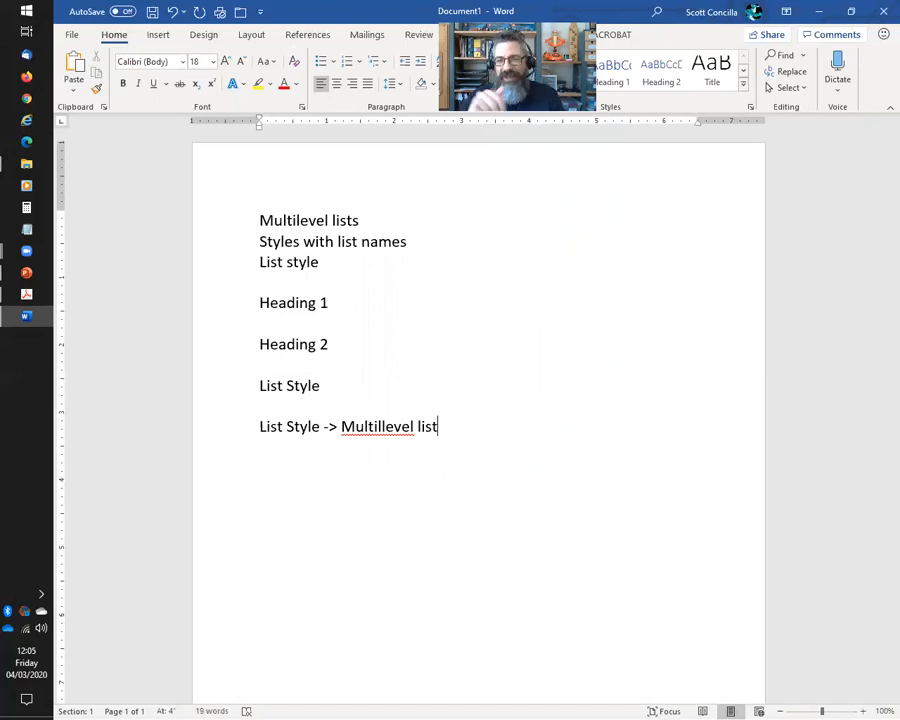
Delete the note line and choose Define New List Style from the Multilevel List menu
key(shift+Home)
key(BackSpace)
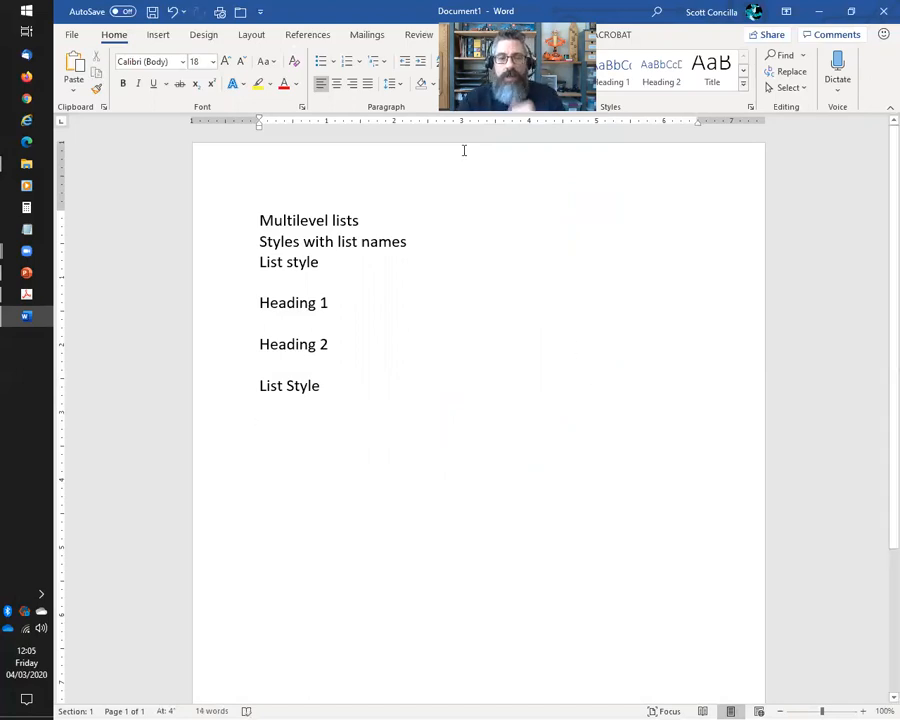
click(386, 62)
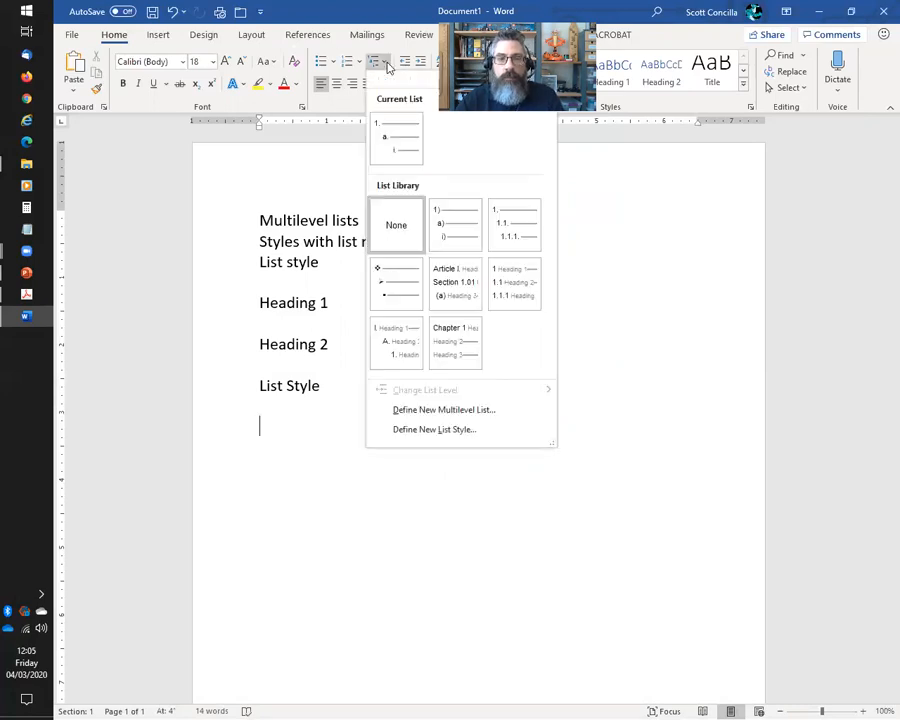
click(427, 429)
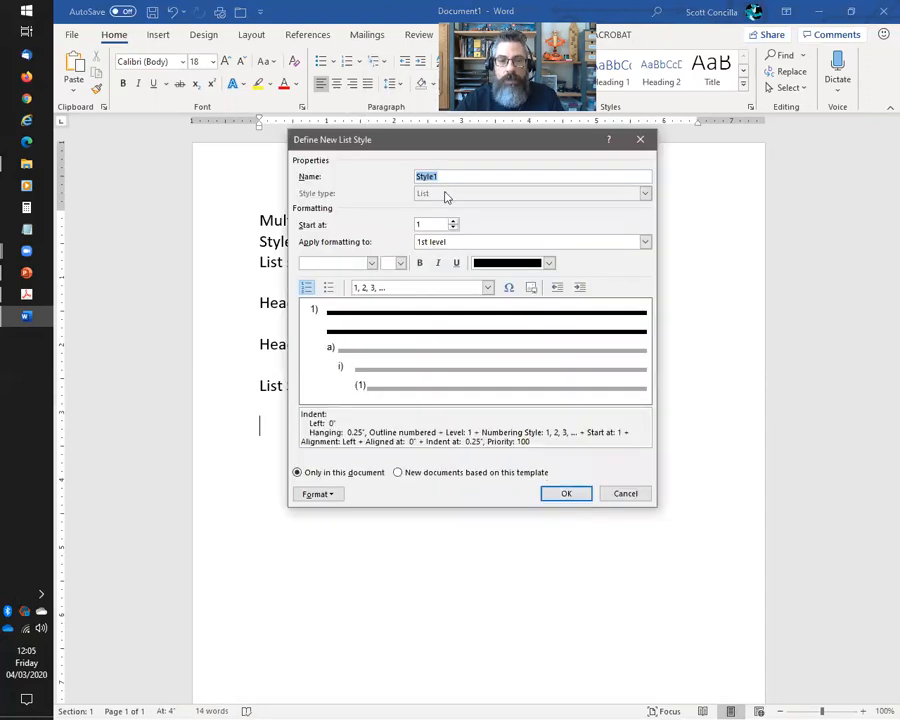
drag(462, 145, 486, 172)
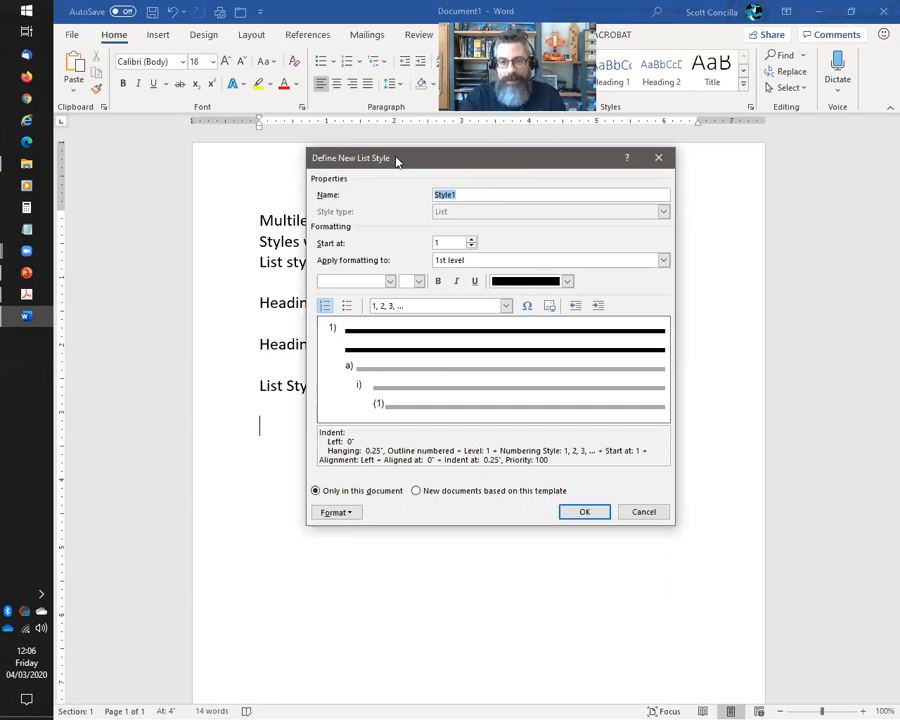
Replace Style1 with 'MyBulletsListStyle' as the new list style's name
text(My)
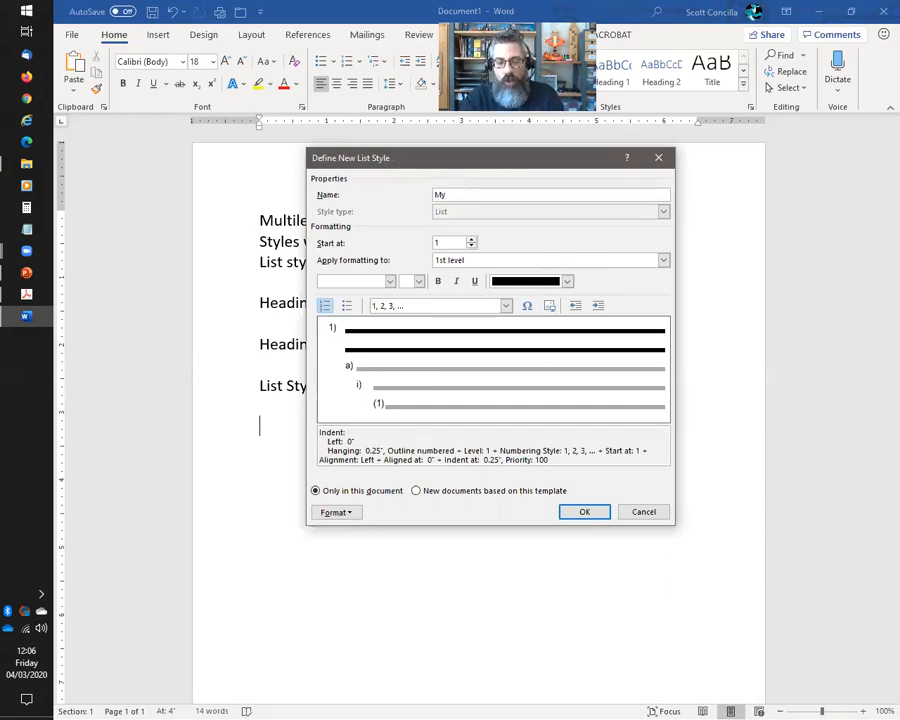
text(Bullets)
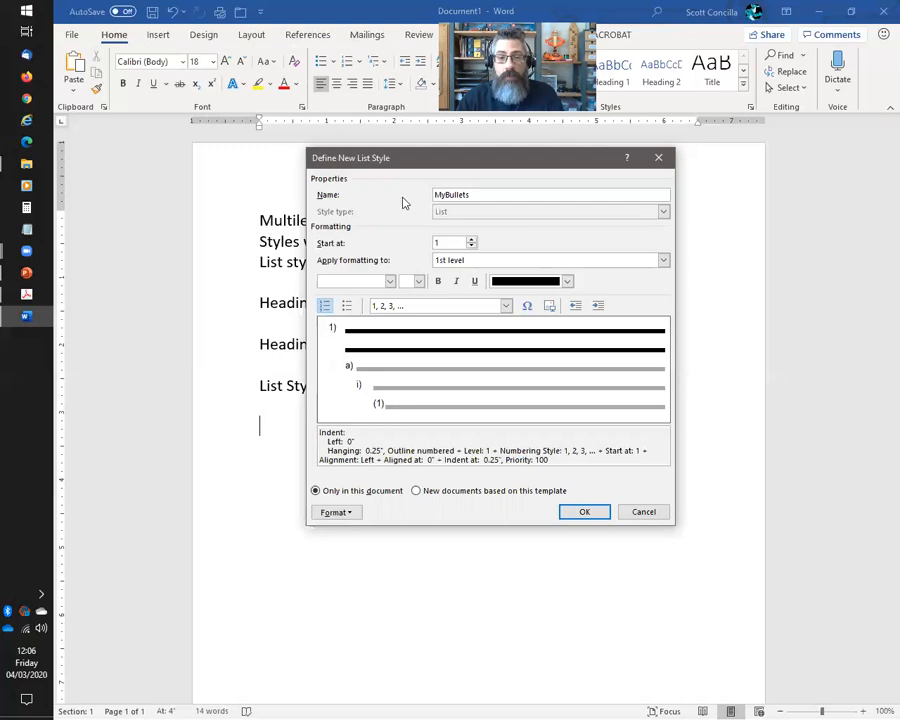
text(ListStyle)
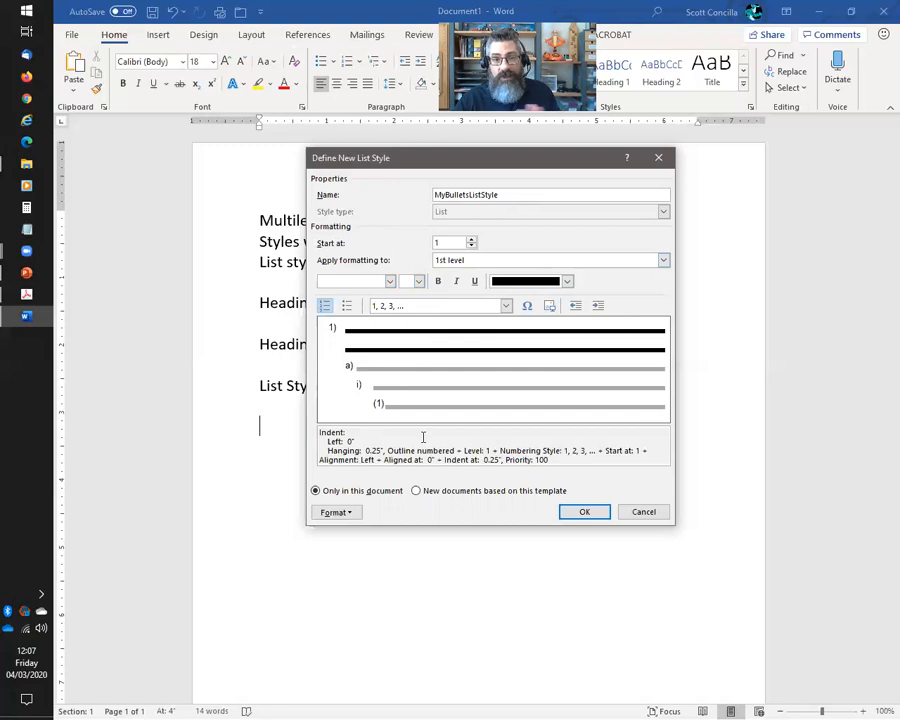
Open the Modify Multilevel list dialog through Format > Numbering
click(347, 514)
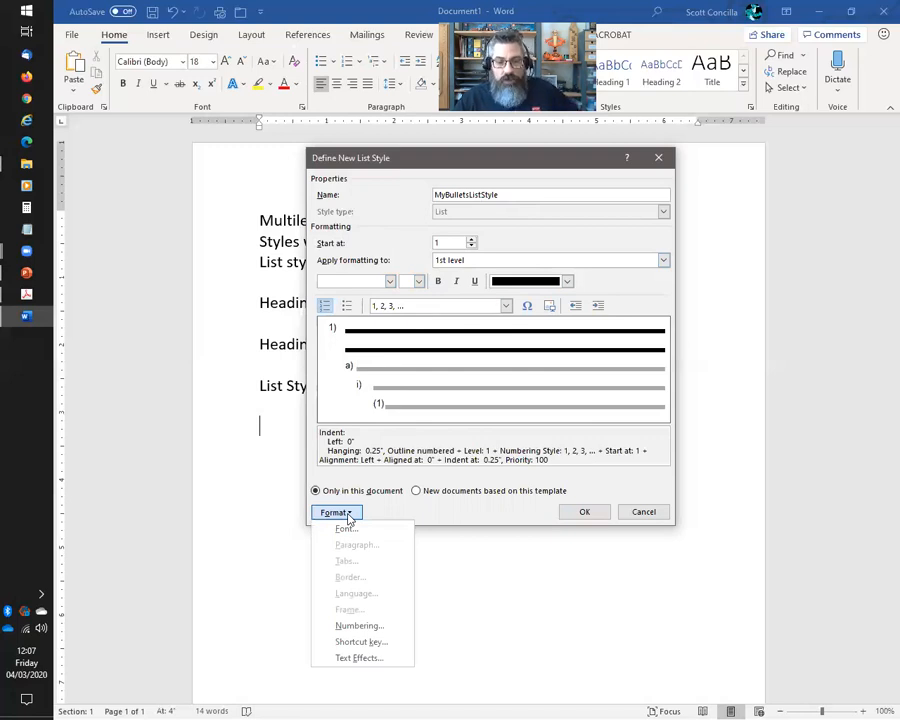
click(360, 626)
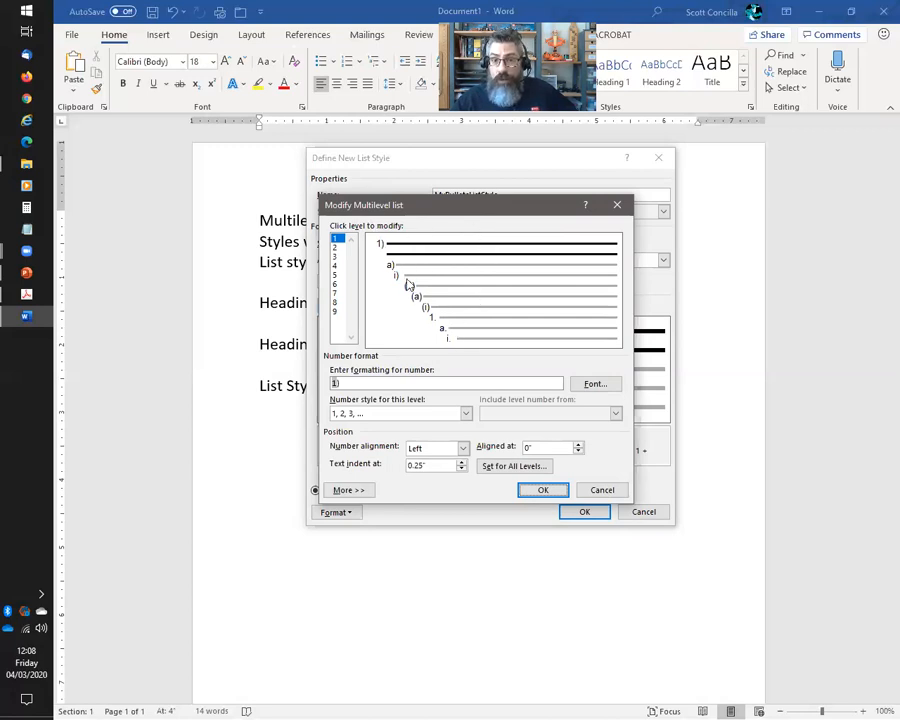
Expand the dialog with More >>, select level 1, and switch to the PDF guide
click(348, 490)
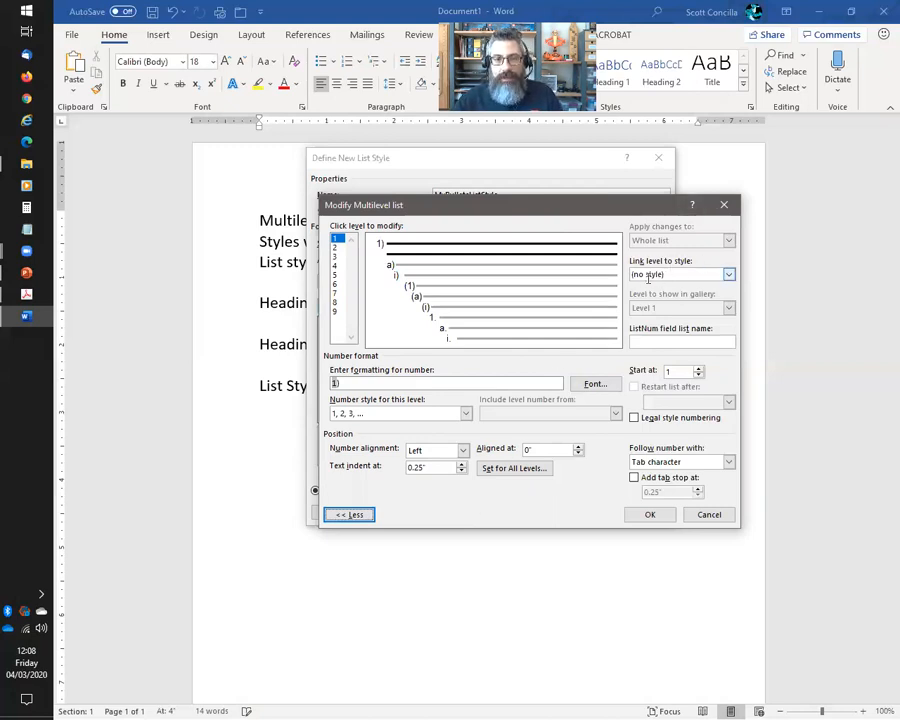
click(338, 240)
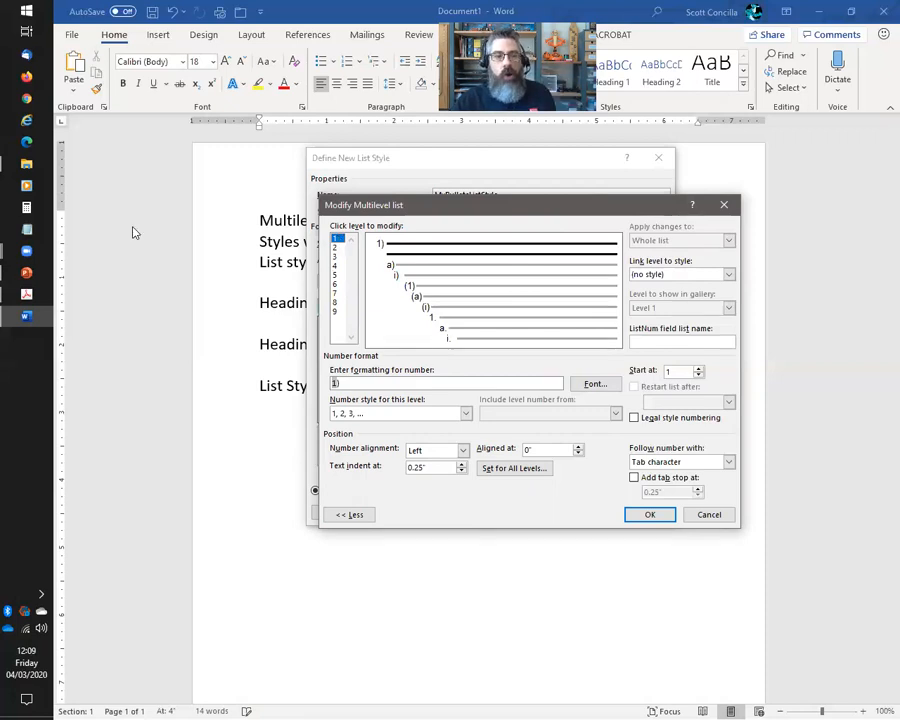
click(26, 294)
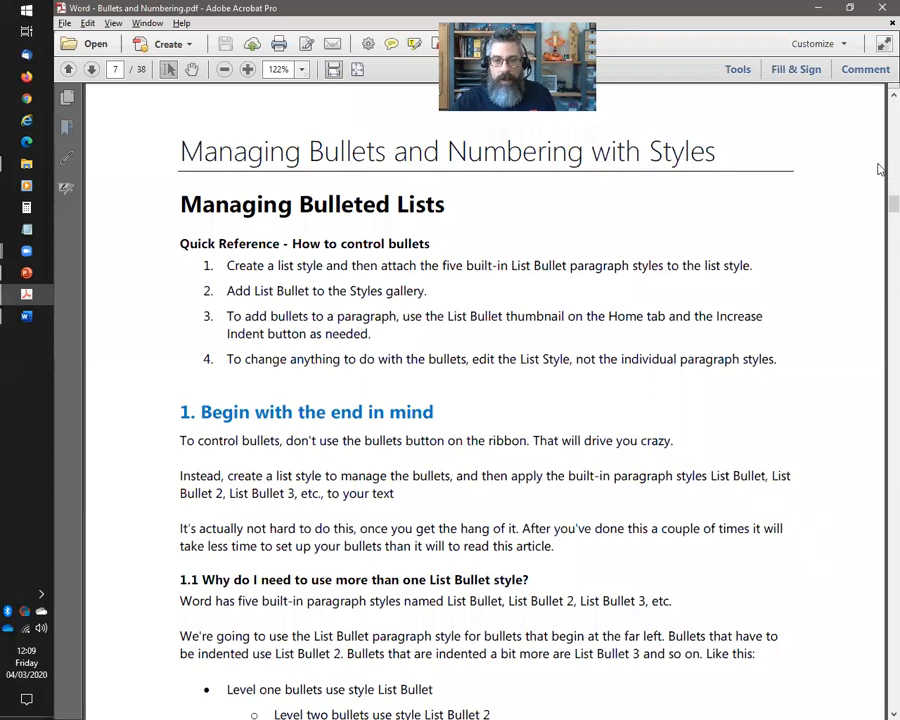
Scroll back up through the bullets and numbering guide to review its steps
scroll(619, 420, up, 10)
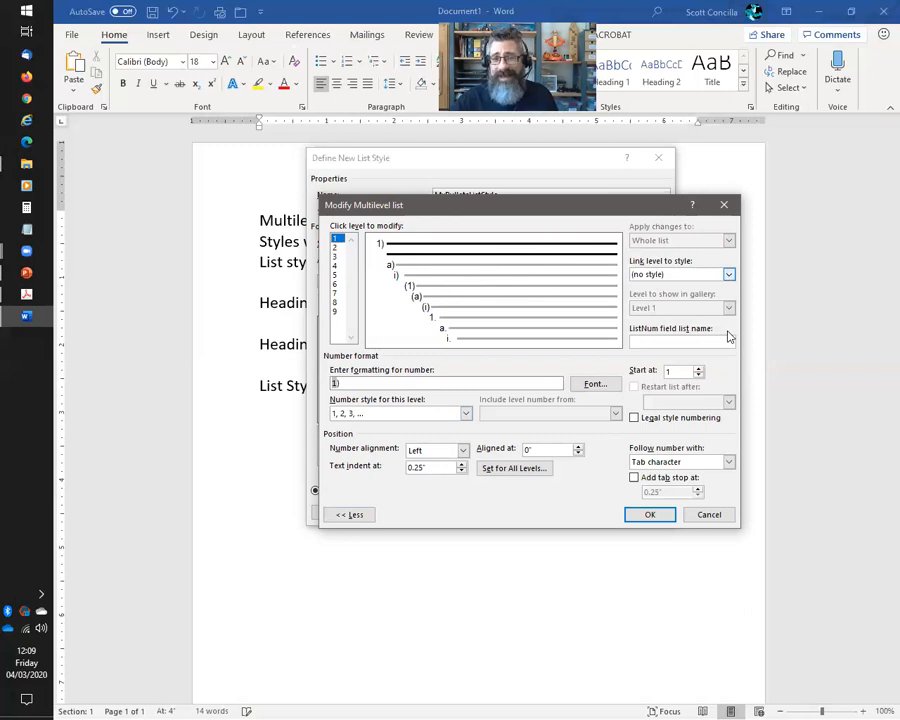
Set level 1's Link level to style to List Bullet
click(729, 274)
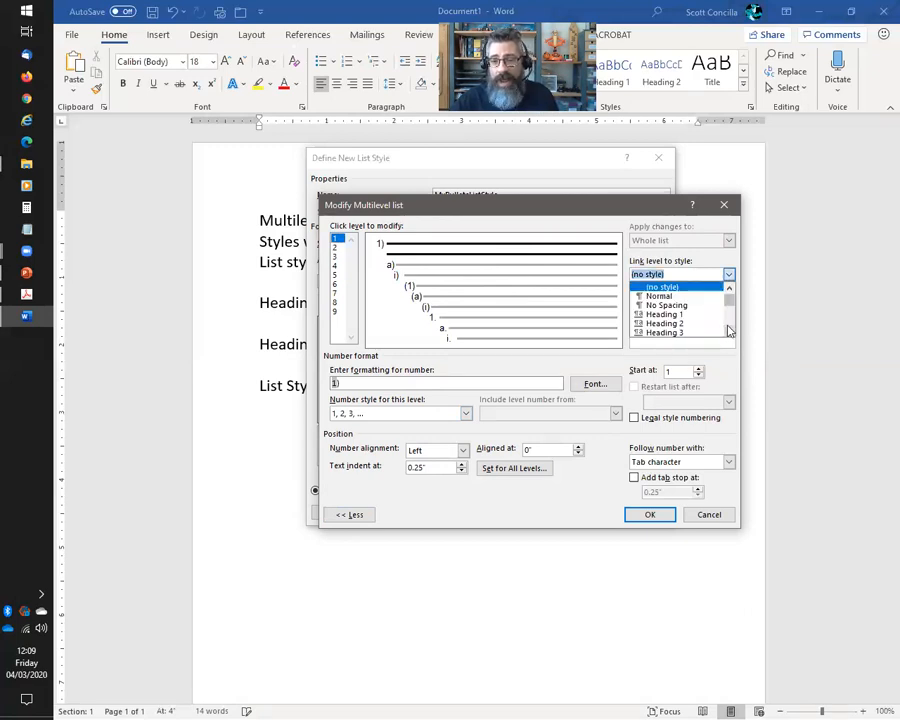
scroll(729, 330, down, 10)
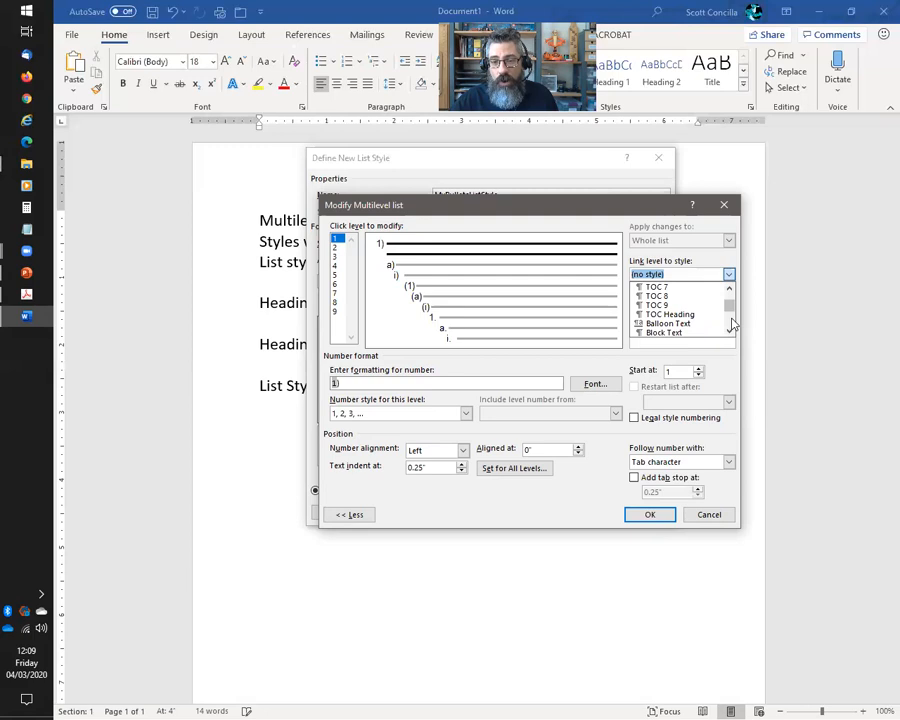
click(729, 332)
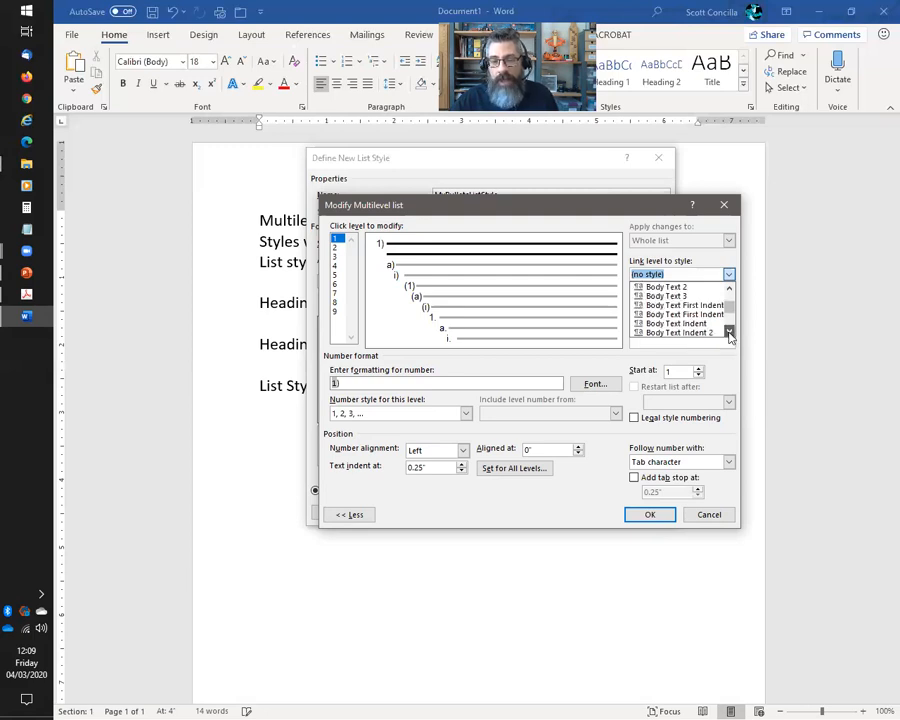
scroll(729, 332, down, 13)
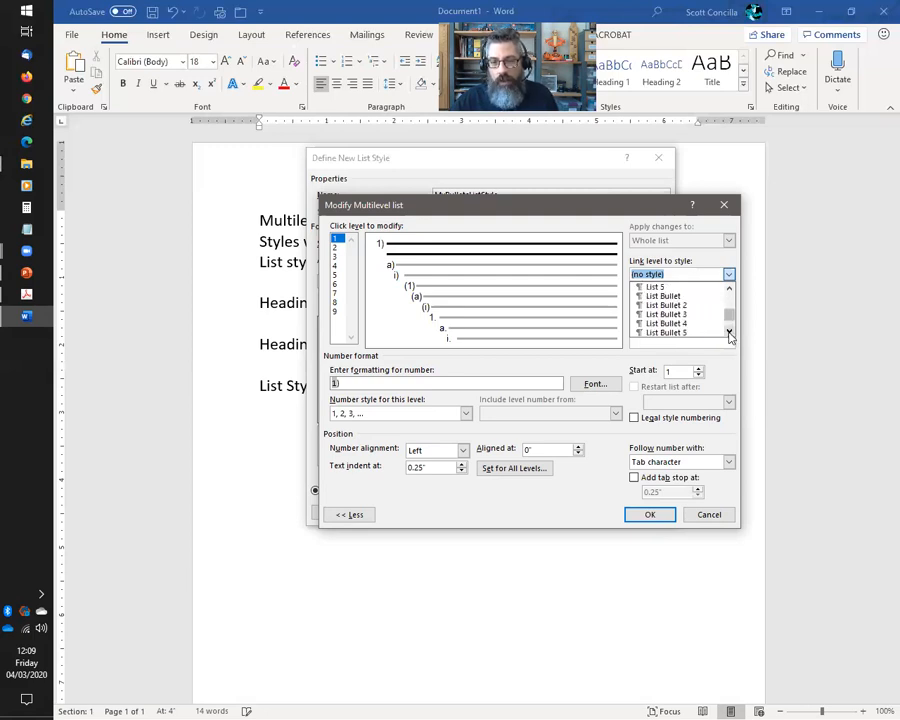
click(730, 289)
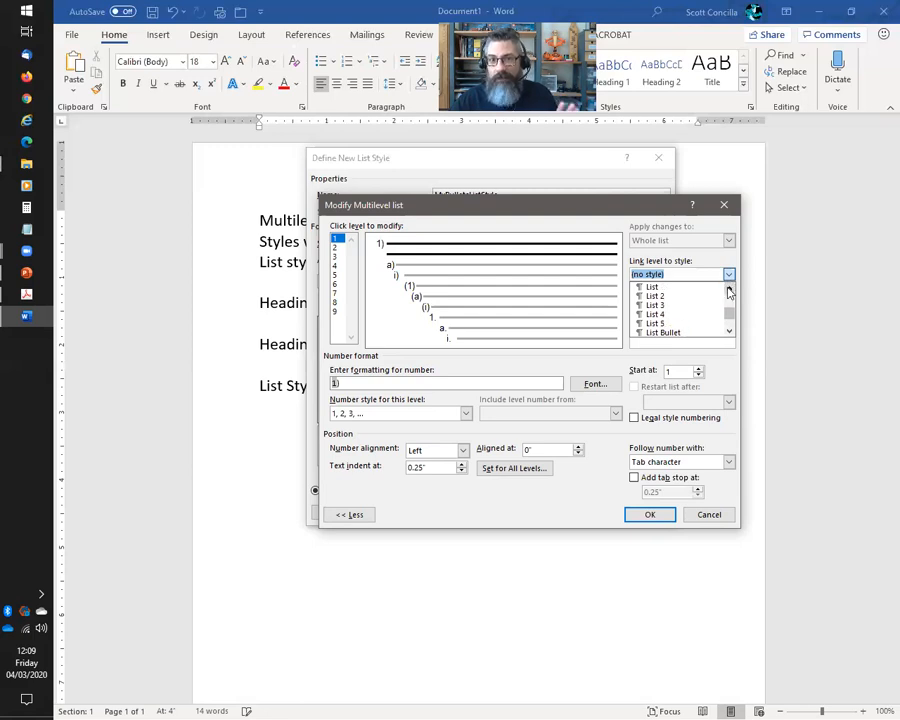
click(730, 332)
click(730, 332)
click(730, 332)
click(730, 332)
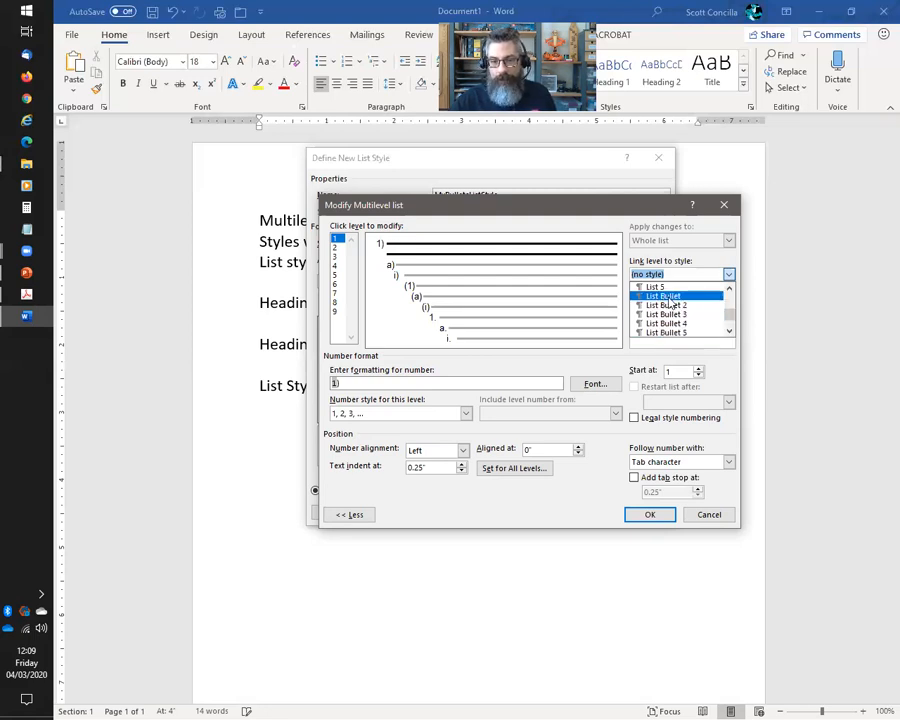
click(669, 297)
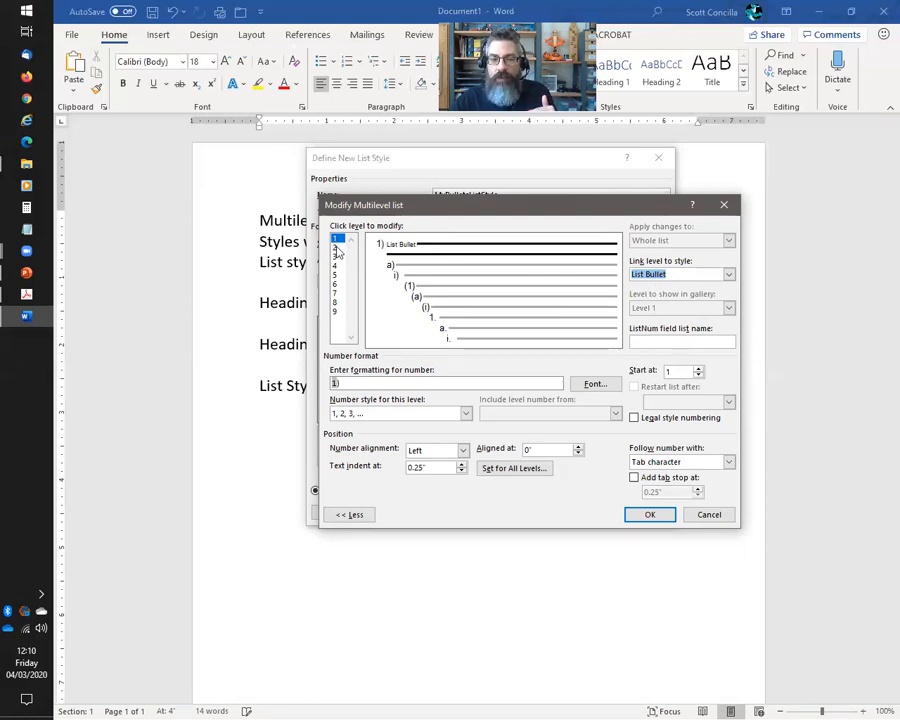
Link levels 2 and 3 to List Bullet 2 and List Bullet 3
click(337, 248)
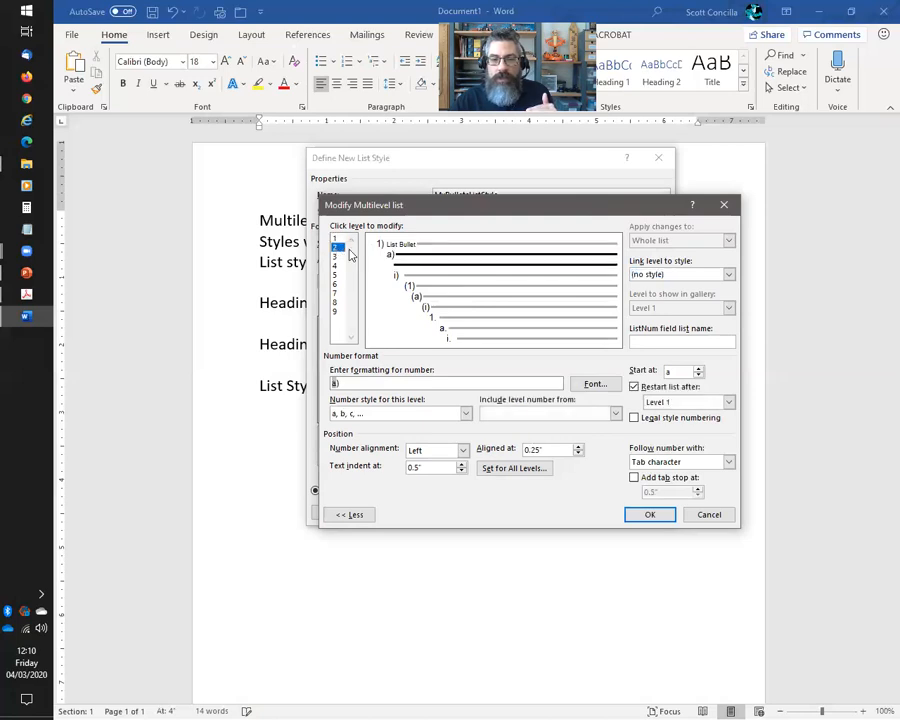
click(729, 274)
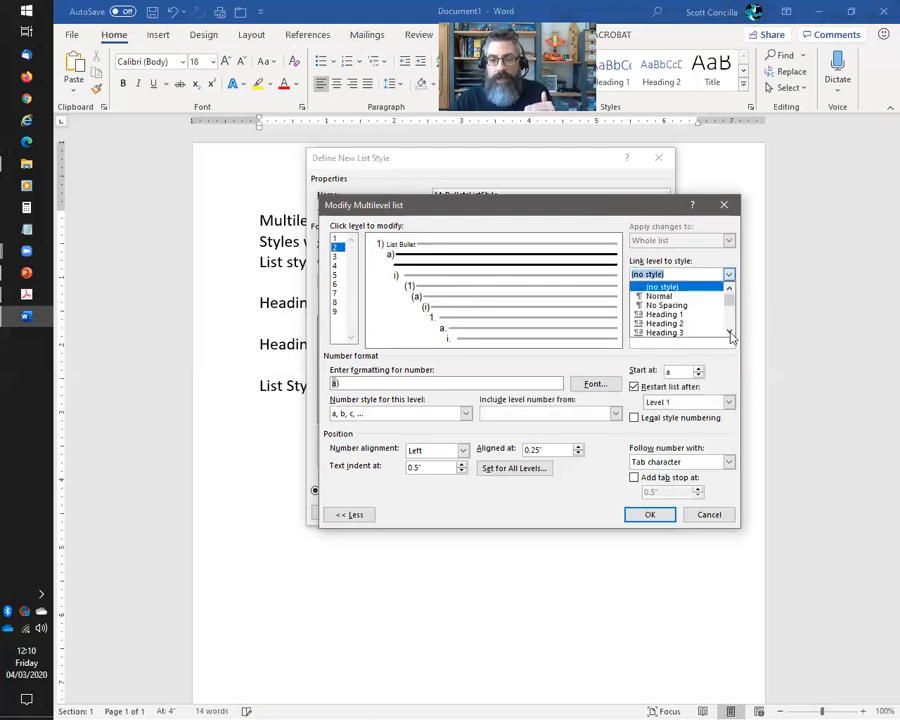
click(730, 333)
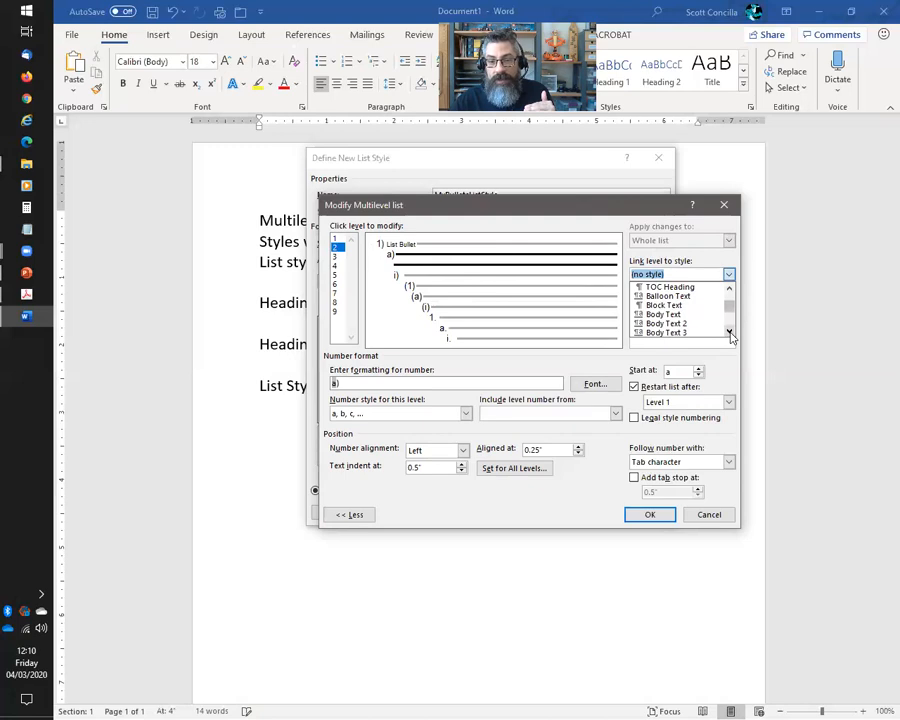
drag(731, 337, 731, 337)
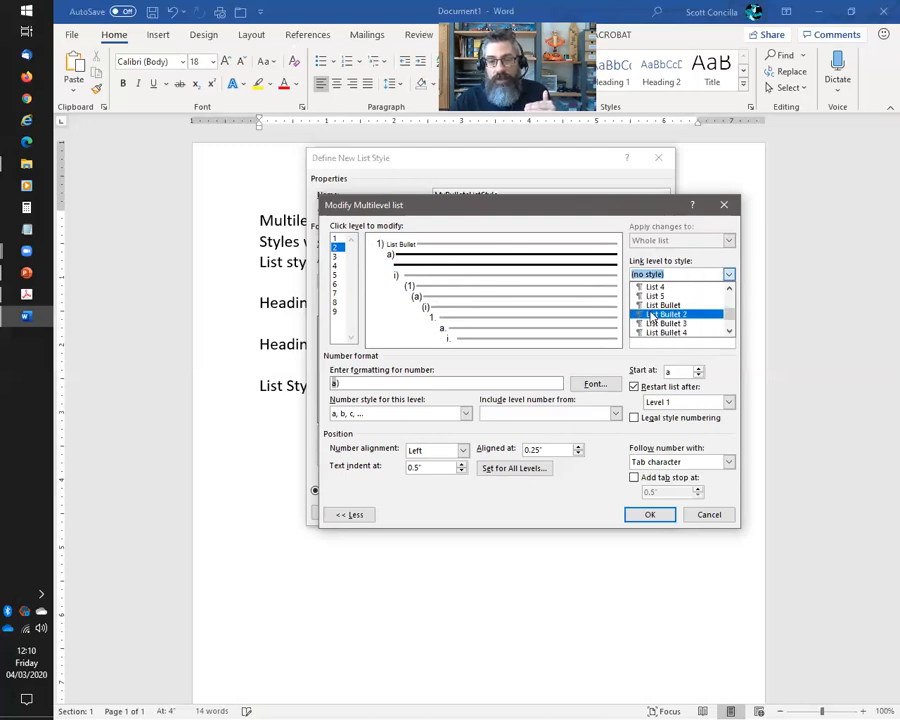
click(665, 314)
click(336, 257)
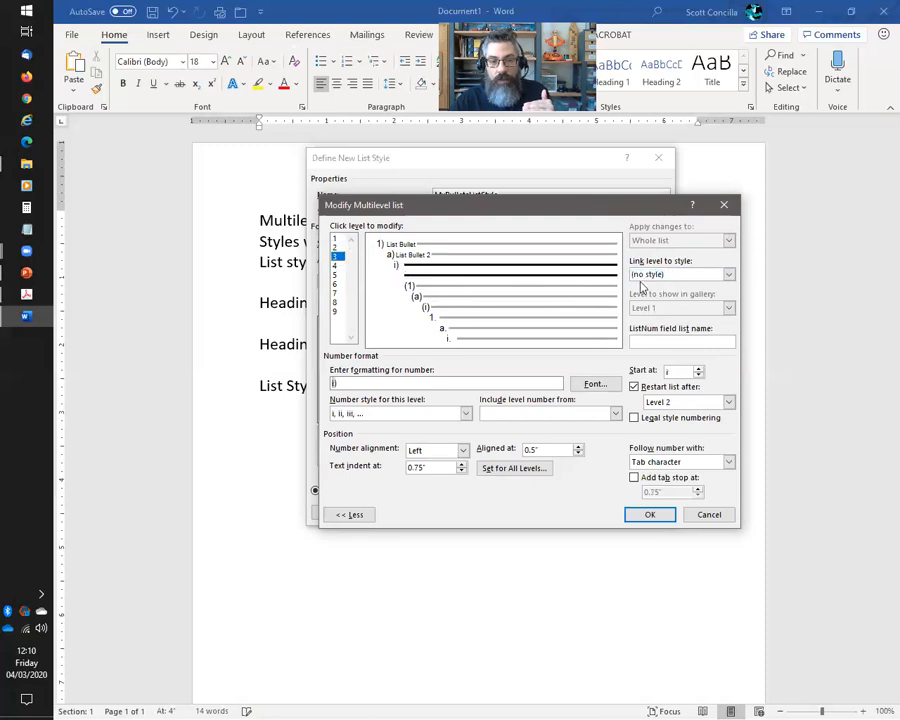
click(730, 280)
drag(731, 335, 716, 340)
click(664, 332)
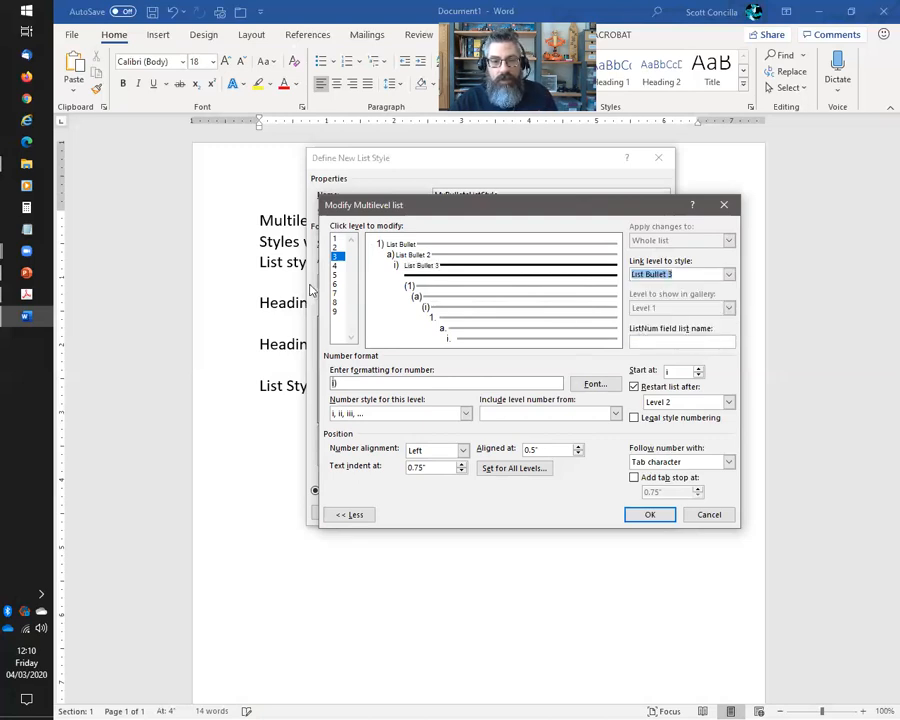
Link level 4 to the List Bullet 4 style
click(336, 265)
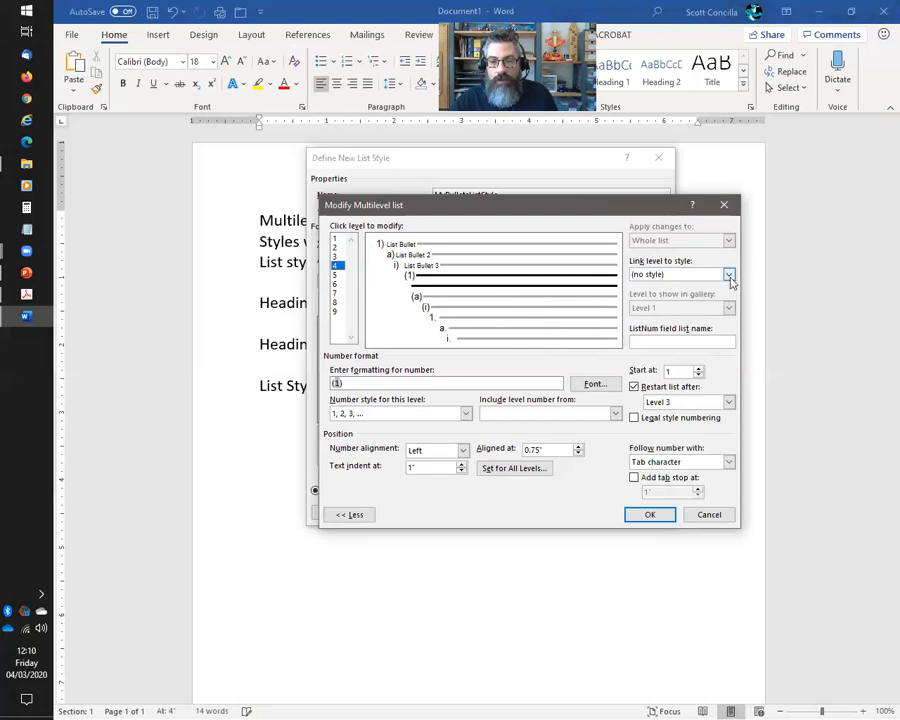
click(729, 274)
drag(731, 332, 732, 335)
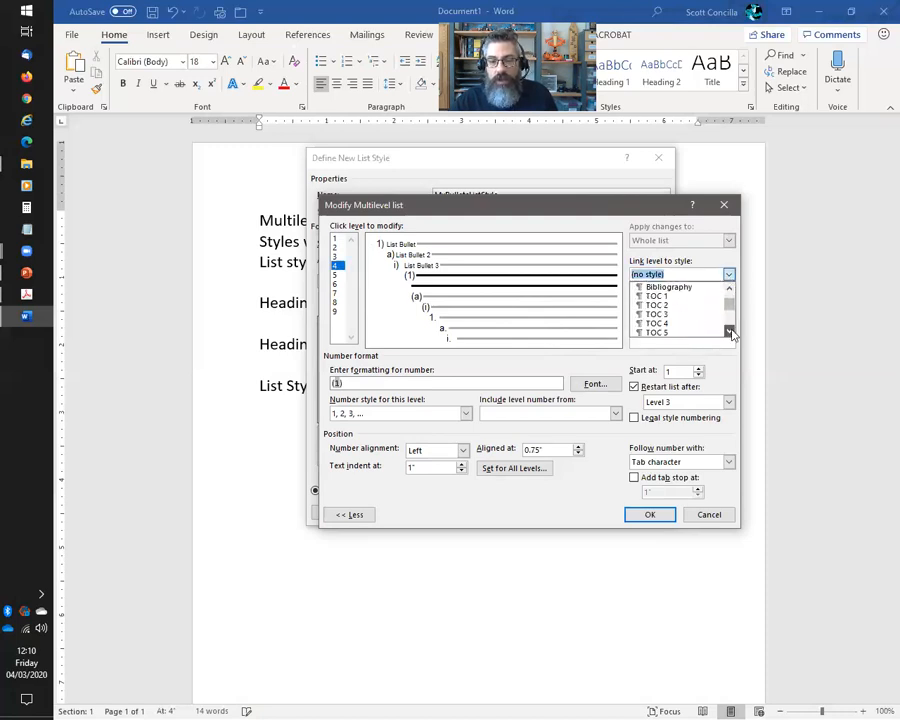
drag(732, 335, 732, 335)
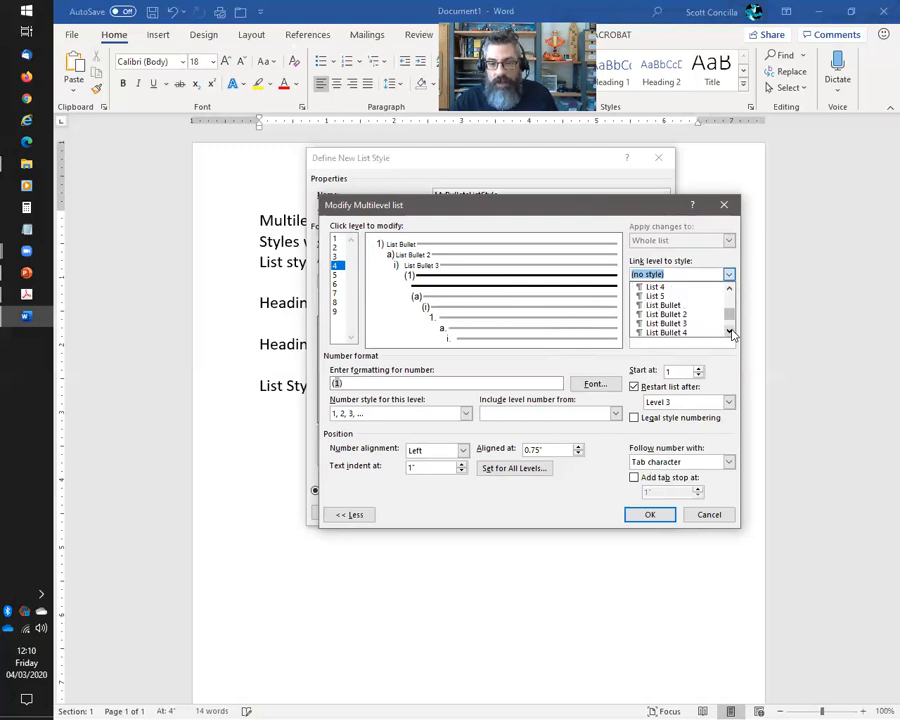
click(670, 316)
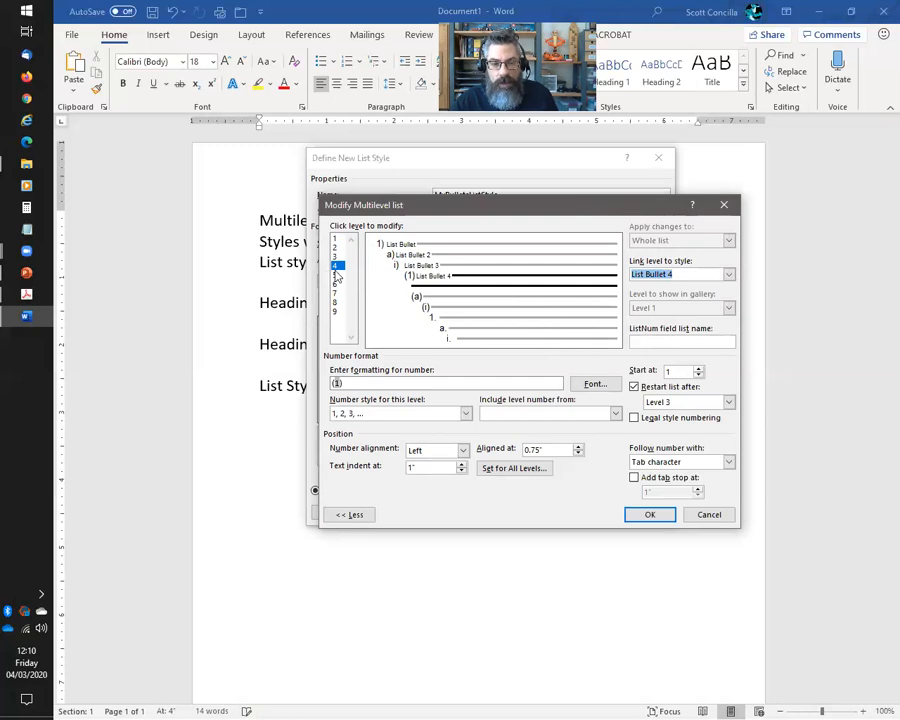
Link level 5 to List Bullet 5, then review levels 4 and 3
click(337, 276)
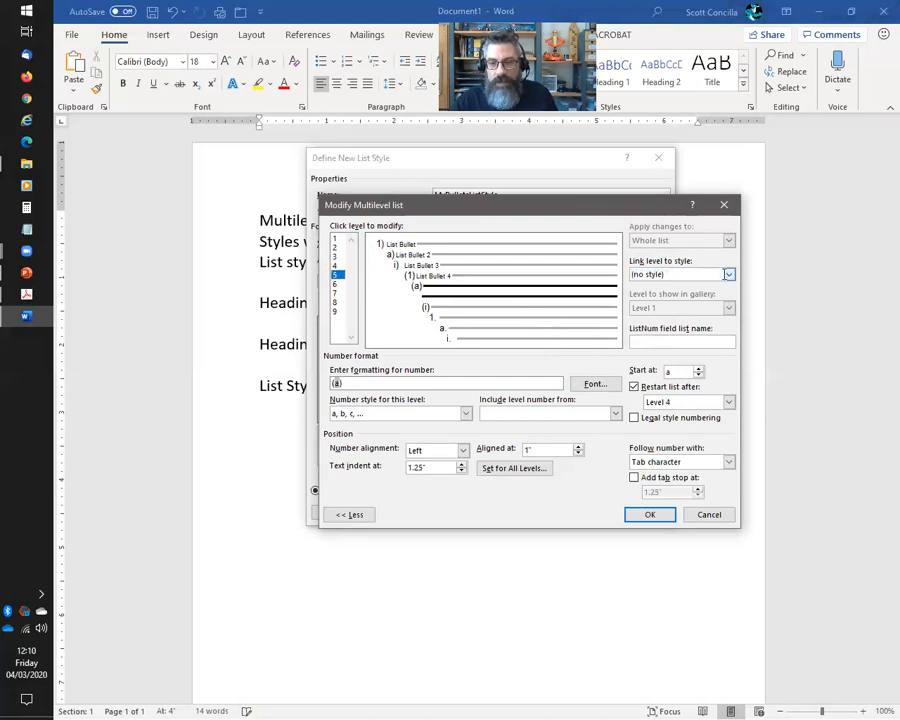
click(732, 276)
click(732, 334)
click(732, 334)
click(731, 334)
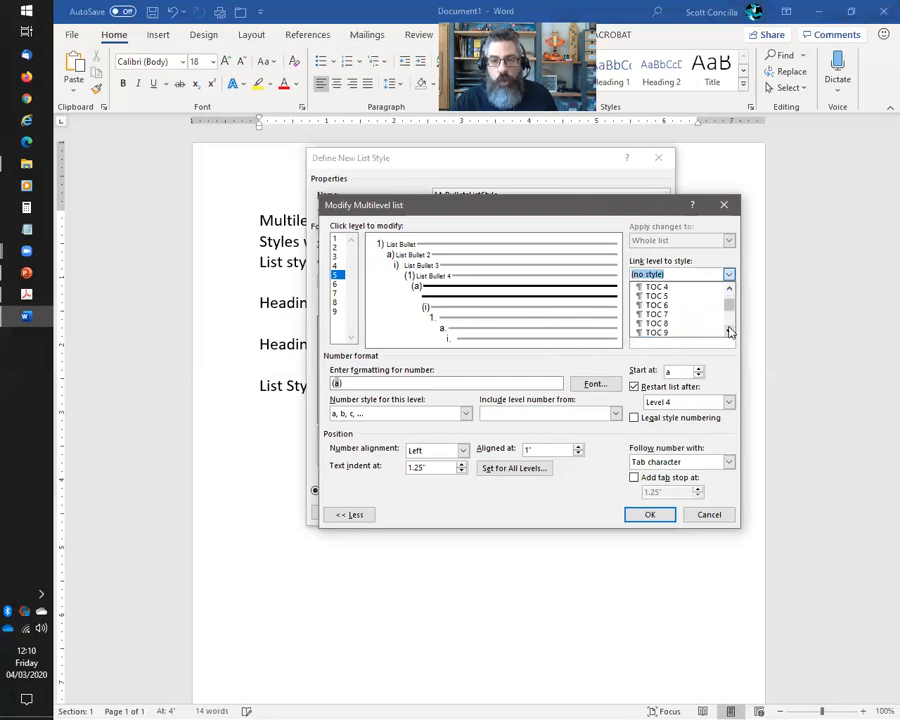
click(730, 332)
click(730, 332)
click(730, 332)
click(730, 332)
click(730, 332)
click(730, 332)
click(730, 332)
click(730, 332)
click(730, 332)
click(730, 332)
click(730, 332)
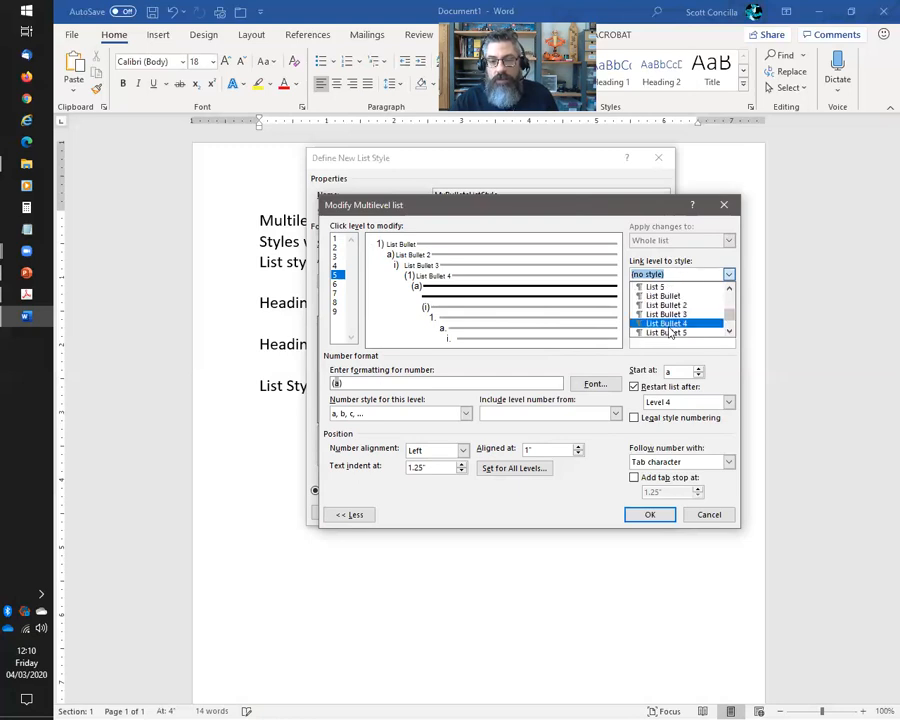
click(668, 333)
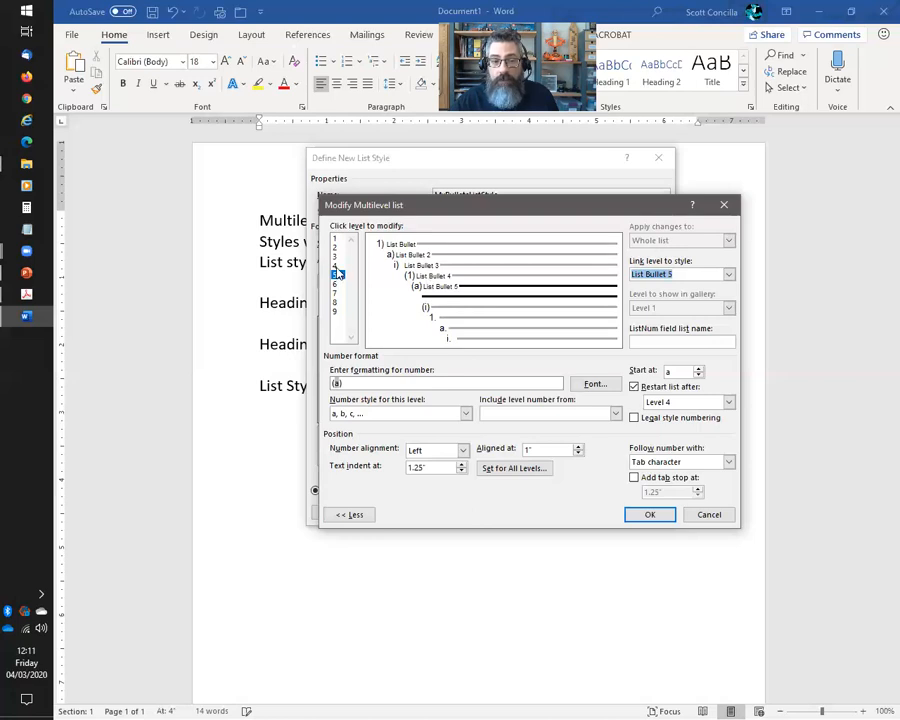
click(336, 265)
click(336, 256)
Select level 1 and switch to the reference PDF in Acrobat
click(336, 239)
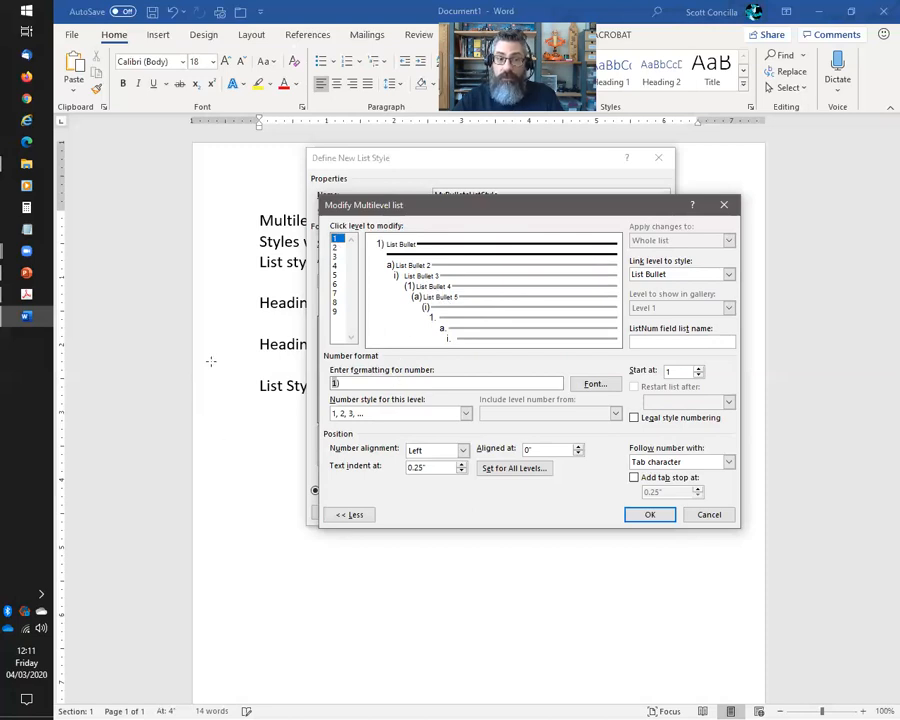
key(alt+Tab)
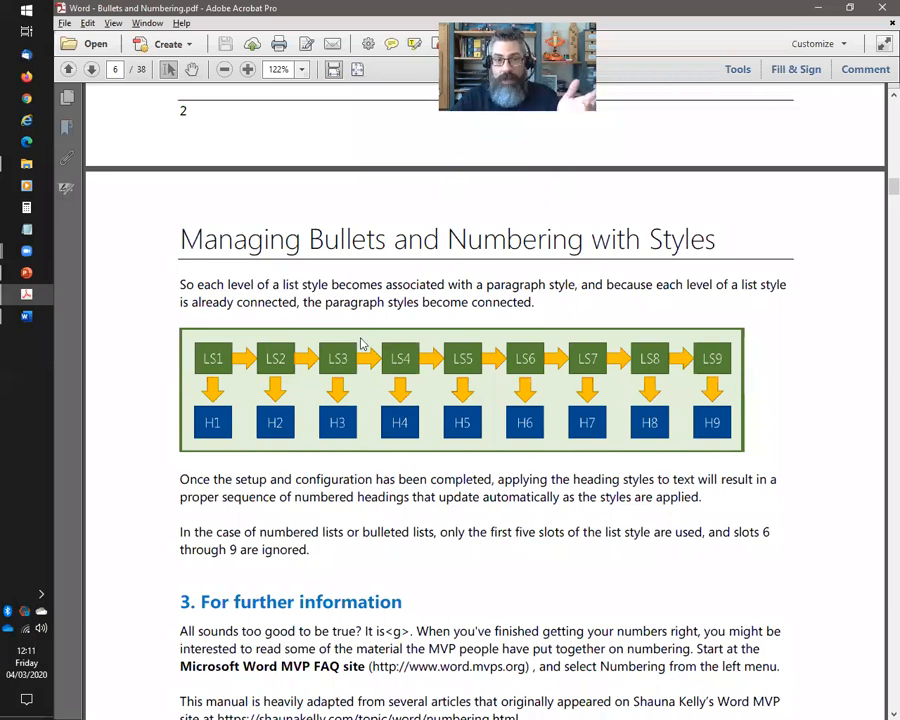
Switch from Acrobat back to Word's Modify Multilevel list dialog
key(alt+Tab)
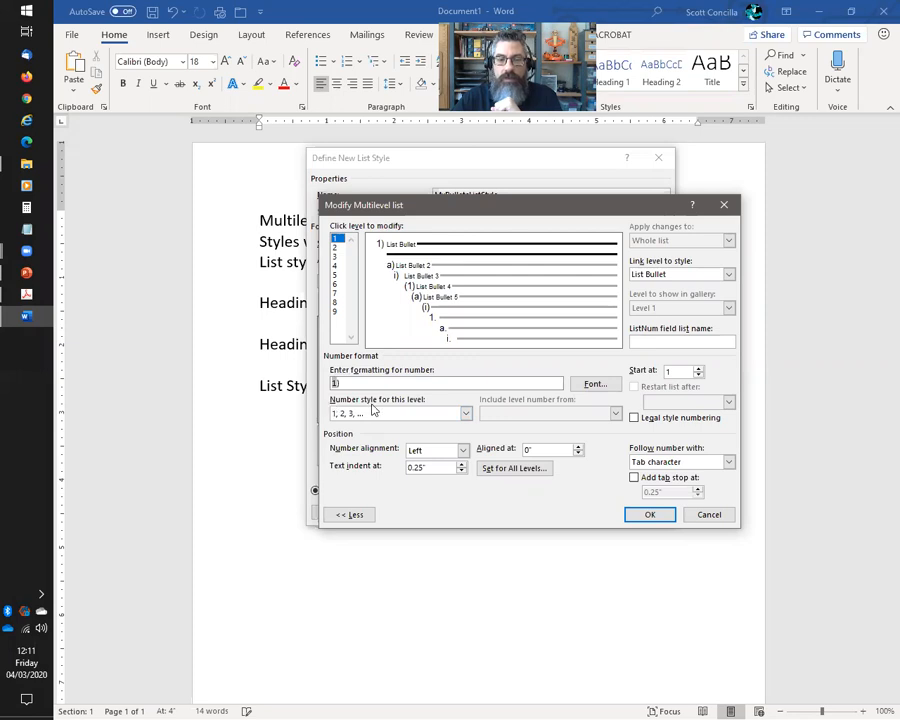
Change level 1's number style from 1, 2, 3 to Bullet, Solid Circle
click(466, 418)
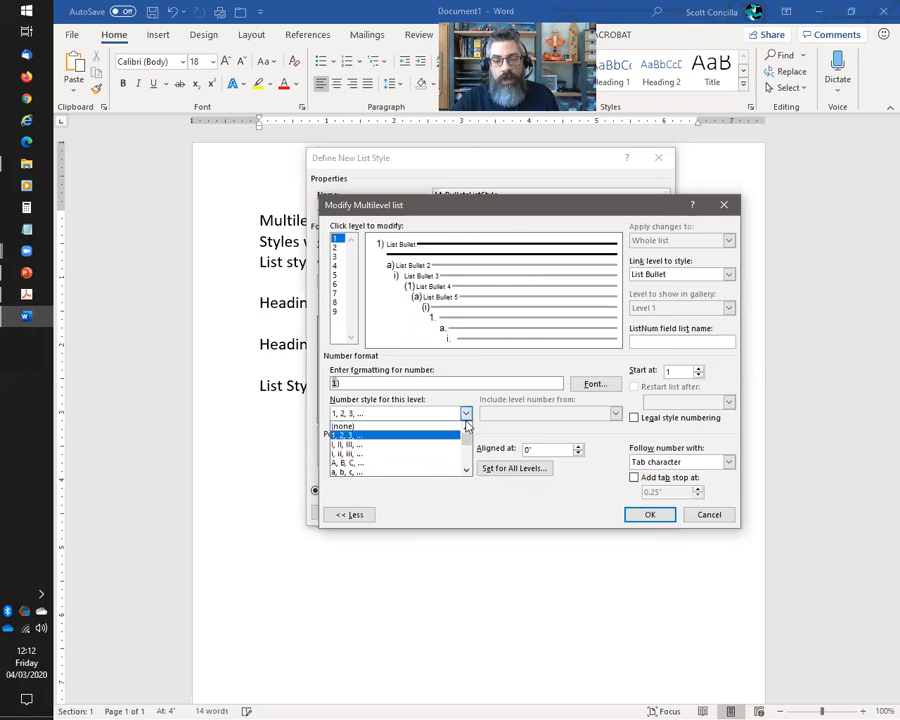
click(466, 471)
click(466, 471)
click(466, 472)
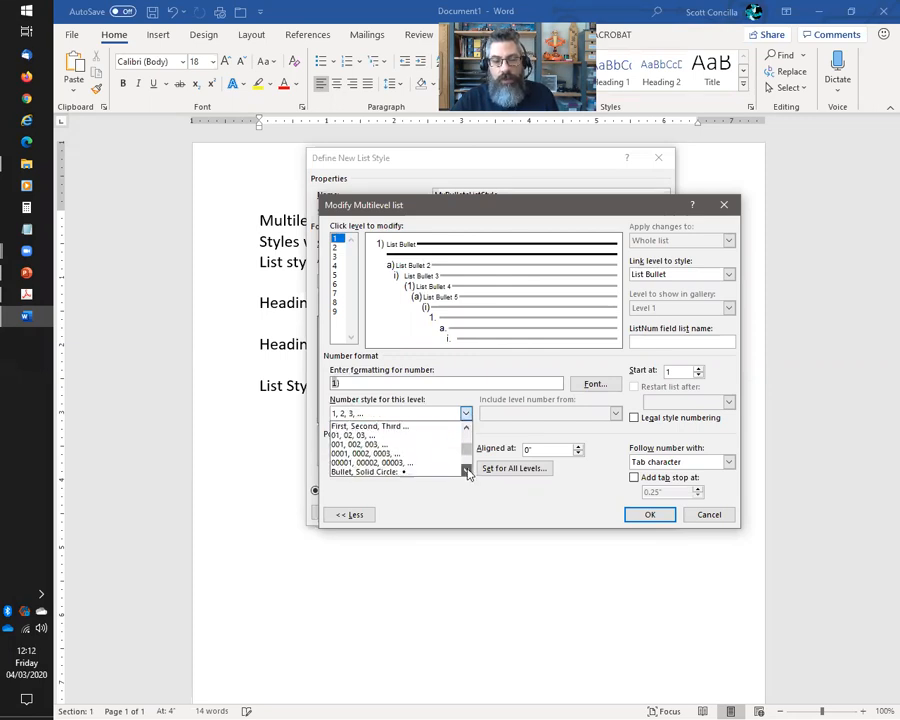
click(466, 473)
click(466, 472)
click(466, 472)
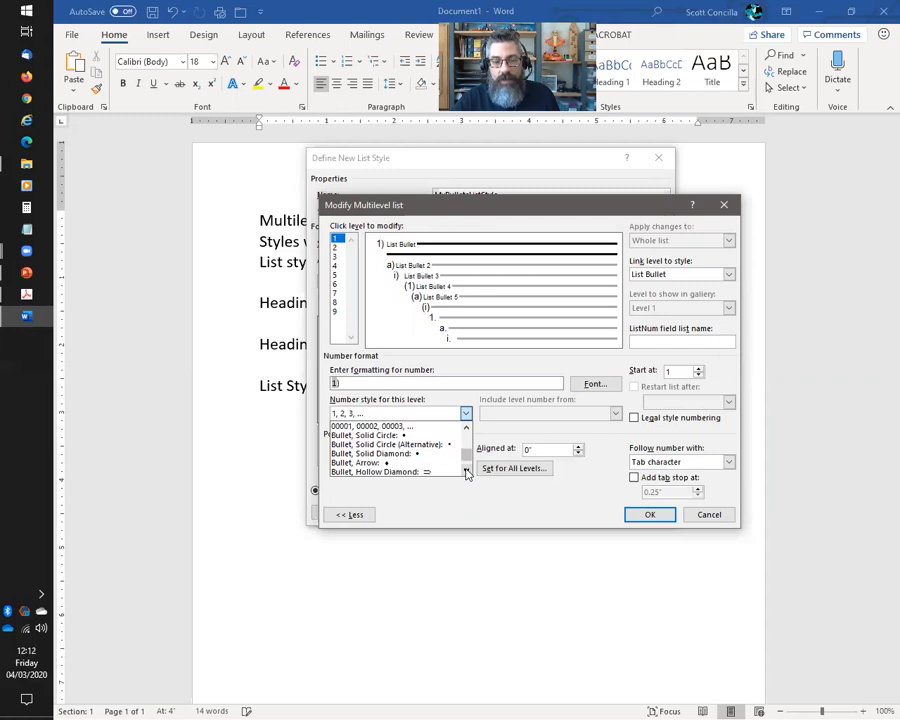
click(466, 472)
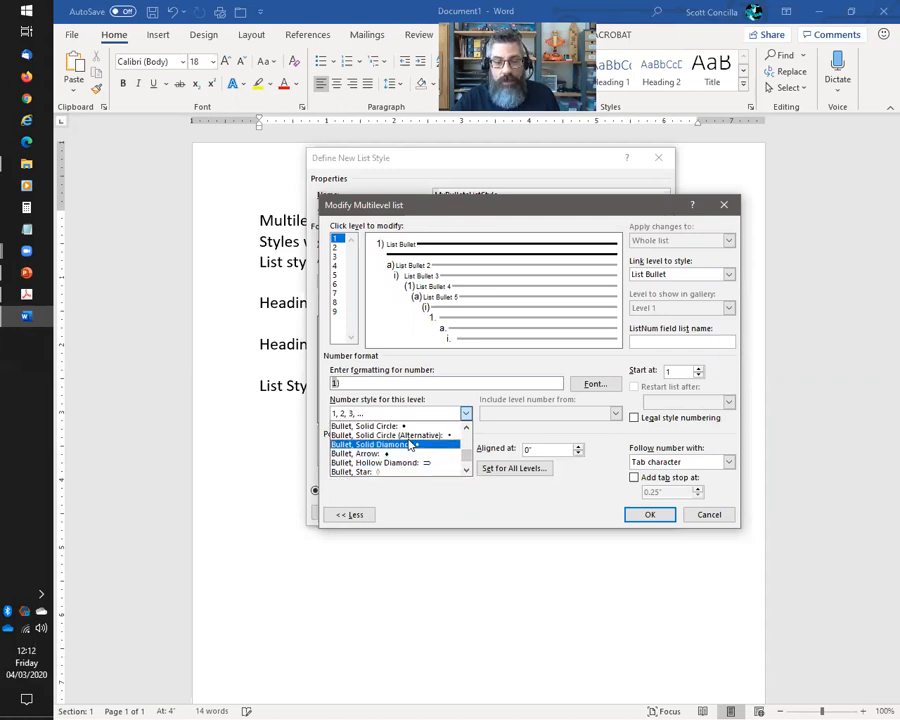
click(388, 427)
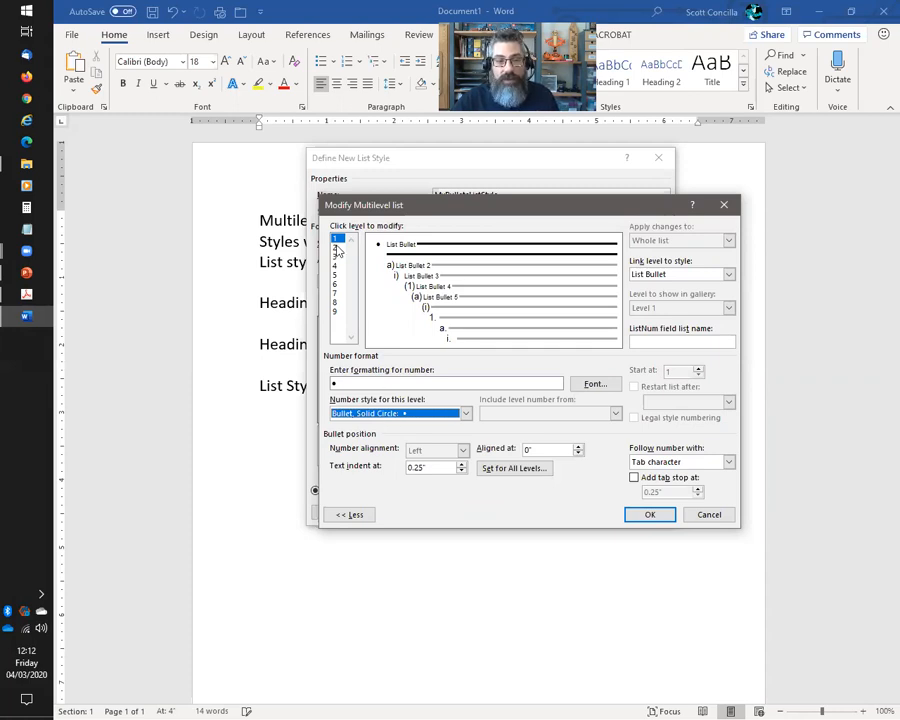
click(337, 247)
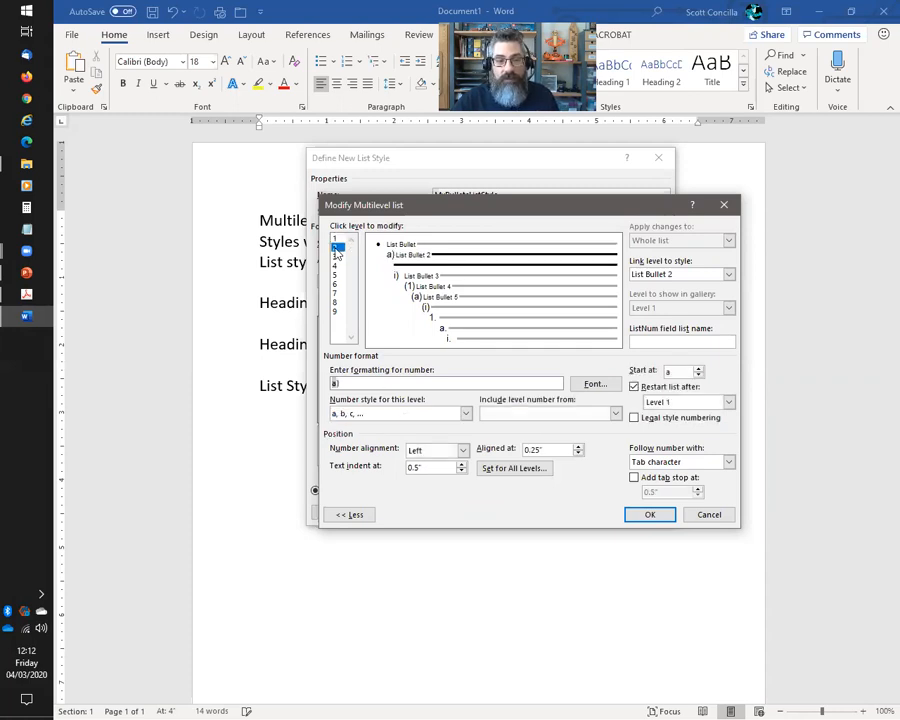
Browse level 2's number styles and try a custom New Bullet symbol, then cancel it
click(466, 412)
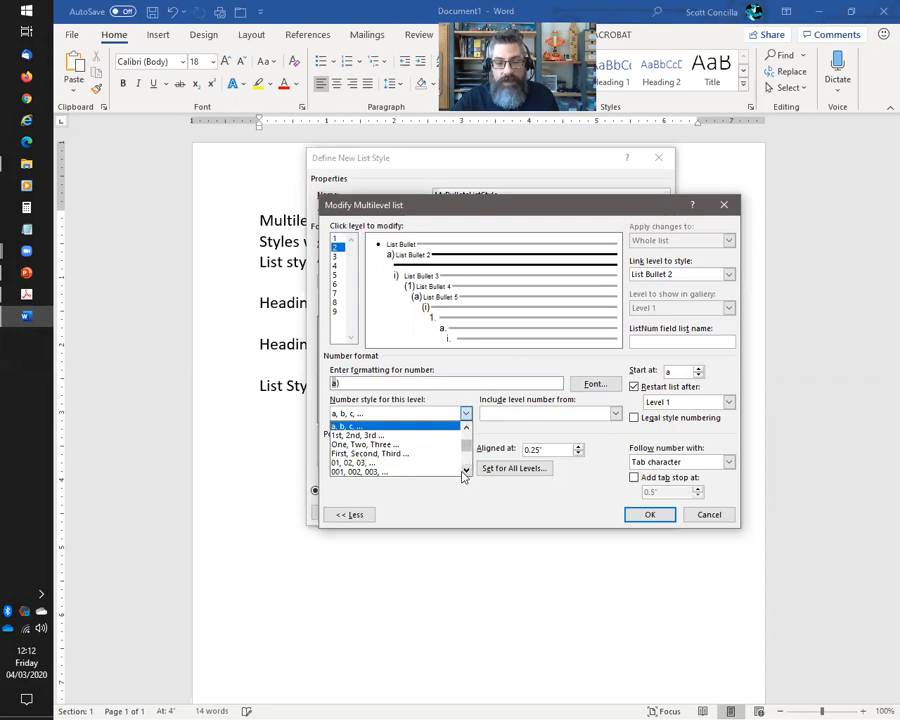
click(467, 470)
click(467, 470)
click(467, 470)
click(467, 470)
click(467, 470)
click(467, 470)
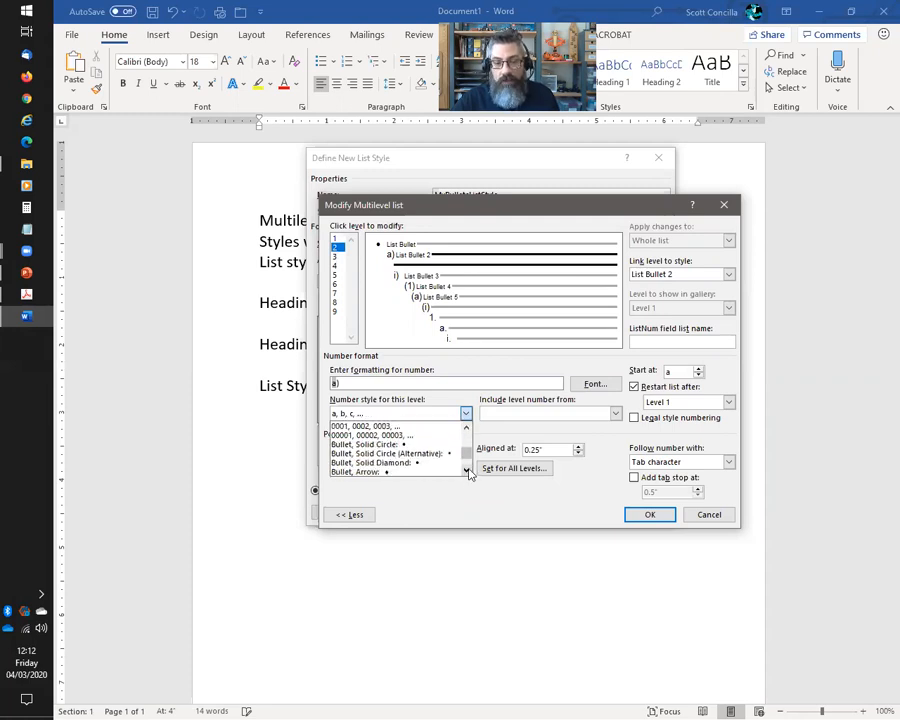
click(467, 470)
click(467, 470)
click(467, 470)
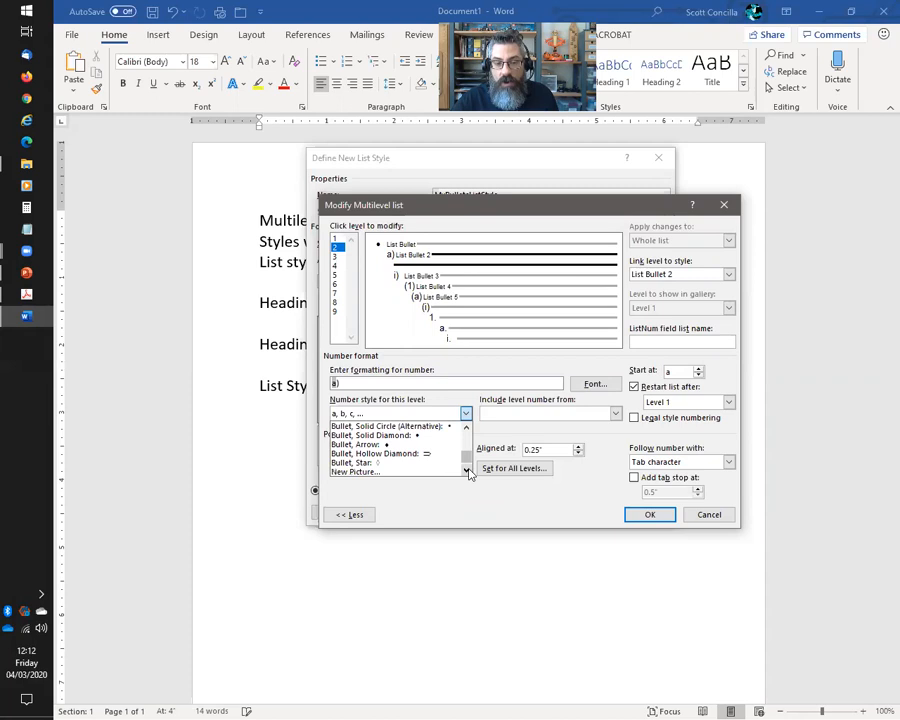
click(467, 470)
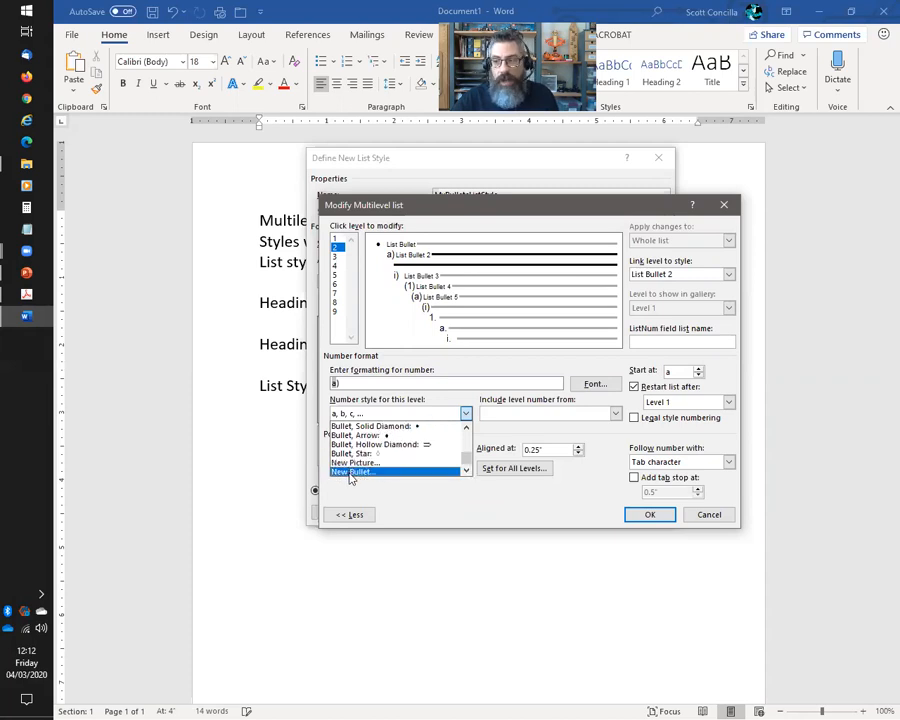
click(351, 474)
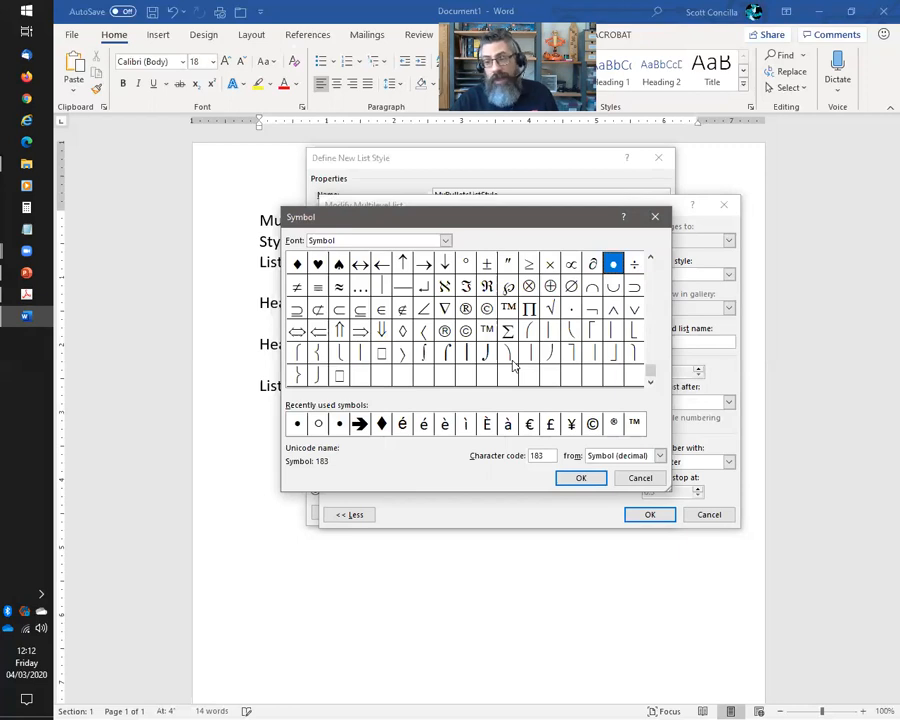
click(636, 477)
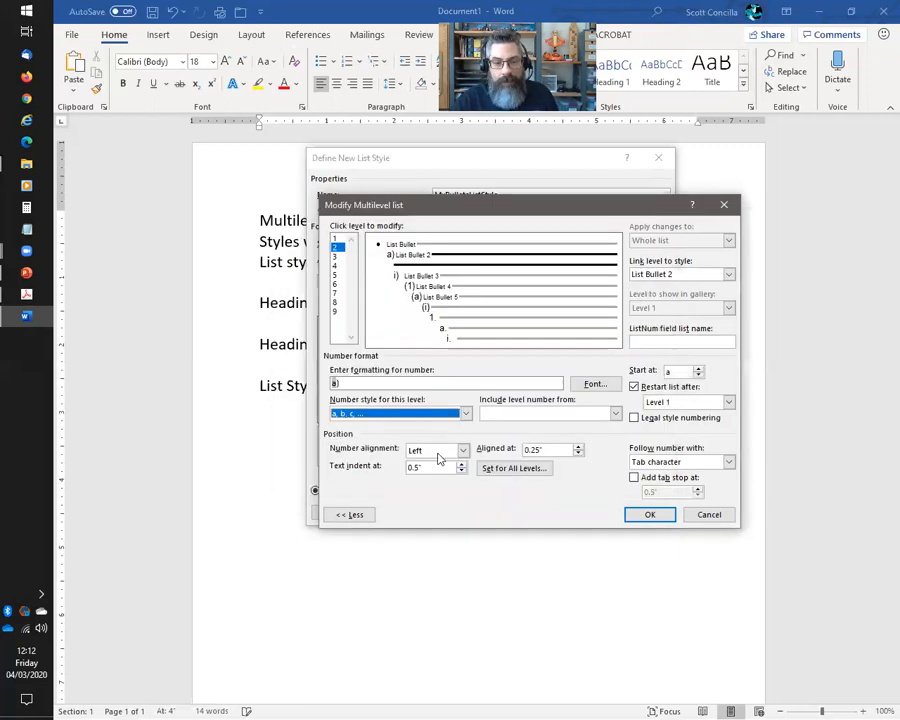
Choose the Solid Circle bullet for level 2, then select level 3
click(465, 413)
drag(466, 432, 466, 484)
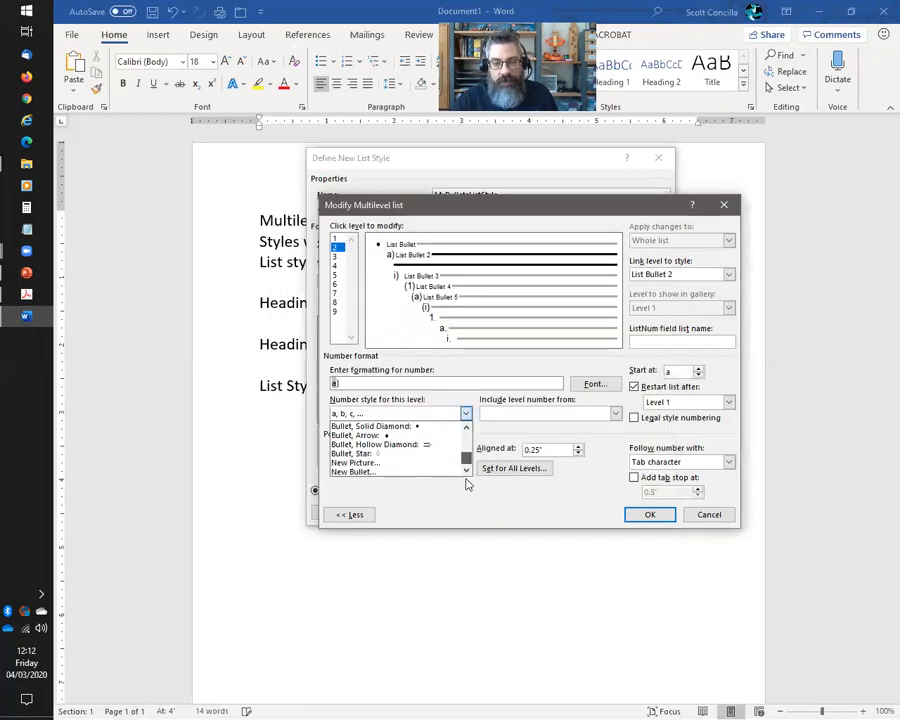
click(466, 428)
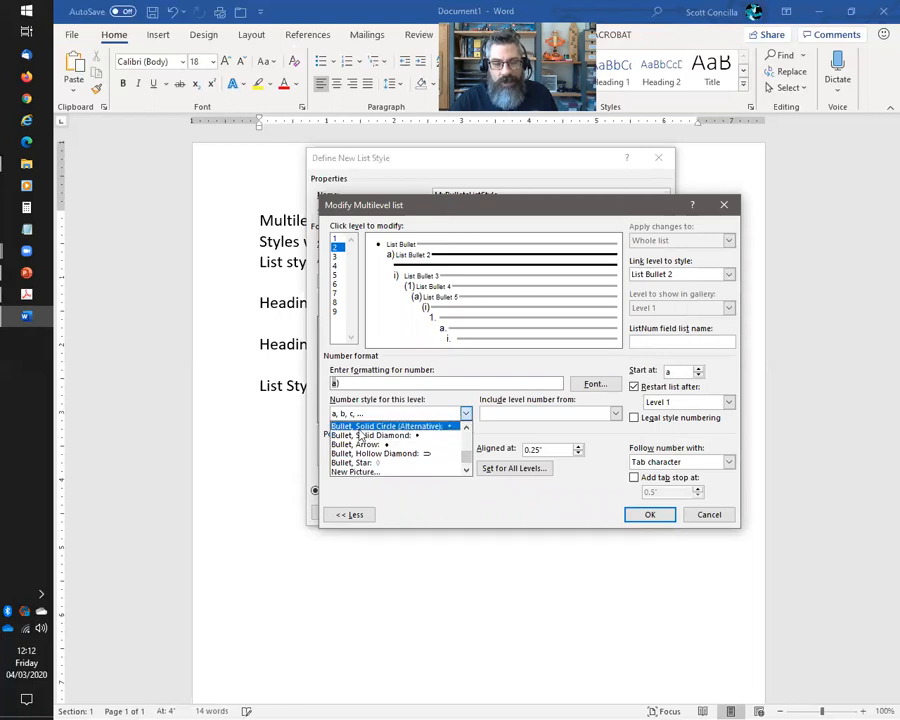
scroll(410, 446, up, 2)
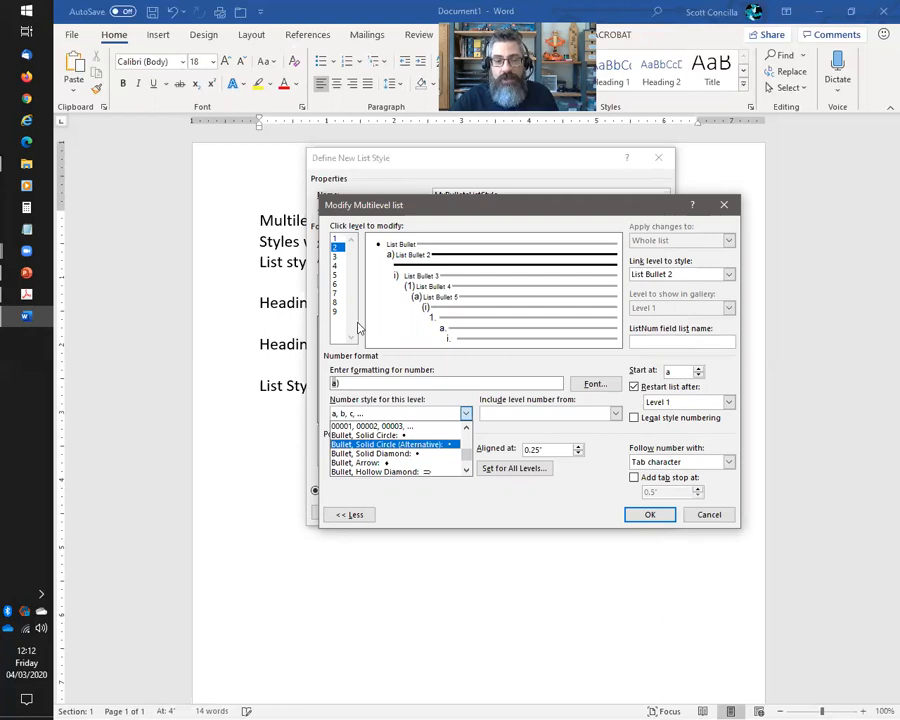
click(336, 257)
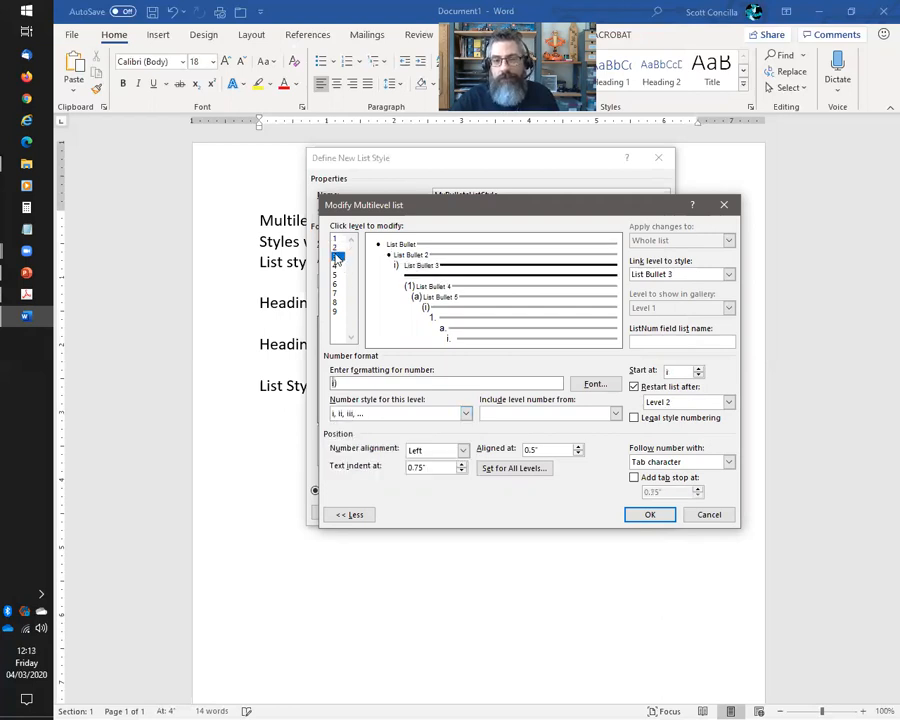
Review level 3's number styles, then give level 4 a solid circle bullet
click(465, 413)
scroll(417, 450, down, 5)
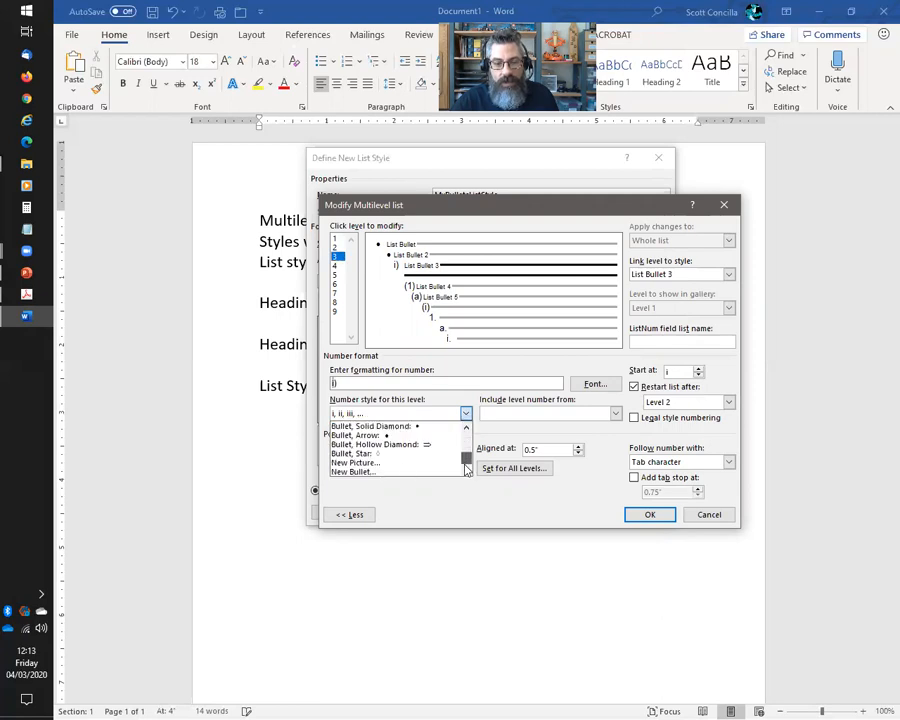
scroll(417, 452, up, 1)
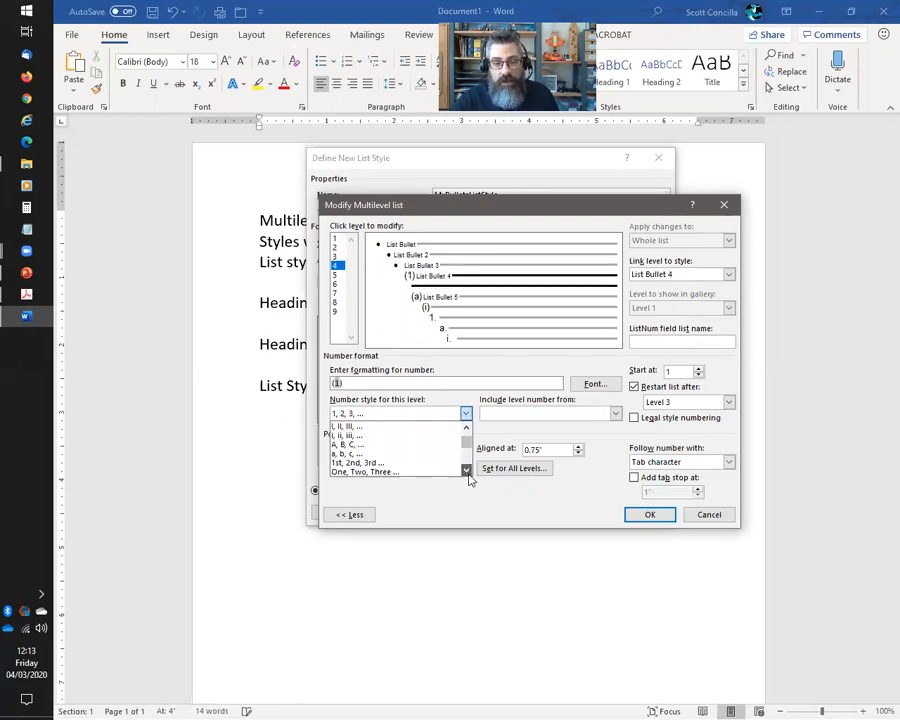
click(467, 471)
click(467, 471)
click(467, 471)
click(466, 471)
click(466, 471)
click(466, 471)
click(465, 471)
click(465, 471)
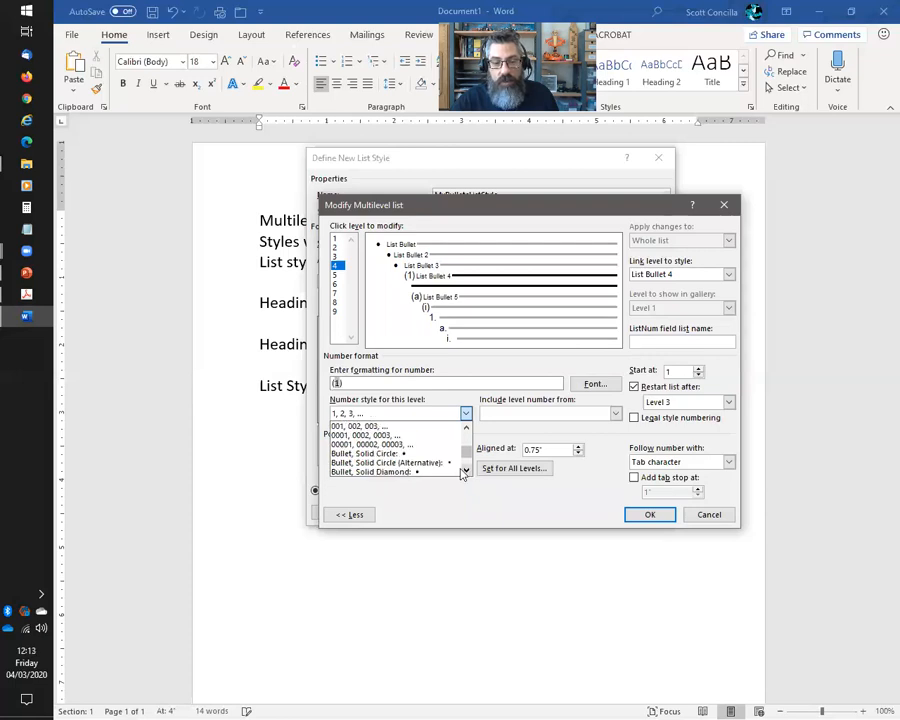
click(370, 453)
Switch to level 5 and give it a solid circle bullet too
click(336, 275)
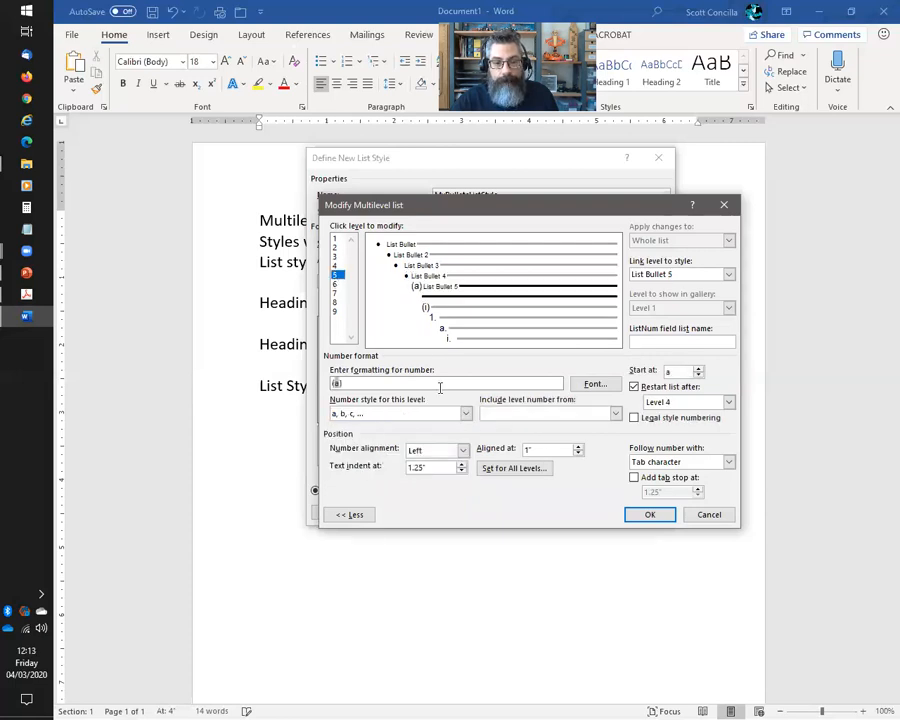
click(465, 413)
scroll(467, 471, down, 5)
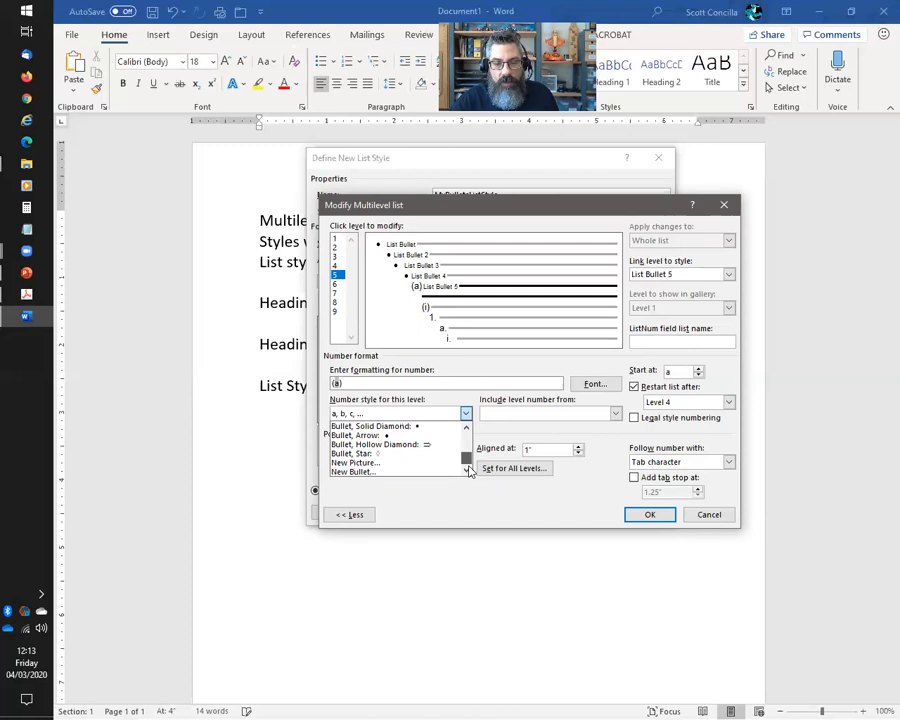
scroll(390, 440, up, 2)
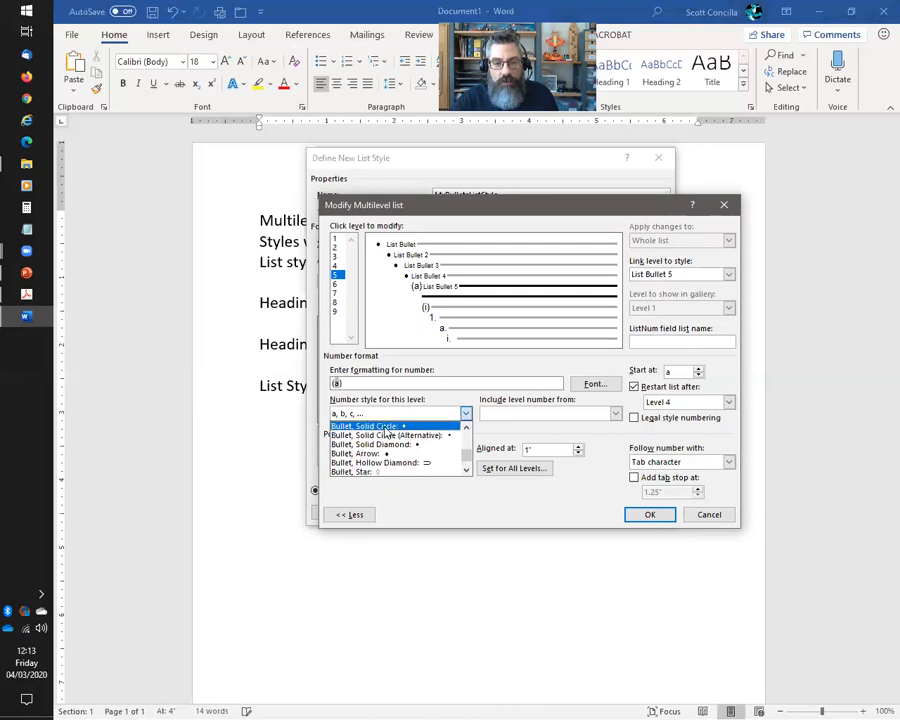
click(386, 428)
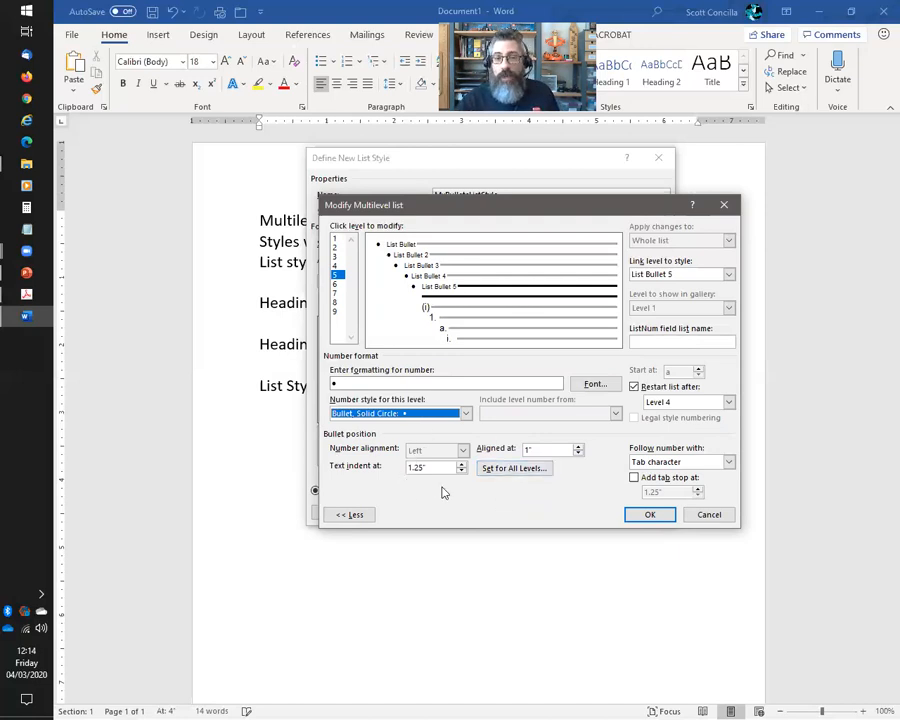
Leave the all-levels positions unchanged and confirm the five-level solid circle bullet settings
click(513, 470)
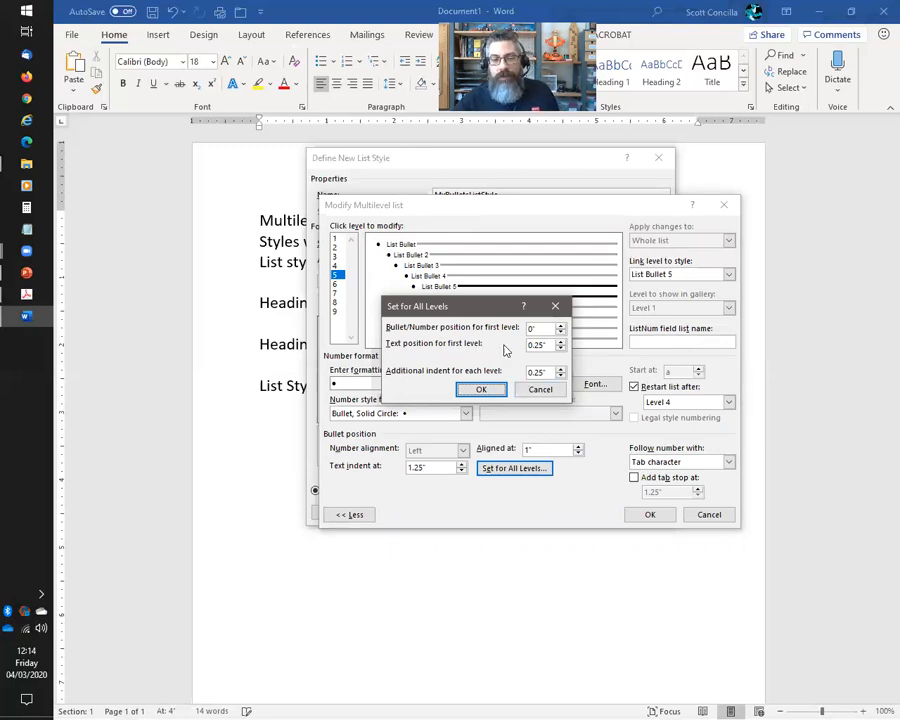
click(539, 389)
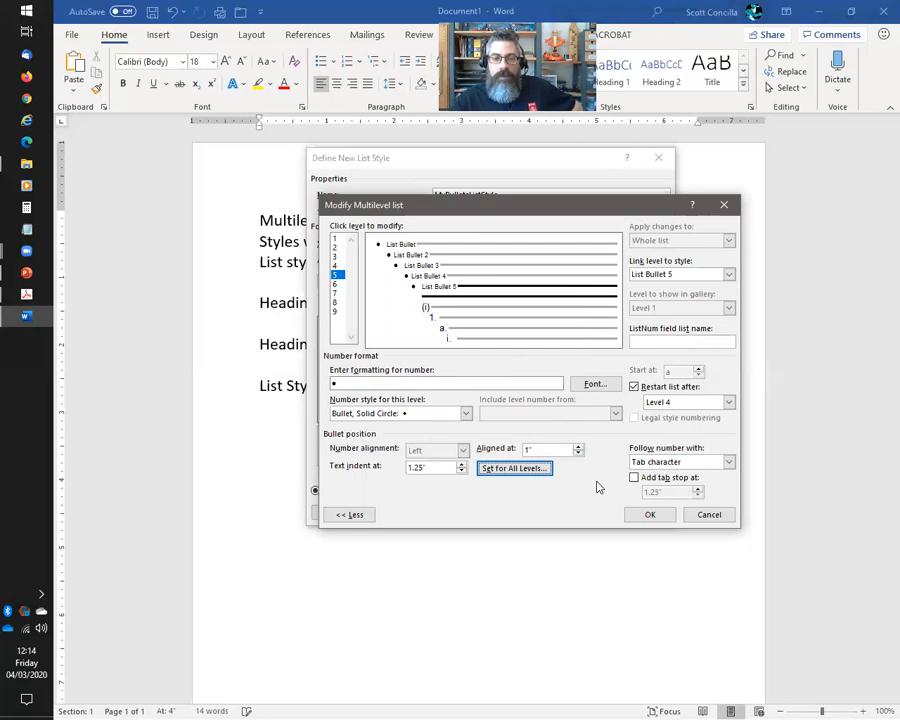
click(649, 515)
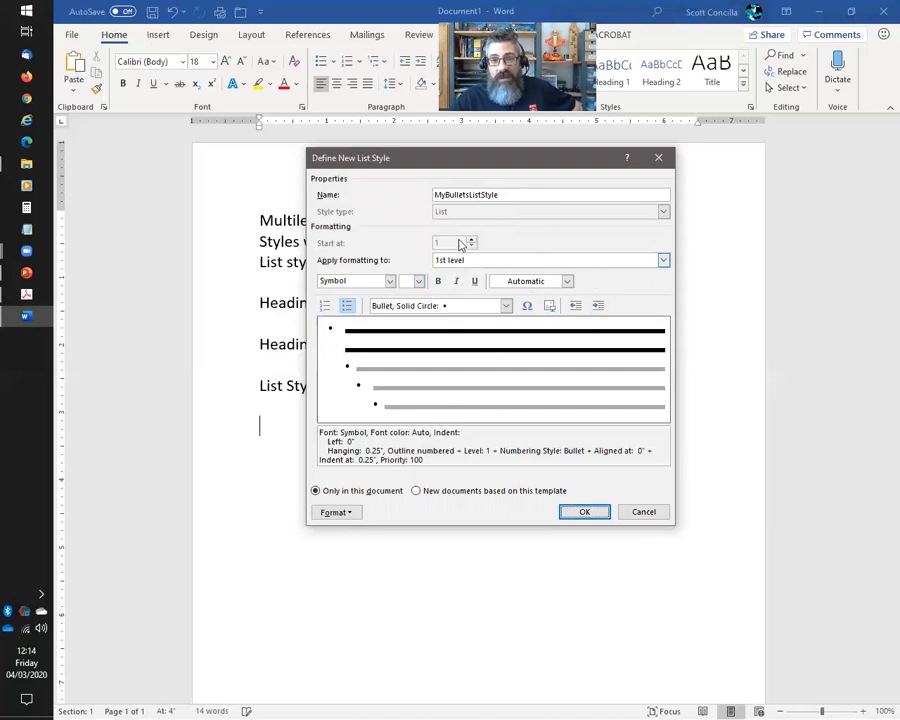
Save MyBulletsListStyle, show the Styles pane, and remove the bullet from the empty line
click(578, 512)
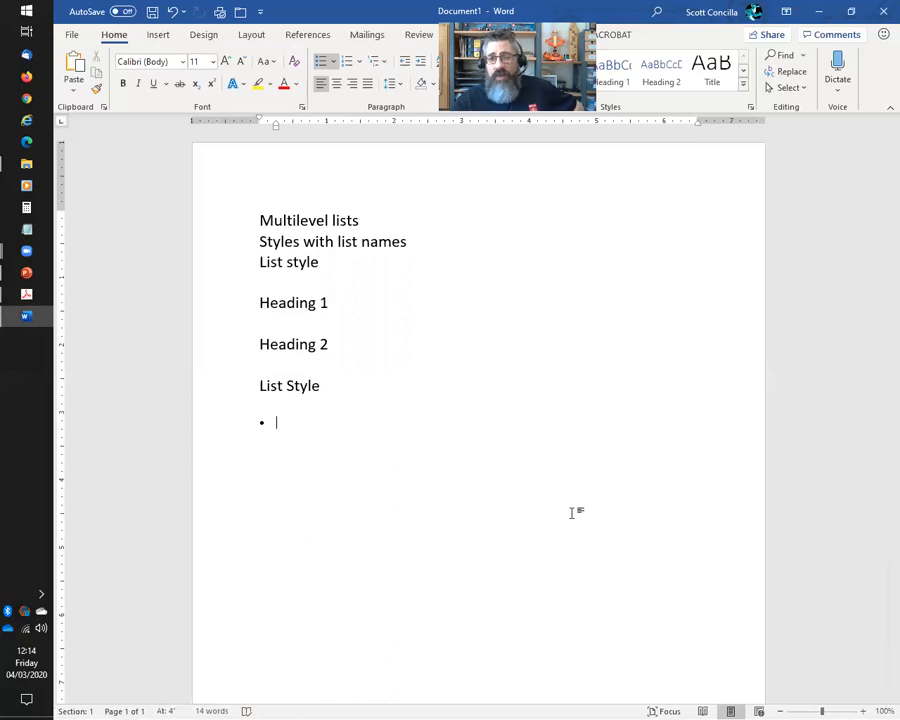
click(751, 108)
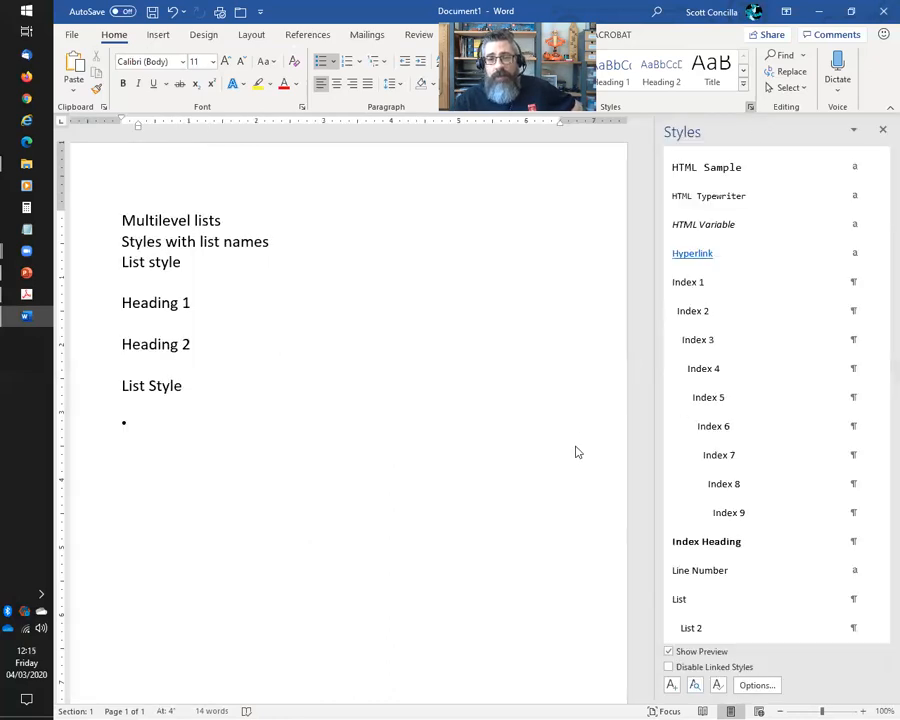
key(BackSpace)
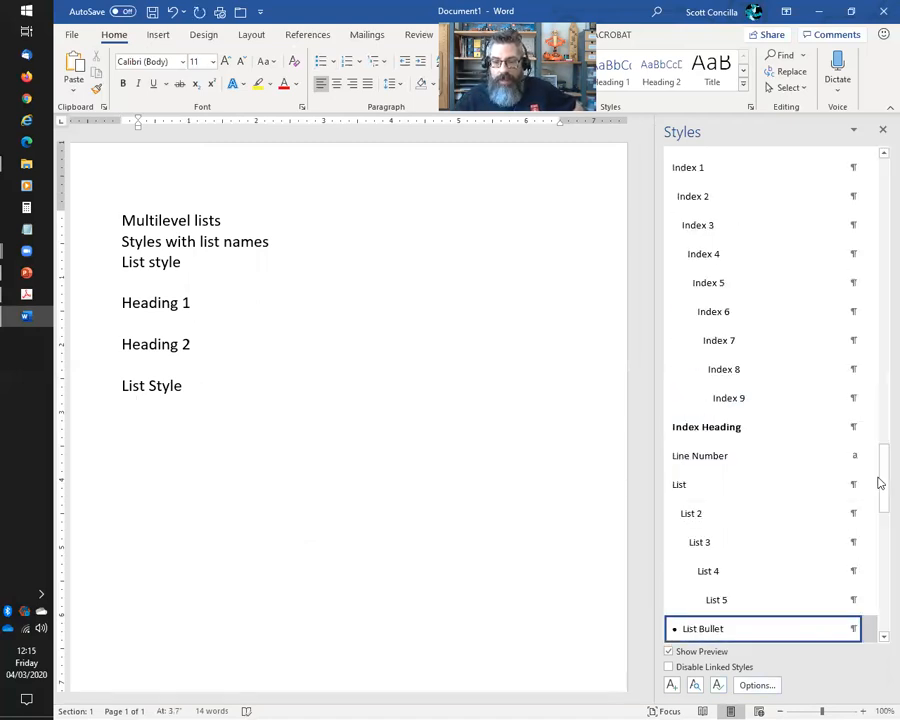
Leave the line below List Style as plain text, applying no bullet
scroll(879, 483, up, 4)
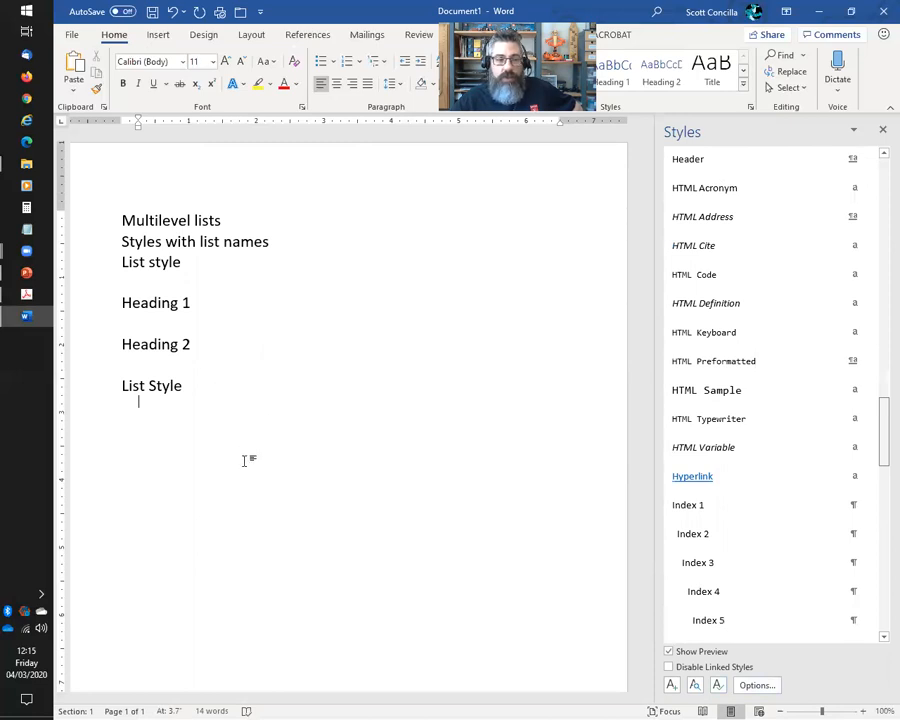
click(307, 500)
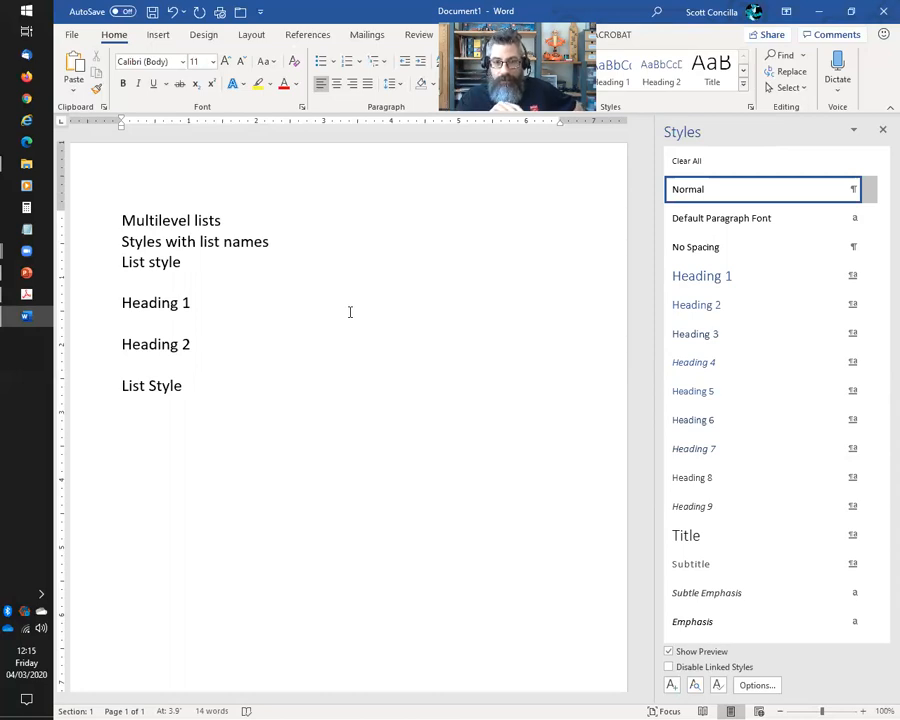
click(333, 62)
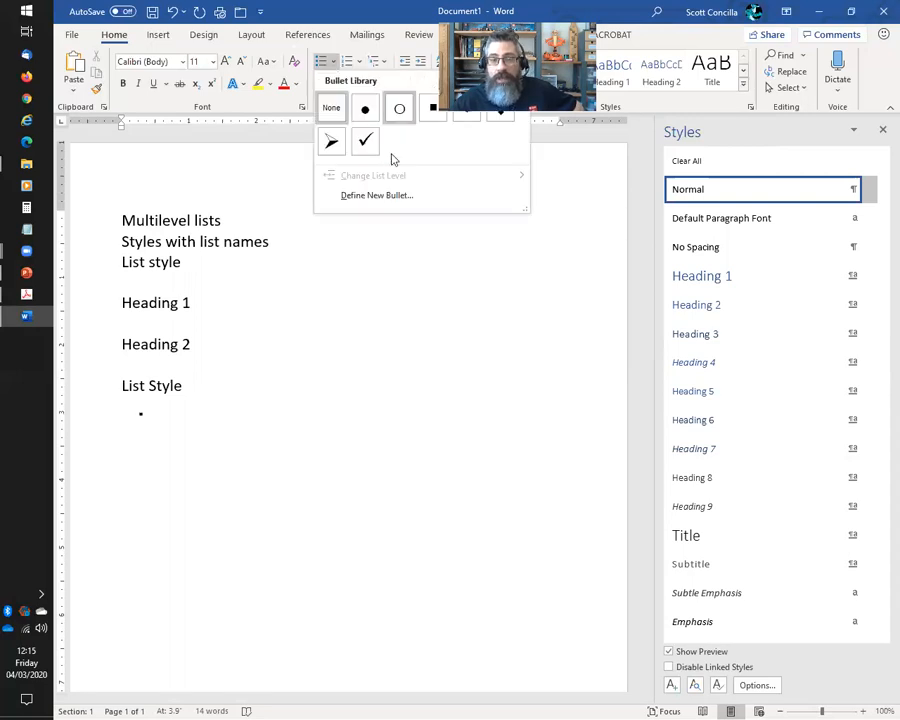
click(334, 4)
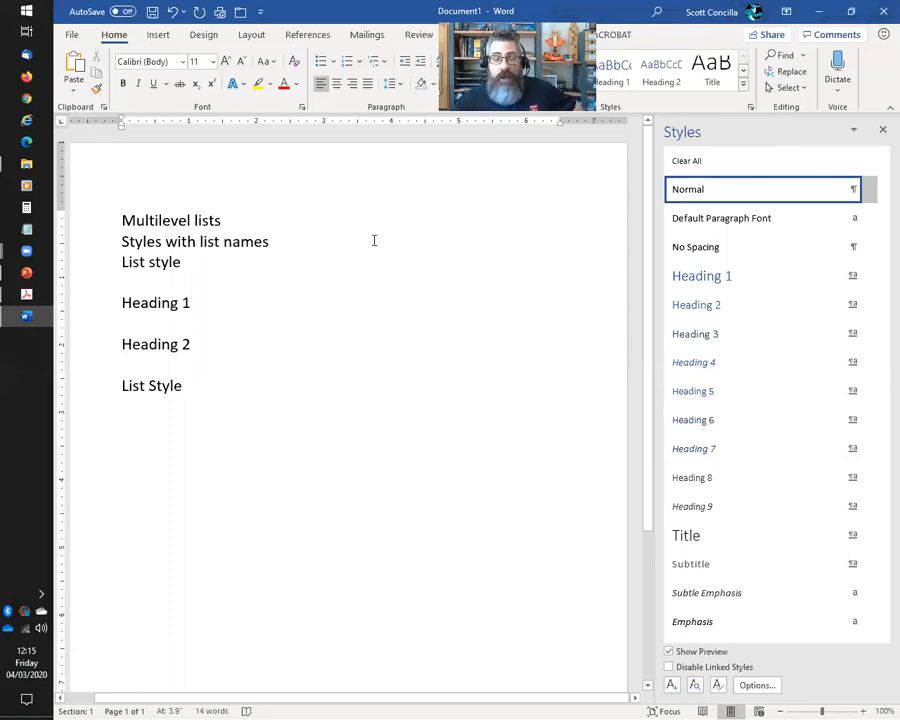
click(388, 68)
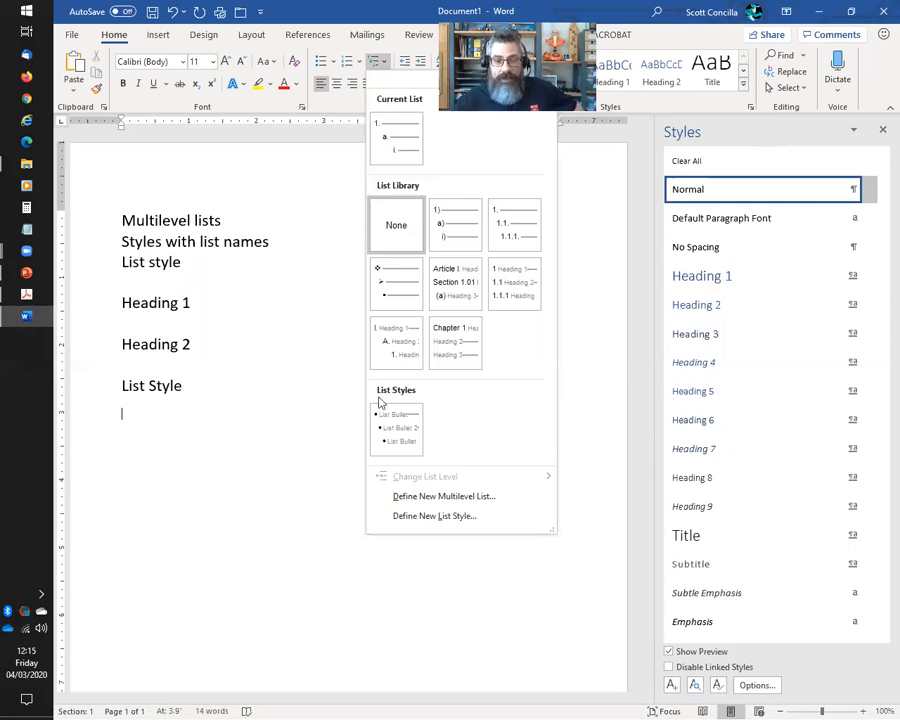
mouse_move(404, 432)
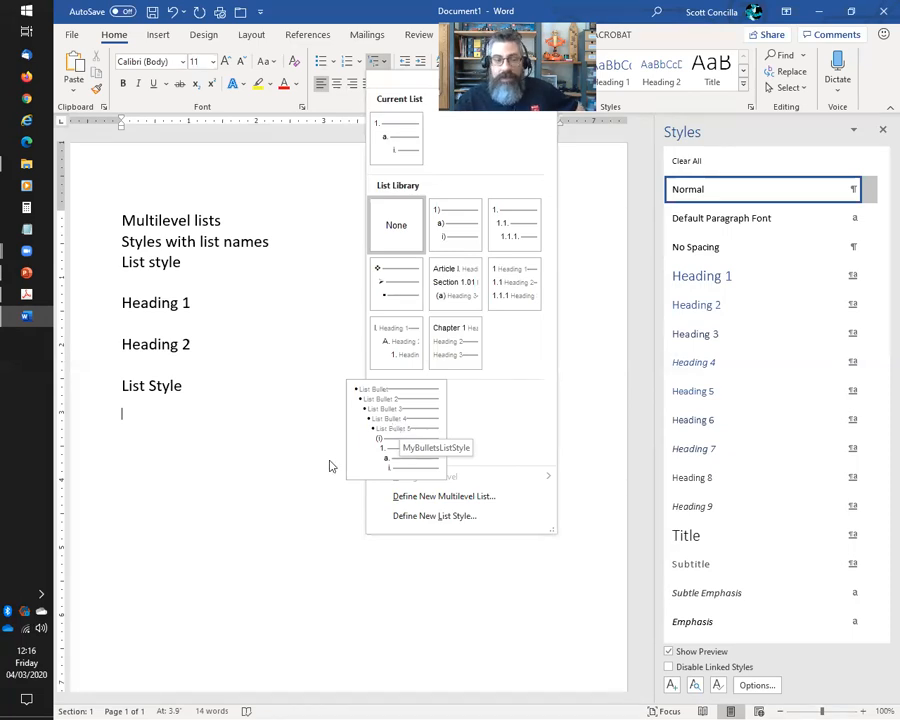
click(124, 412)
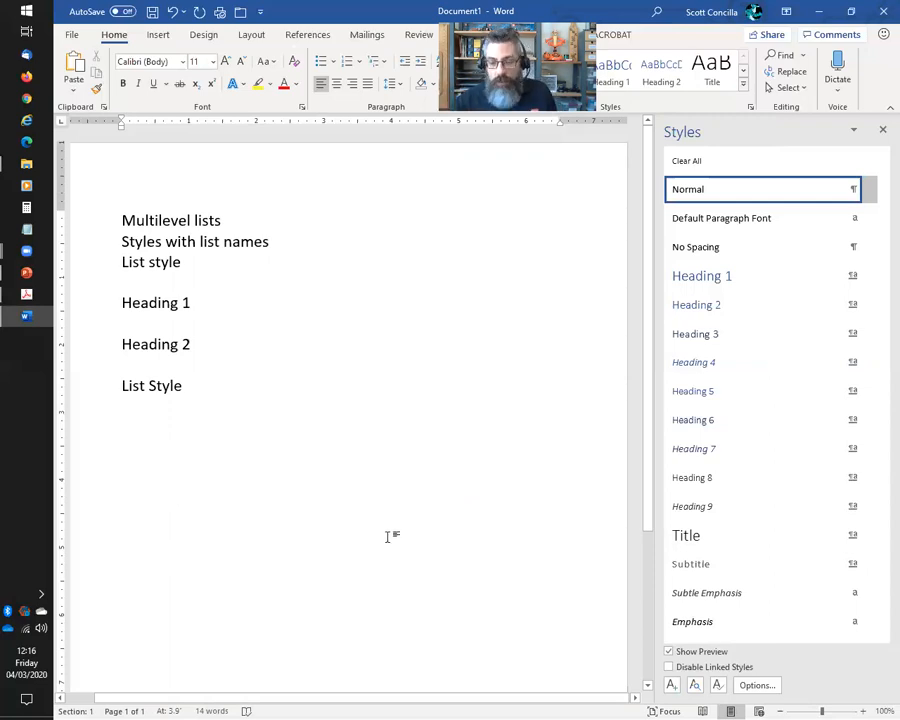
Apply the List Bullet style to the empty line below List Style
scroll(798, 553, down, 3)
scroll(798, 553, down, 5)
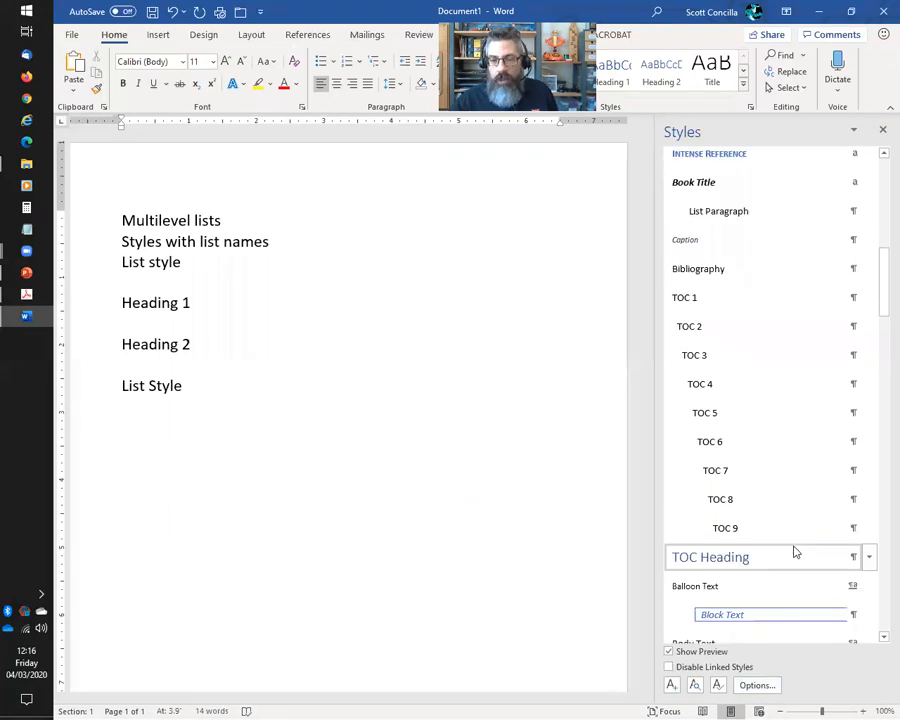
scroll(792, 545, down, 12)
scroll(787, 541, down, 3)
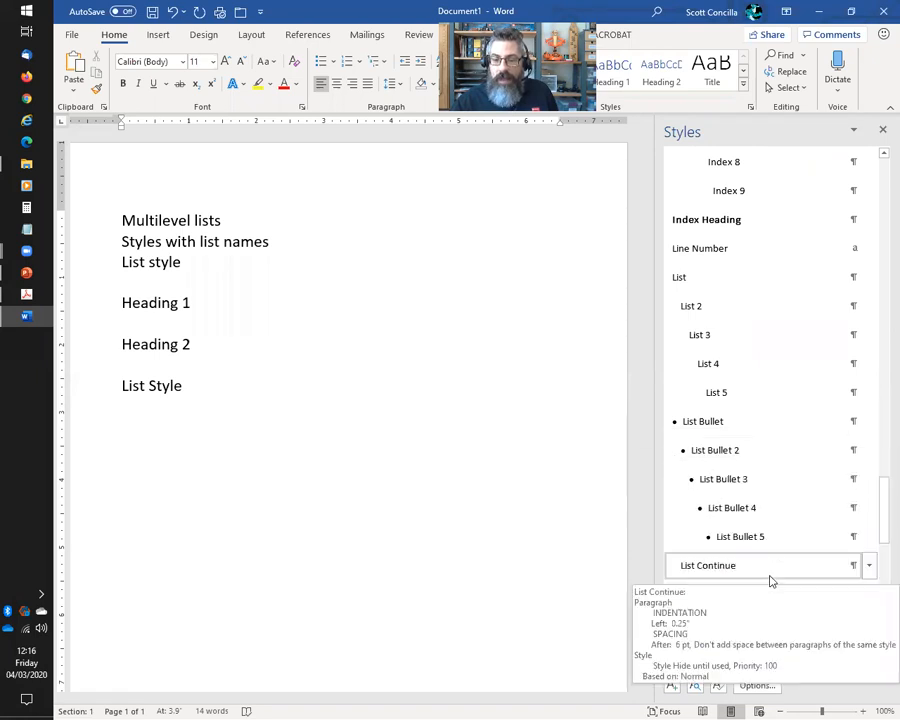
click(480, 453)
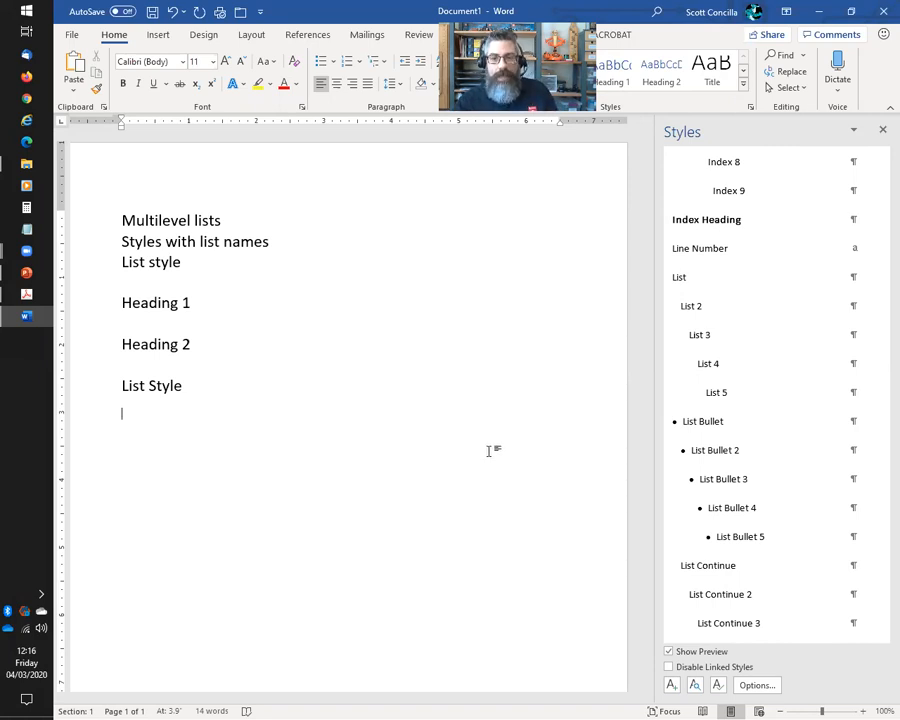
click(705, 424)
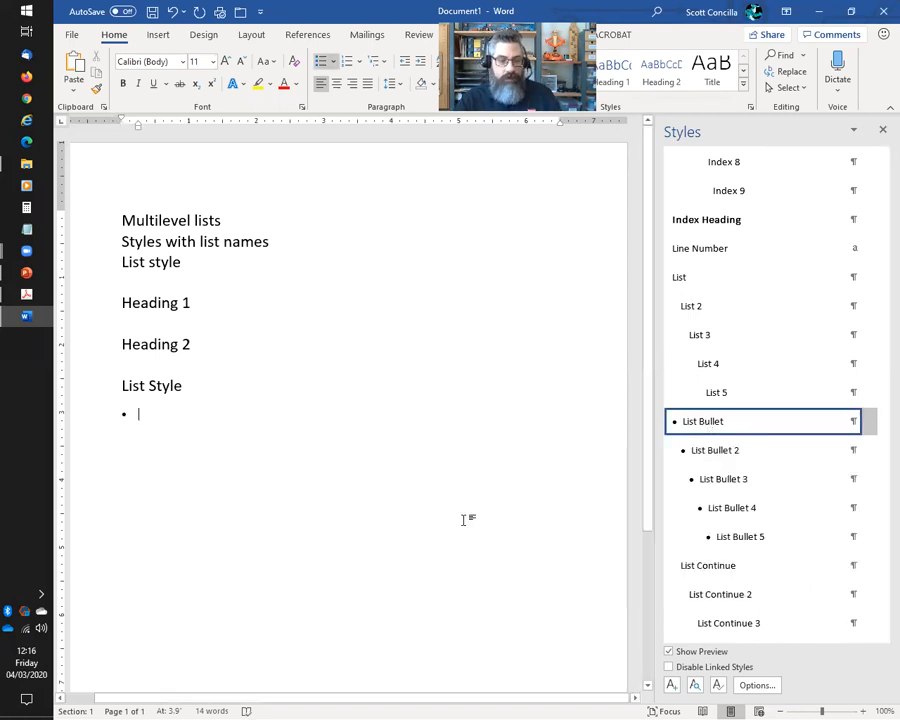
Enter Item one, Item two and Item three, then indent a fourth empty bullet to level two
text(Item one)
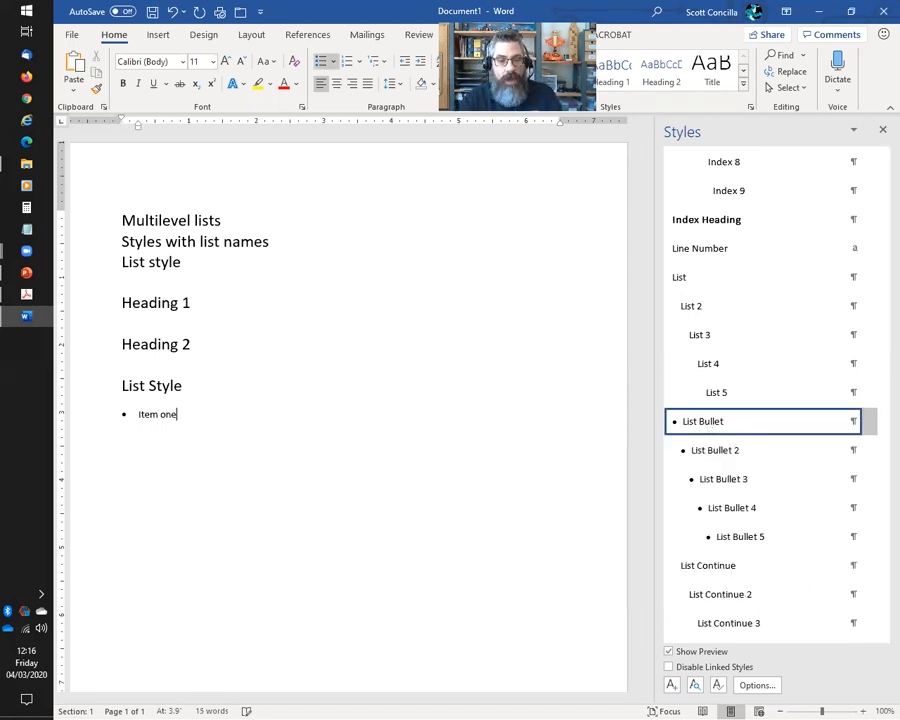
key(Return)
text(Item two)
key(Return)
text(Item three)
key(Return)
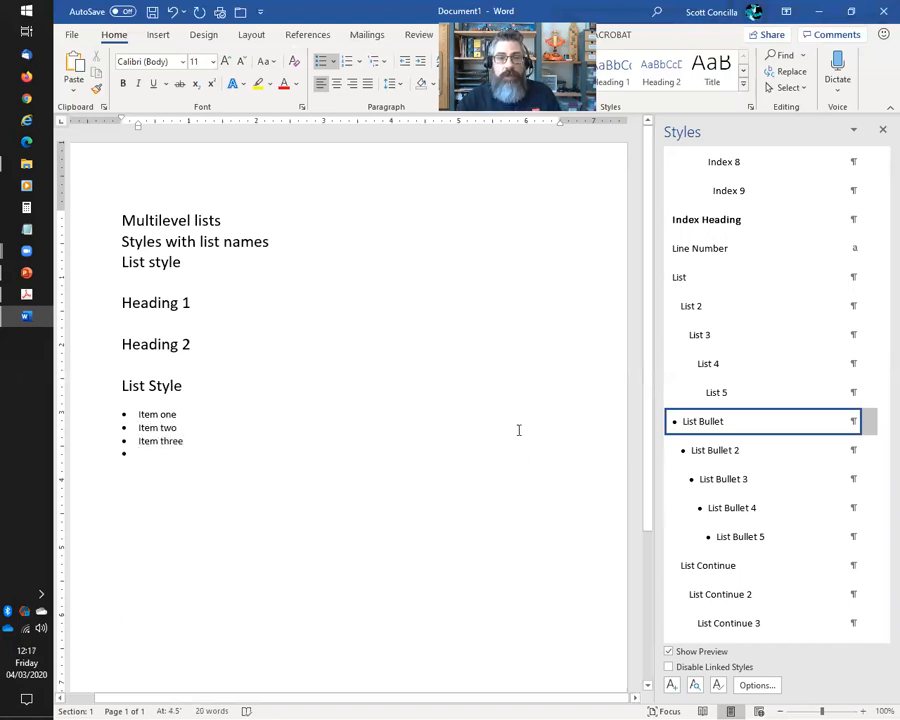
mouse_move(729, 460)
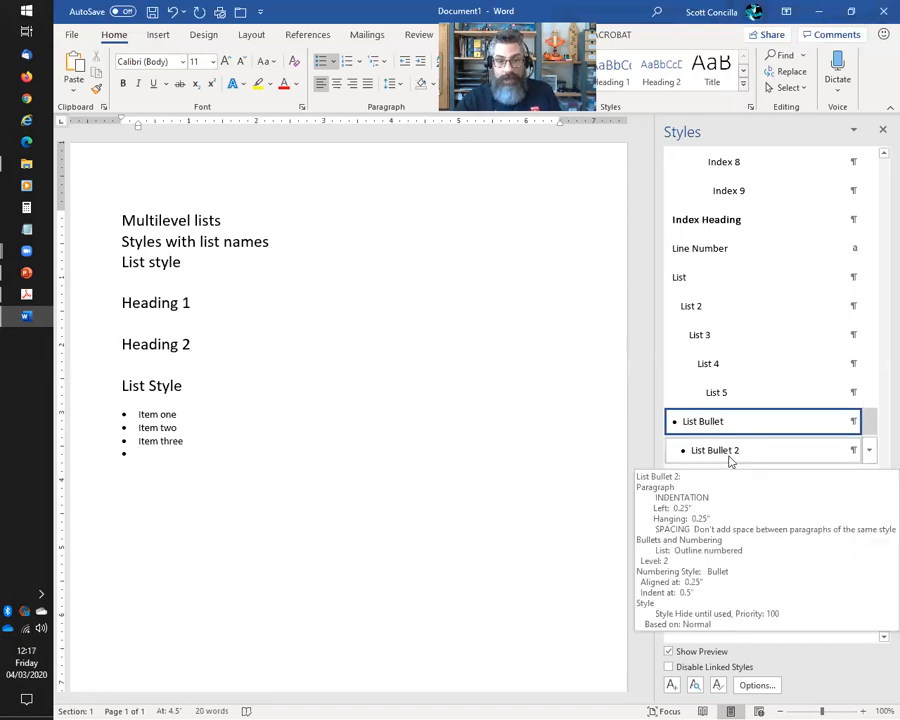
click(421, 64)
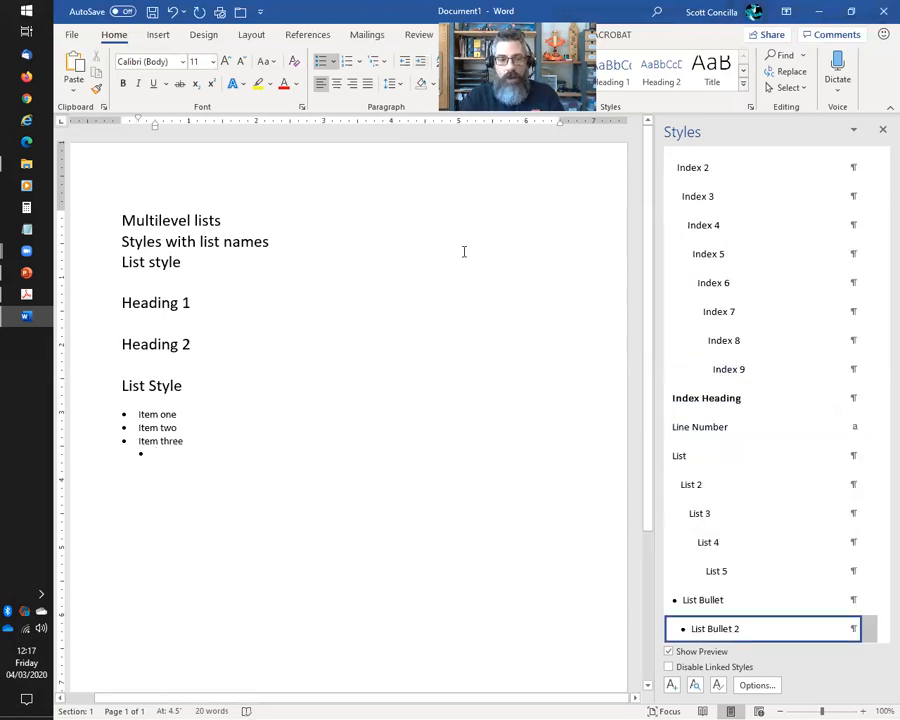
Add 'Indented item' at level two and 'Hello world!' at level three, then start a new line
text(Indented i)
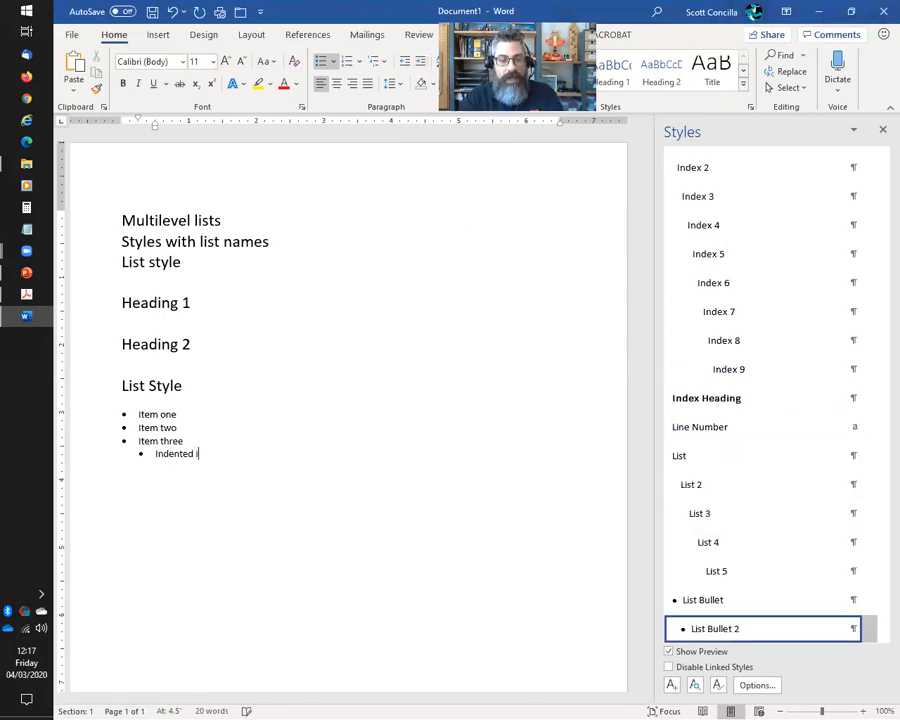
text(tem)
key(Return)
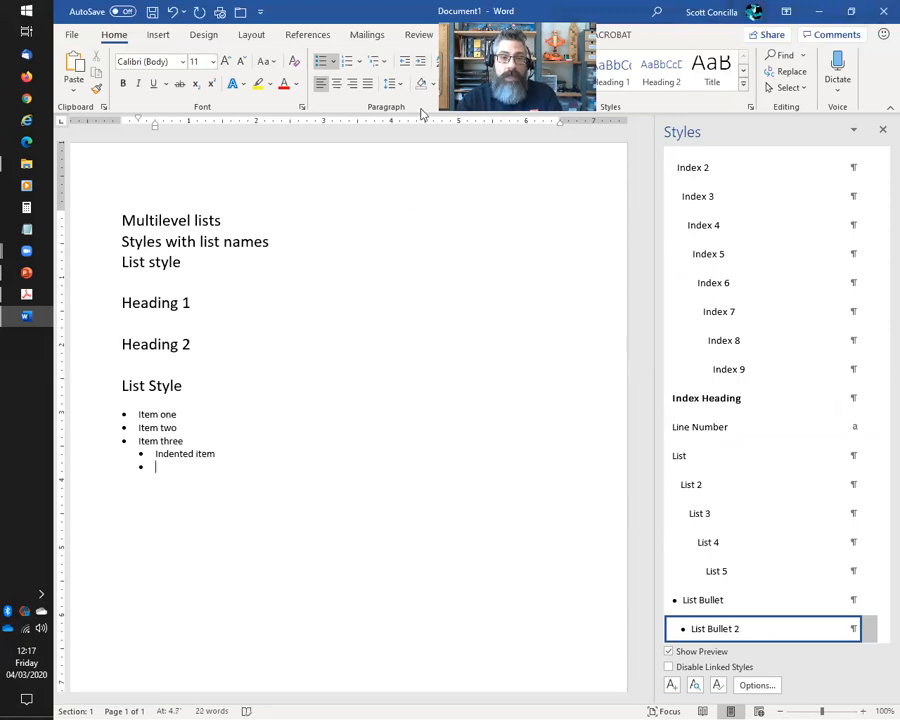
click(421, 63)
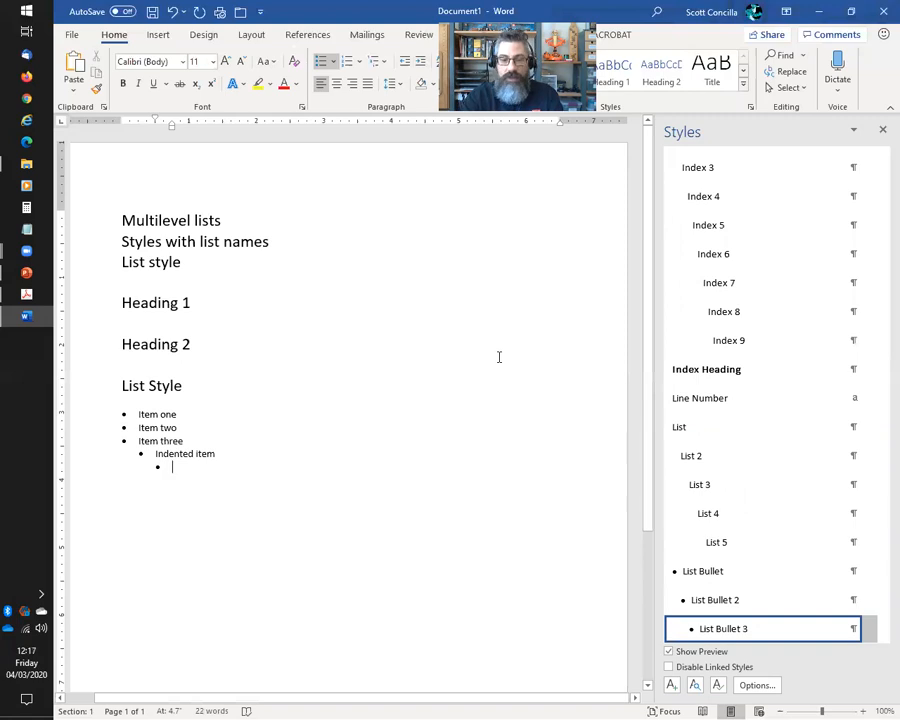
text(Hello world!)
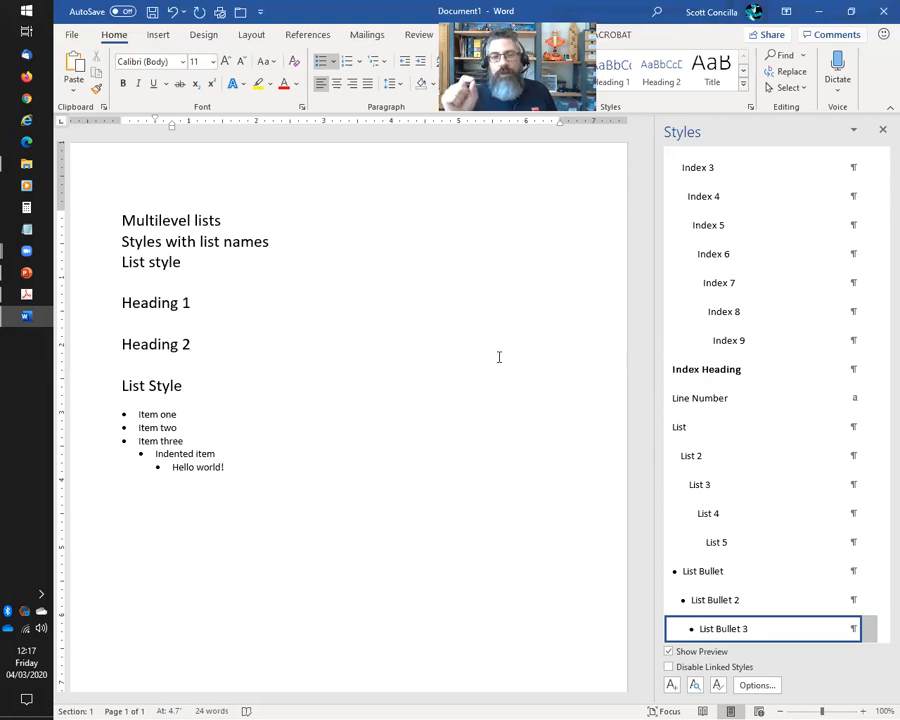
key(Return)
key(Return)
key(Return)
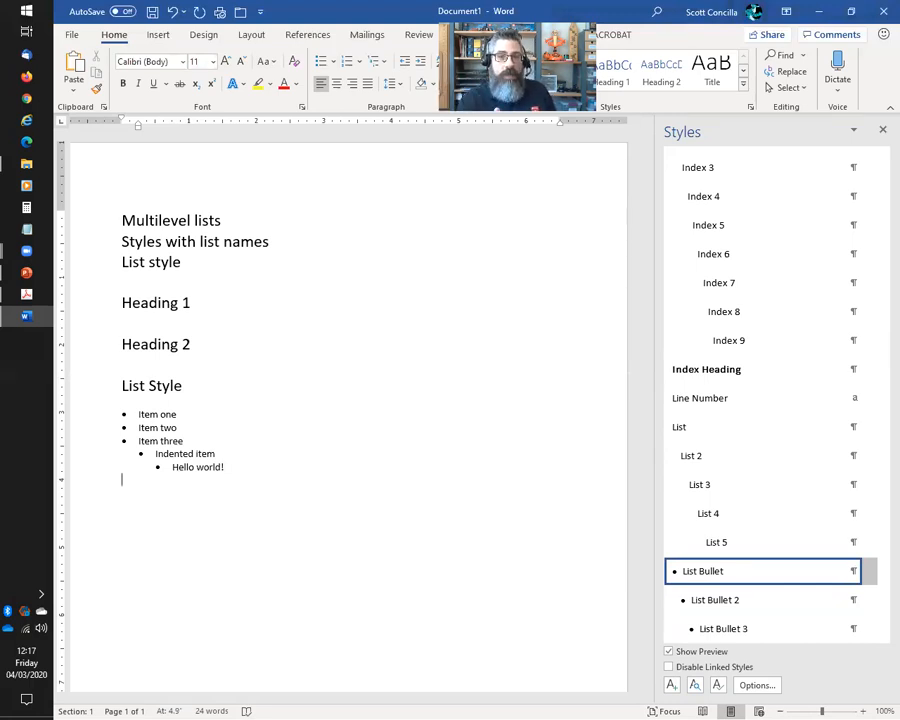
Generate five sample paragraphs below the list with =rand() and place the caret at their start
scroll(562, 331, down, 1)
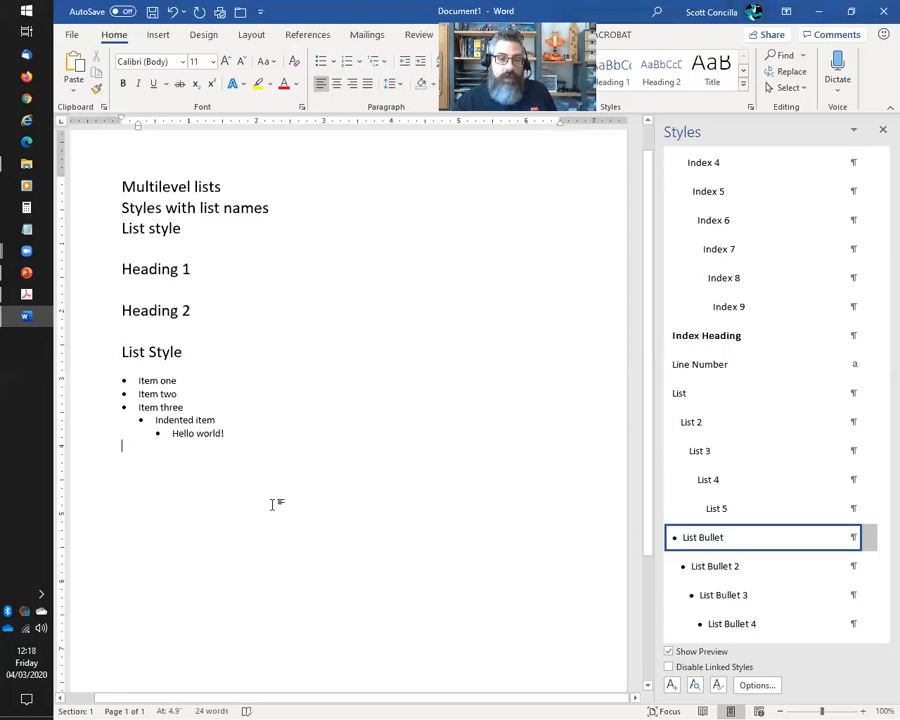
key(Return)
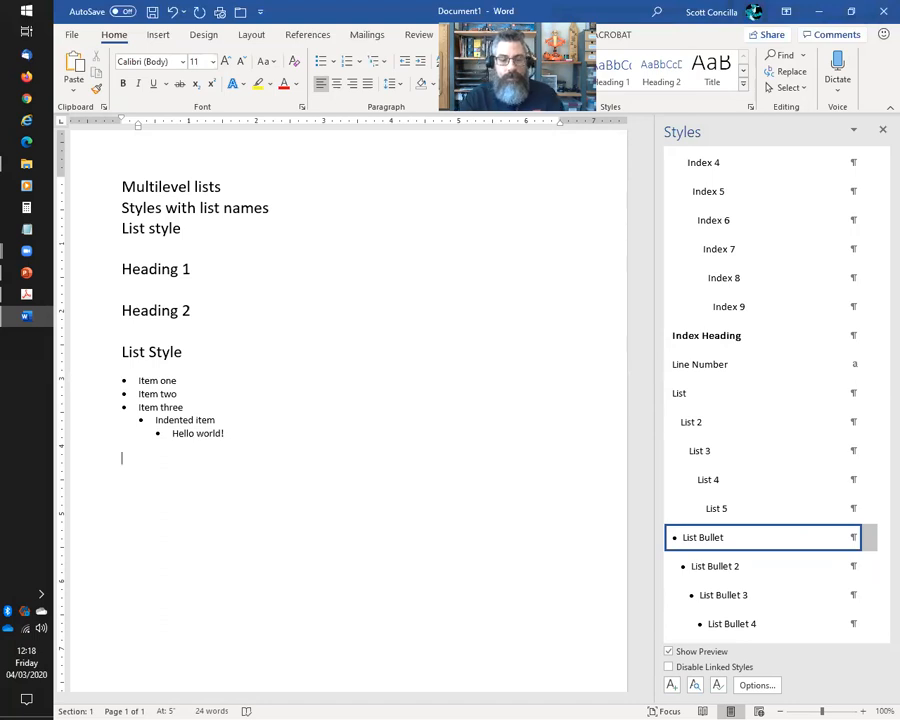
text(=rand())
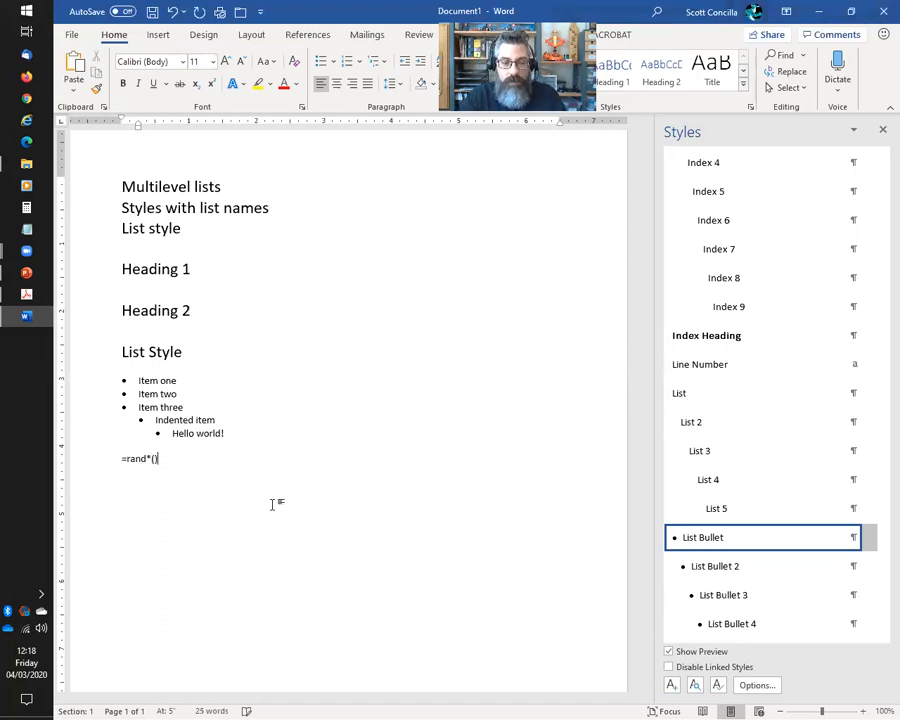
key(Return)
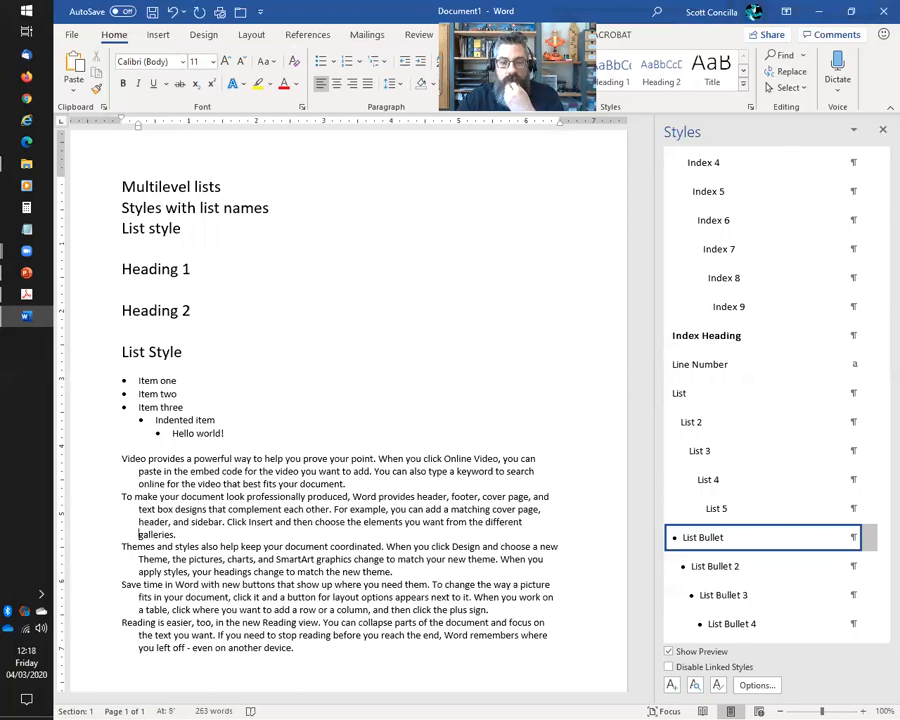
click(121, 458)
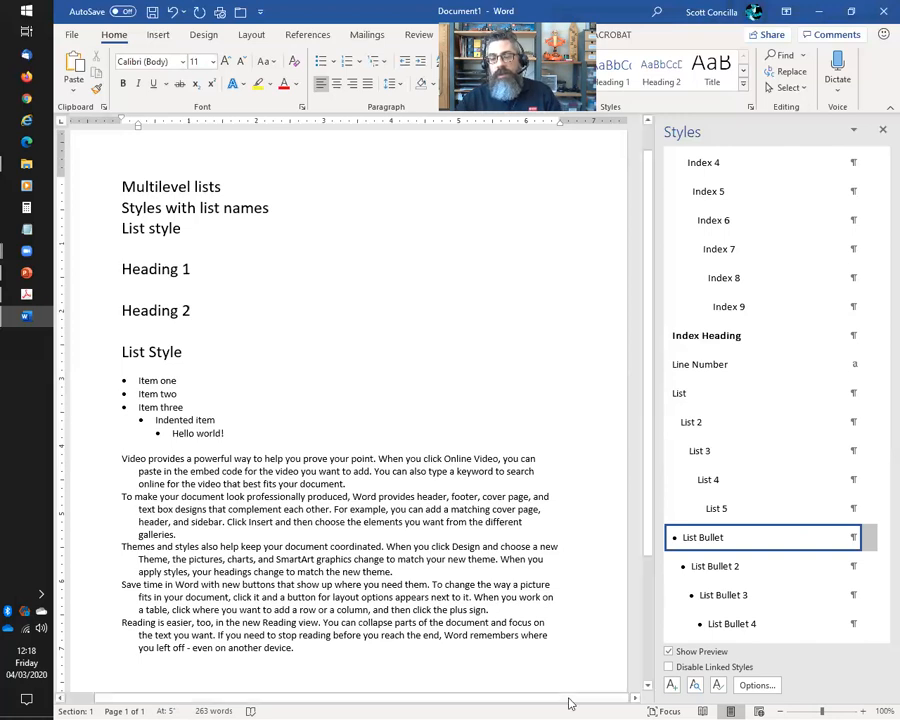
Select the first three generated sample paragraphs from the left margin
mouse_move(720, 537)
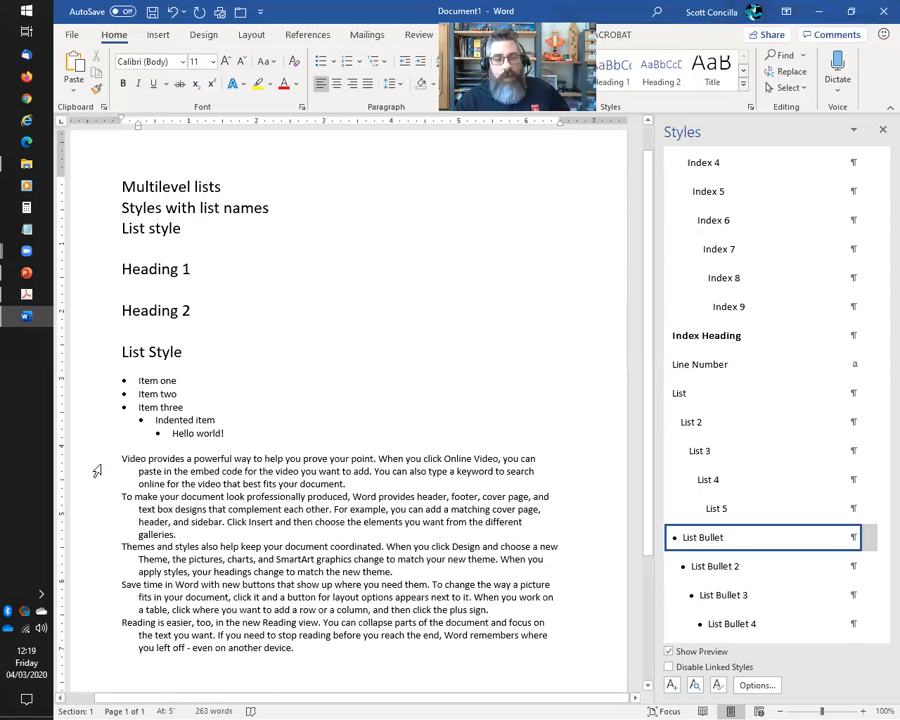
drag(94, 470, 89, 560)
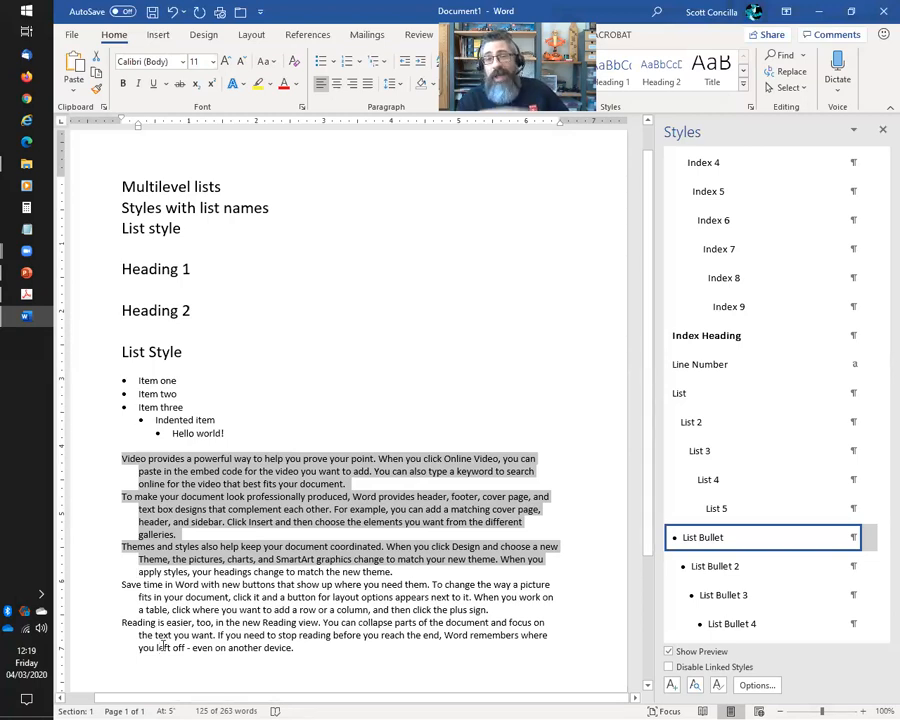
Delete all five sample paragraphs and end the list with an empty plain-text line
click(124, 459)
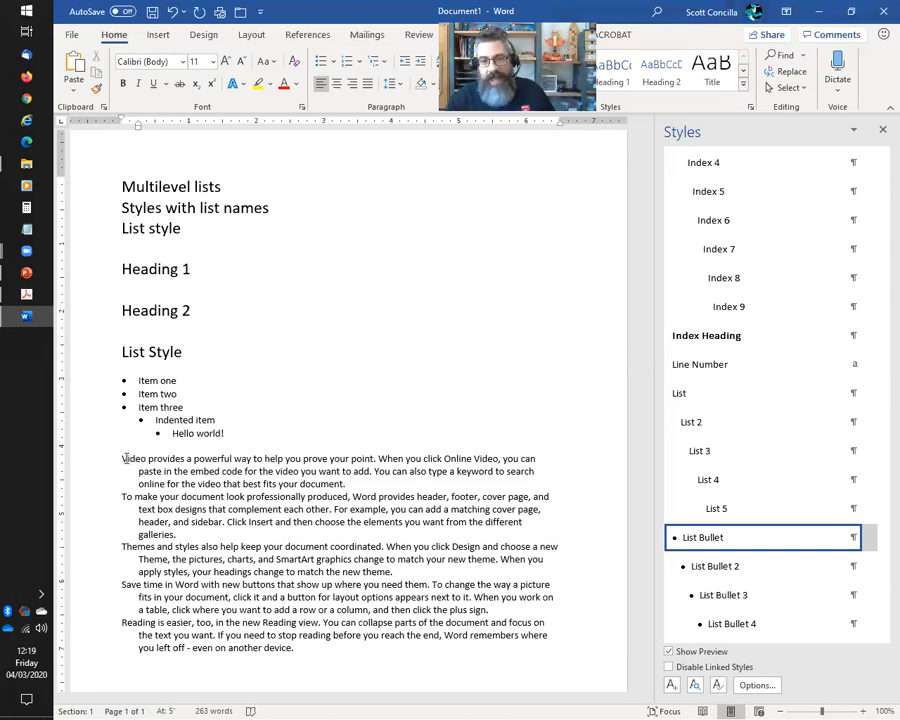
drag(106, 458, 147, 655)
key(BackSpace)
key(BackSpace)
key(Return)
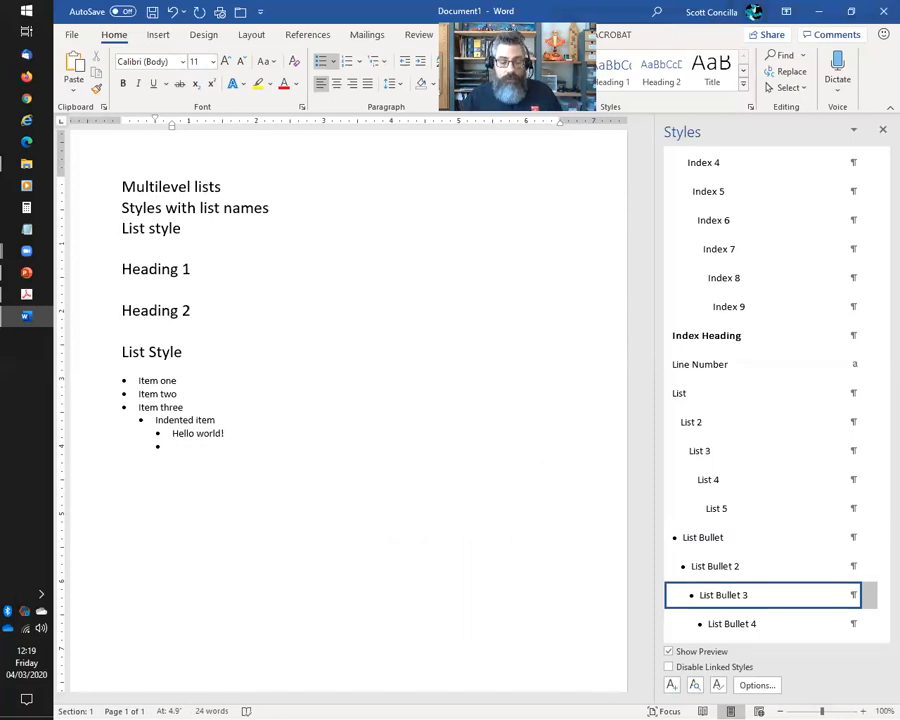
key(Return)
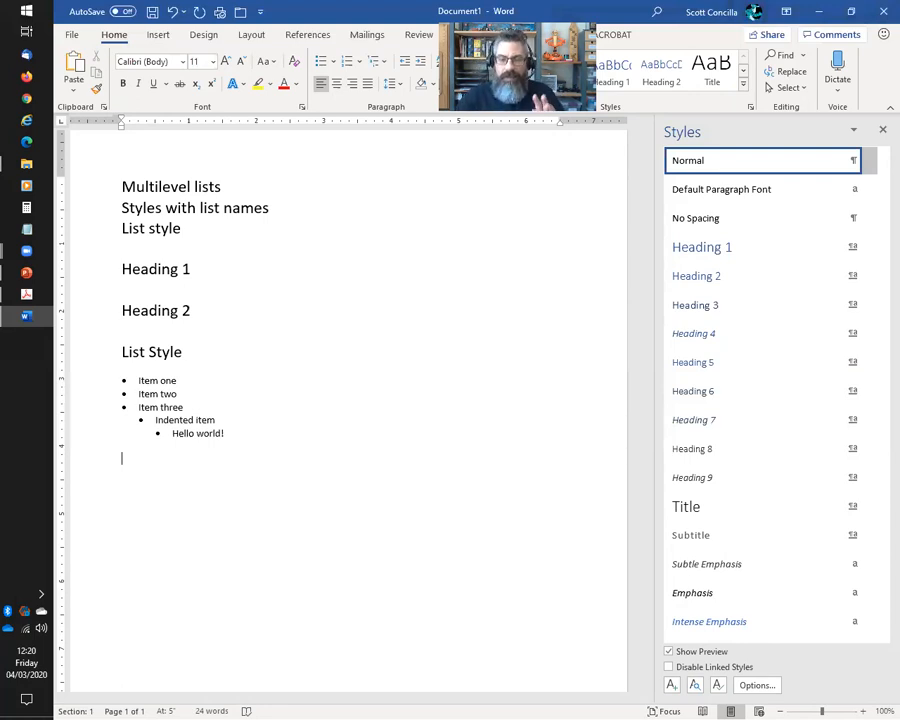
Insert a second empty paragraph beneath the three-level bulleted list
key(Return)
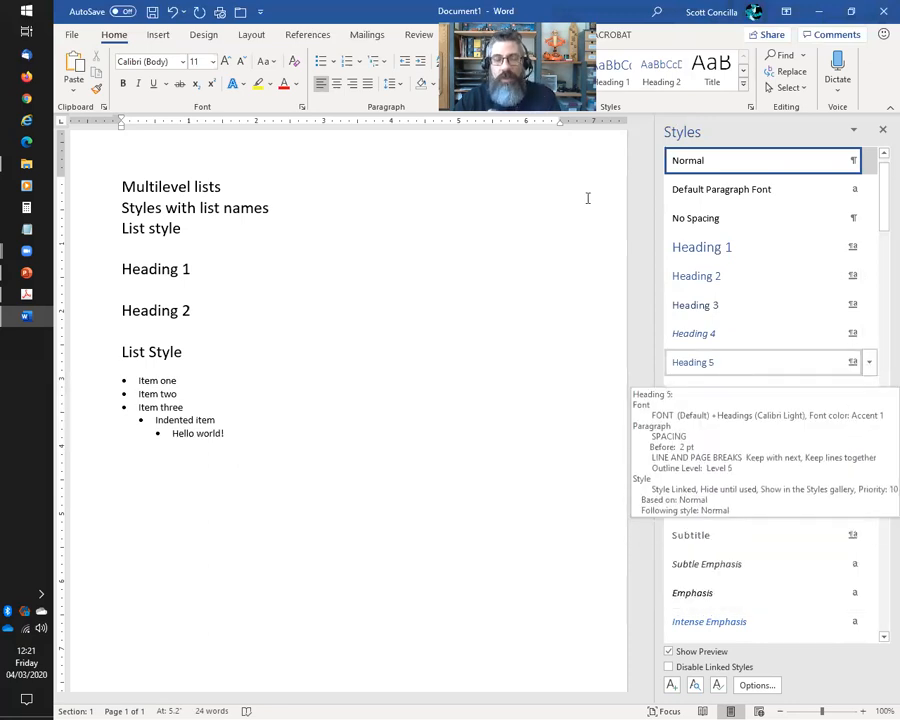
click(388, 64)
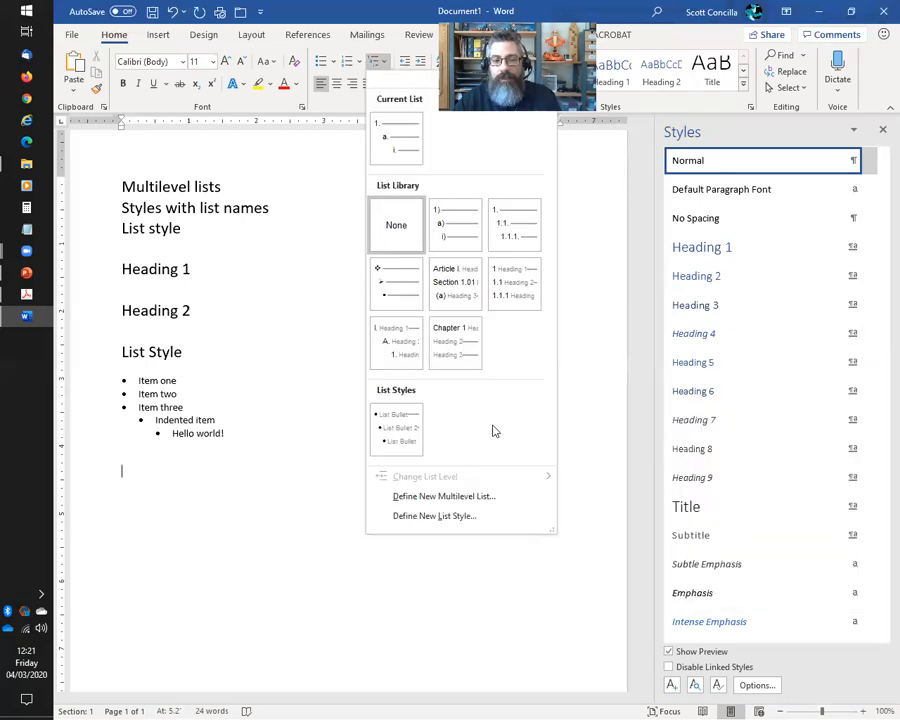
mouse_move(381, 433)
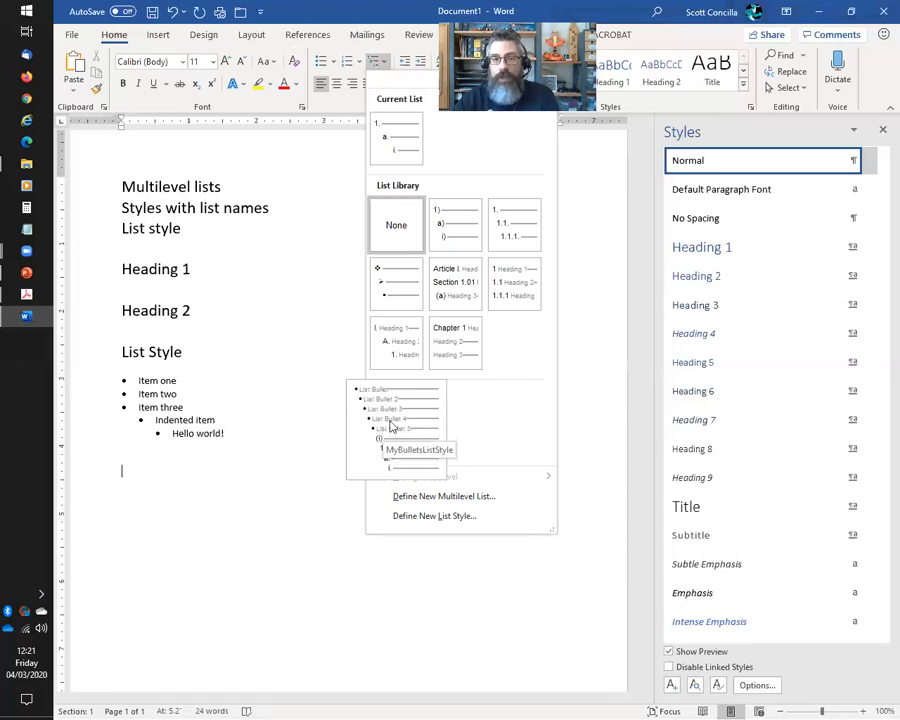
click(383, 13)
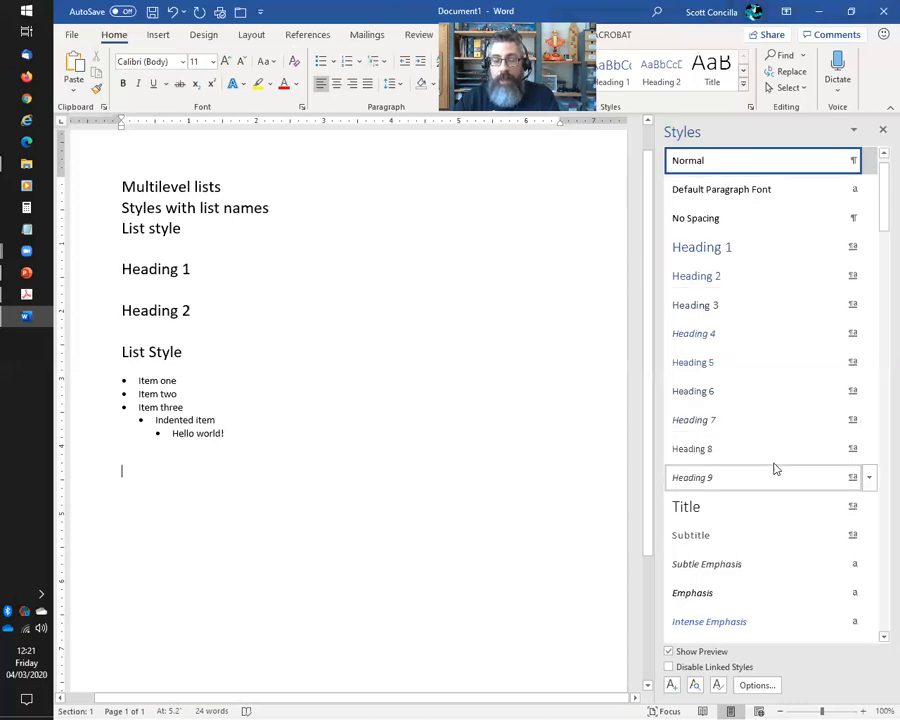
scroll(775, 466, down, 1)
scroll(775, 468, down, 10)
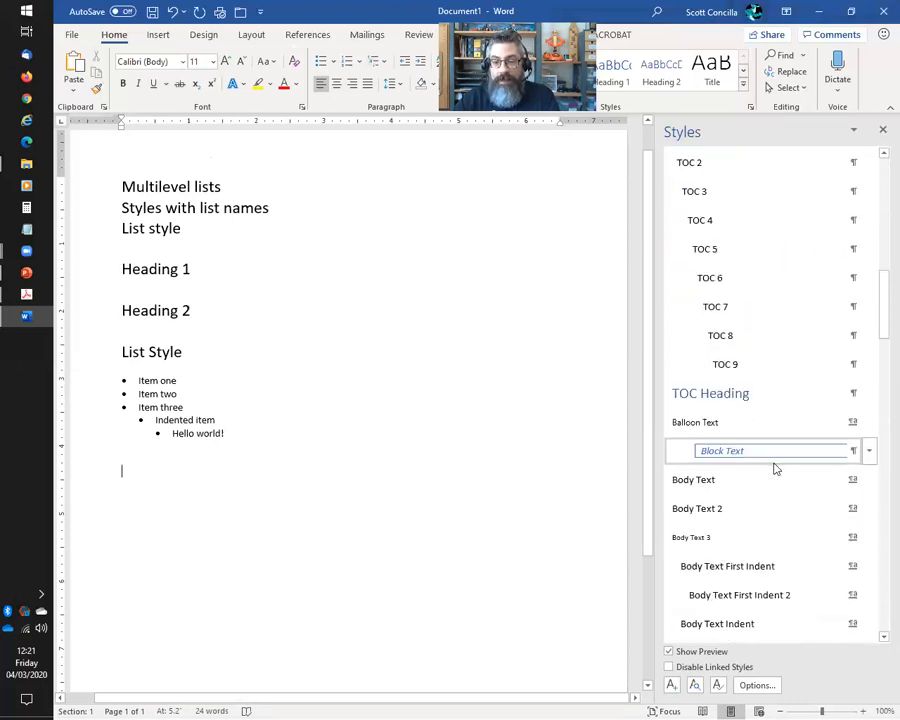
scroll(775, 470, down, 15)
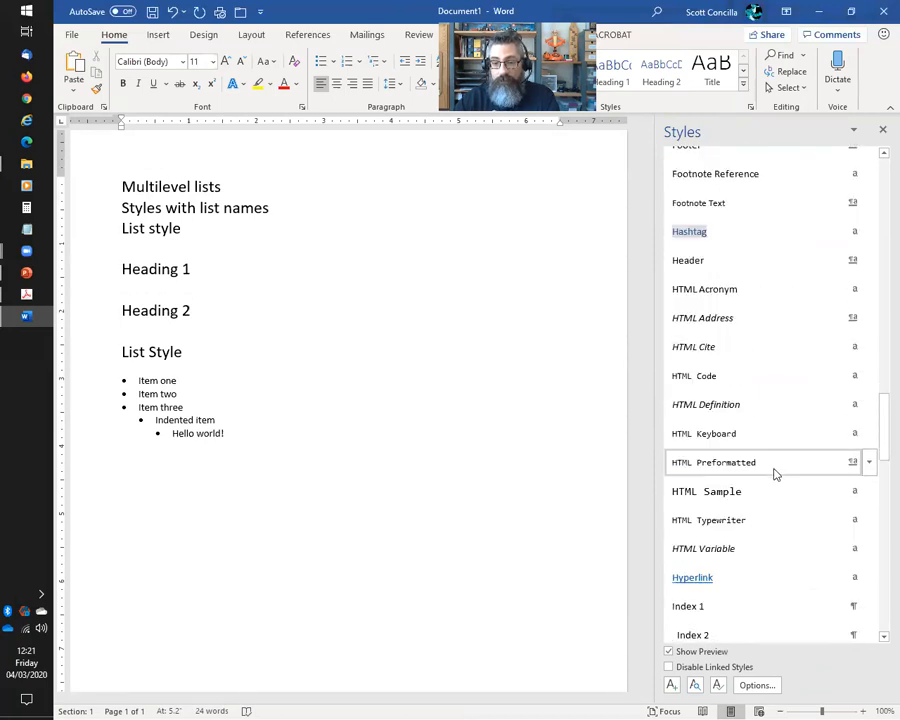
scroll(772, 476, down, 3)
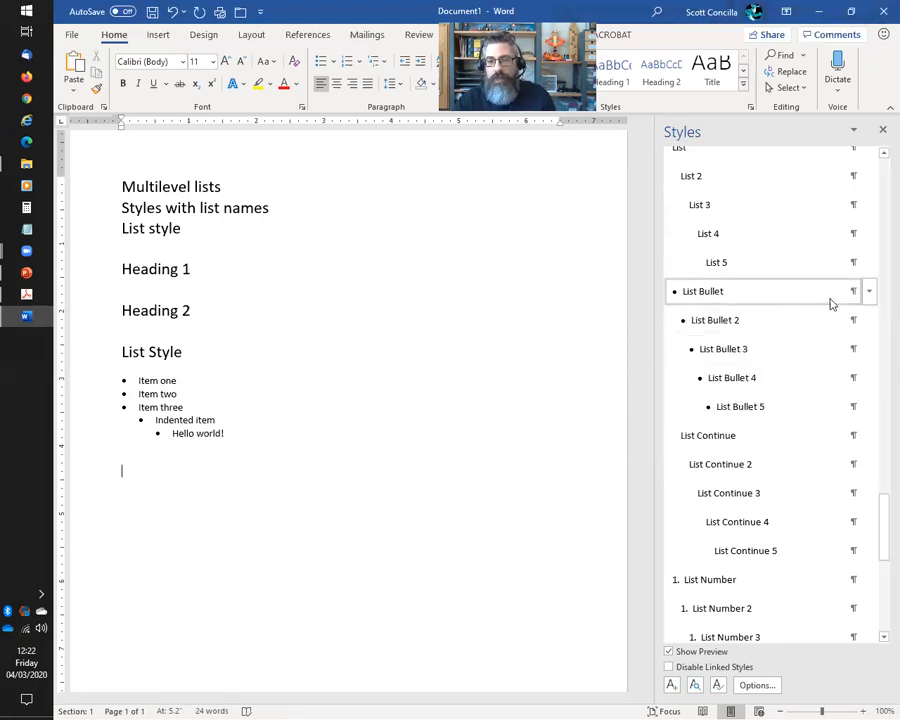
mouse_move(870, 297)
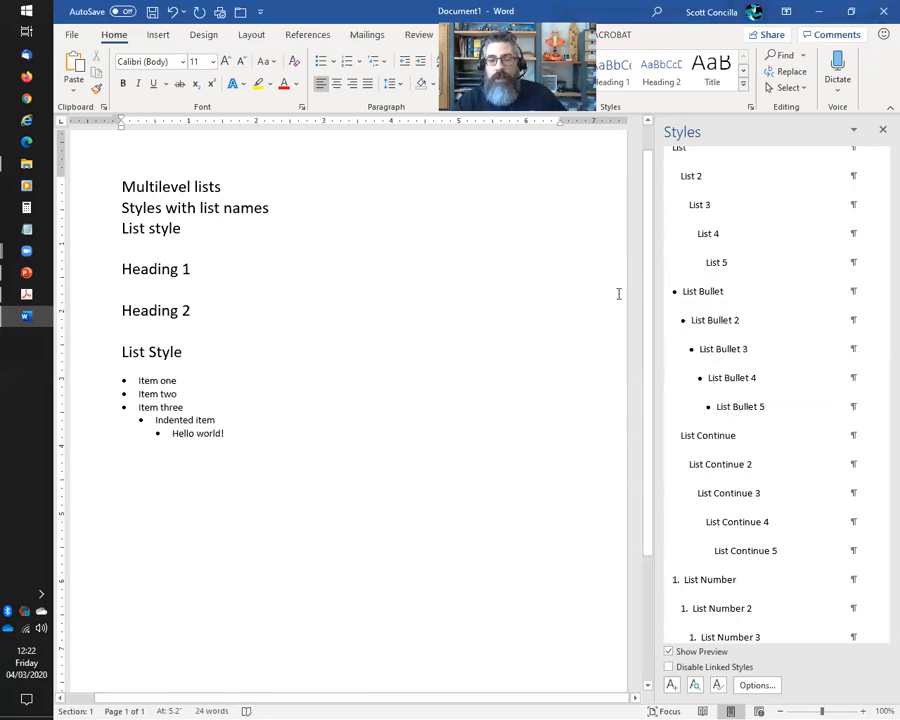
Modify List Bullet to 12 pt bold with 6 pt space after, allowing space between same-style paragraphs
click(869, 291)
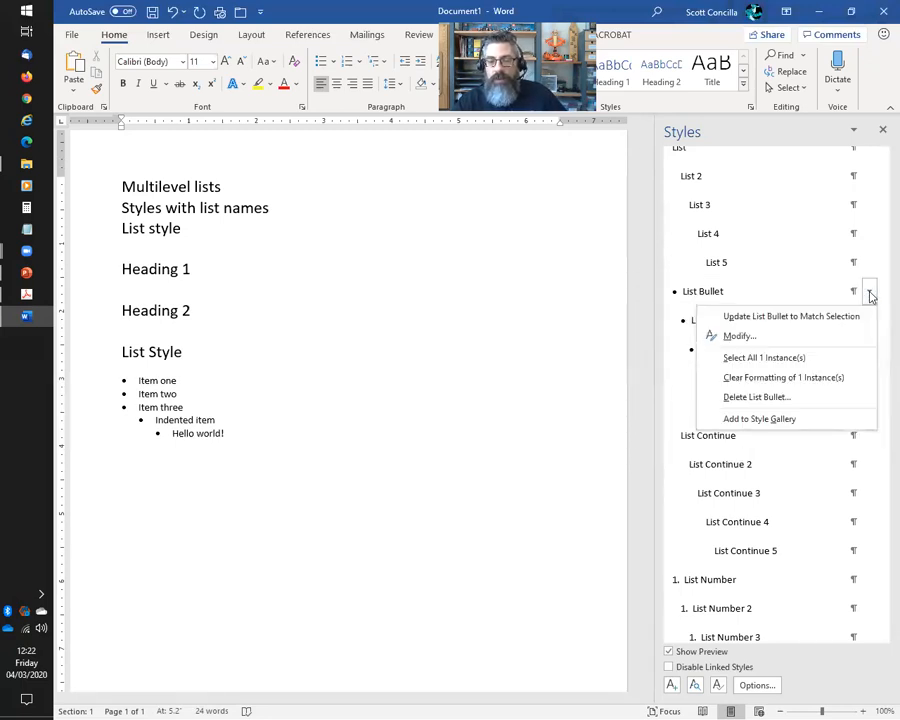
click(740, 337)
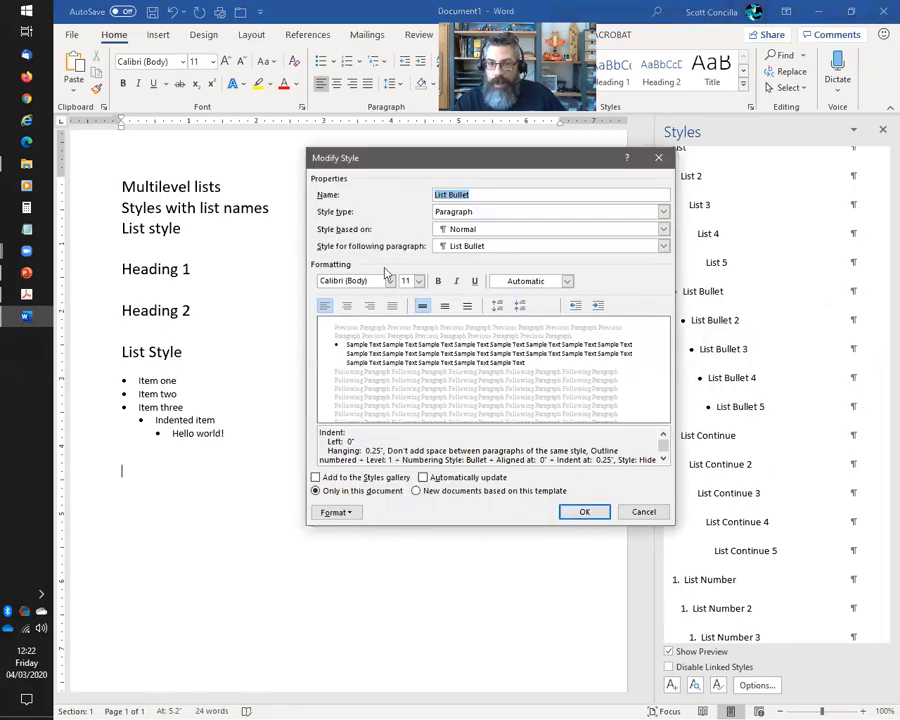
click(419, 285)
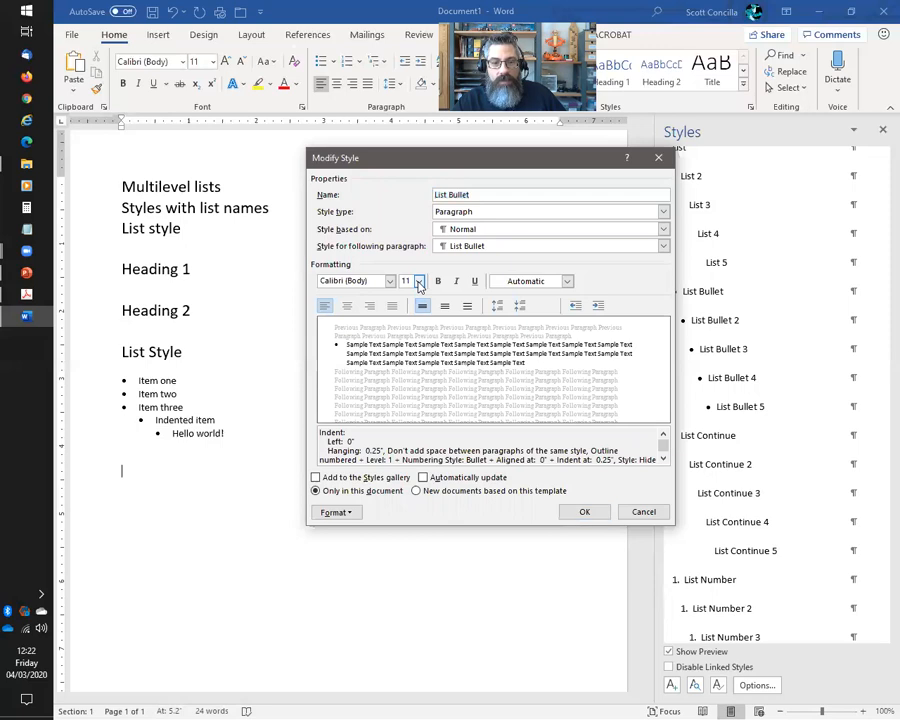
click(407, 331)
click(438, 281)
click(335, 512)
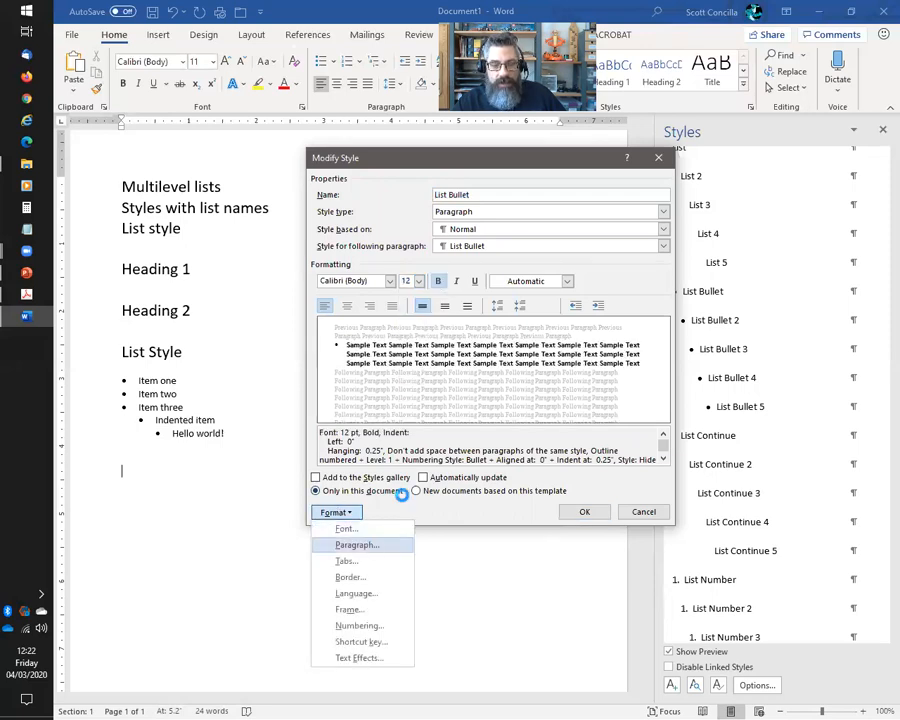
click(673, 384)
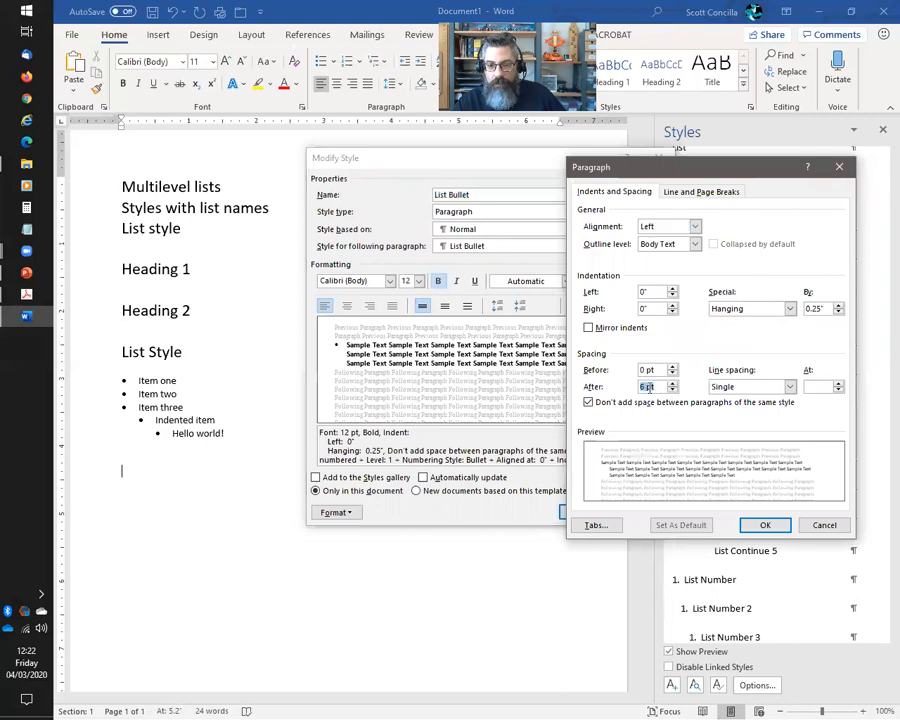
click(589, 402)
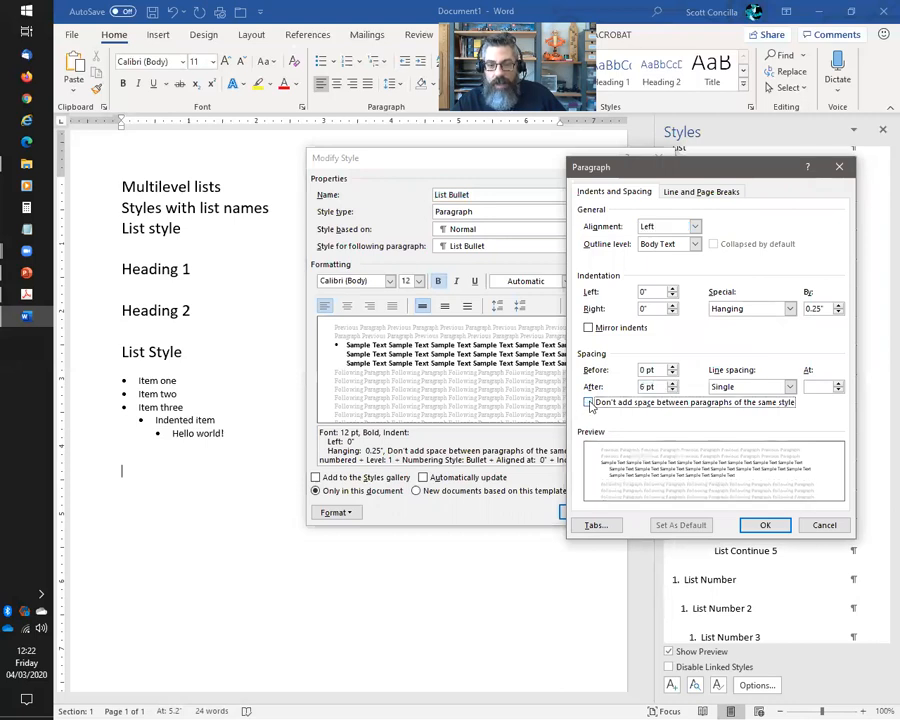
click(762, 526)
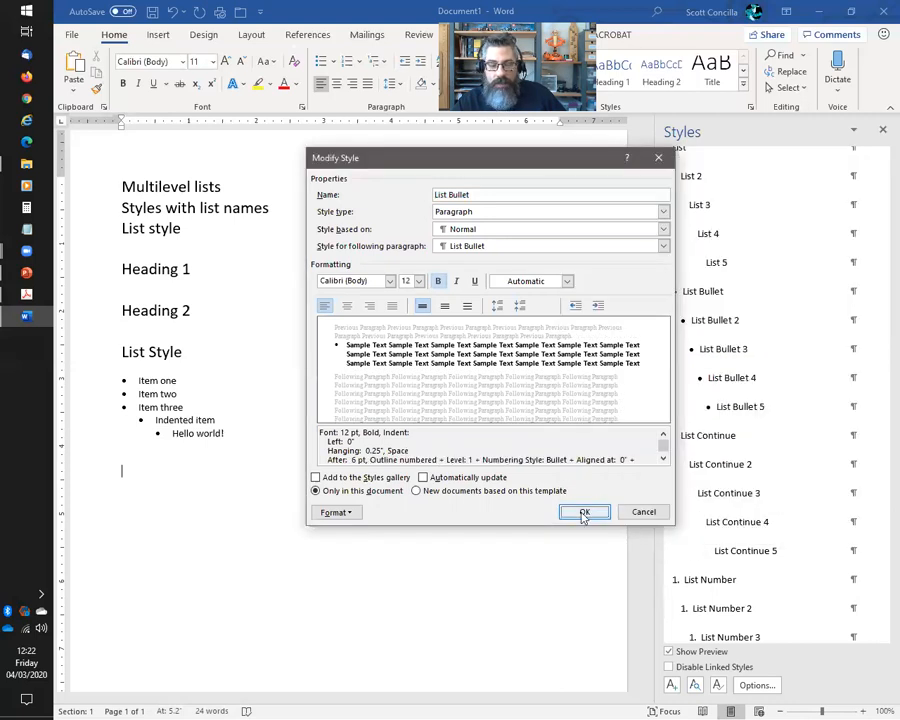
click(584, 513)
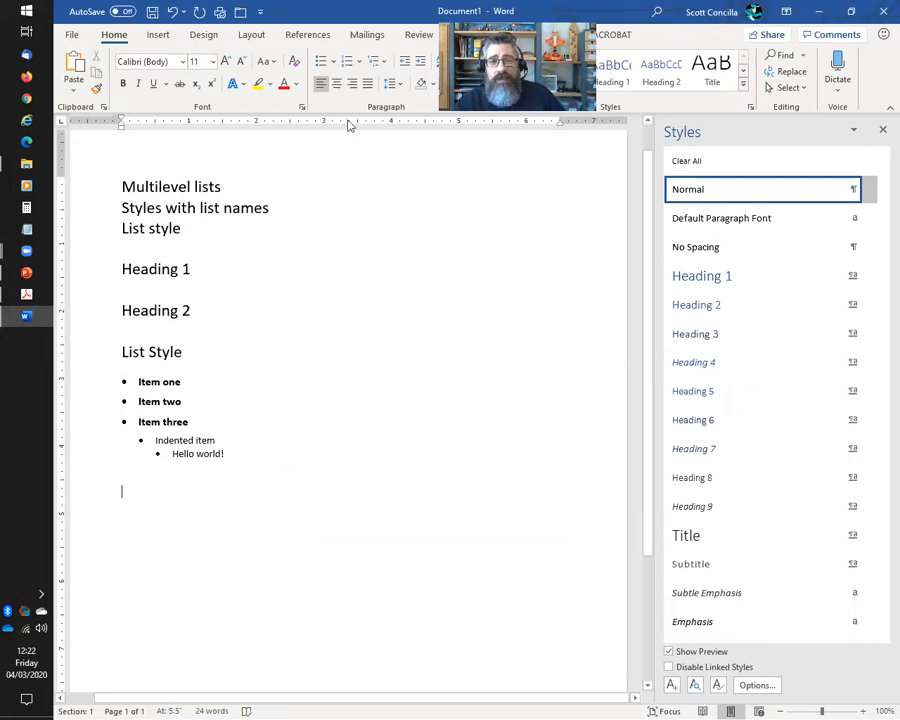
click(376, 61)
right_click(388, 441)
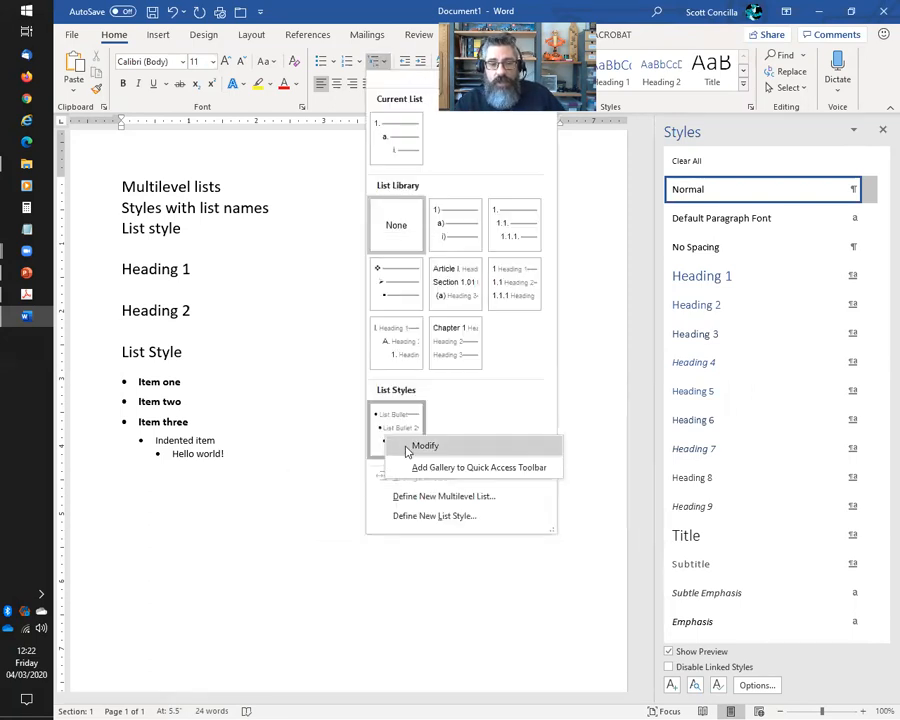
click(410, 445)
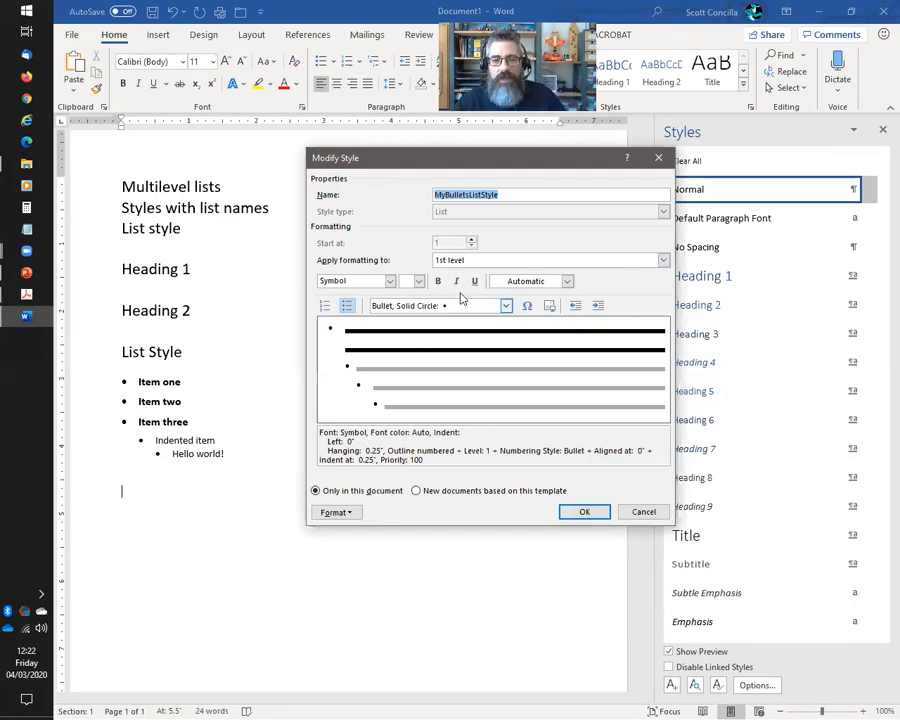
click(643, 511)
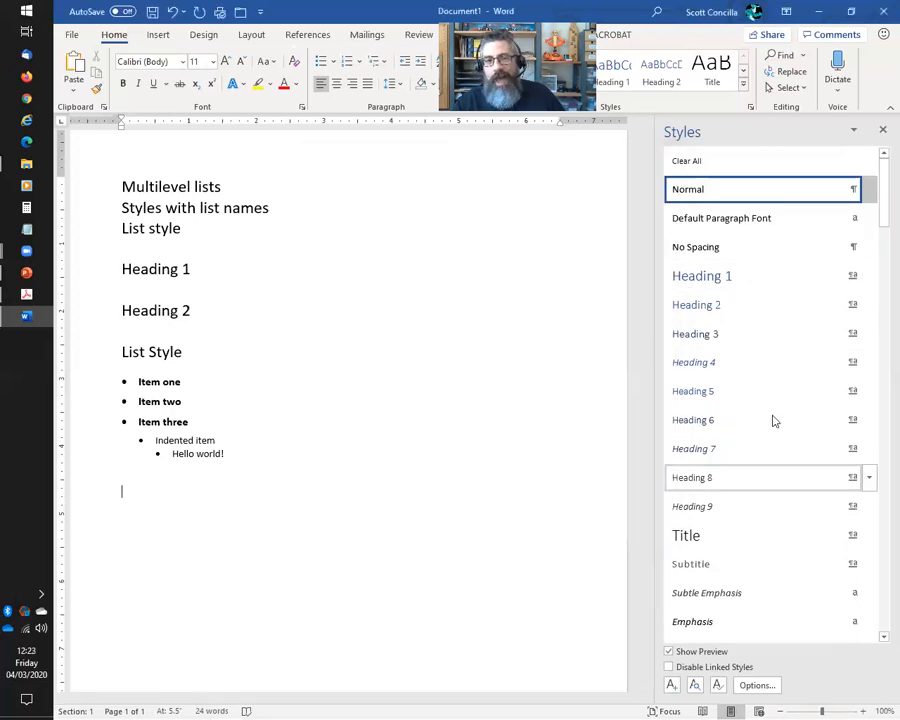
mouse_move(798, 510)
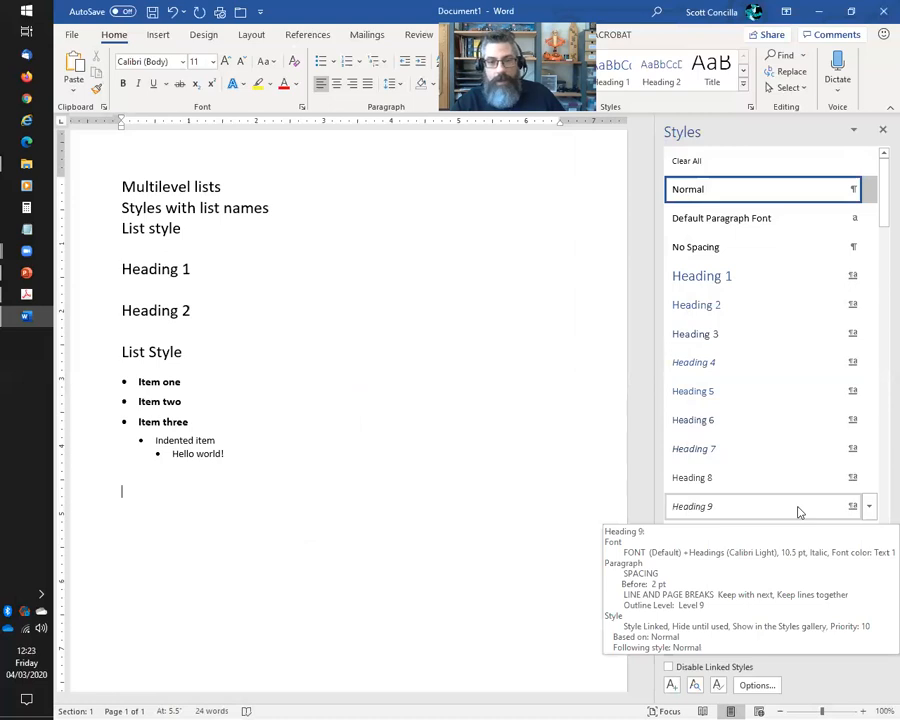
mouse_move(811, 488)
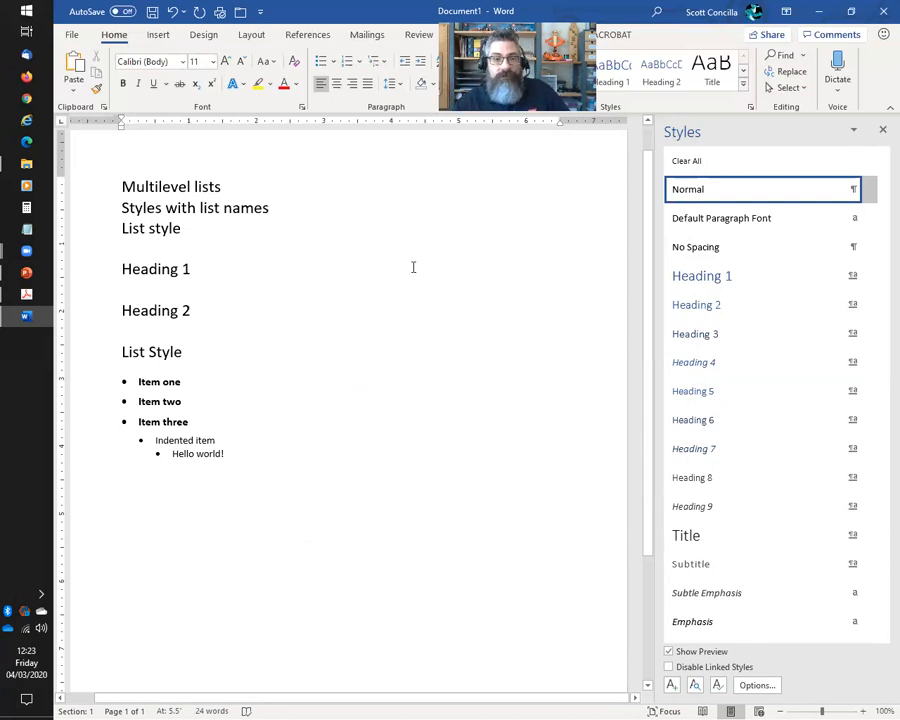
Open the Multilevel List gallery on the Home tab
click(383, 66)
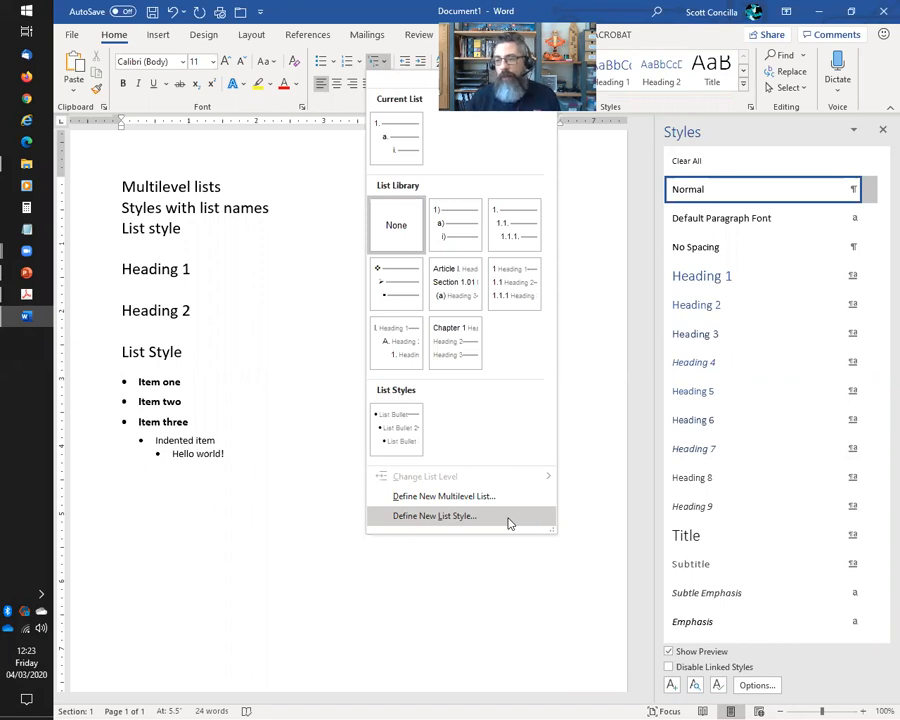
Define a list style called 'MyNumberingScheme' and open its Format > Numbering level settings
click(434, 516)
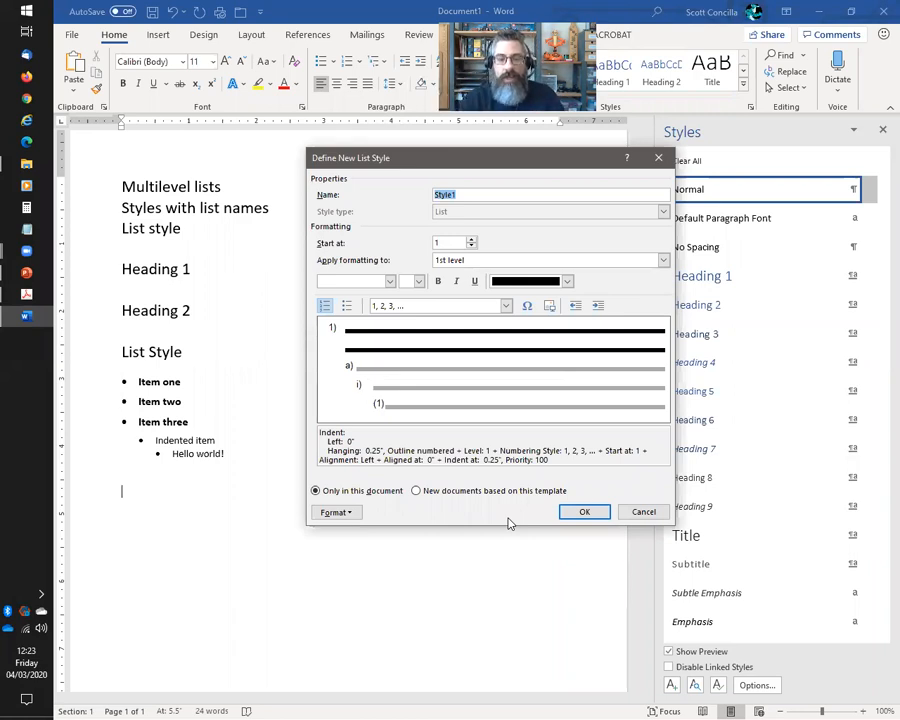
text(MyNumbering)
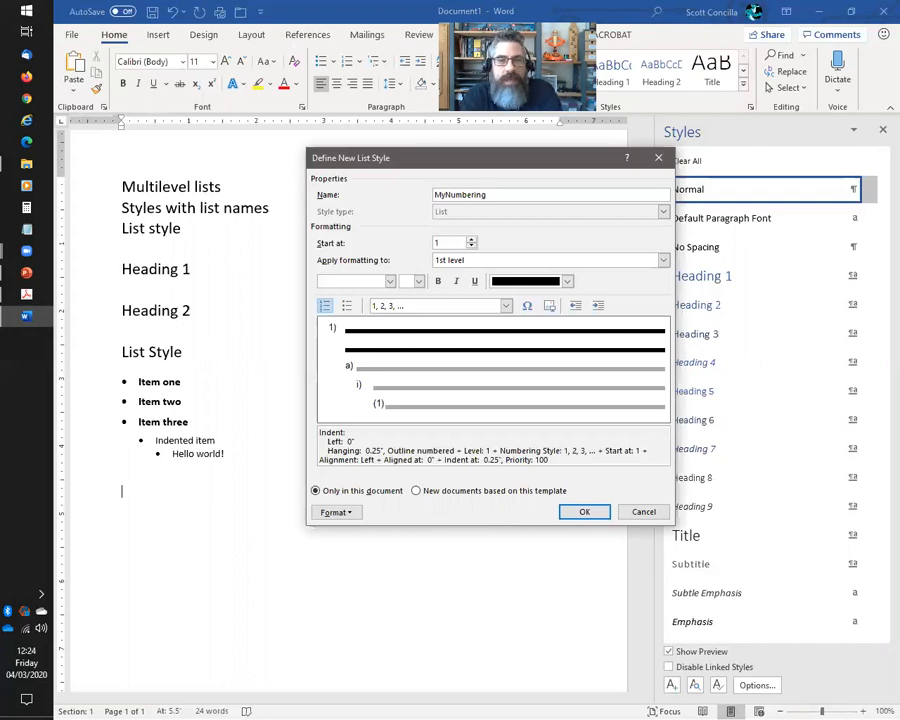
text(Scheme)
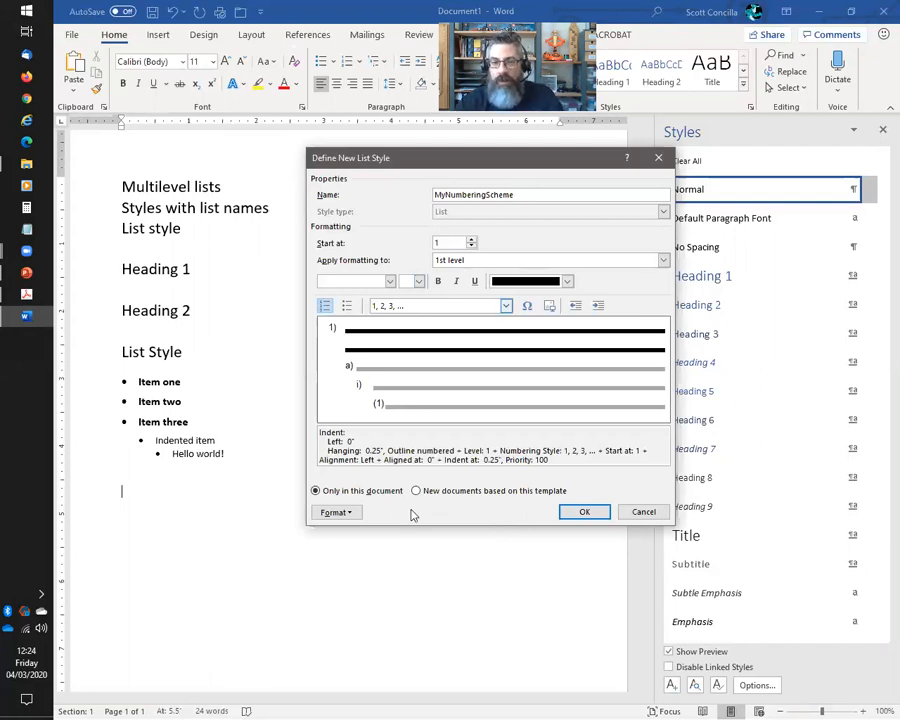
click(336, 512)
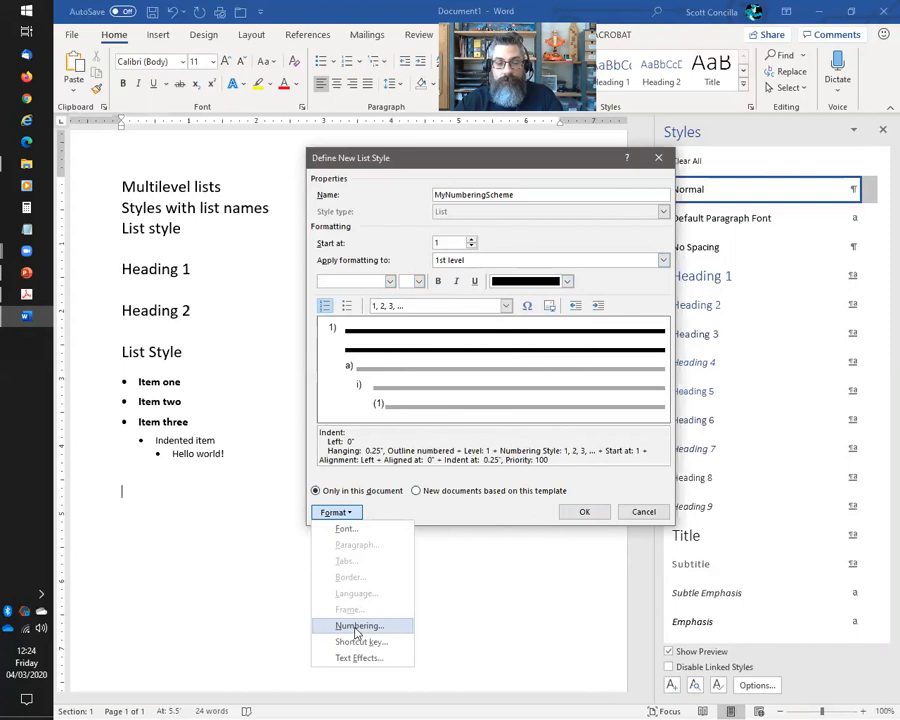
click(357, 627)
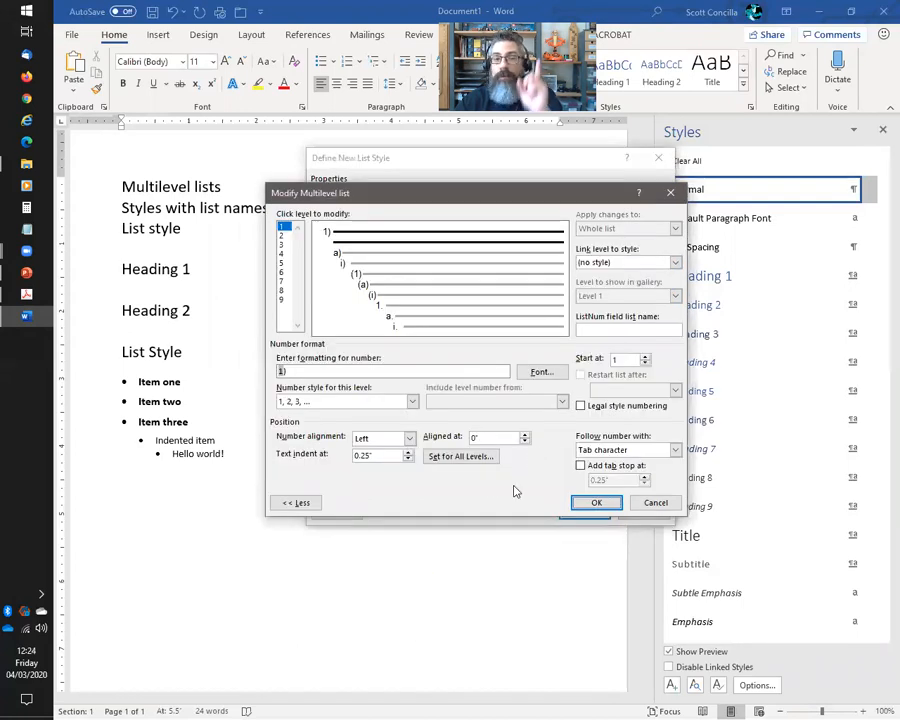
Link level 1 of MyNumberingScheme to the List Number paragraph style
click(297, 504)
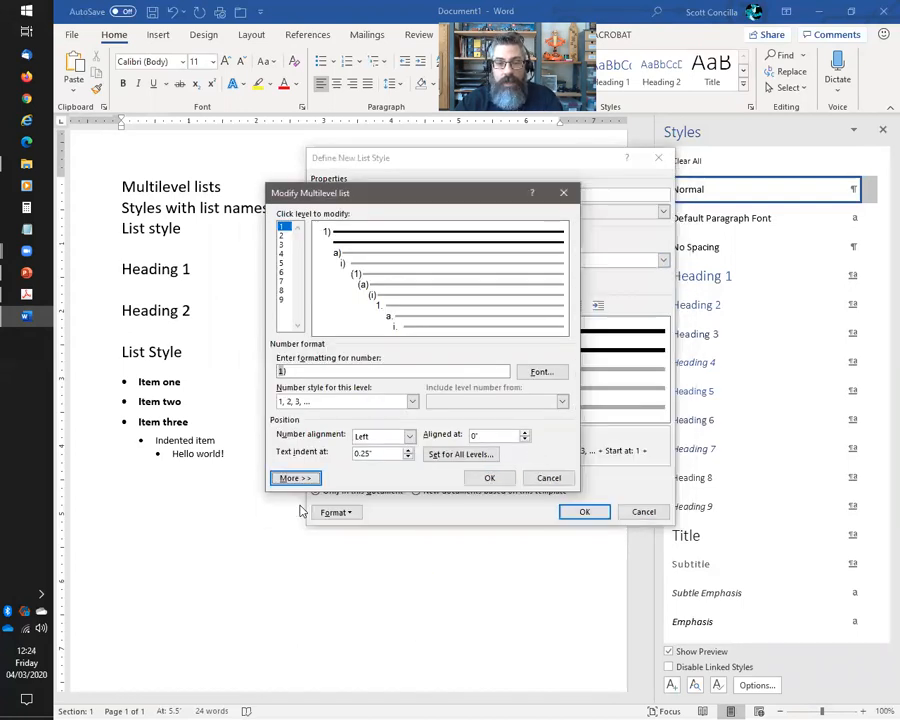
click(298, 478)
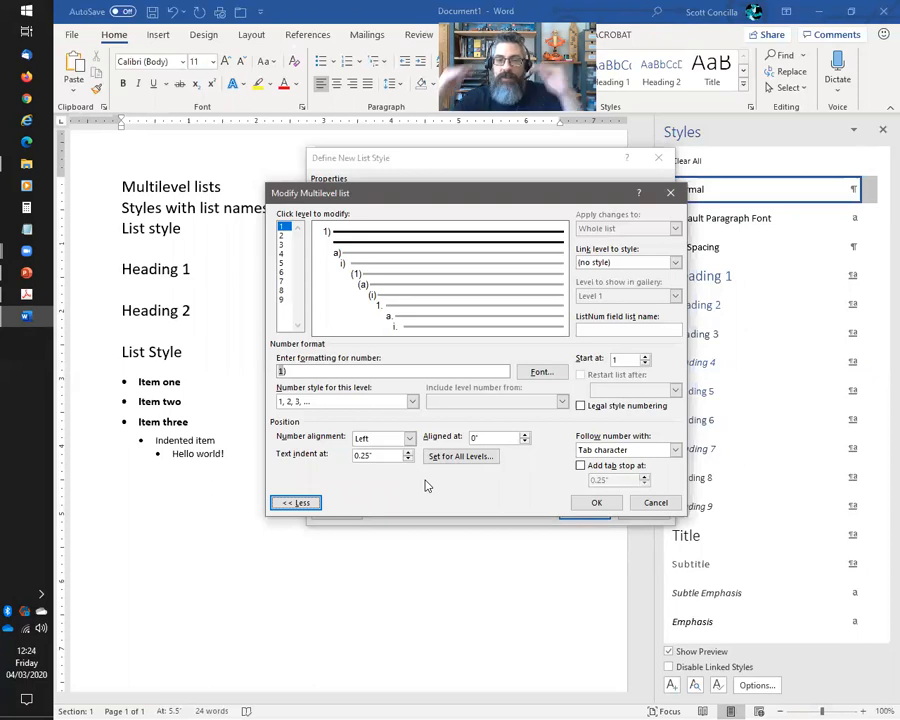
click(676, 264)
click(676, 264)
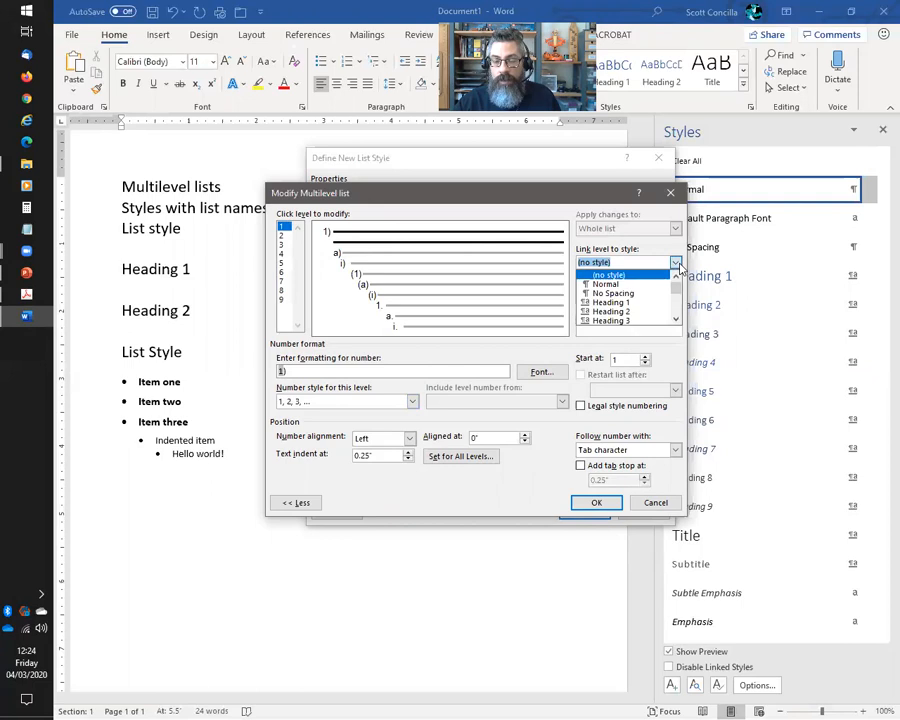
click(676, 319)
drag(676, 319, 678, 321)
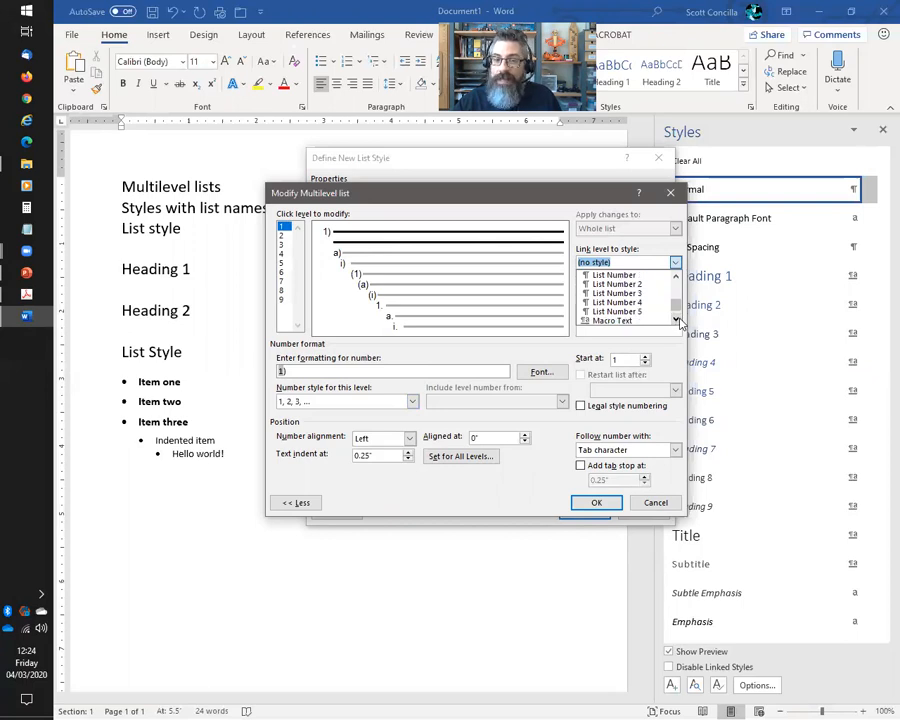
click(620, 275)
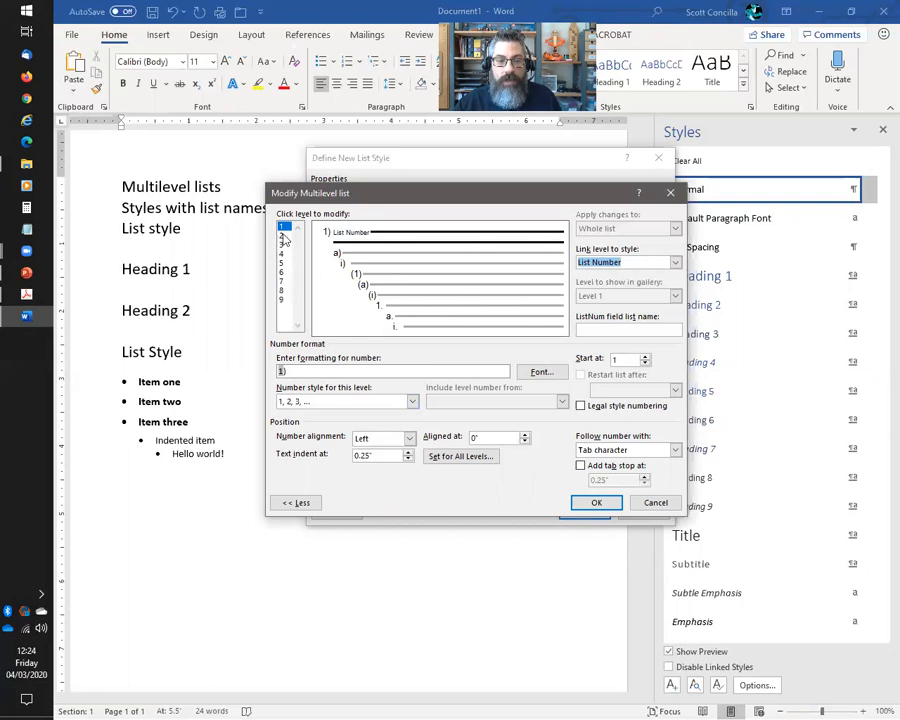
Link levels 2 and 3 to the List Number 2 and List Number 3 styles
click(282, 235)
click(675, 262)
click(677, 321)
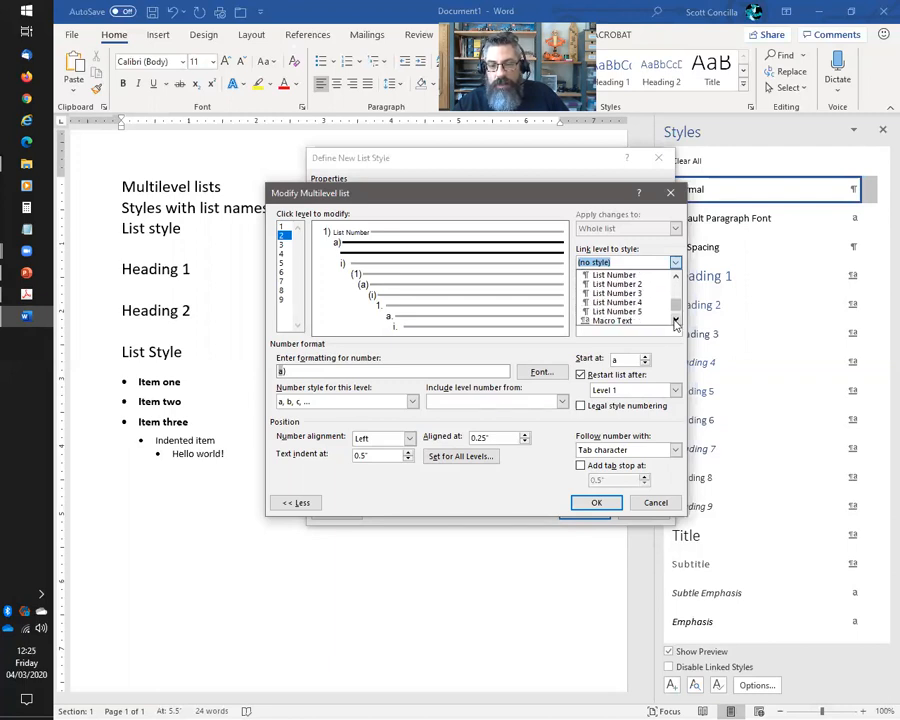
click(615, 284)
click(283, 245)
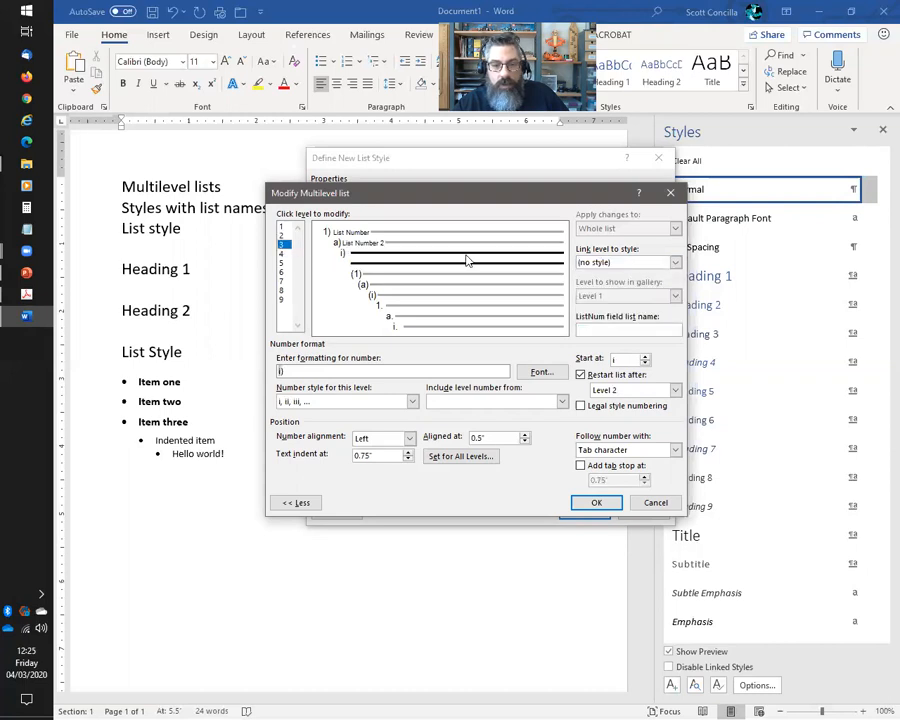
click(675, 262)
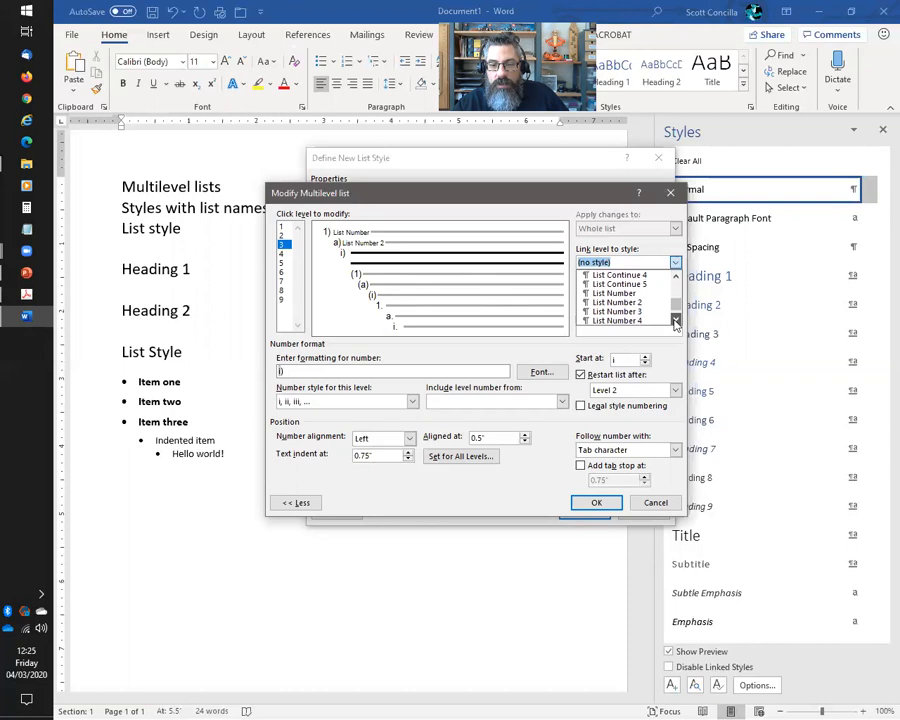
click(617, 311)
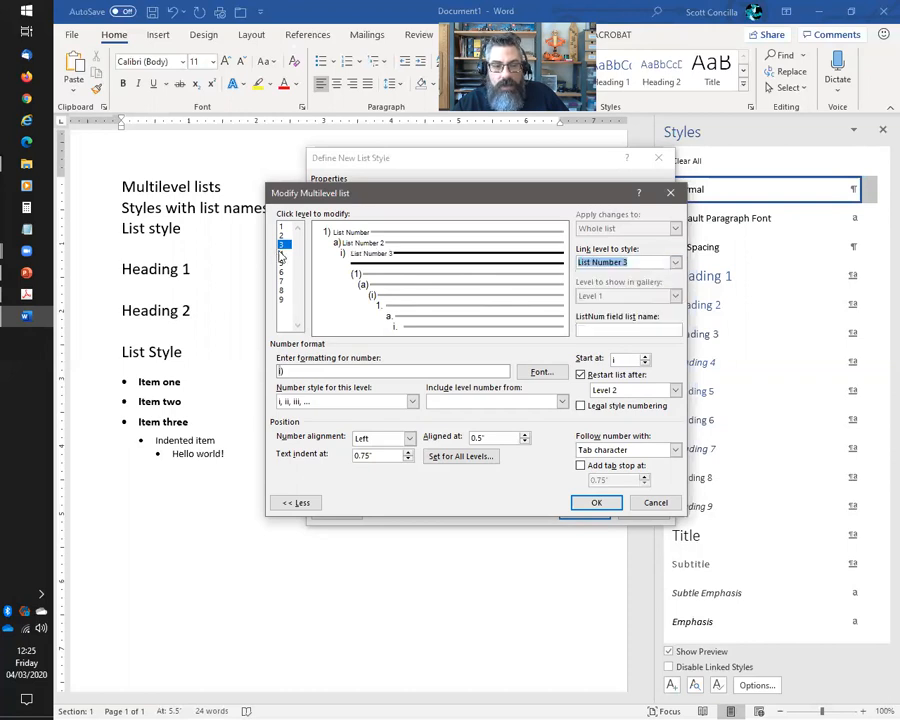
Link levels 4 and 5 to the List Number 4 and List Number 5 styles
click(284, 256)
click(675, 262)
scroll(675, 316, up, 5)
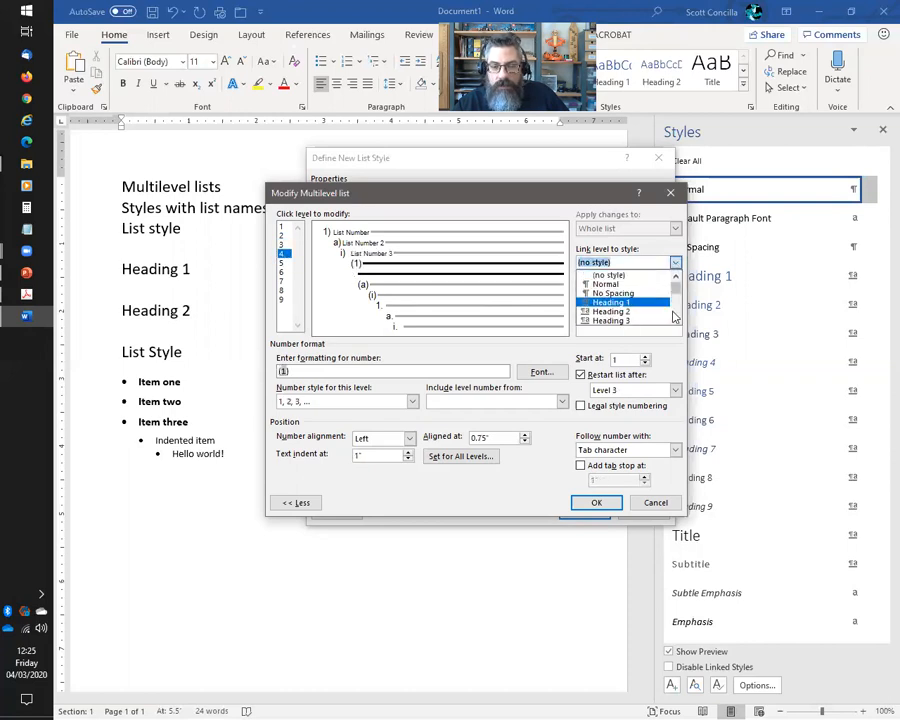
scroll(675, 316, down, 10)
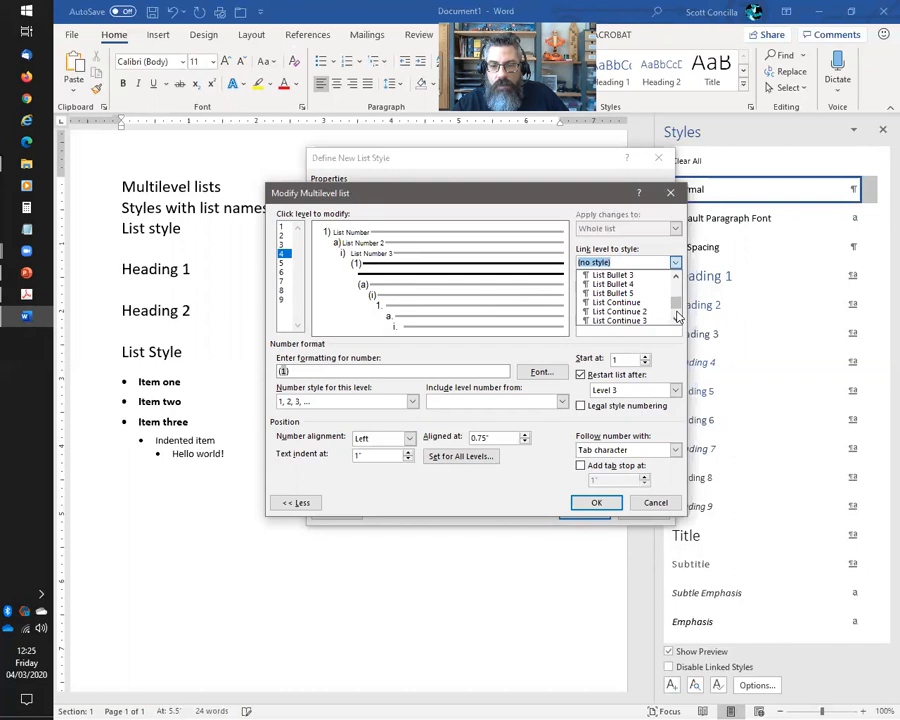
scroll(675, 314, down, 2)
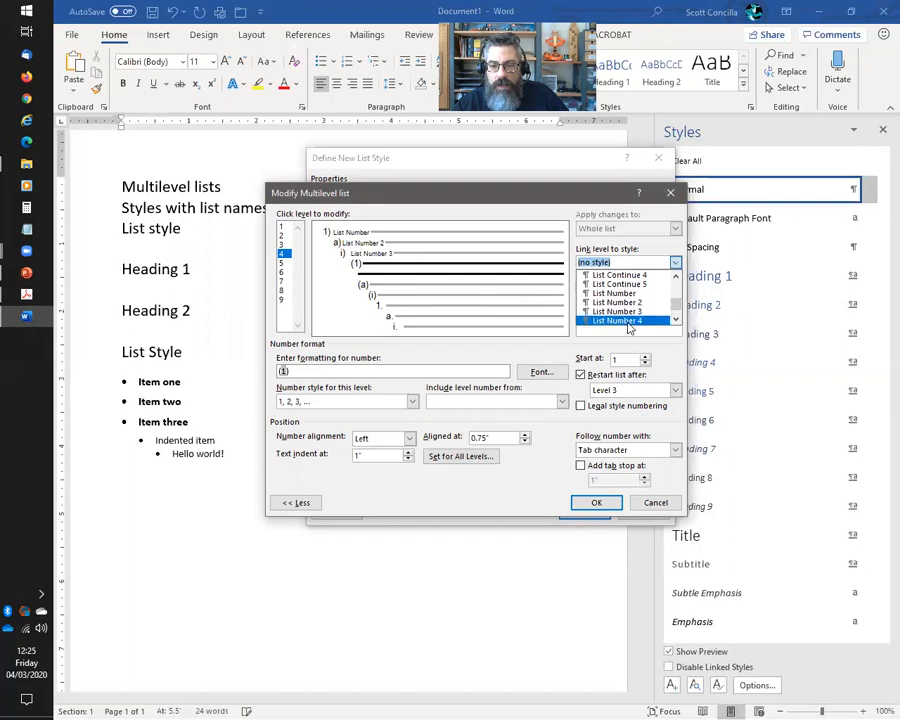
click(628, 322)
click(283, 262)
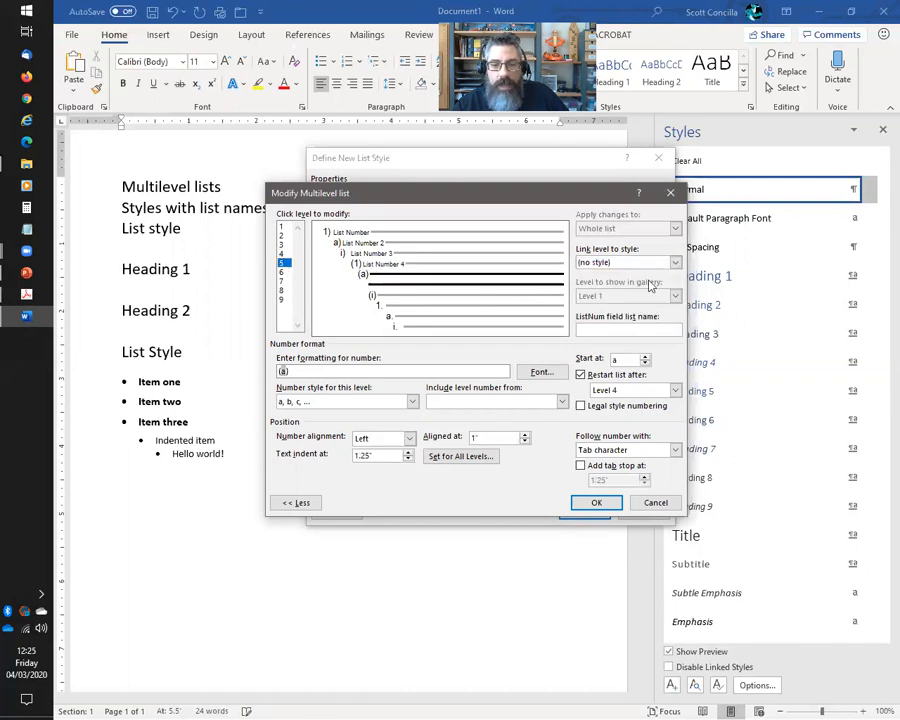
click(675, 262)
click(676, 319)
drag(676, 319, 676, 319)
click(618, 311)
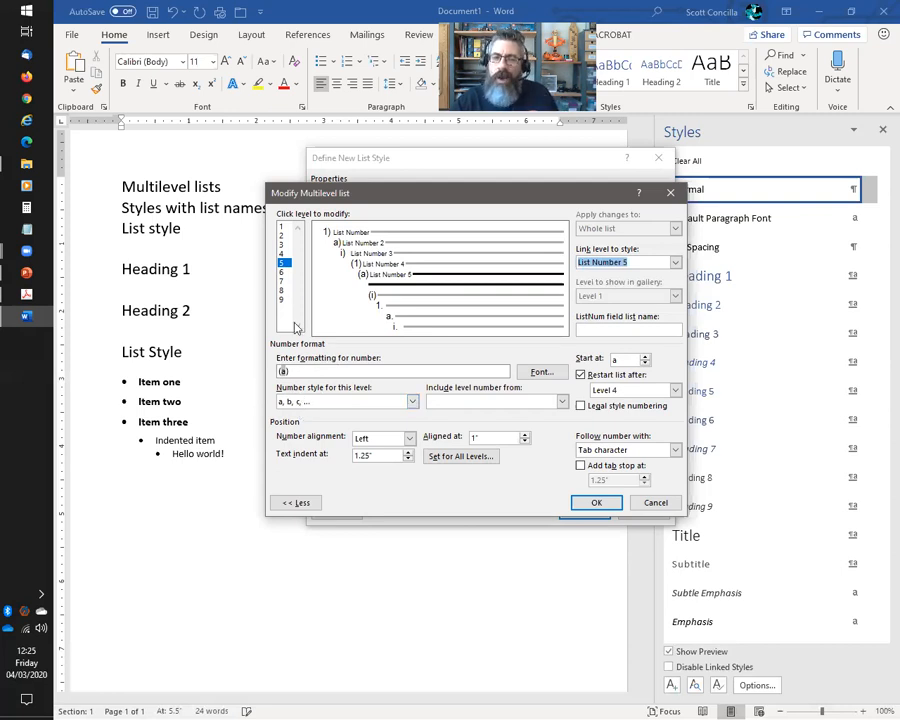
click(282, 226)
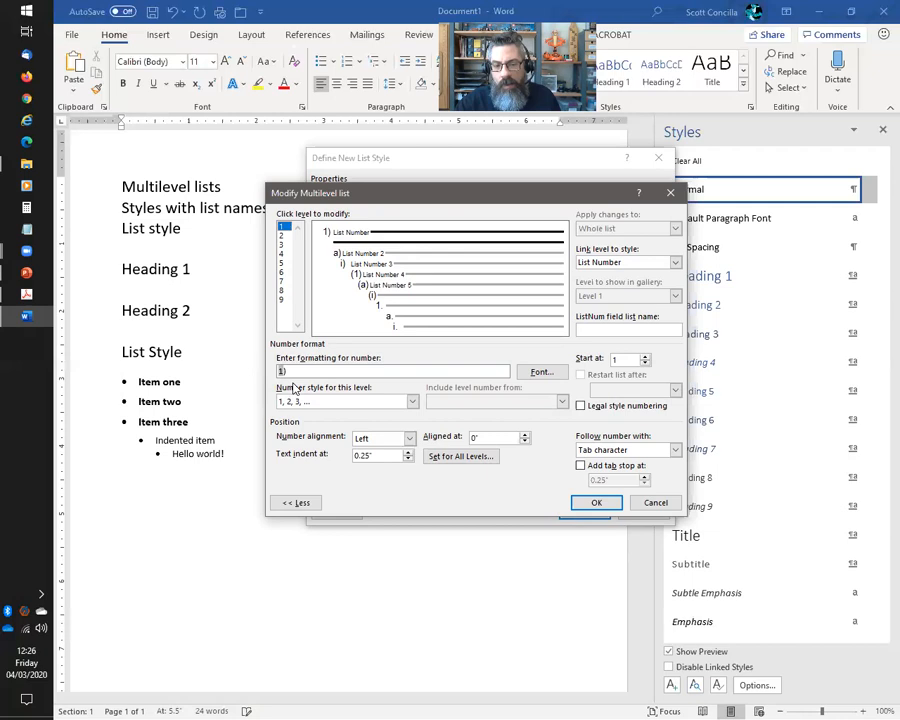
Change the number format to '1.' for level 1 and 'a.' for level 2
key(BackSpace)
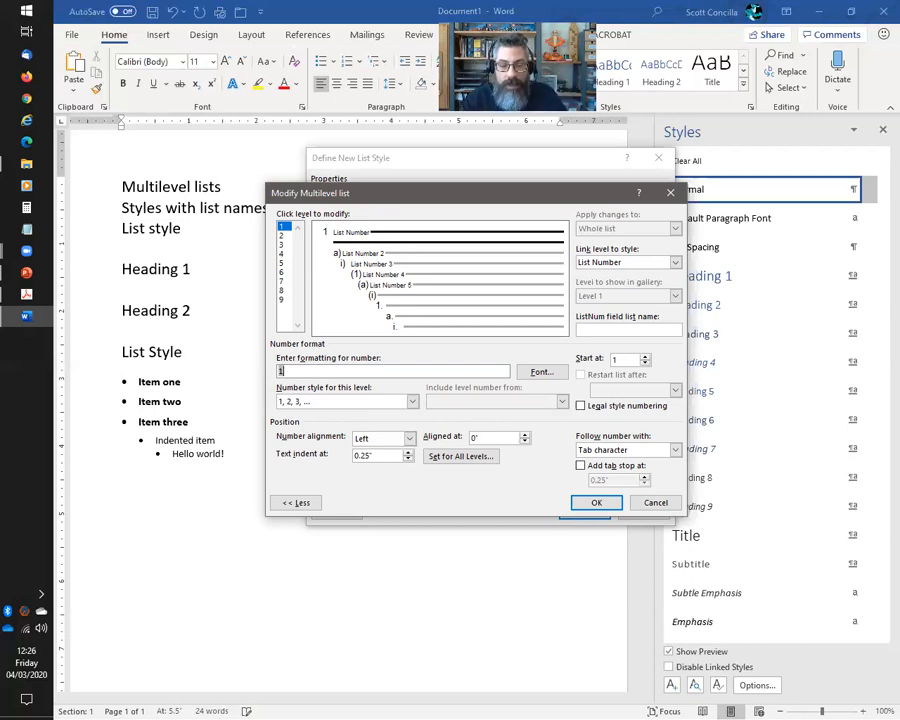
text(.)
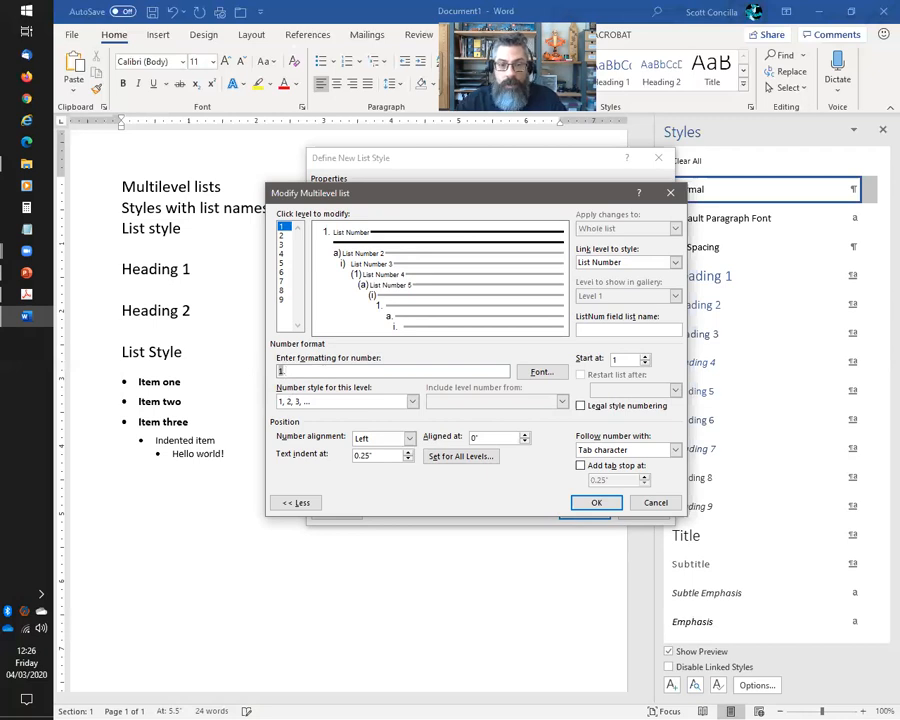
click(282, 236)
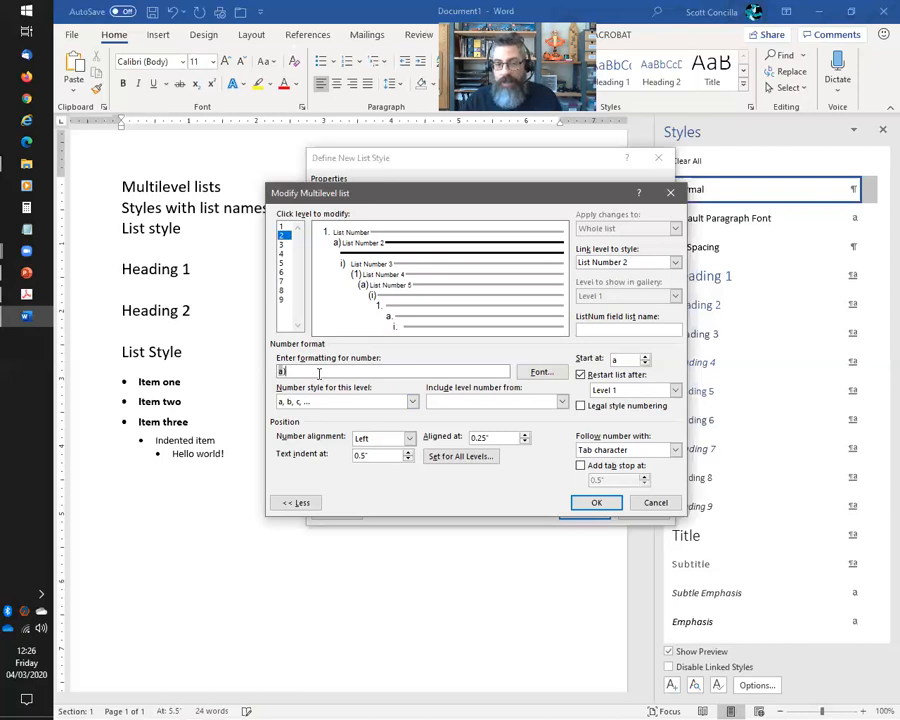
key(BackSpace)
text(.)
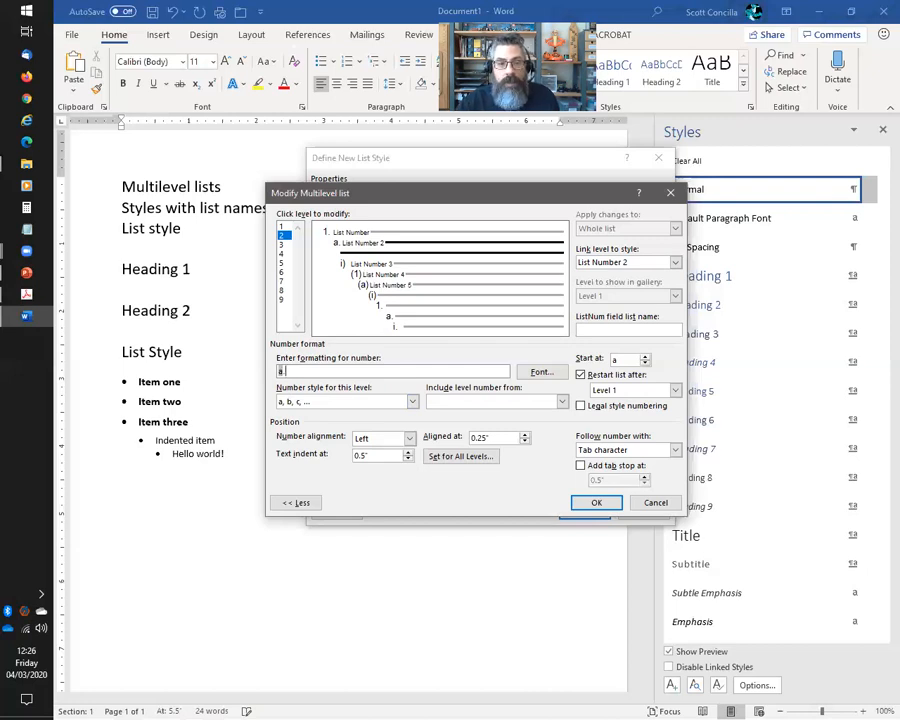
click(282, 244)
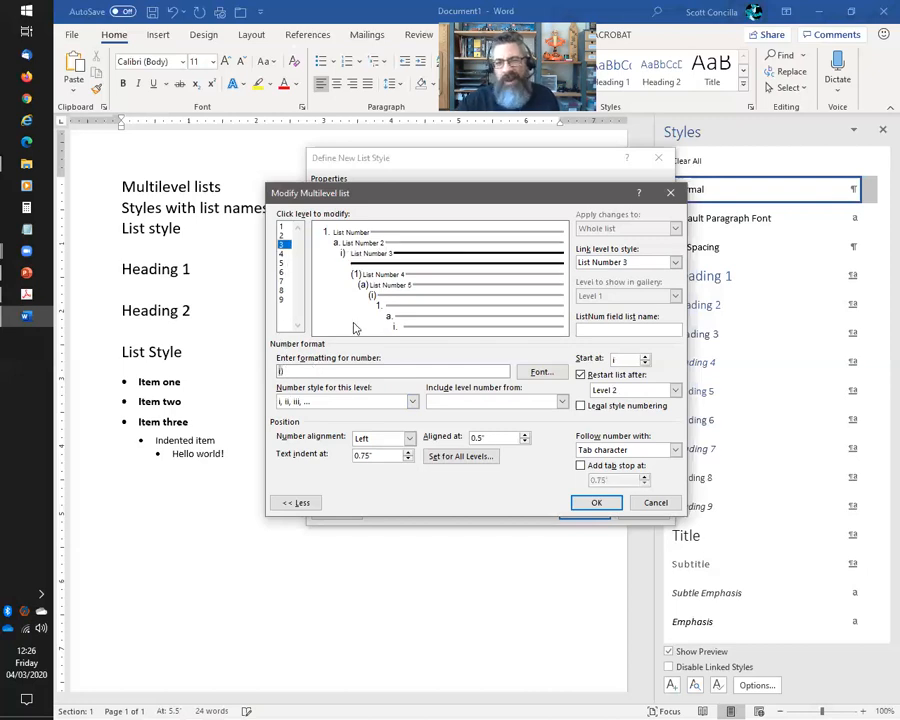
Number level 3 with 1, 2, 3 instead of roman numerals, without the parenthesis
click(412, 401)
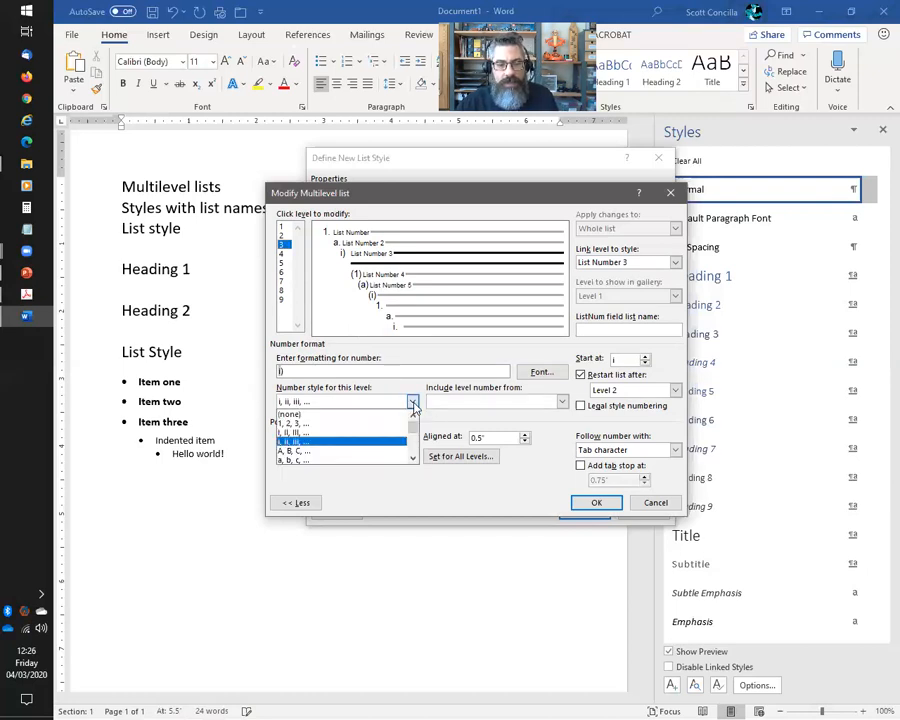
click(296, 423)
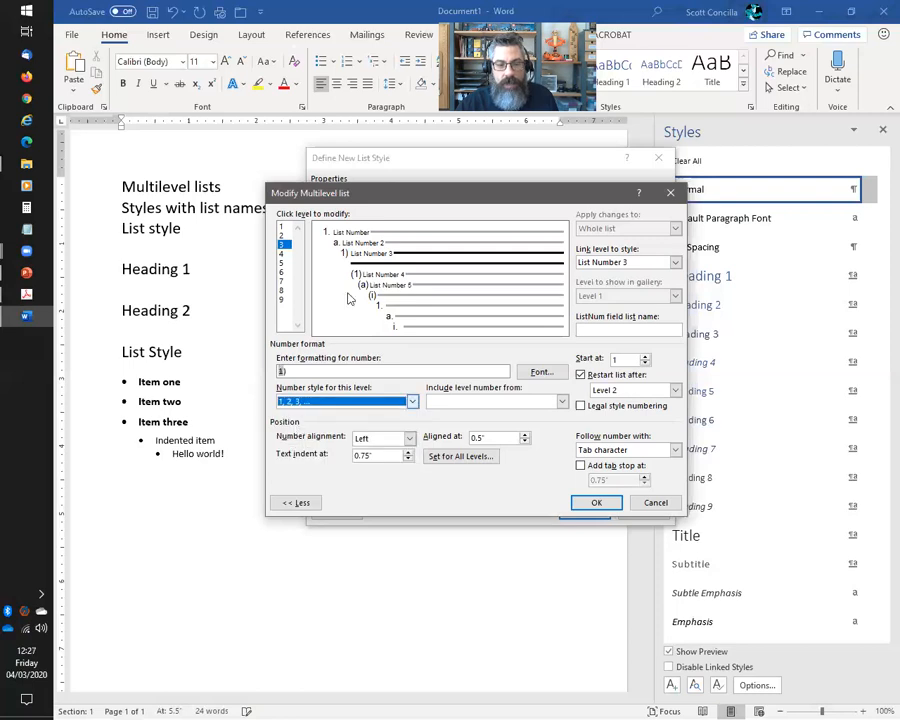
click(335, 373)
key(BackSpace)
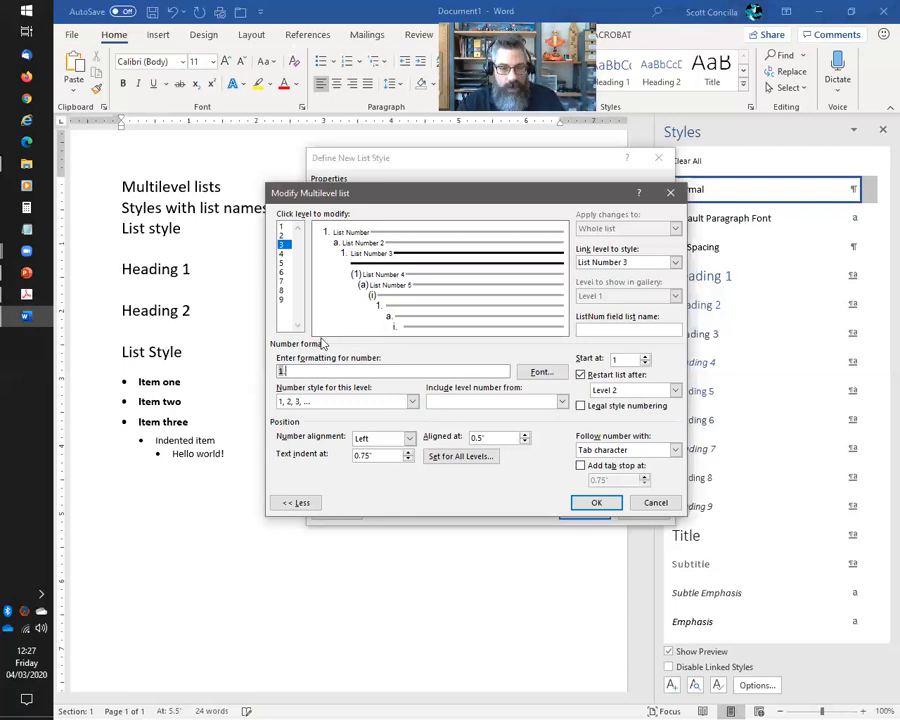
Number level 4 with lowercase letters in the format 'a.'
click(282, 256)
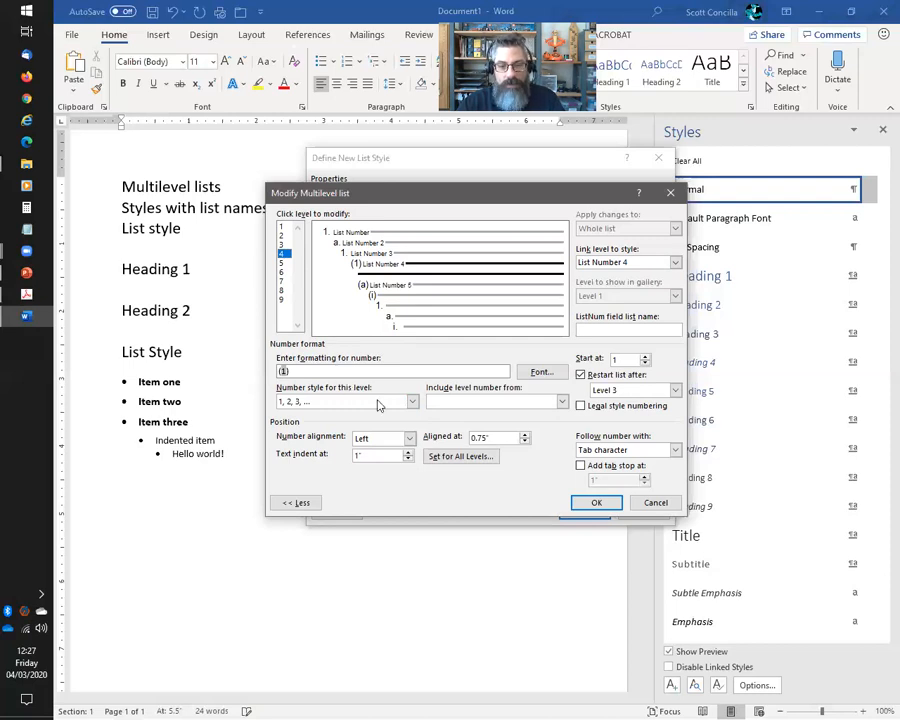
click(412, 401)
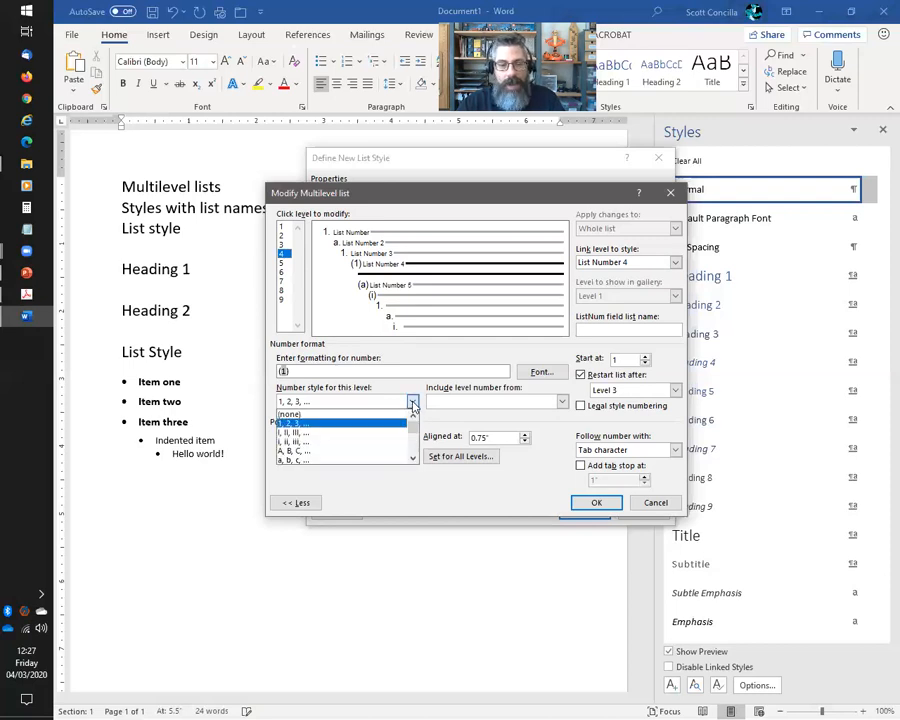
click(300, 456)
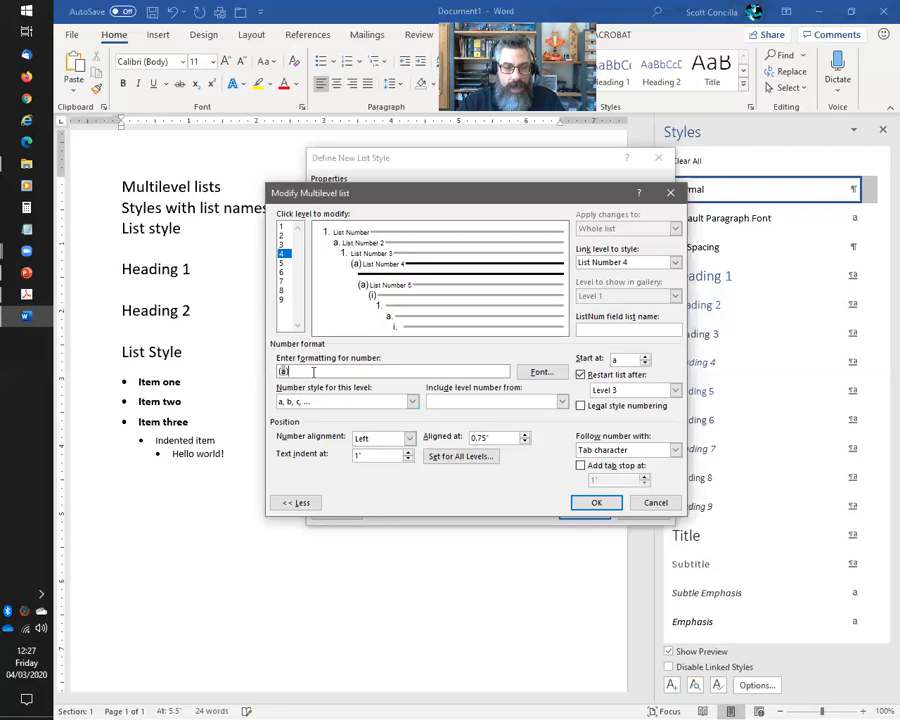
click(313, 372)
key(Home)
key(Delete)
key(End)
key(BackSpace)
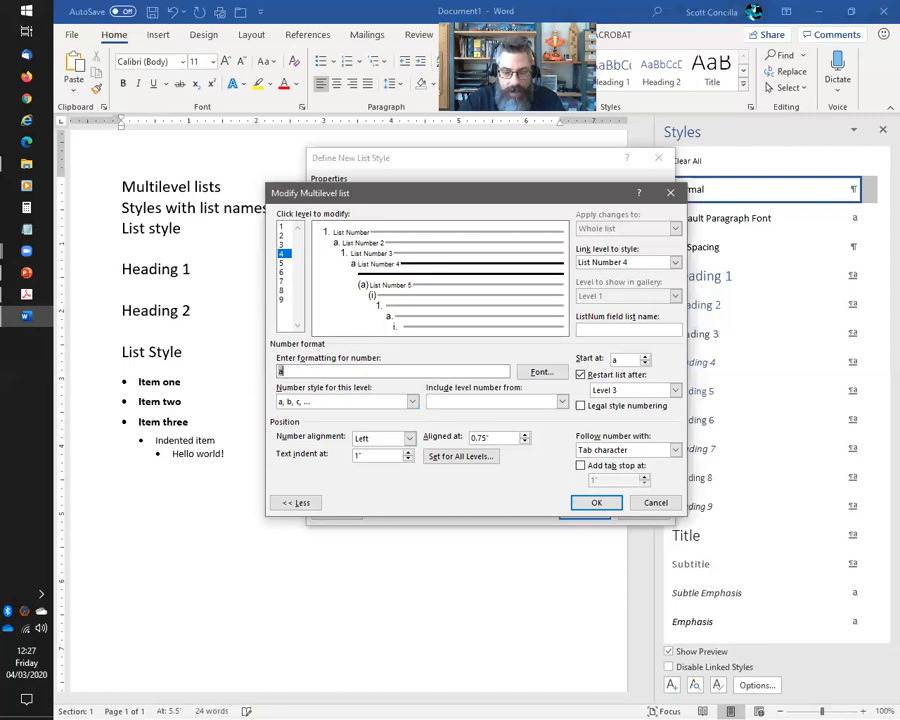
text(.)
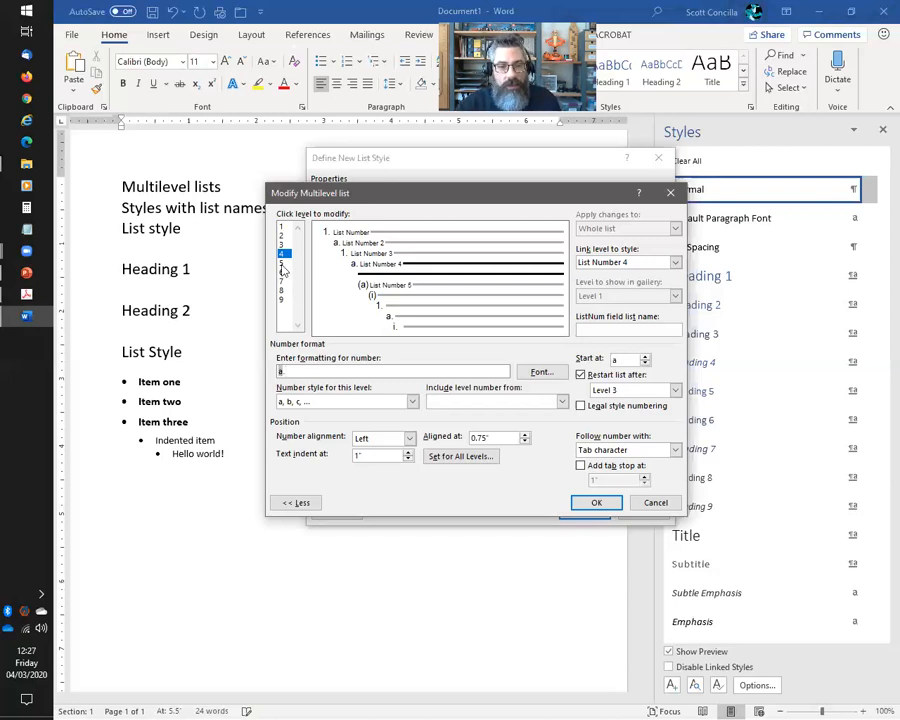
Number level 5 with 1, 2, 3 in the format '1.' and confirm the changes
click(283, 263)
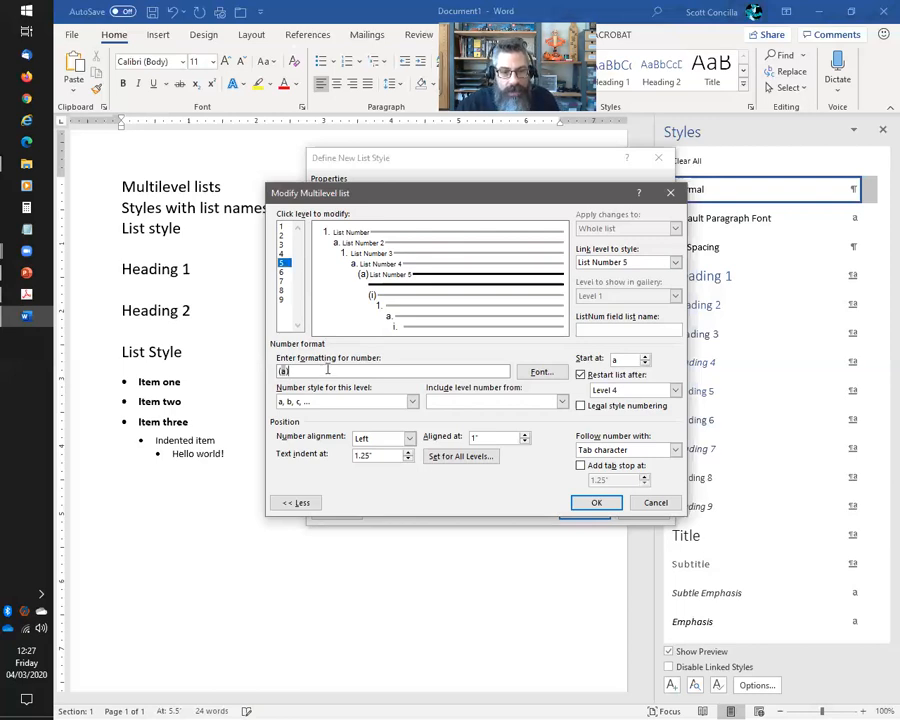
click(411, 401)
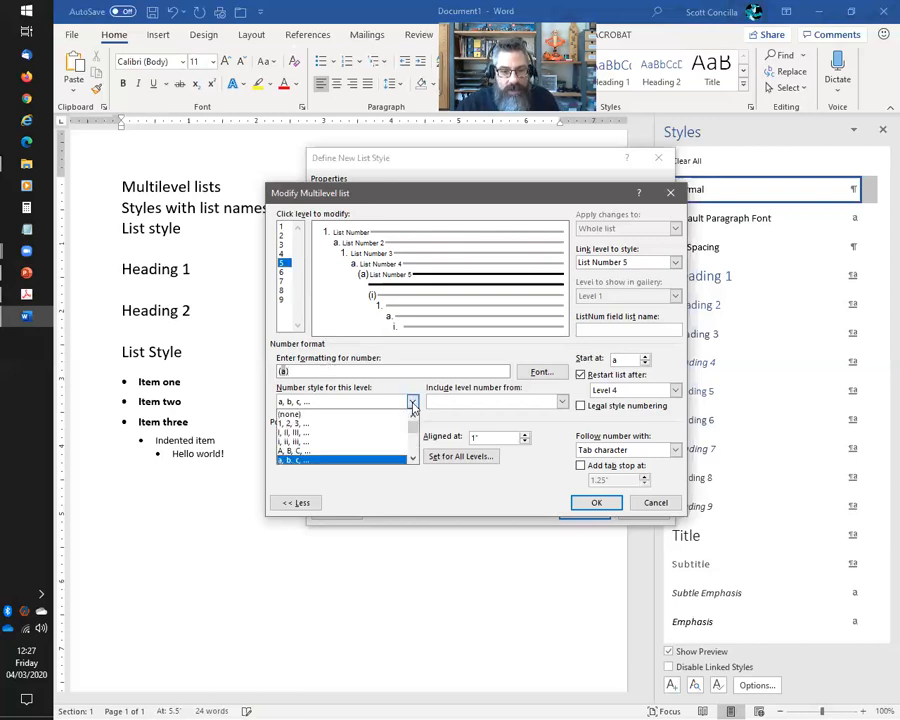
click(305, 423)
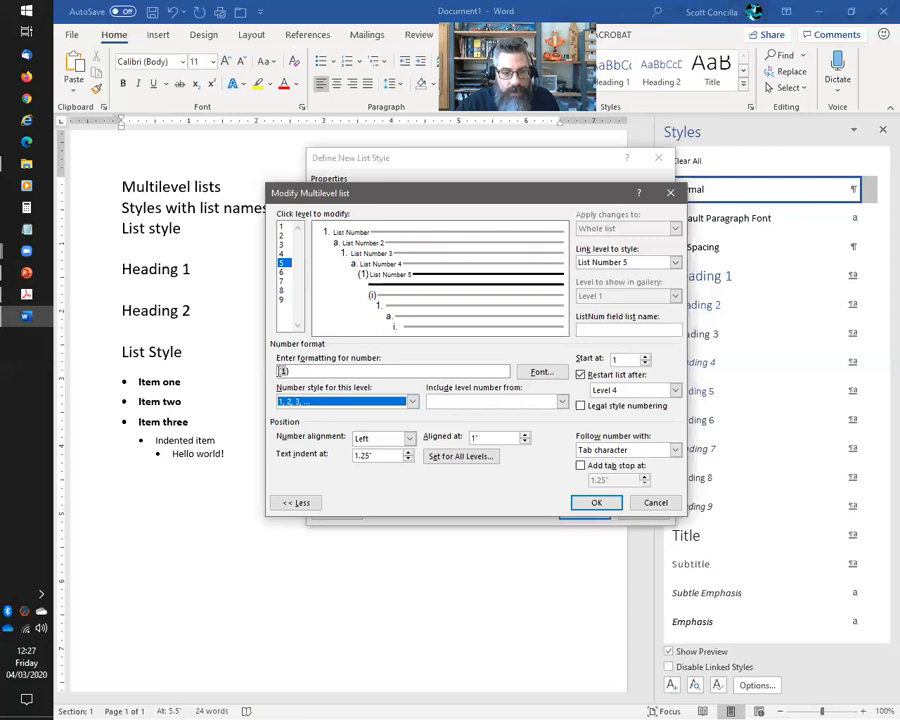
click(283, 371)
key(BackSpace)
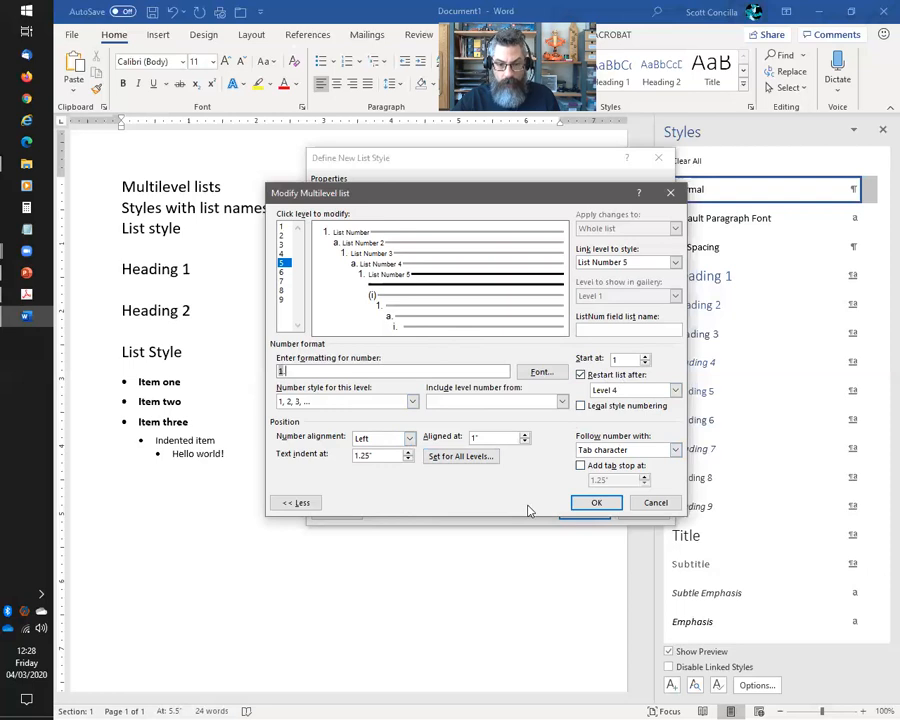
click(597, 510)
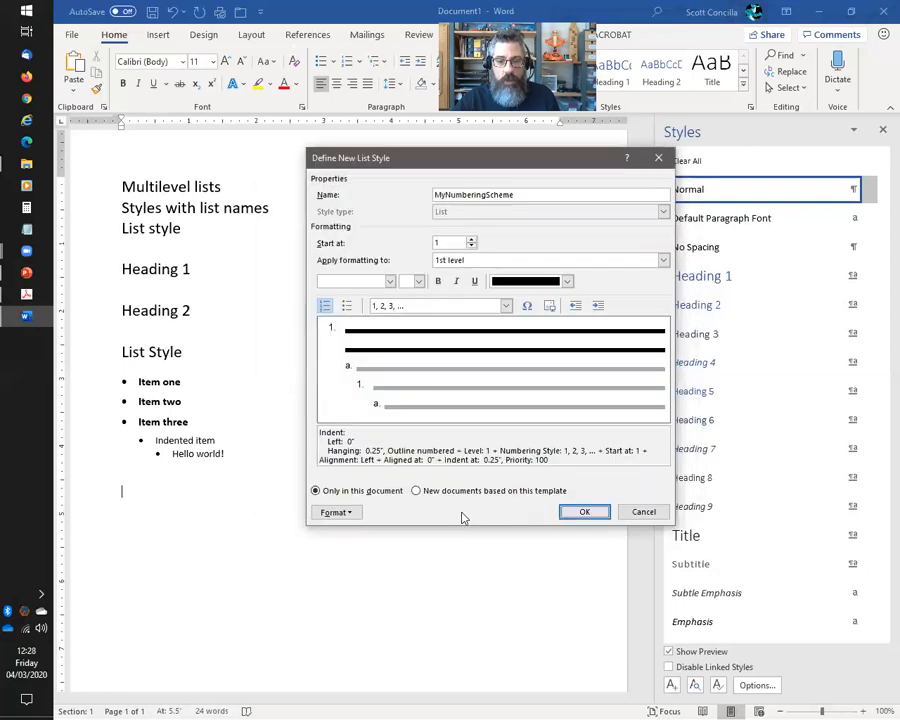
Confirm MyNumberingScheme, Clear All the empty paragraph to Normal, and add a new empty paragraph
click(582, 516)
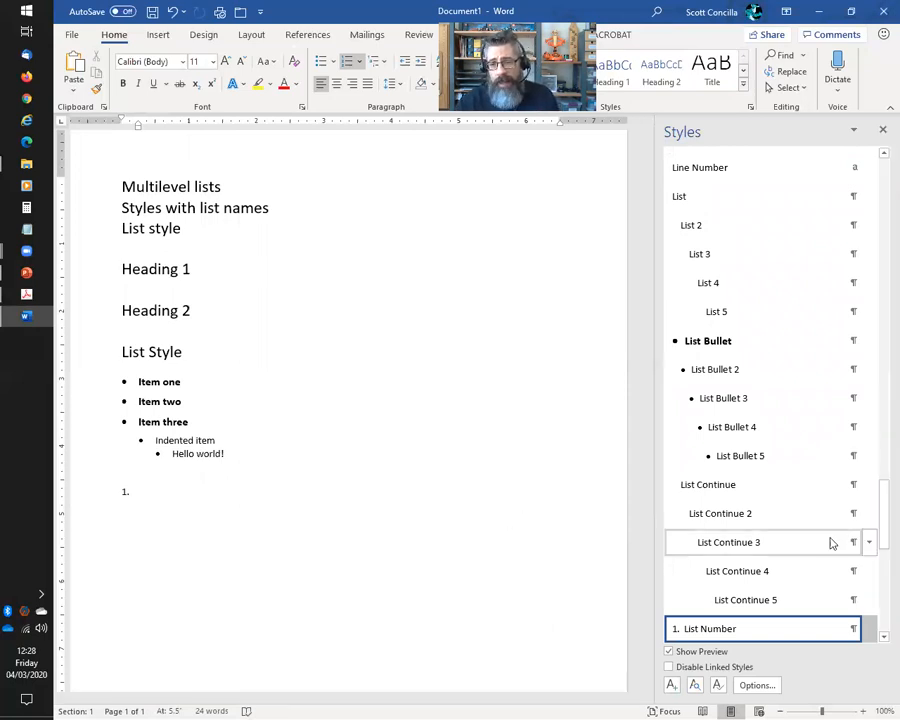
drag(880, 528, 873, 164)
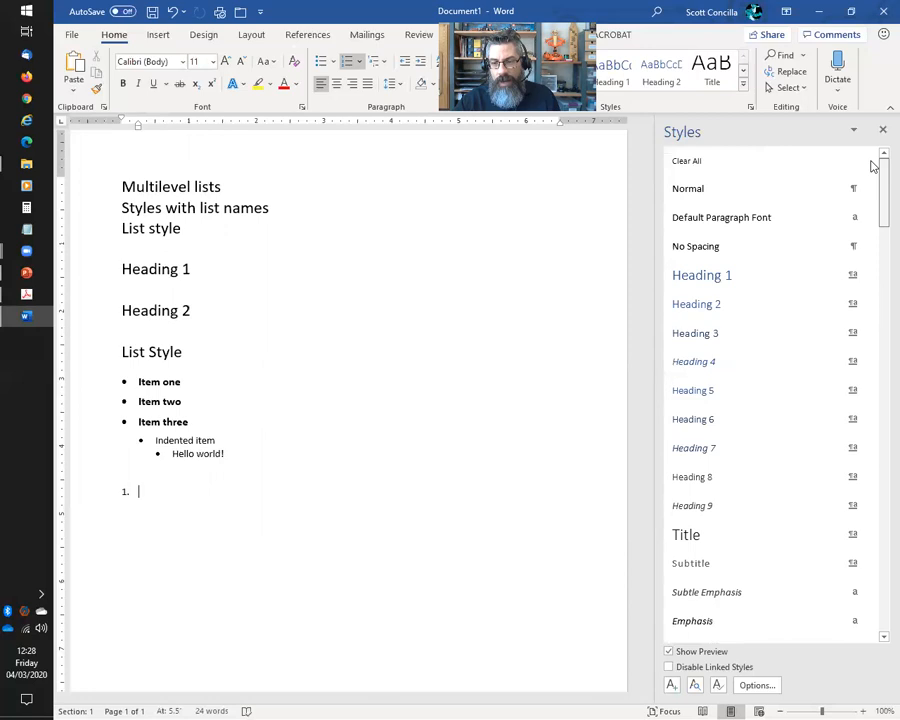
click(703, 160)
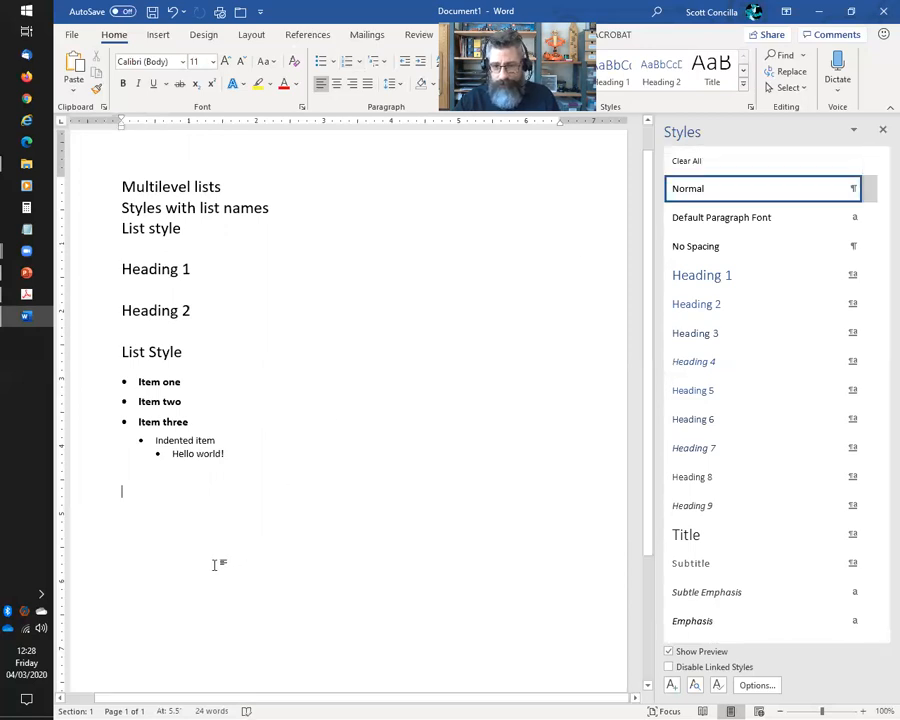
key(Return)
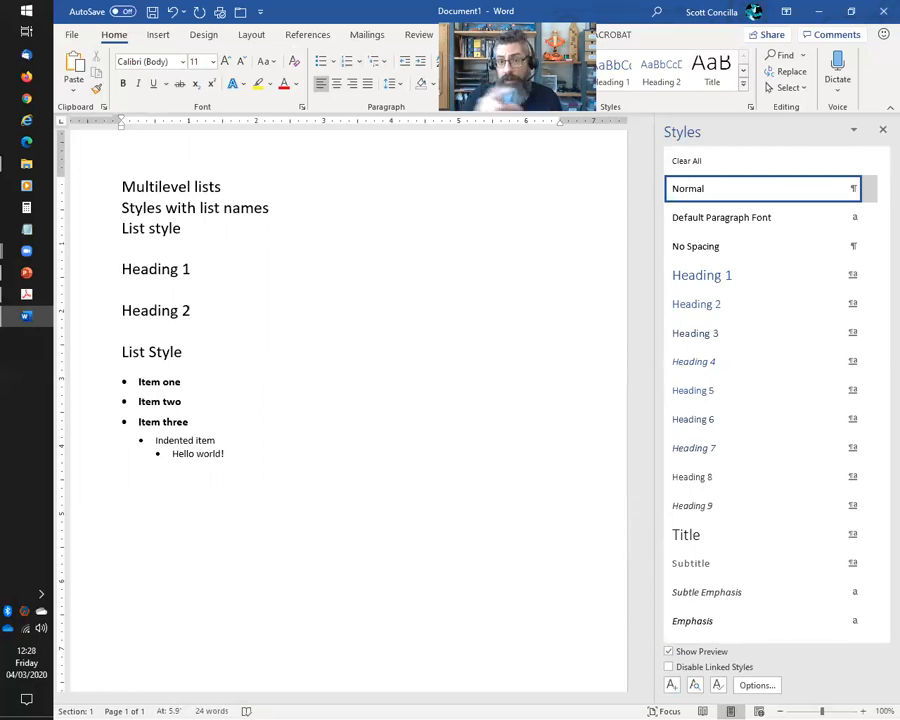
Preview the saved MyBulletsListStyle and MyNumberingScheme list styles, then expand the Styles gallery
click(378, 68)
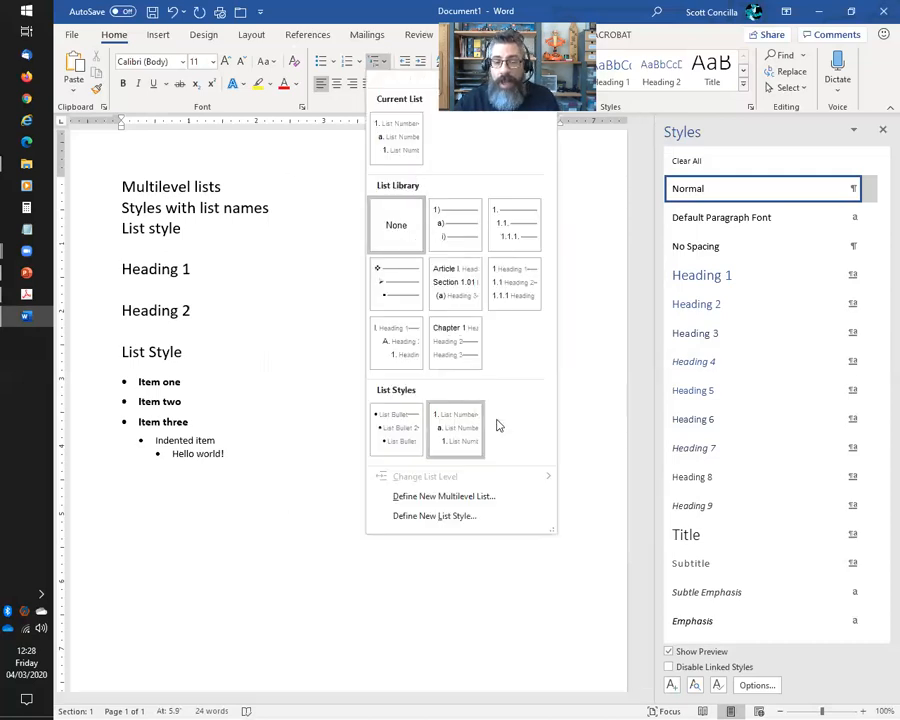
mouse_move(397, 452)
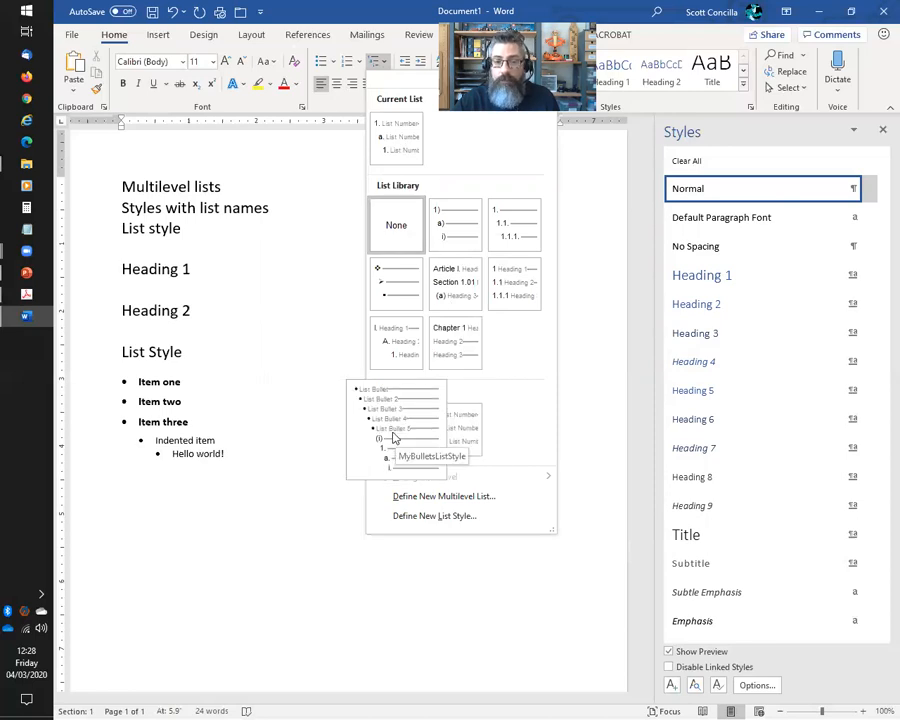
mouse_move(480, 440)
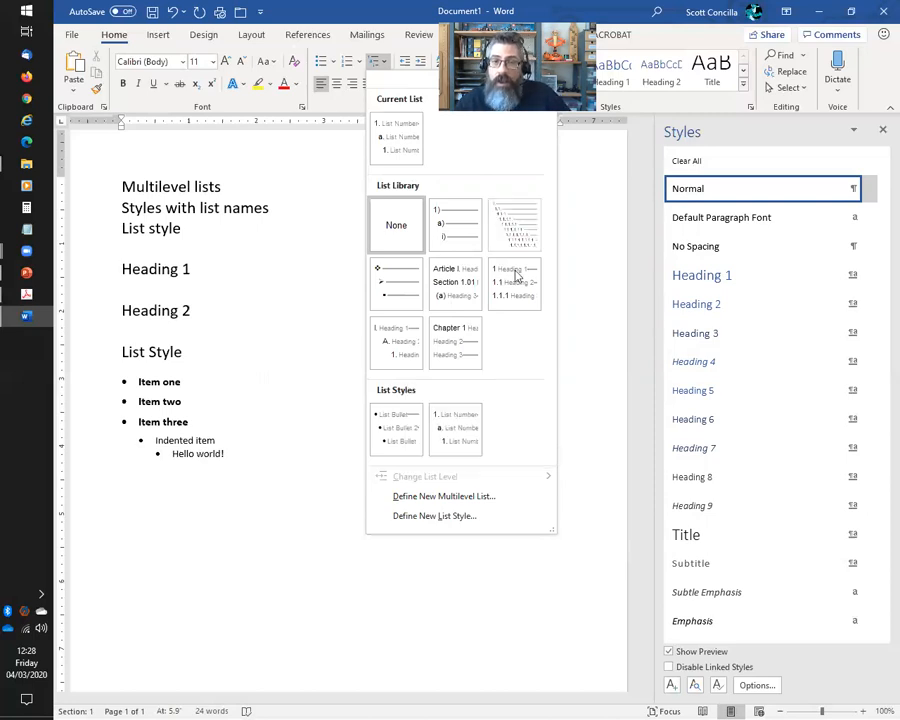
click(632, 14)
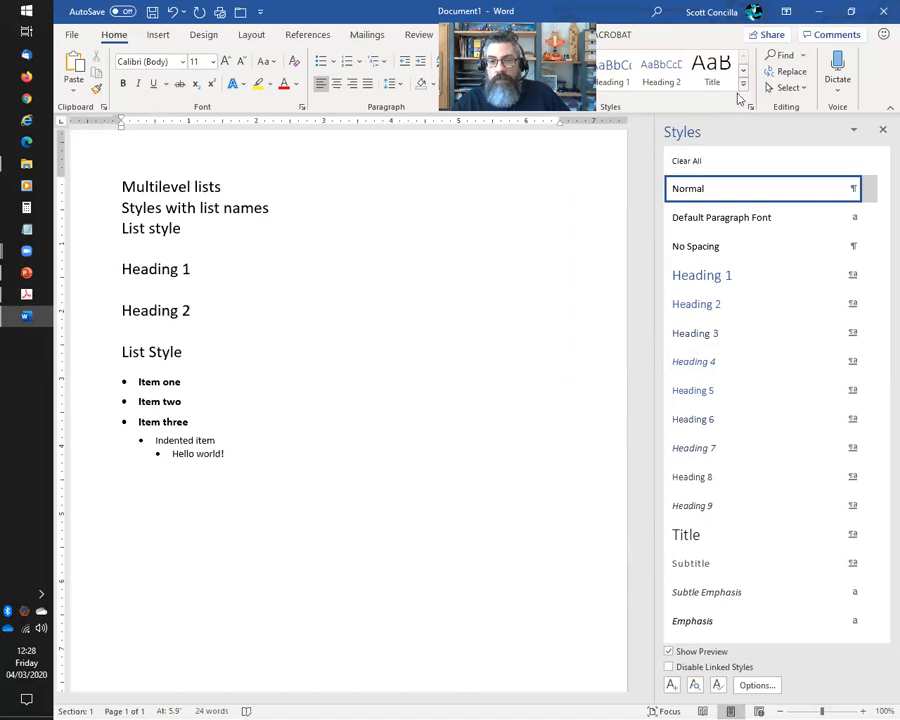
click(743, 84)
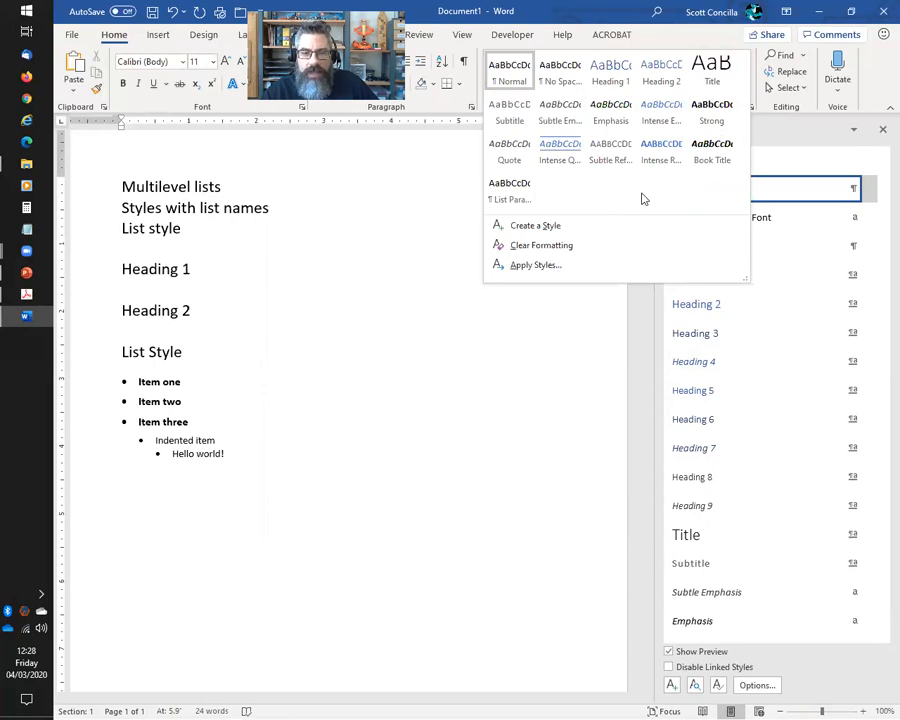
Apply List Number to the empty line and type Step one, Step two and Step three
click(592, 12)
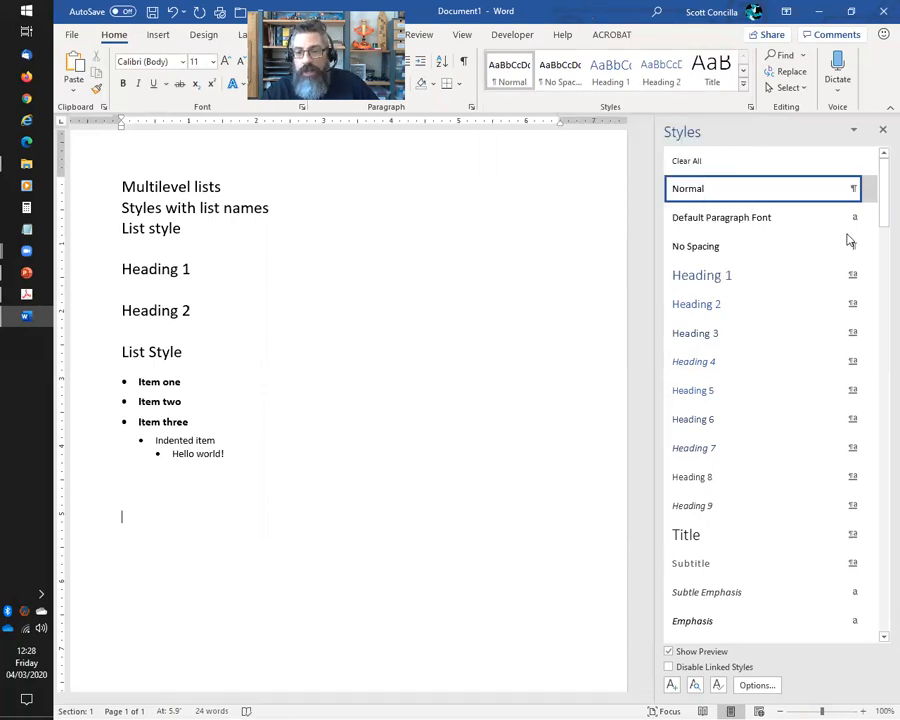
drag(884, 213, 884, 554)
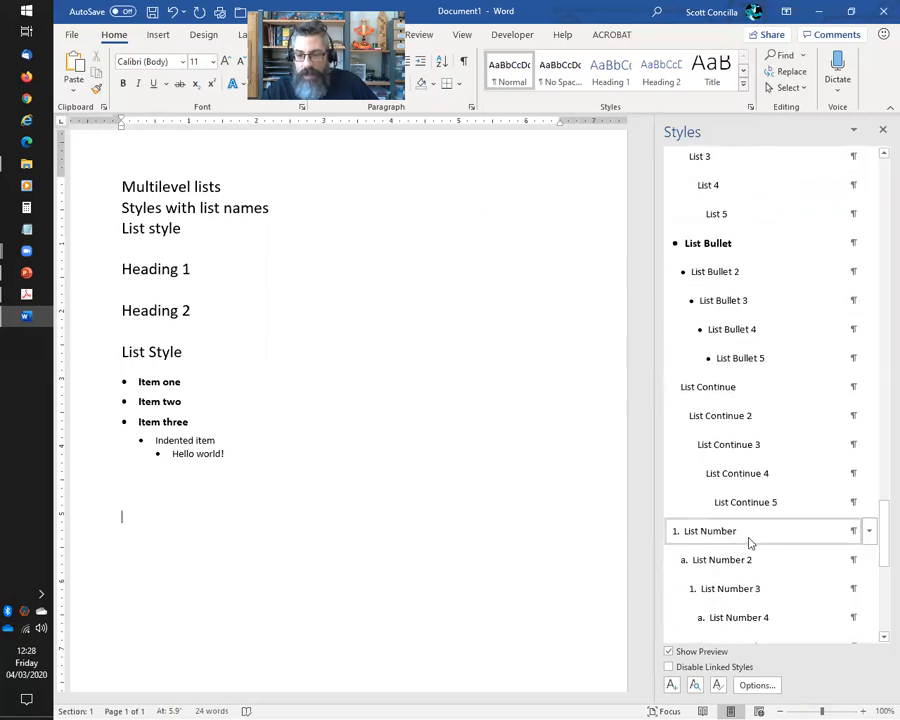
scroll(757, 612, down, 2)
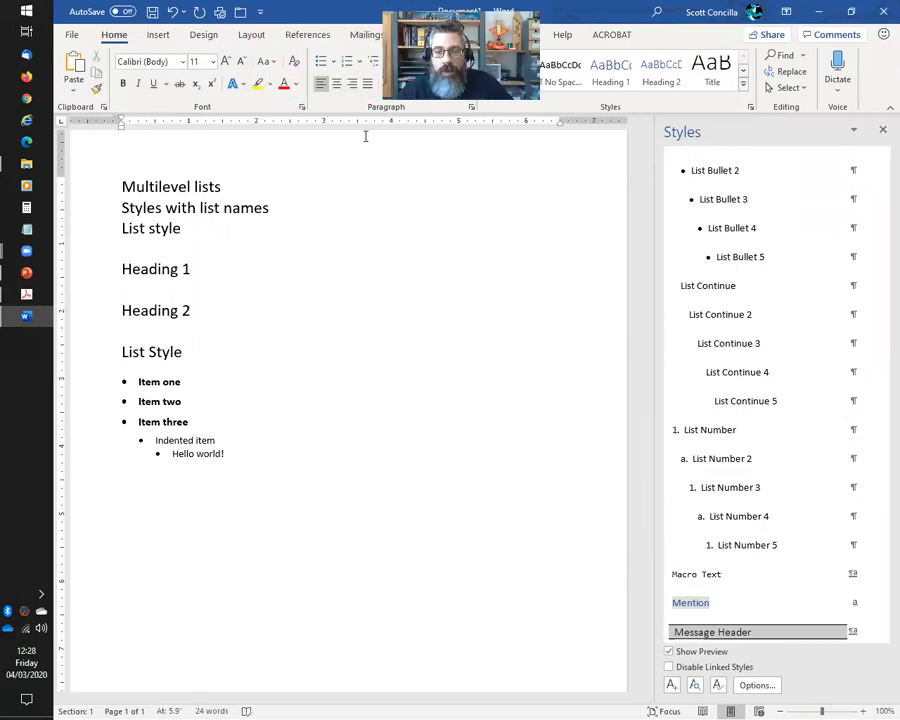
click(400, 514)
click(690, 430)
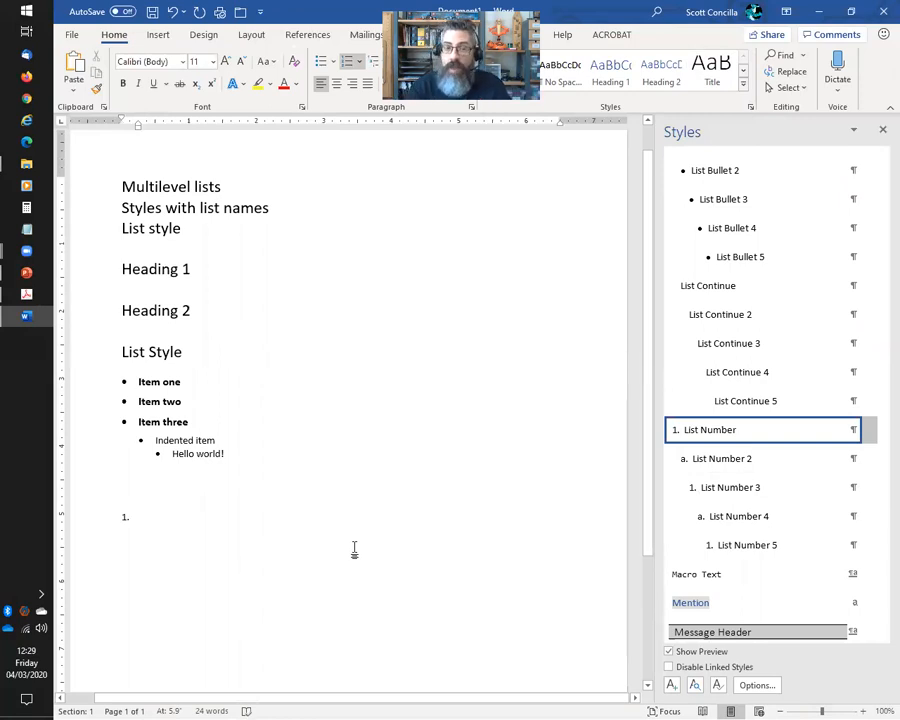
text(Step one)
key(Return)
text(Step two)
key(Return)
text(Step three)
key(Return)
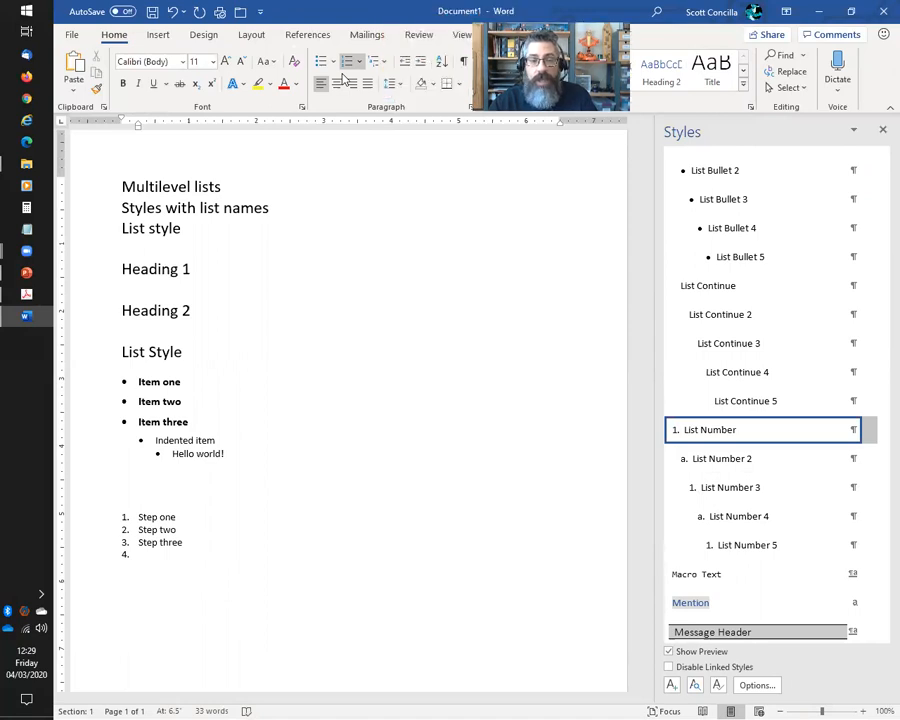
Add lettered Substep items a–c beneath, then promote the last item to 'Step four'
click(420, 61)
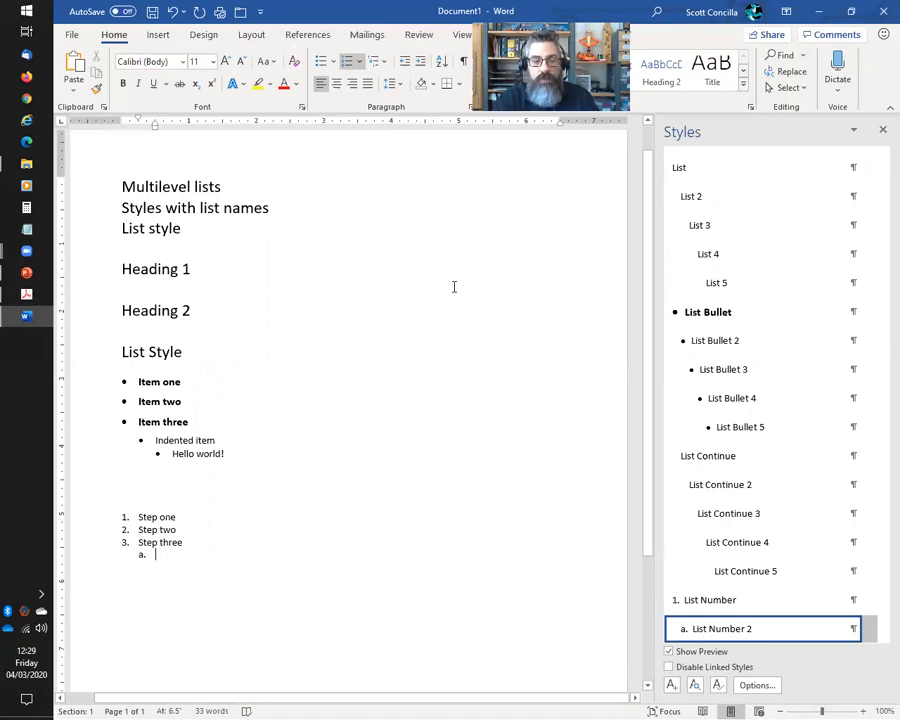
text(Subste)
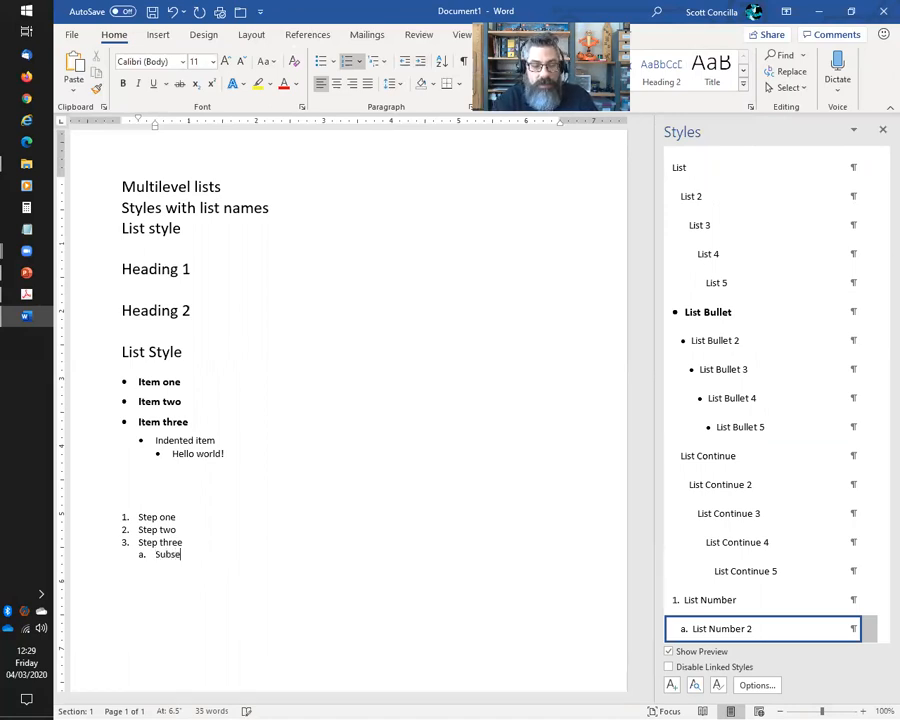
text(p)
key(Return)
text(Substep)
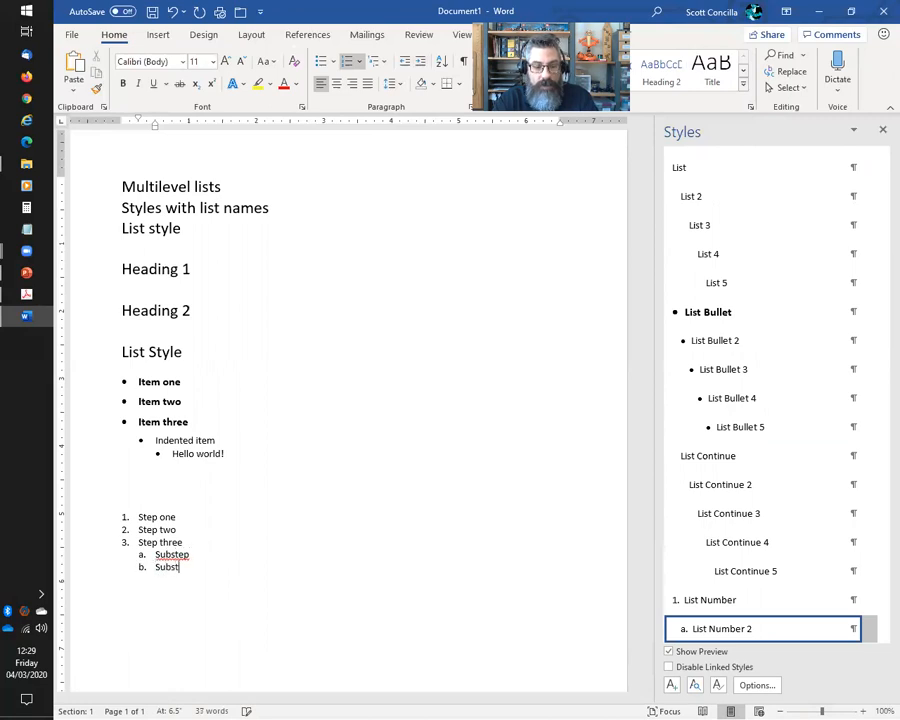
key(Return)
text(Substep)
key(Return)
text(Substep)
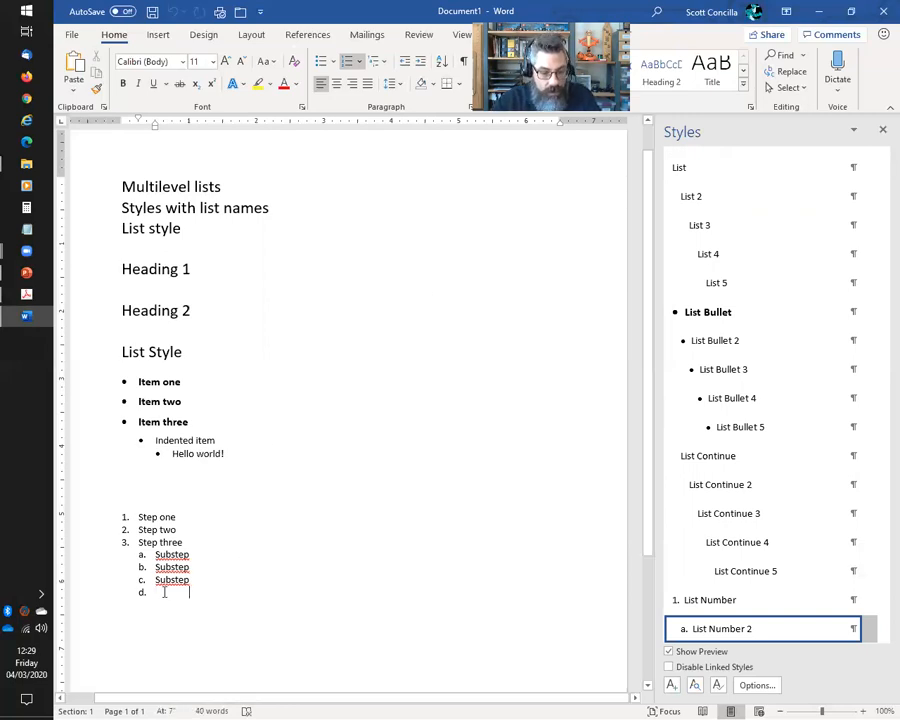
key(BackSpace)
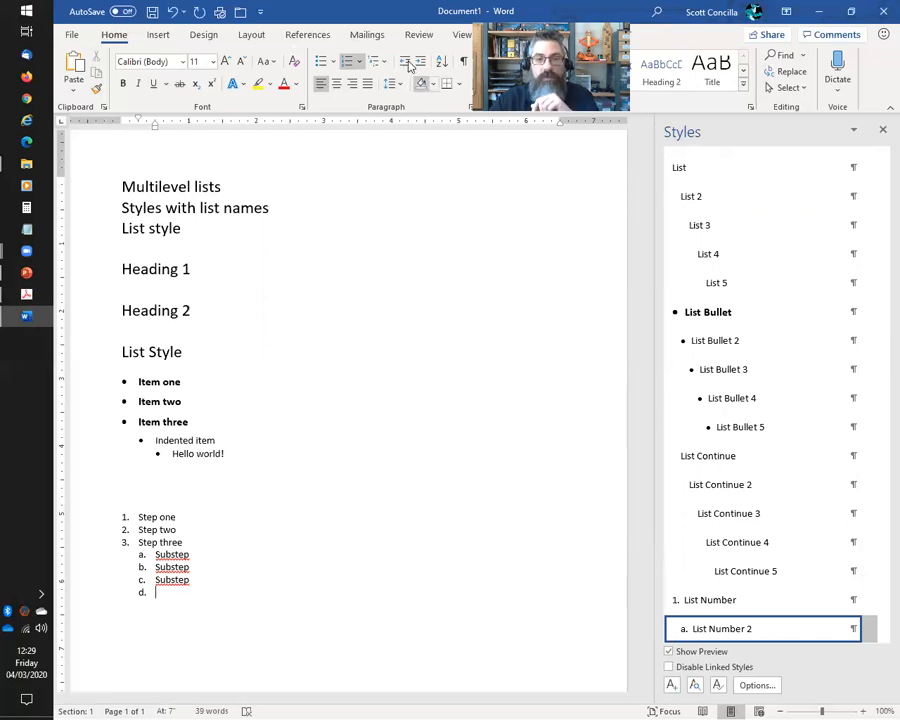
click(407, 66)
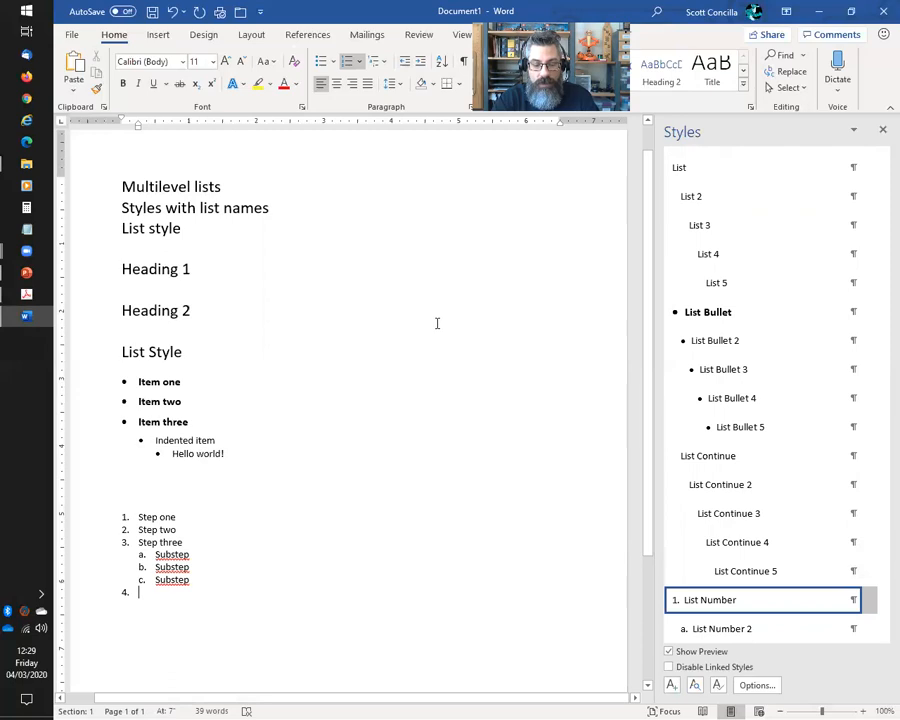
text(Step four)
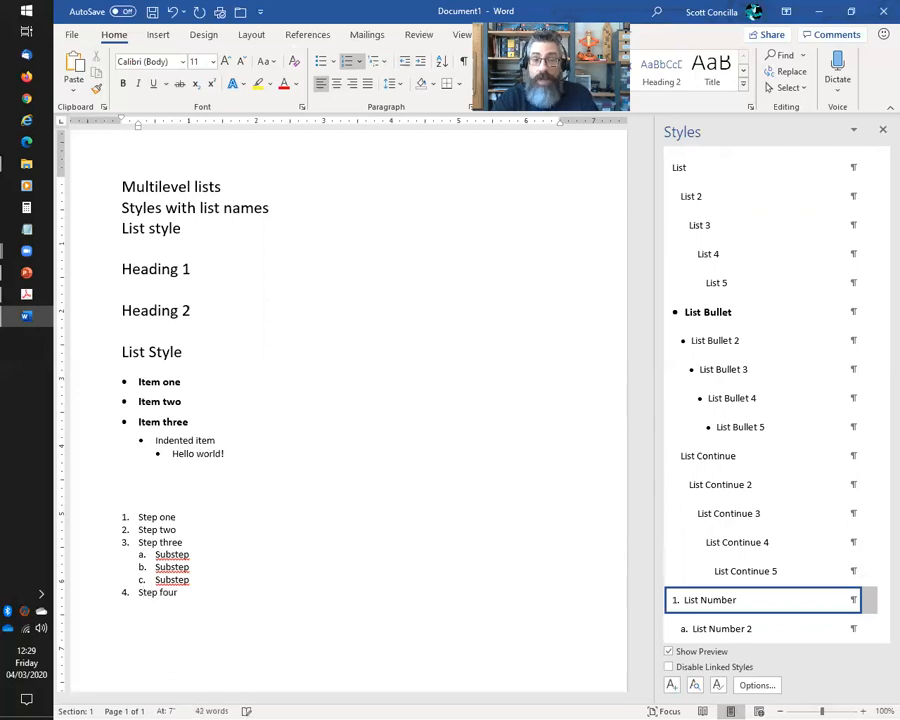
End the list after Step four, generate sample paragraphs with =rand(), and open the List Number style's dropdown
key(Return)
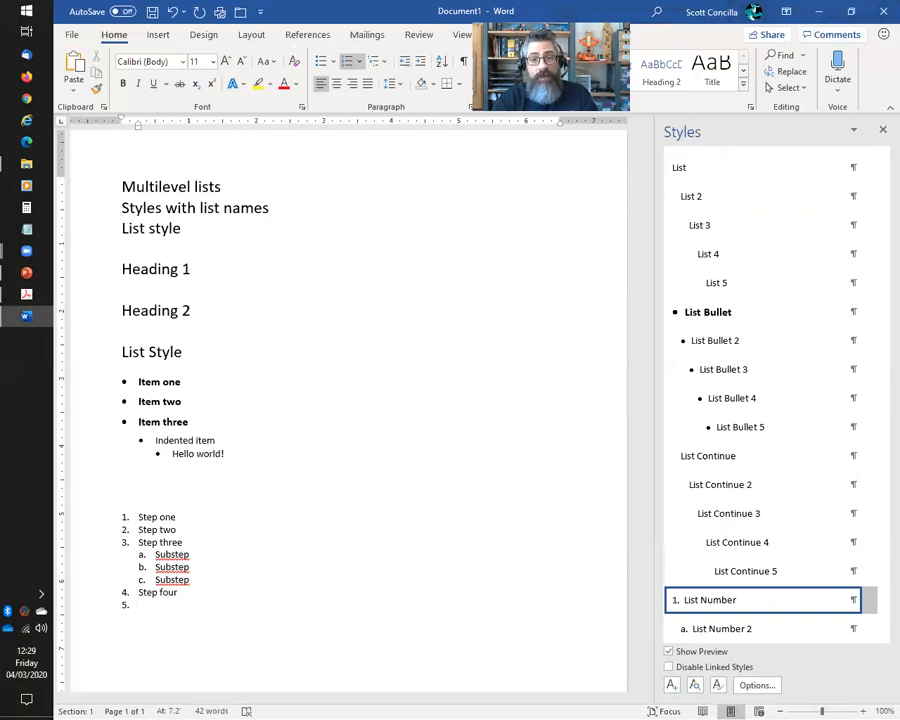
key(BackSpace)
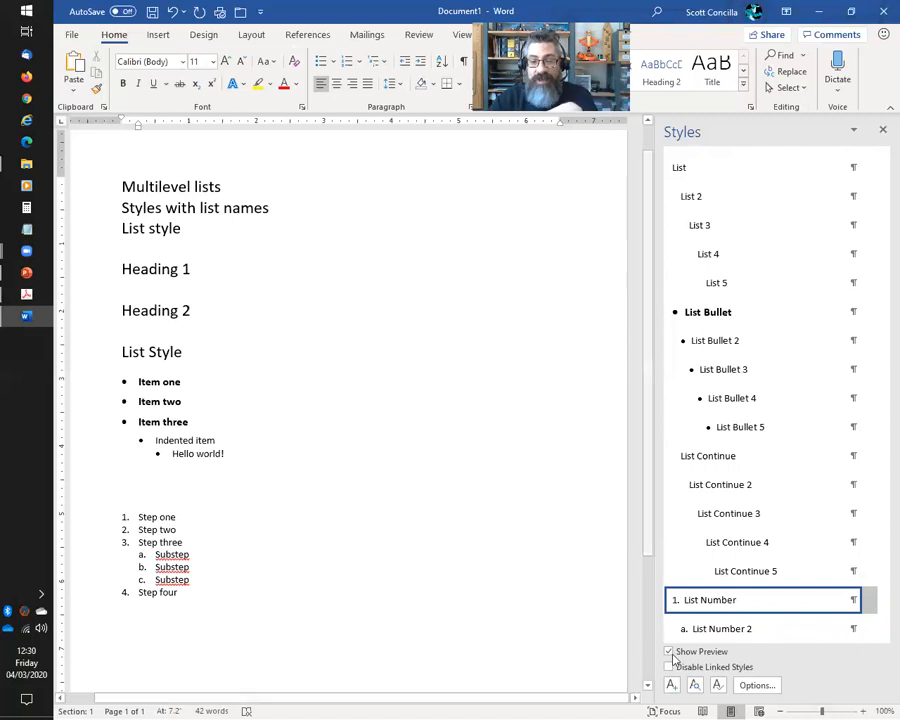
mouse_move(707, 614)
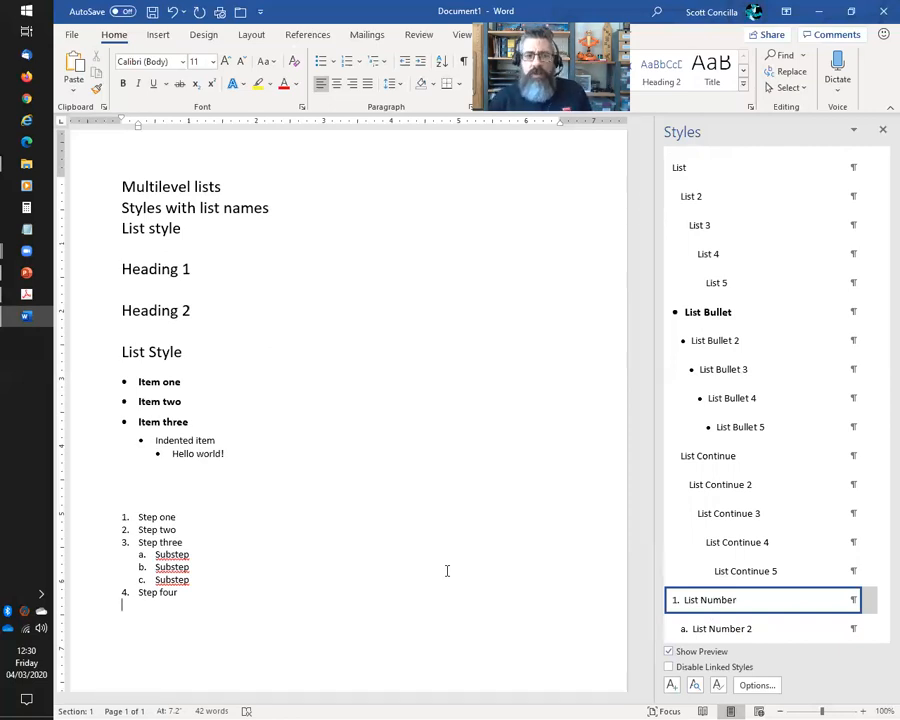
key(Return)
text(=ra)
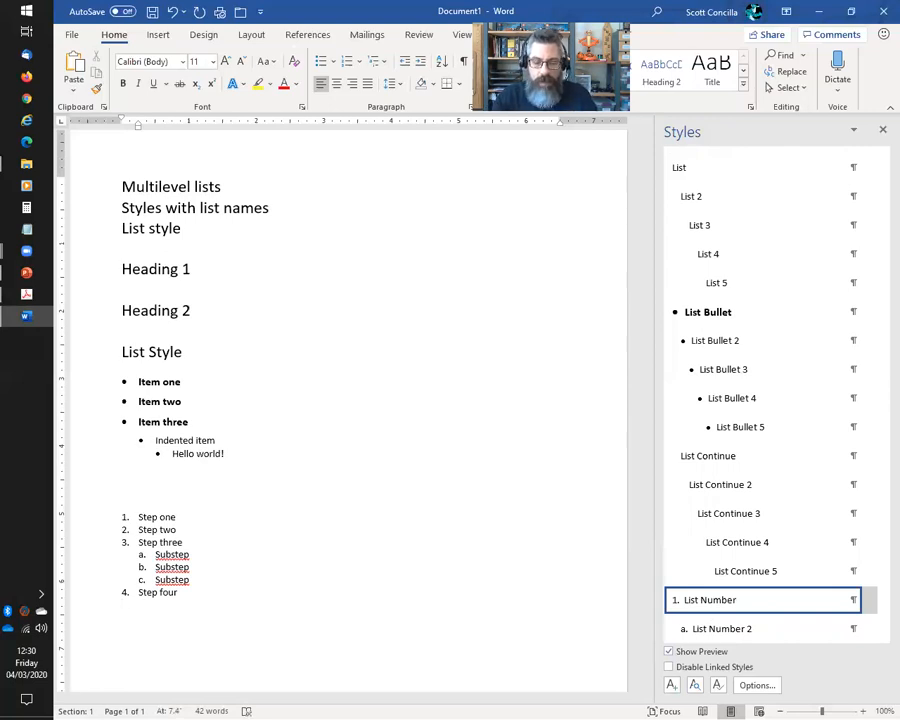
text(nd())
key(Return)
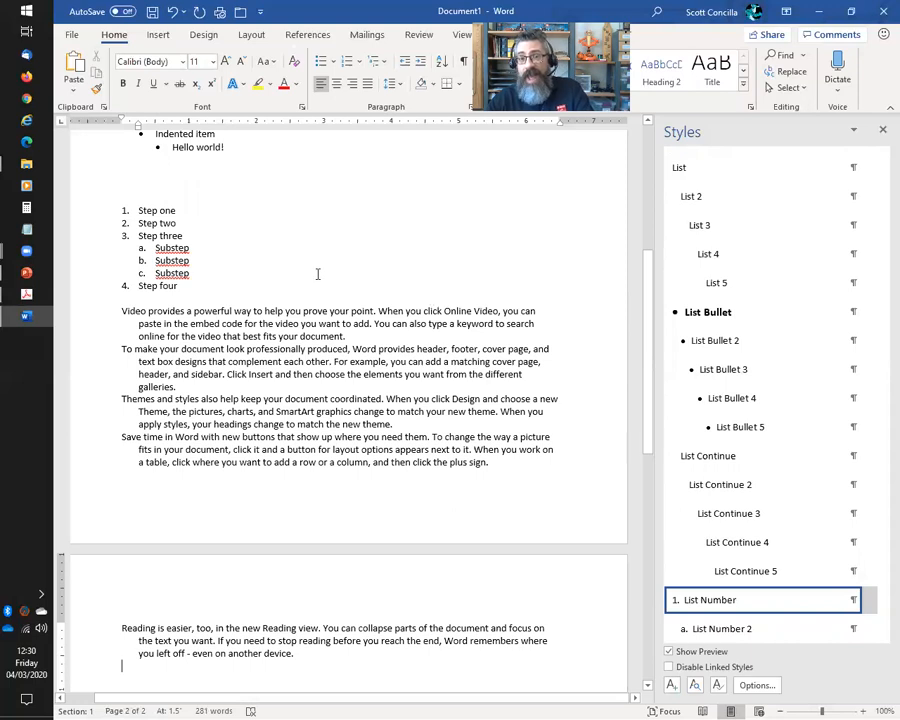
click(178, 301)
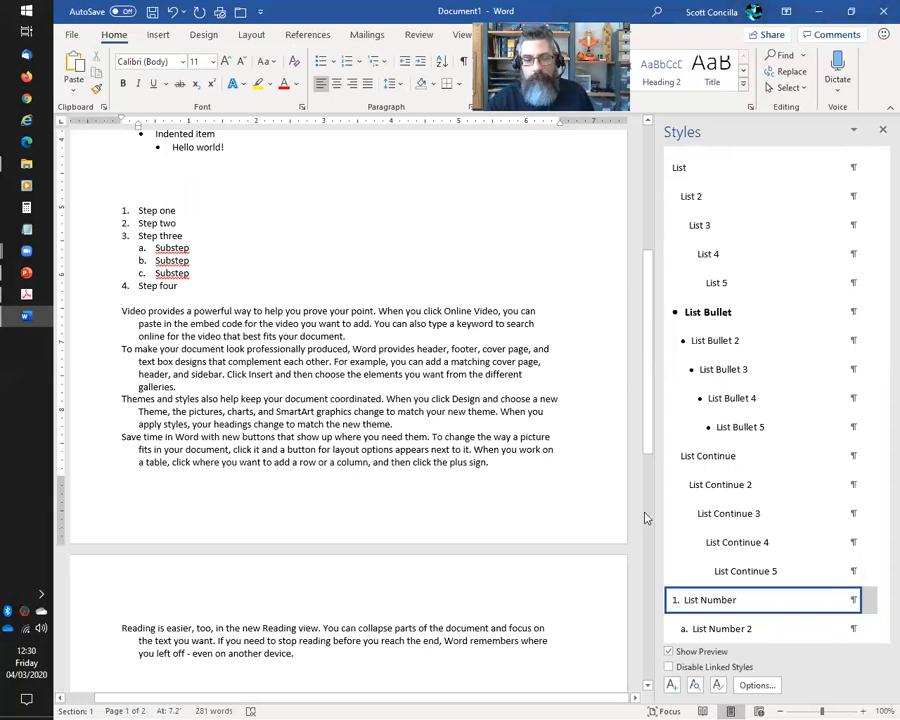
click(869, 602)
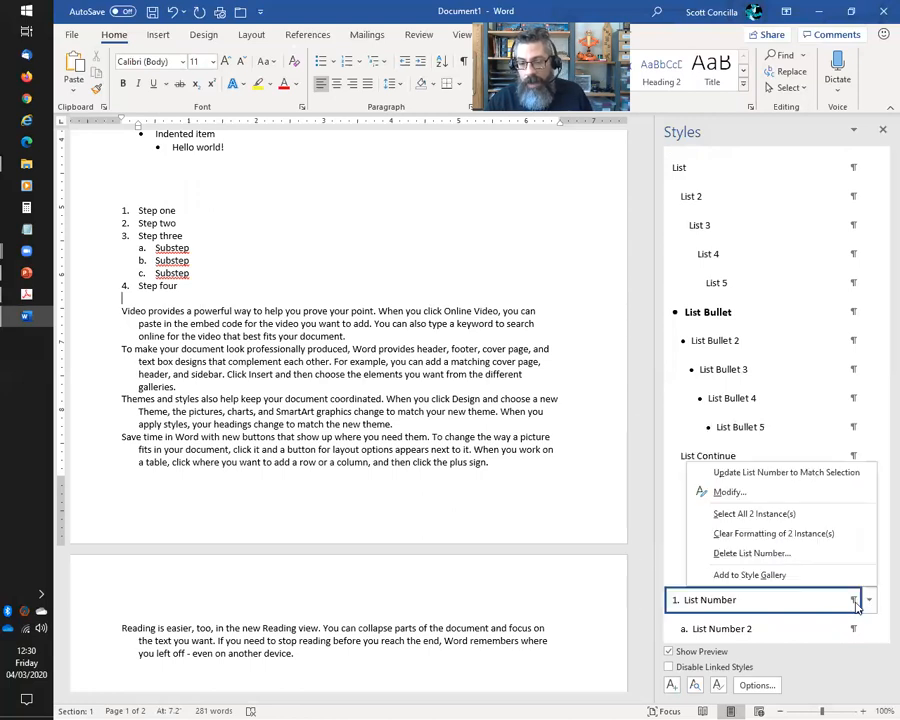
Modify the List Number style to 14 pt orange text, then undo it back to 11 pt black
click(717, 492)
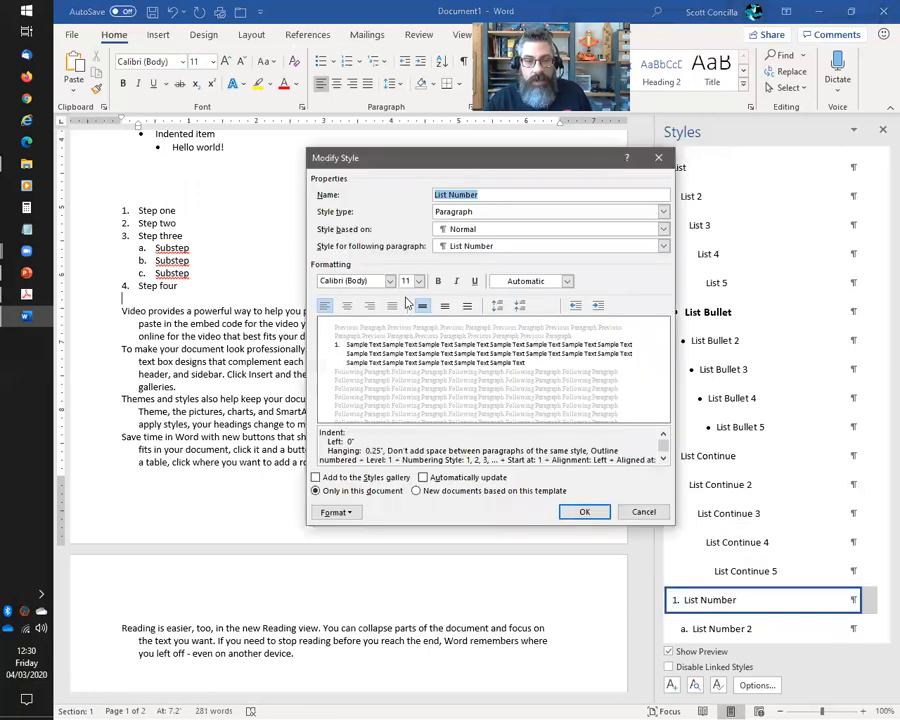
click(418, 282)
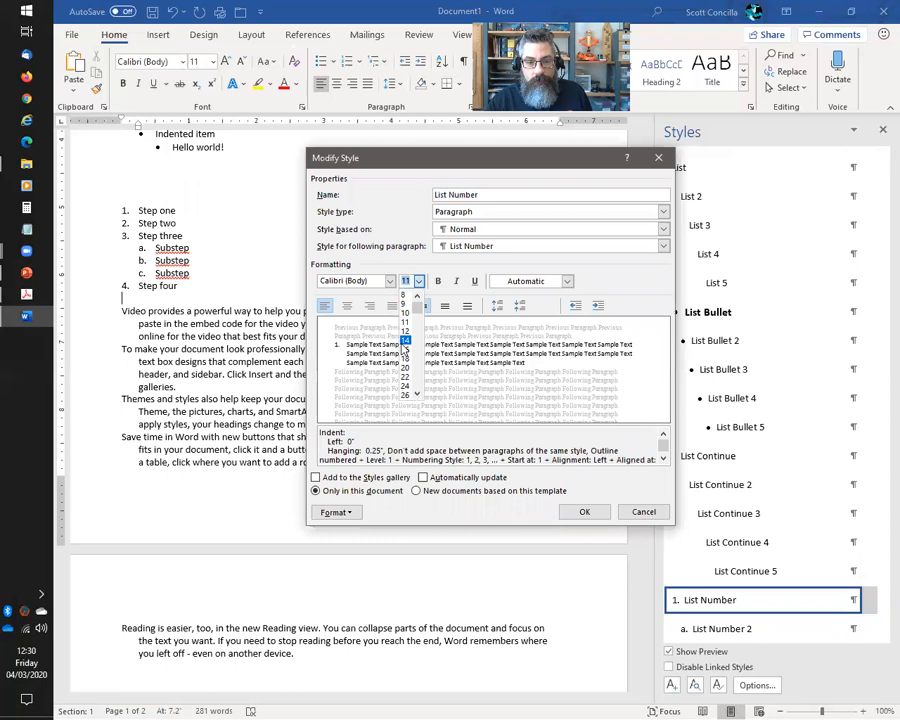
click(406, 339)
click(567, 281)
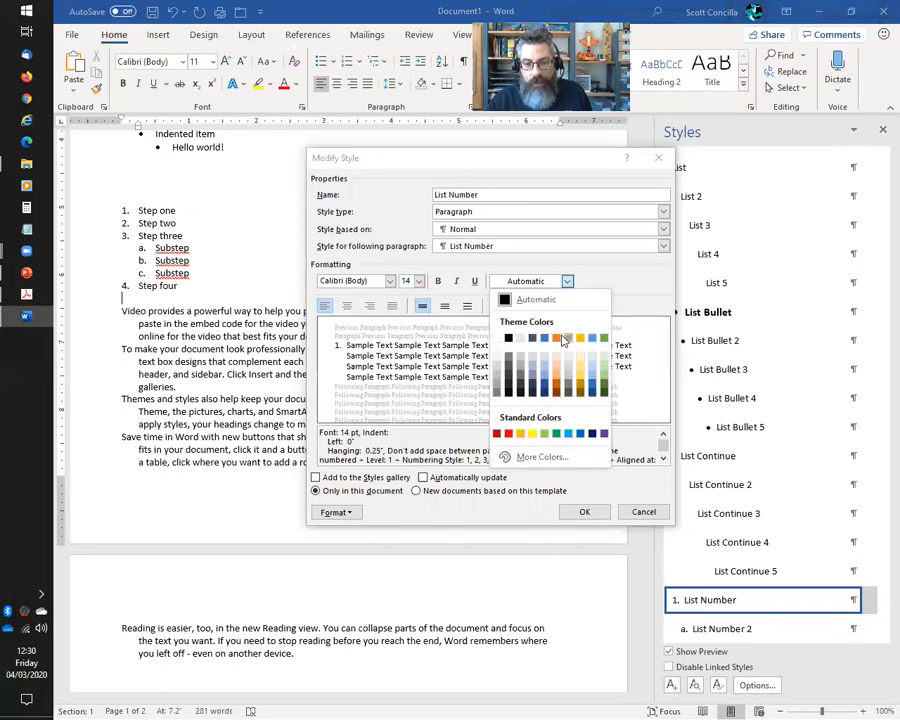
click(555, 331)
click(587, 512)
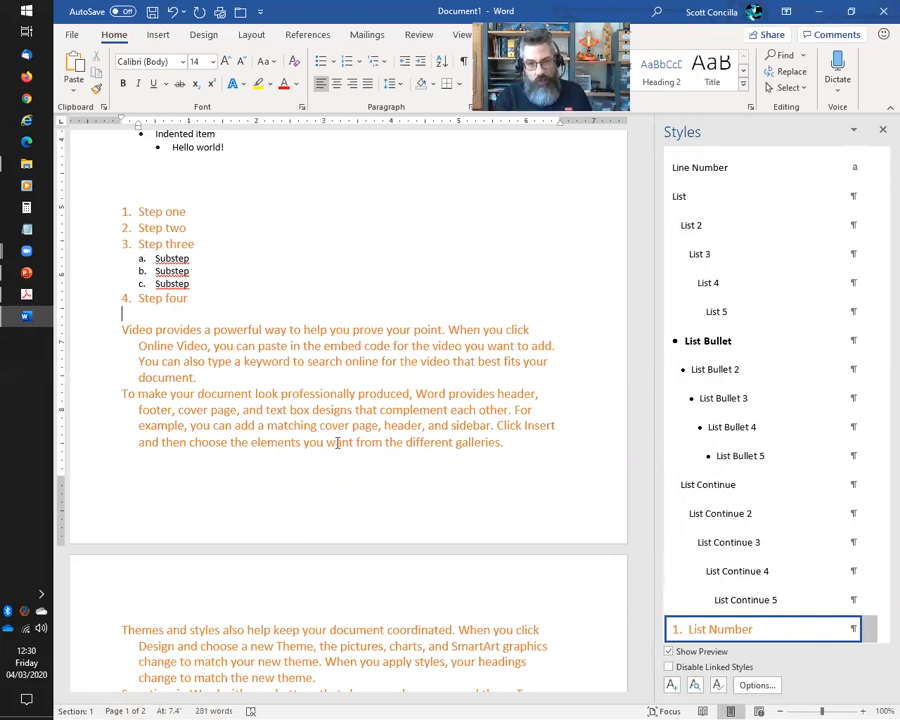
key(ctrl+z)
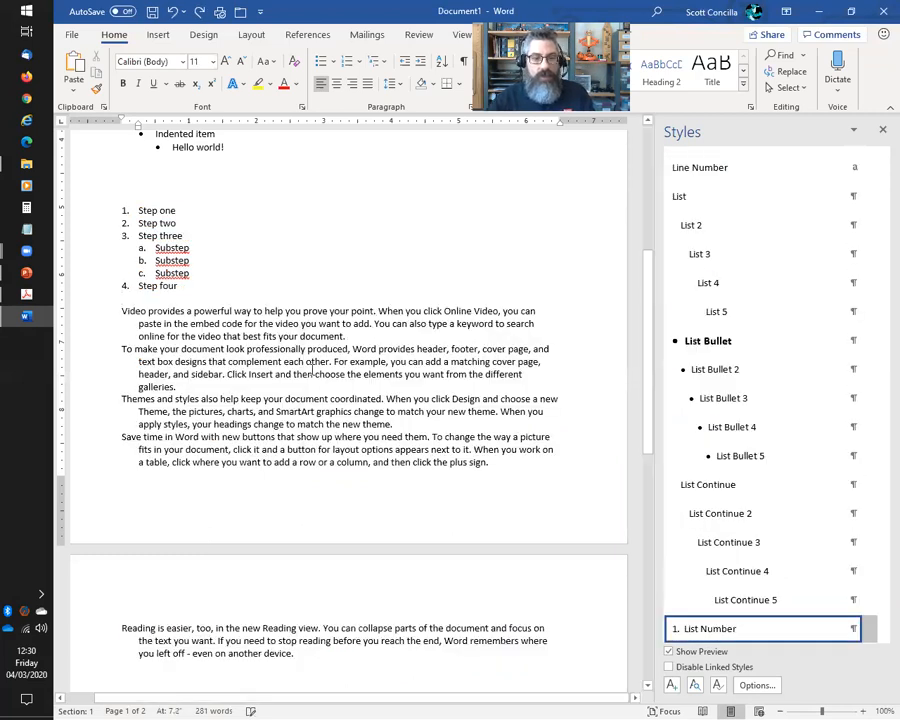
Reset the five sample paragraphs to Normal style and go to the document's last empty line
drag(95, 318, 104, 672)
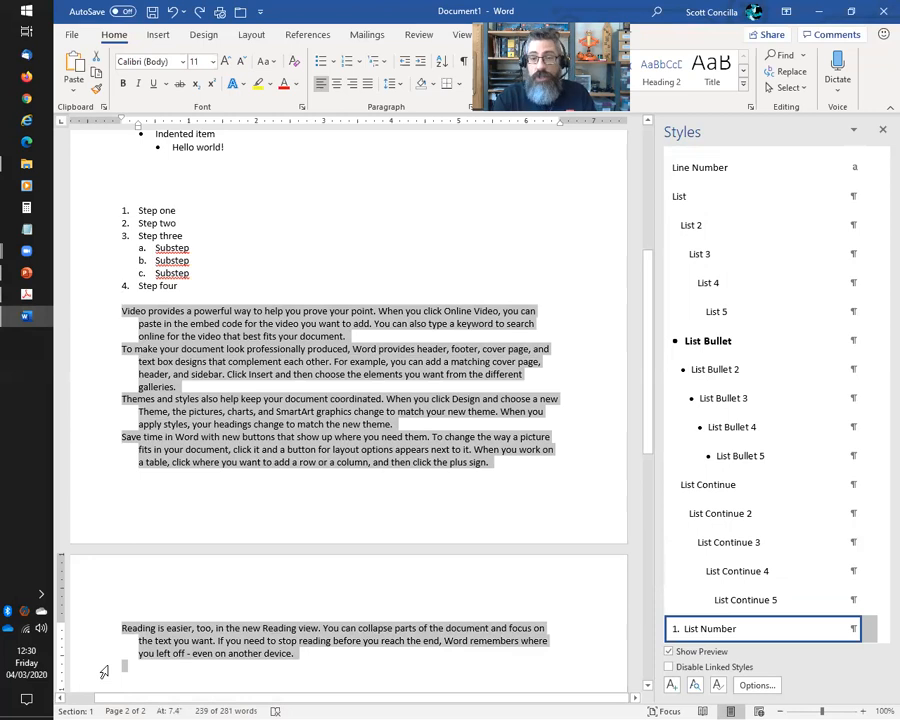
key(ctrl+shift+n)
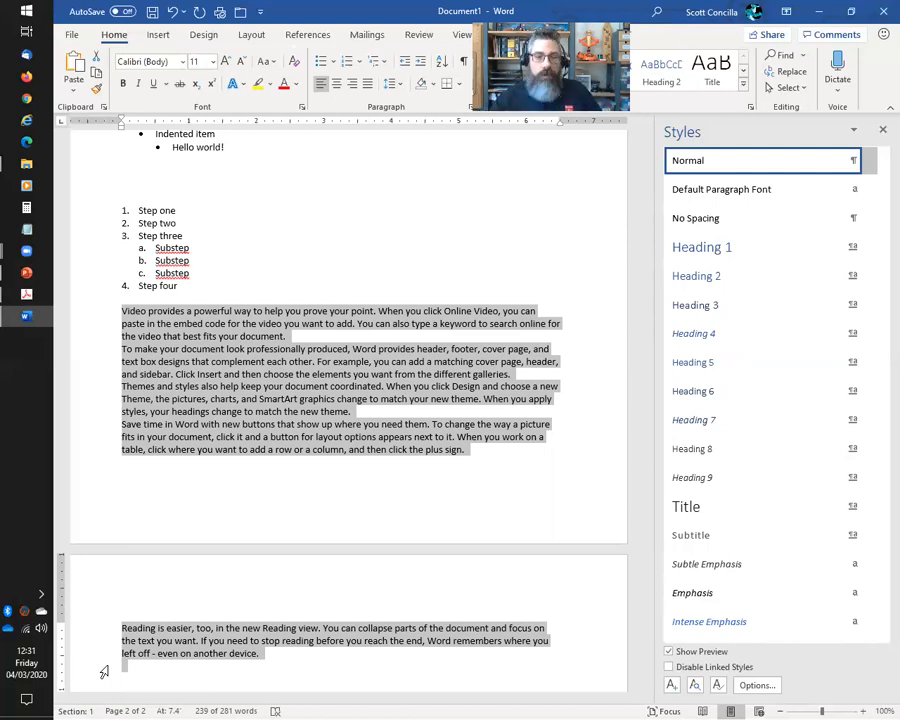
key(Up)
key(Up)
key(Up)
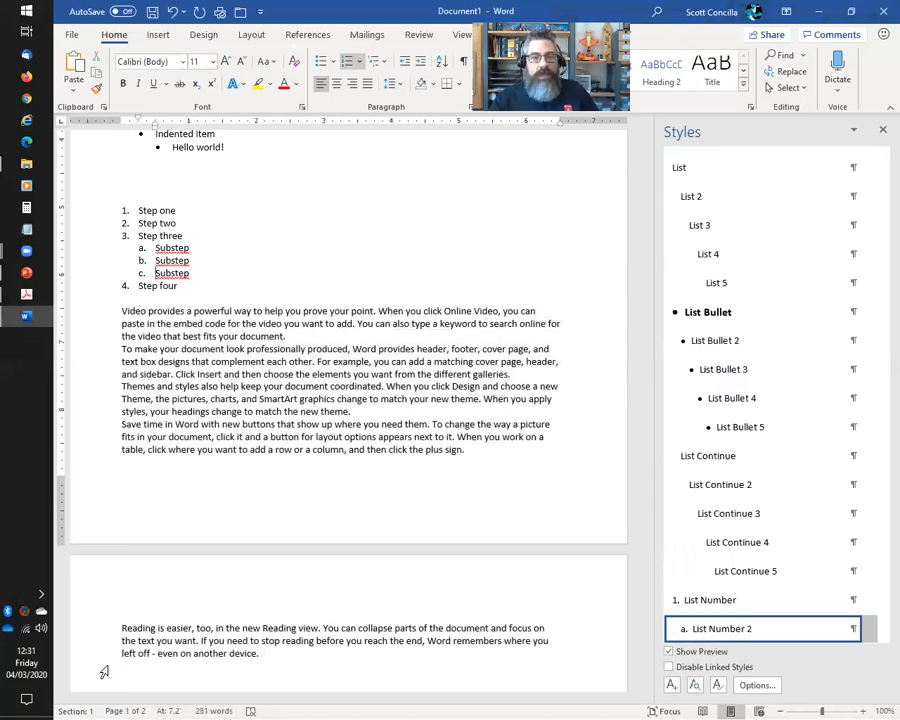
key(Down)
key(Down)
key(Down)
key(Down)
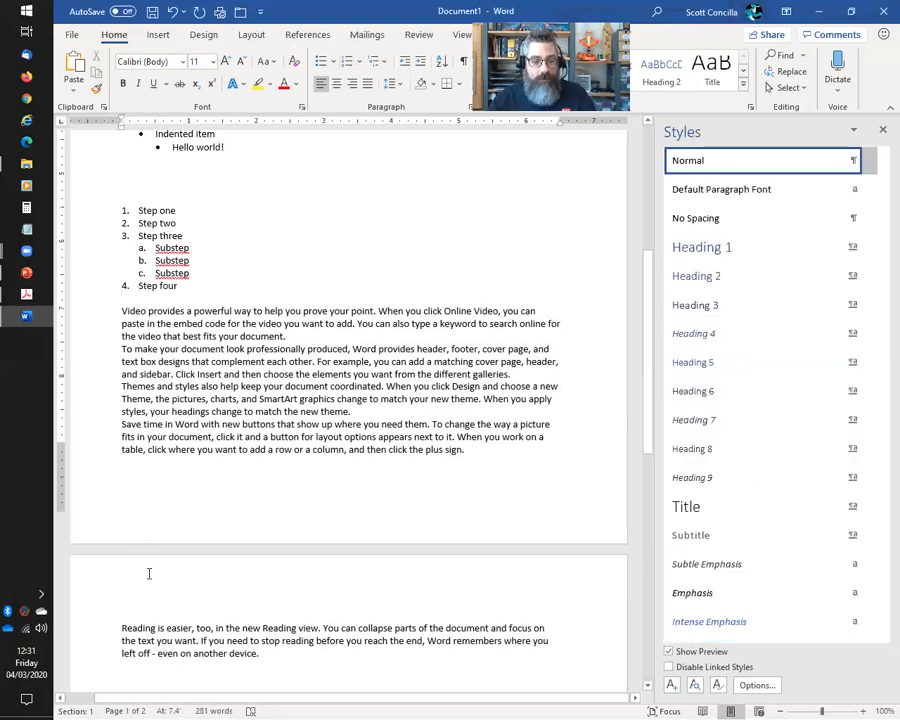
scroll(302, 520, down, 3)
key(ctrl+End)
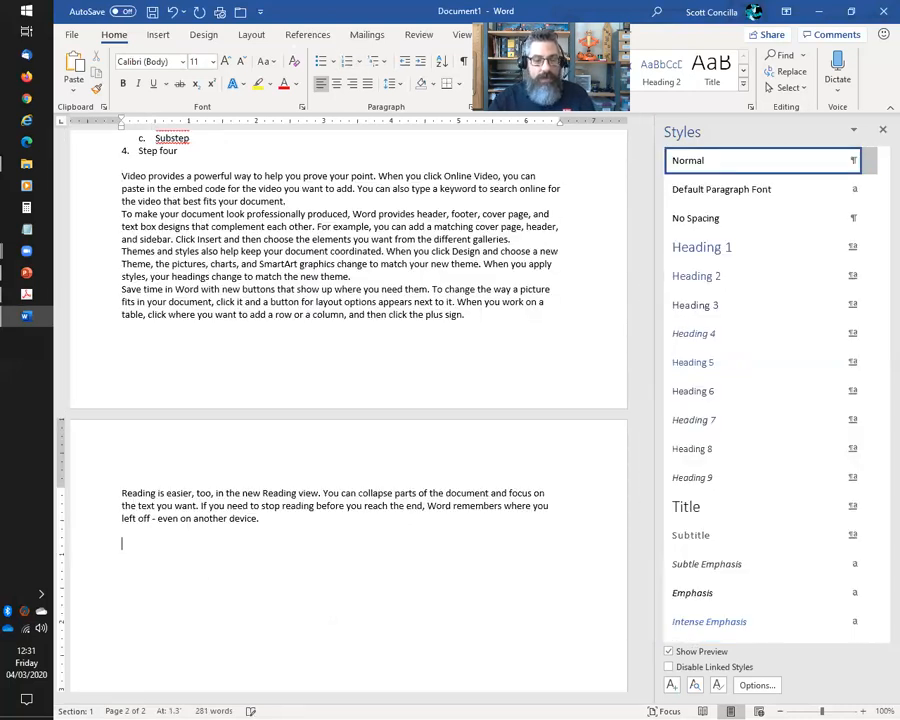
Try the List Bullet style on the empty last line, then undo it
scroll(797, 502, down, 5)
scroll(797, 513, down, 10)
scroll(797, 522, down, 12)
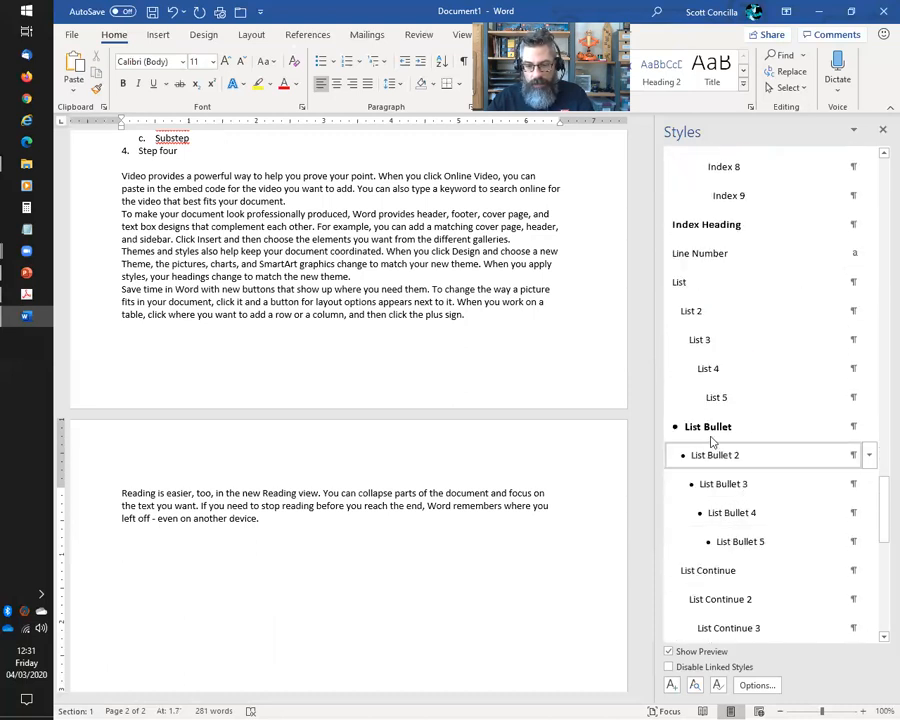
click(712, 429)
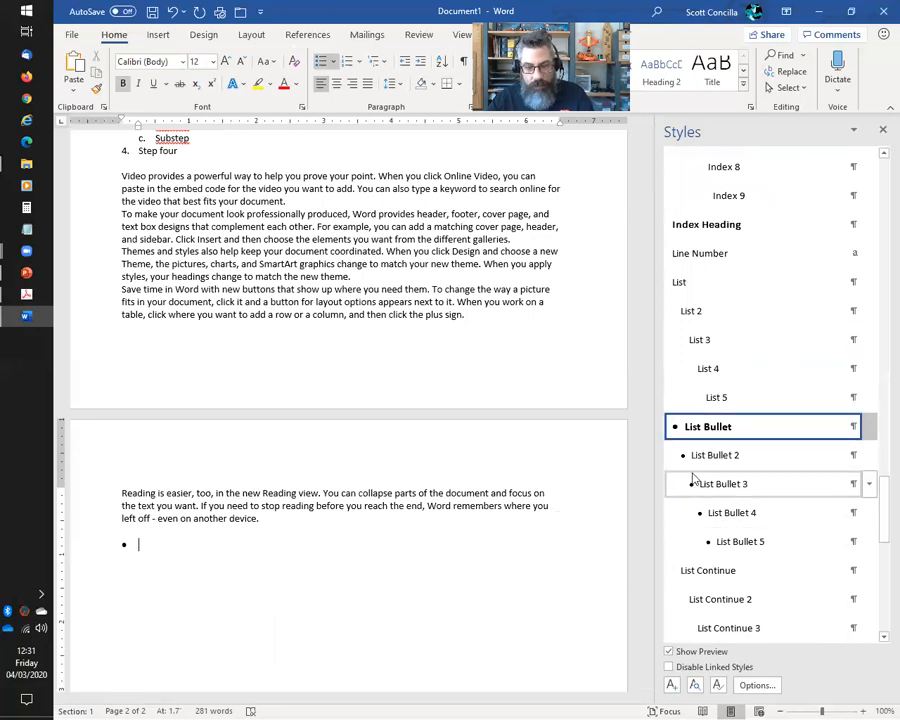
key(ctrl+z)
scroll(822, 498, down, 3)
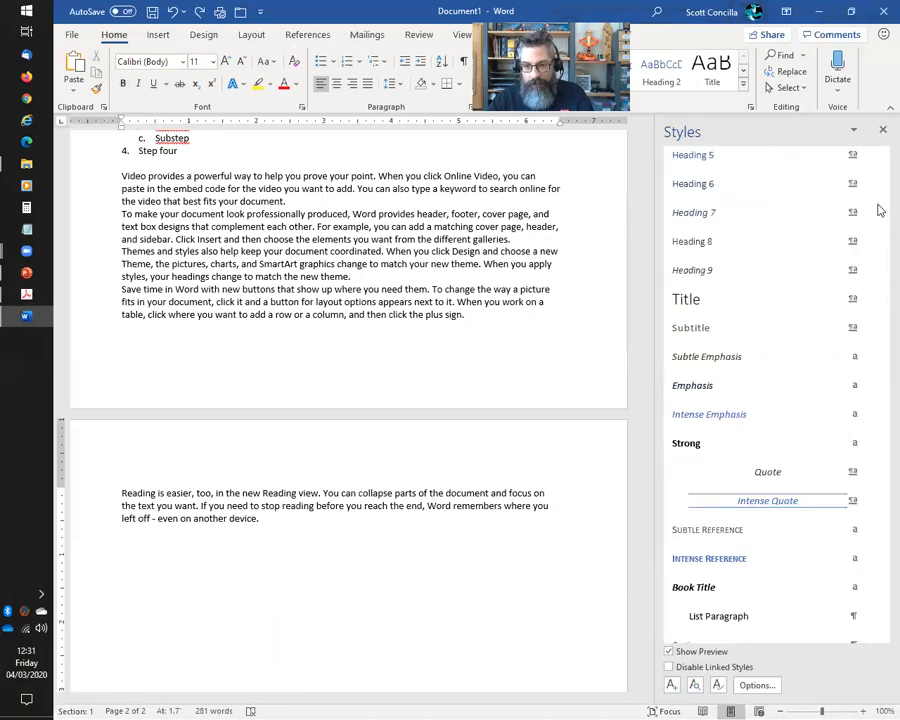
Set the Styles pane to show only In use styles and apply List Number to the last line
click(760, 686)
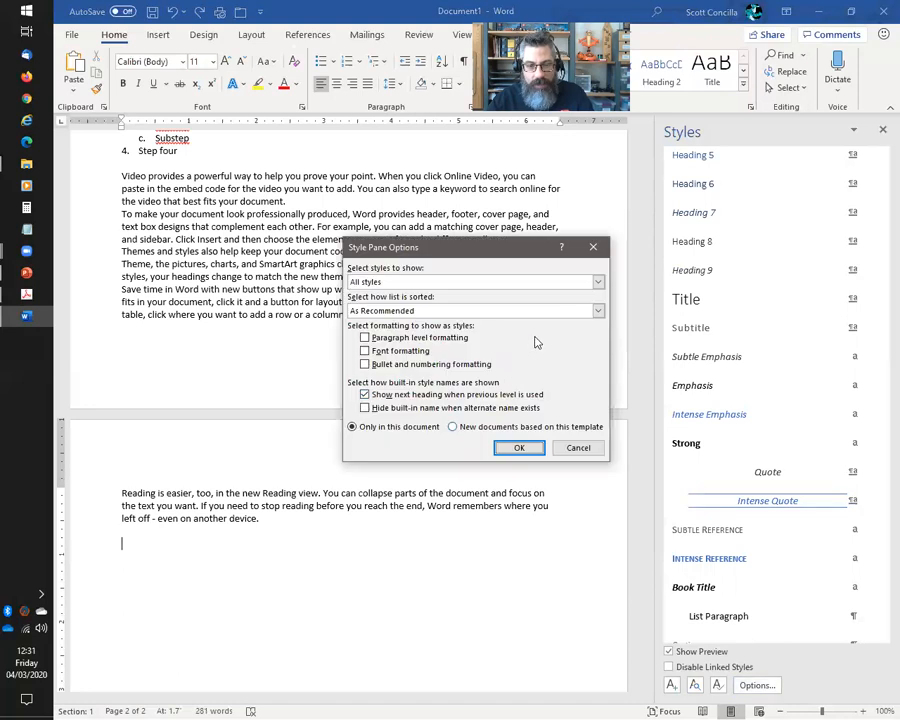
click(597, 282)
click(440, 304)
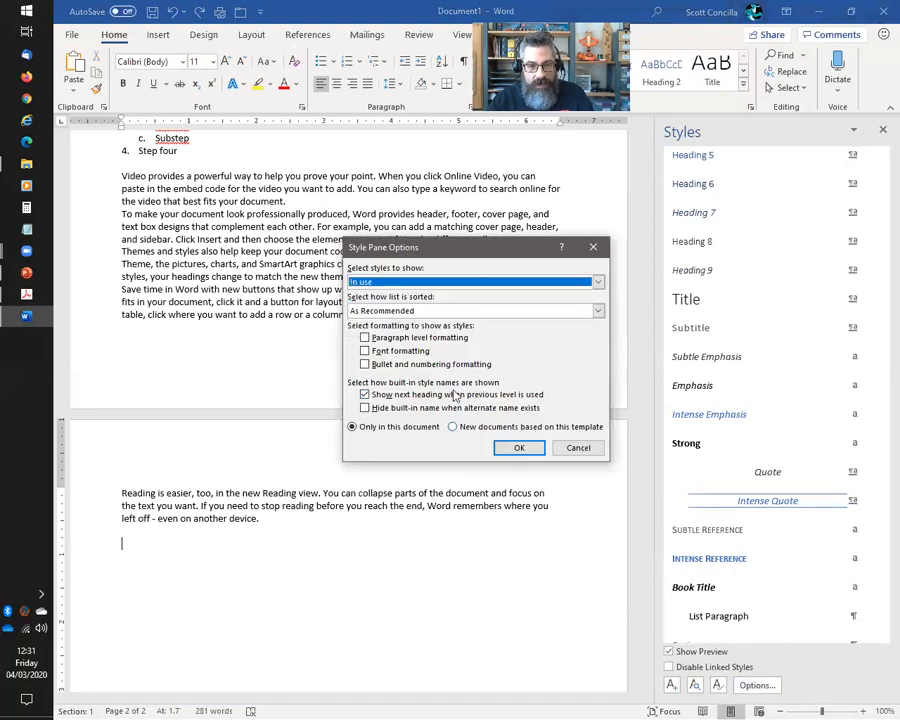
click(507, 448)
click(703, 316)
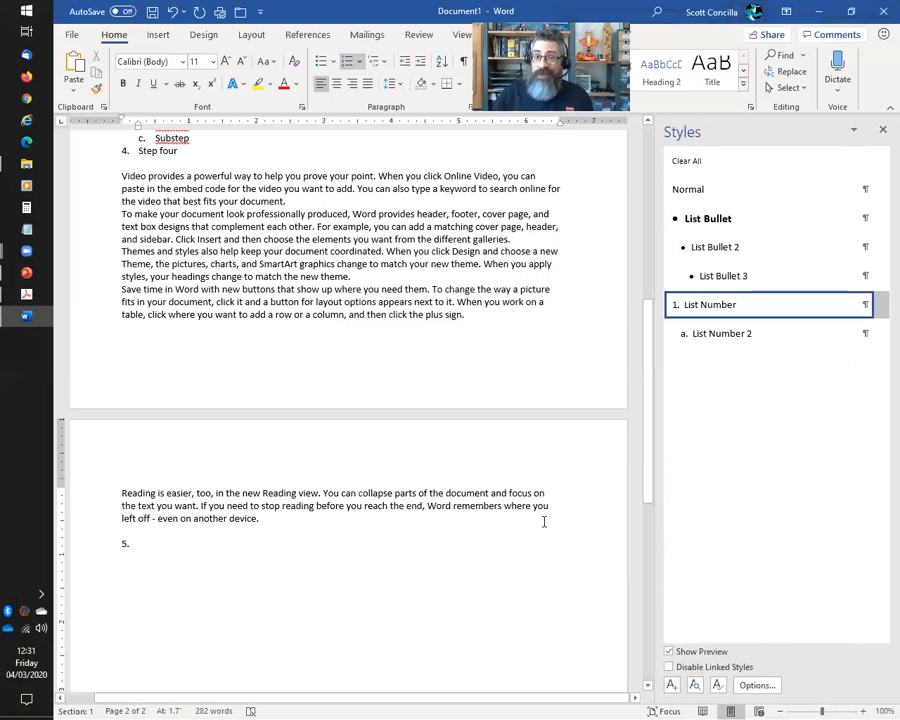
Restart the last list item's numbering at 1 instead of 5
right_click(125, 545)
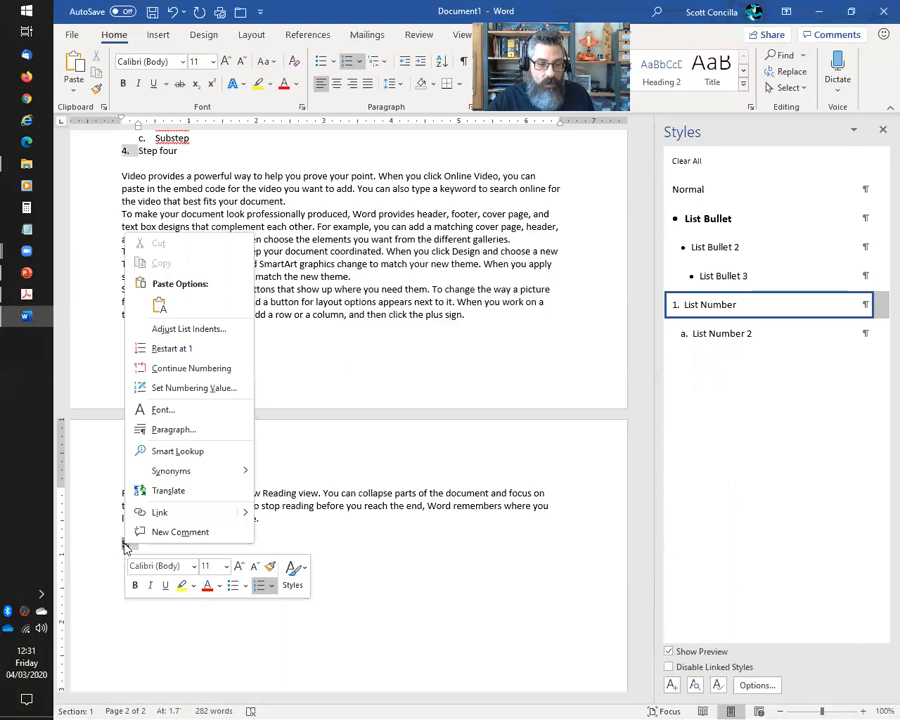
click(181, 348)
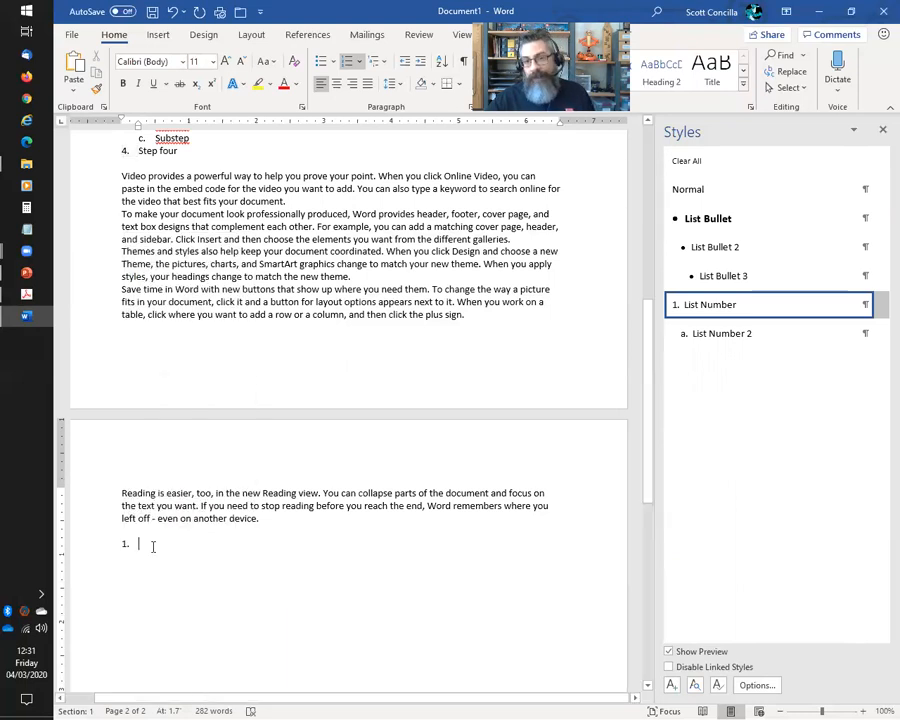
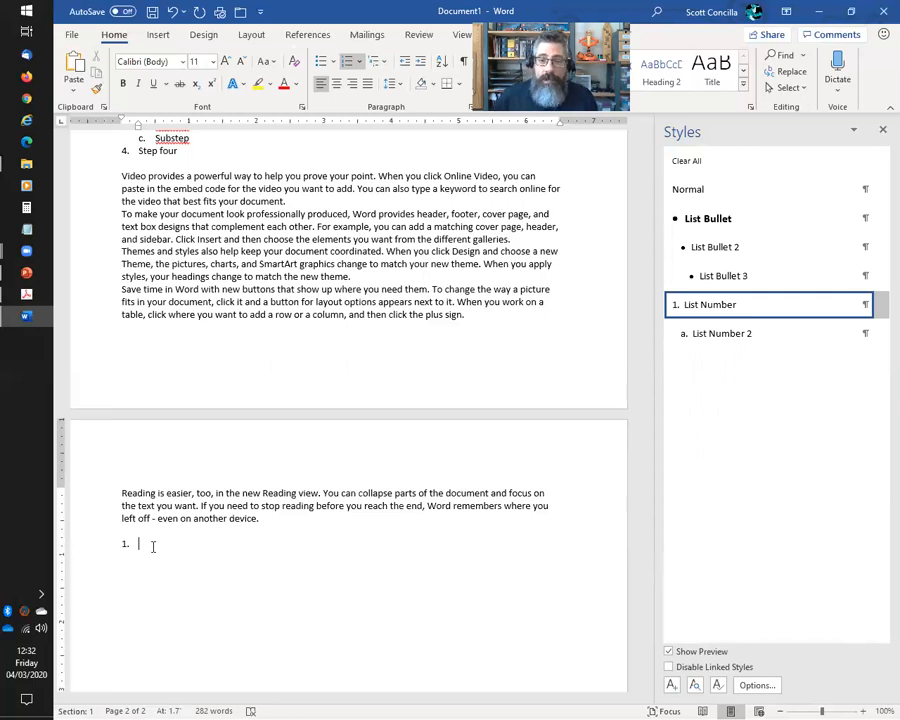
Remove the numbering from the empty '1.' item and scroll back up to page 1
key(BackSpace)
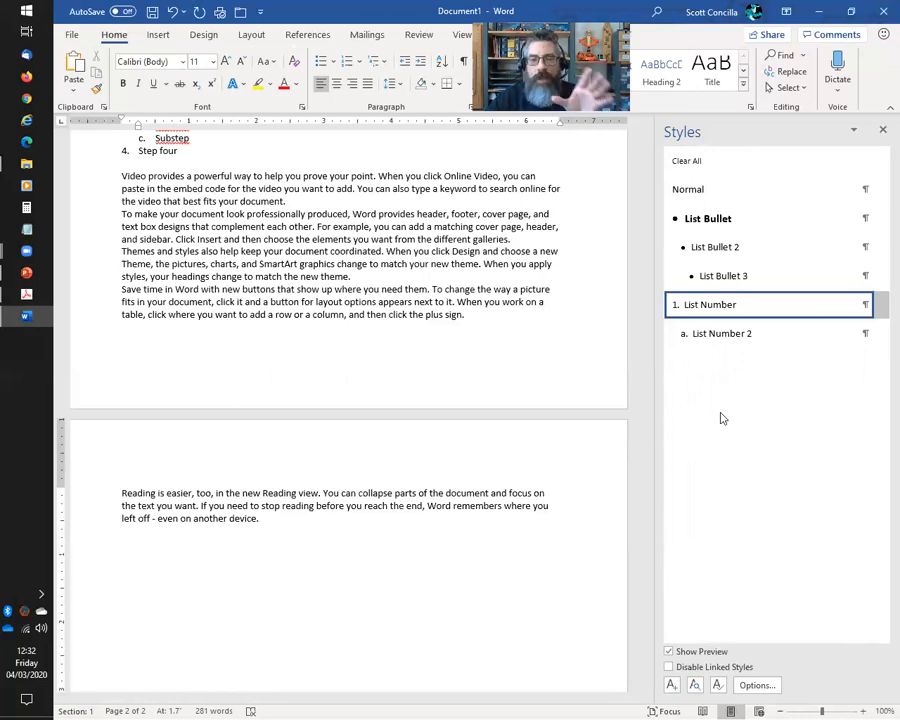
scroll(440, 350, up, 5)
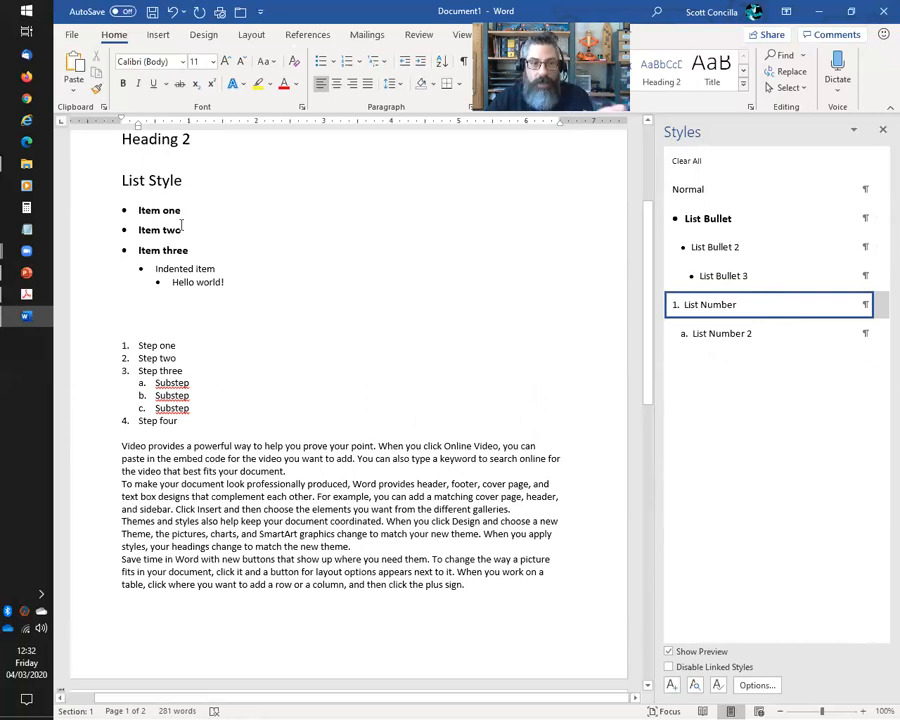
Modify the List Bullet style to turn off bold and use the green Accent 6 font colour
click(880, 218)
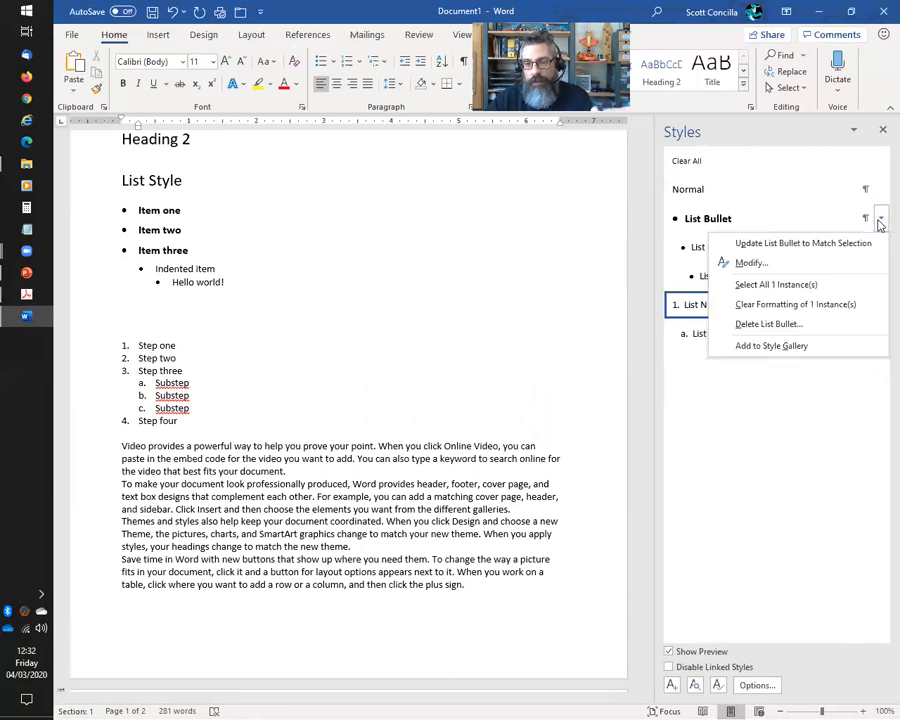
click(752, 263)
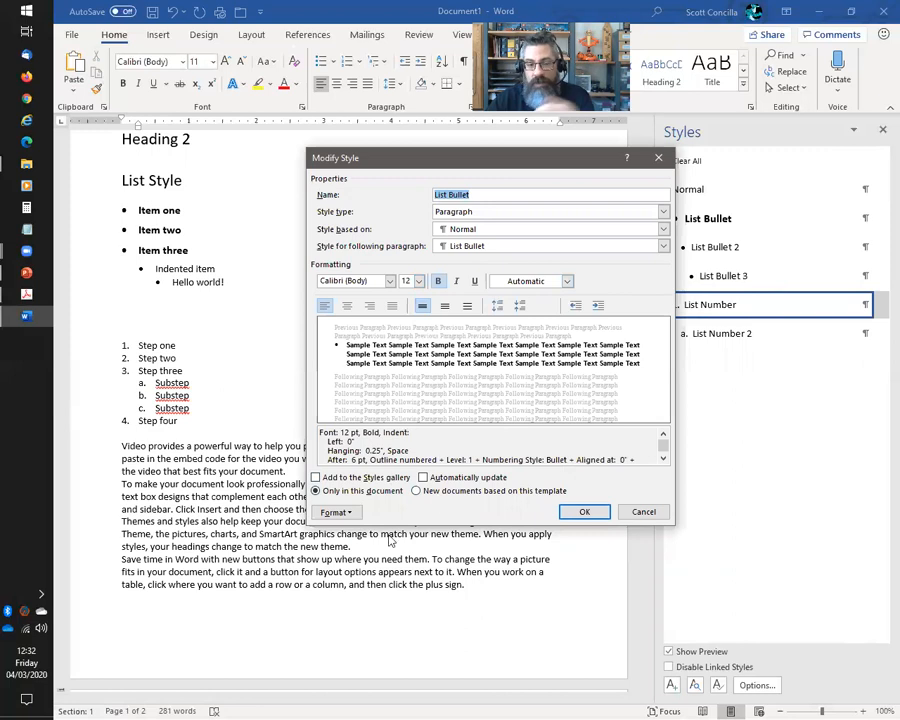
click(343, 512)
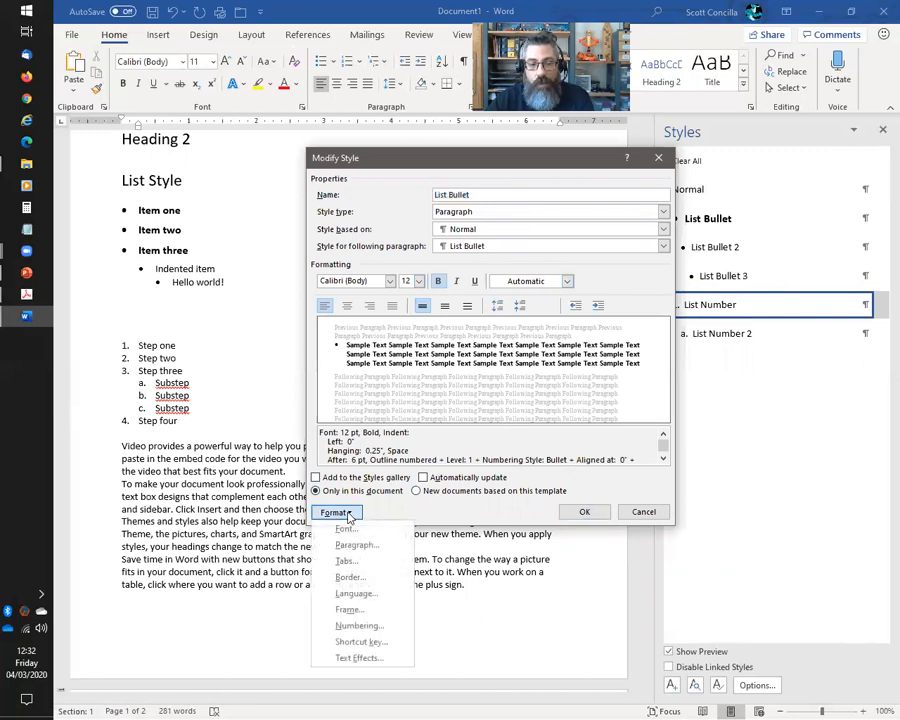
click(442, 508)
click(440, 282)
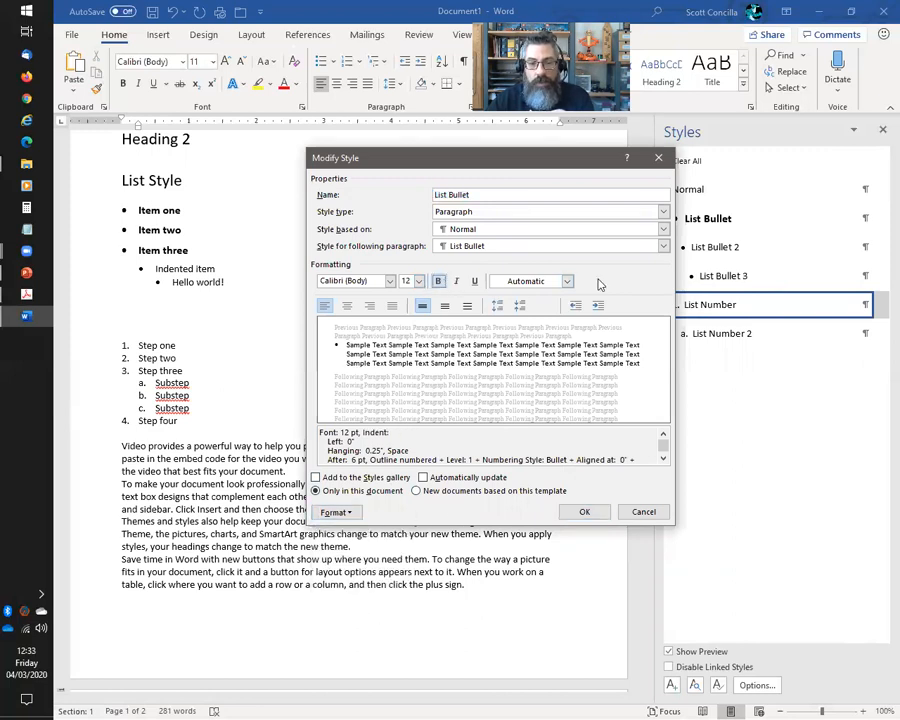
click(568, 281)
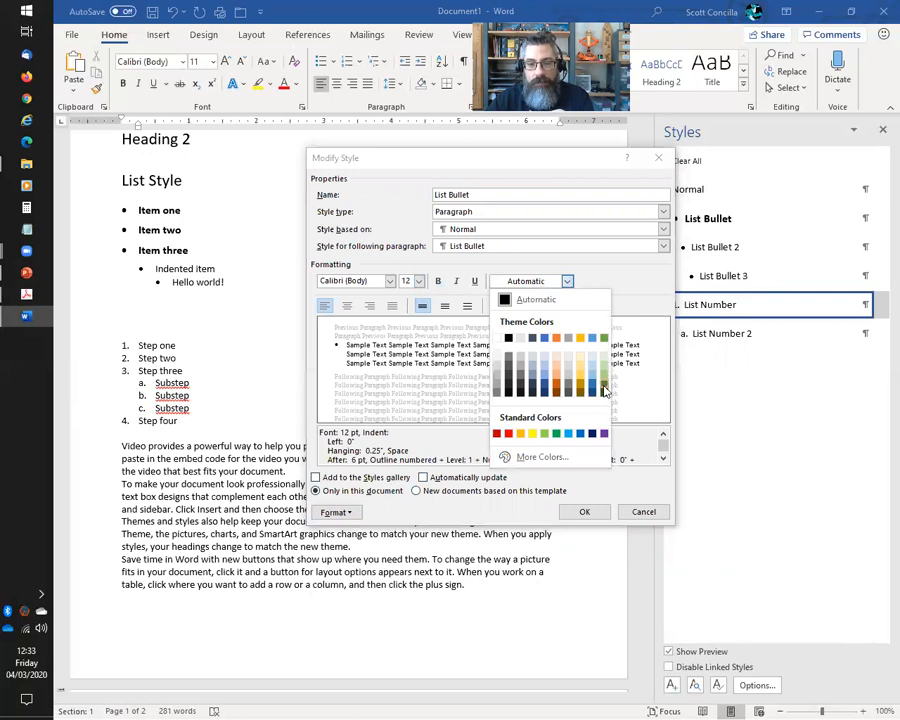
click(604, 338)
click(584, 511)
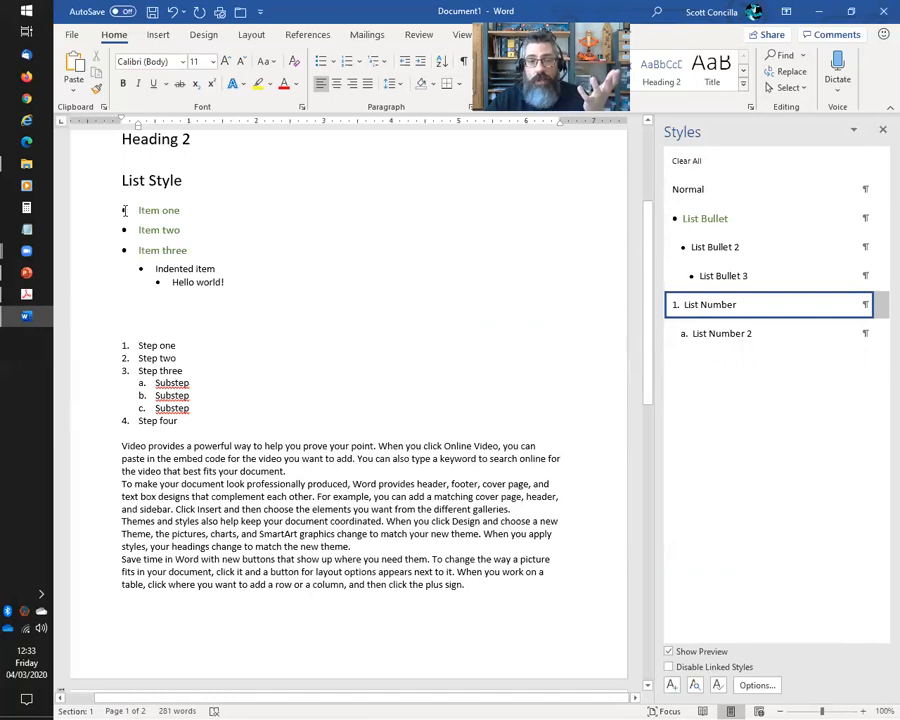
Set MyBulletsListStyle's level 1 number style to Bullet, Solid Diamond and save the style
click(384, 66)
mouse_move(396, 428)
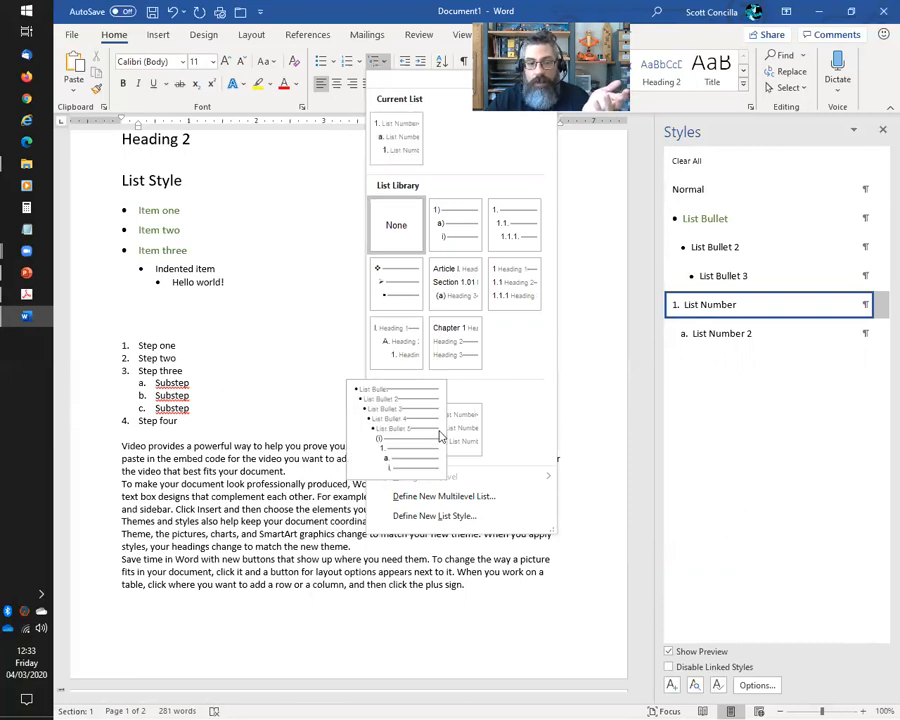
right_click(393, 425)
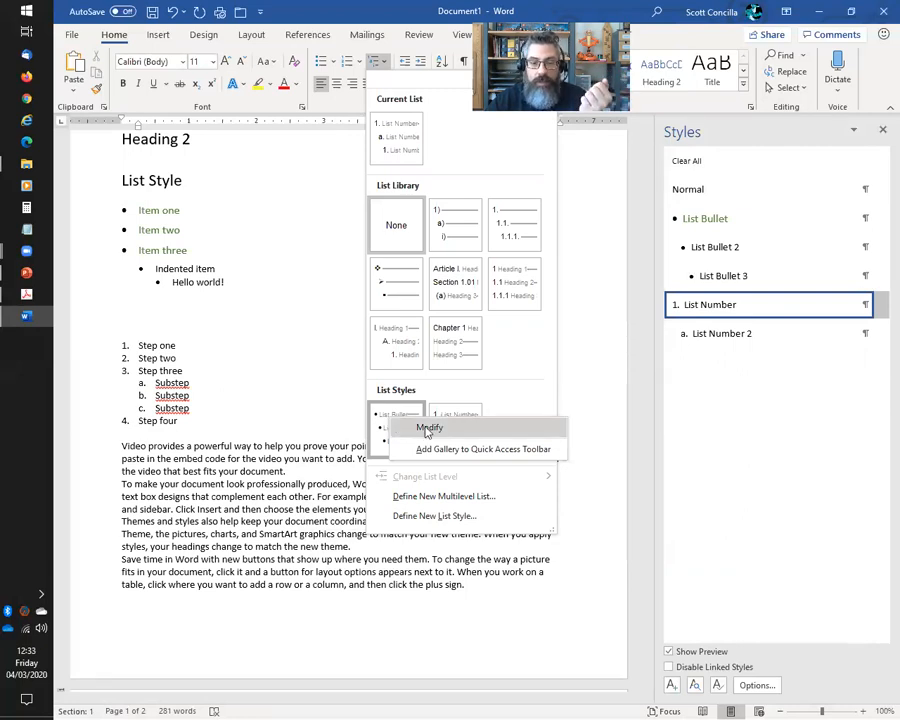
click(428, 431)
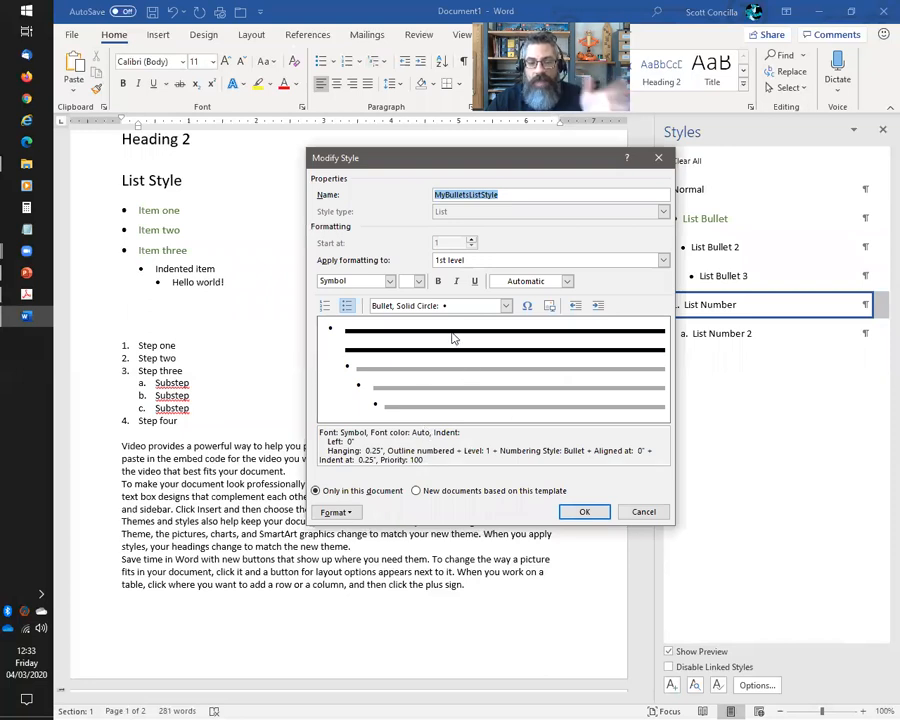
click(350, 514)
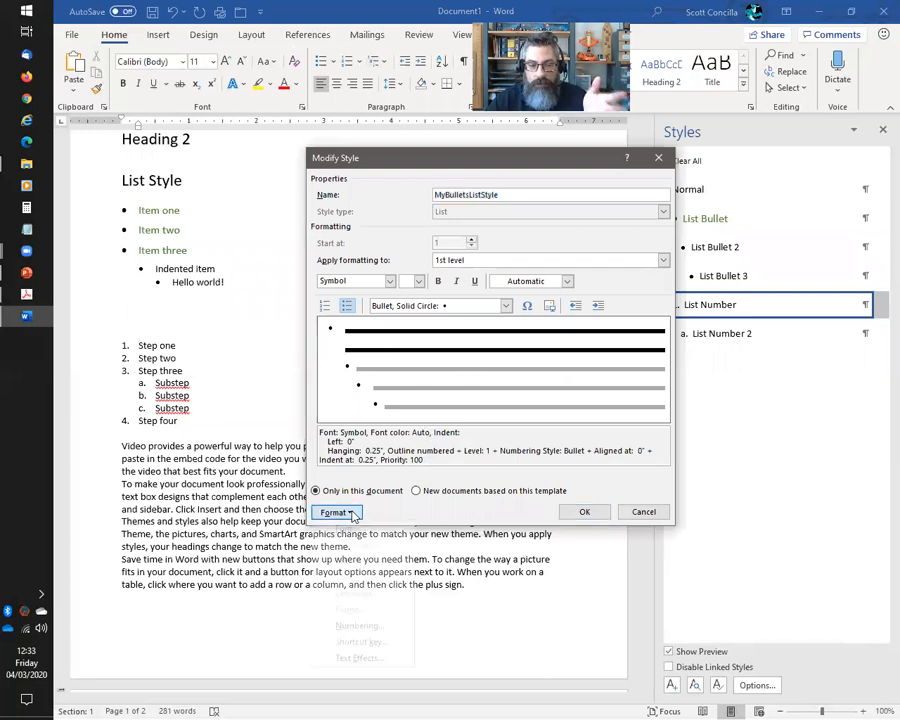
click(366, 627)
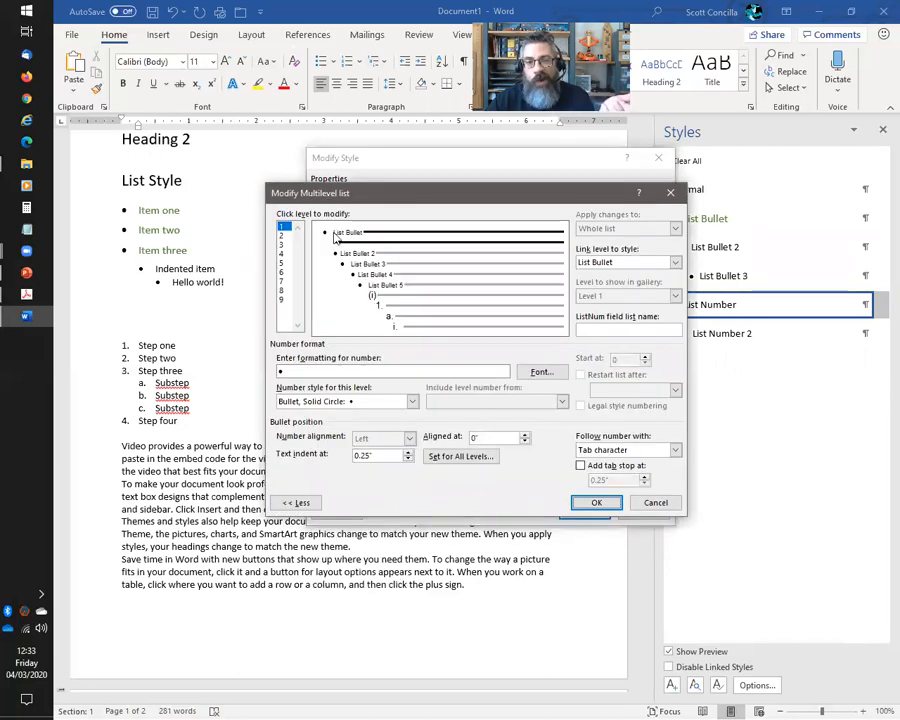
click(412, 401)
click(412, 459)
click(412, 459)
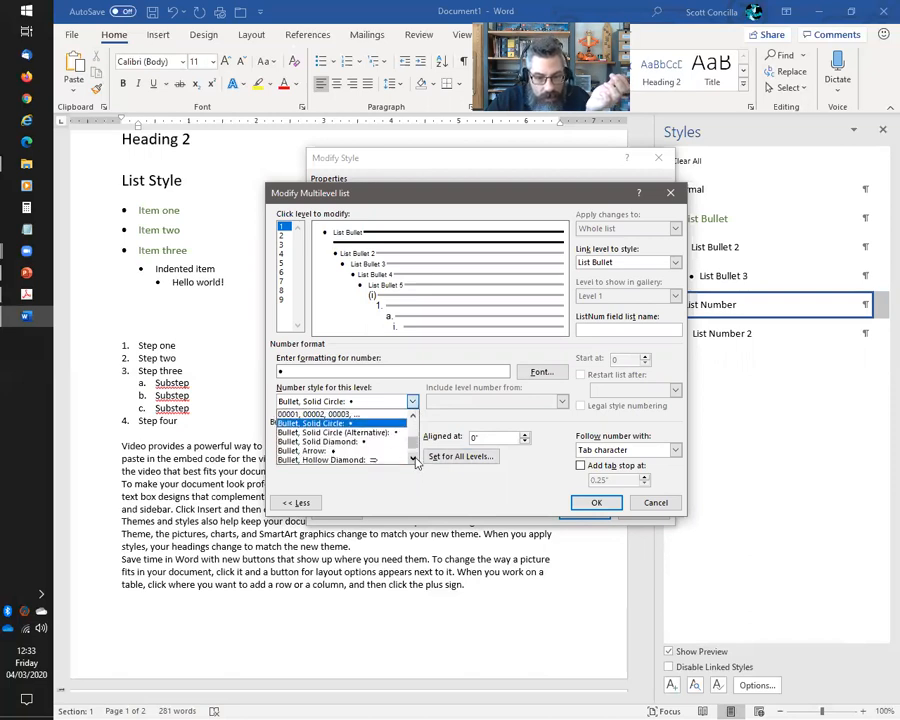
click(360, 441)
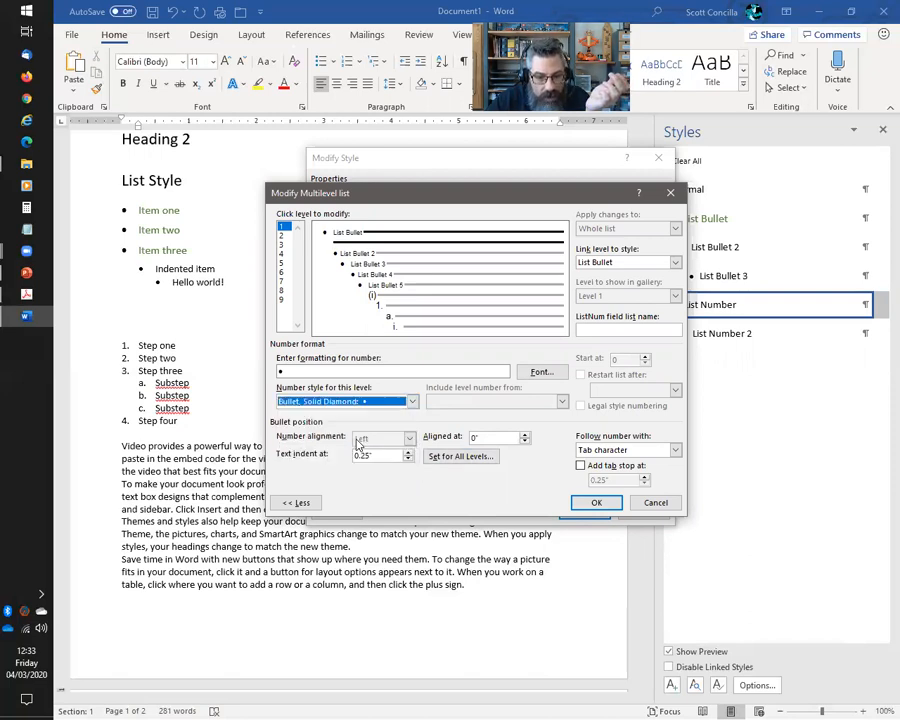
click(592, 503)
click(582, 511)
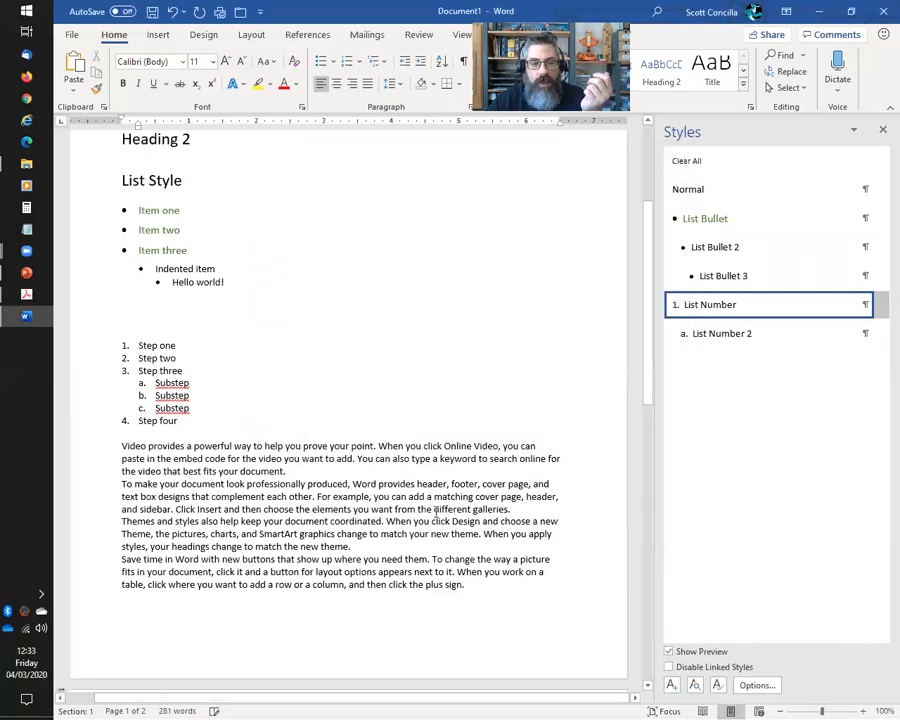
Check the styles of Item one and the body paragraph, then select the empty bullet on page 2
click(150, 210)
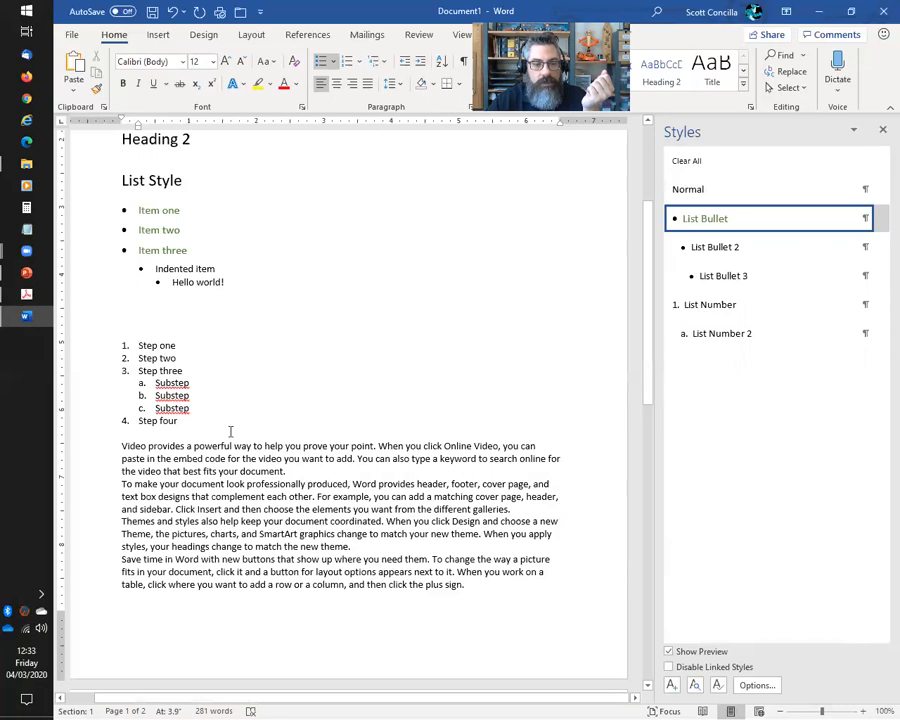
click(124, 600)
key(Down)
key(Down)
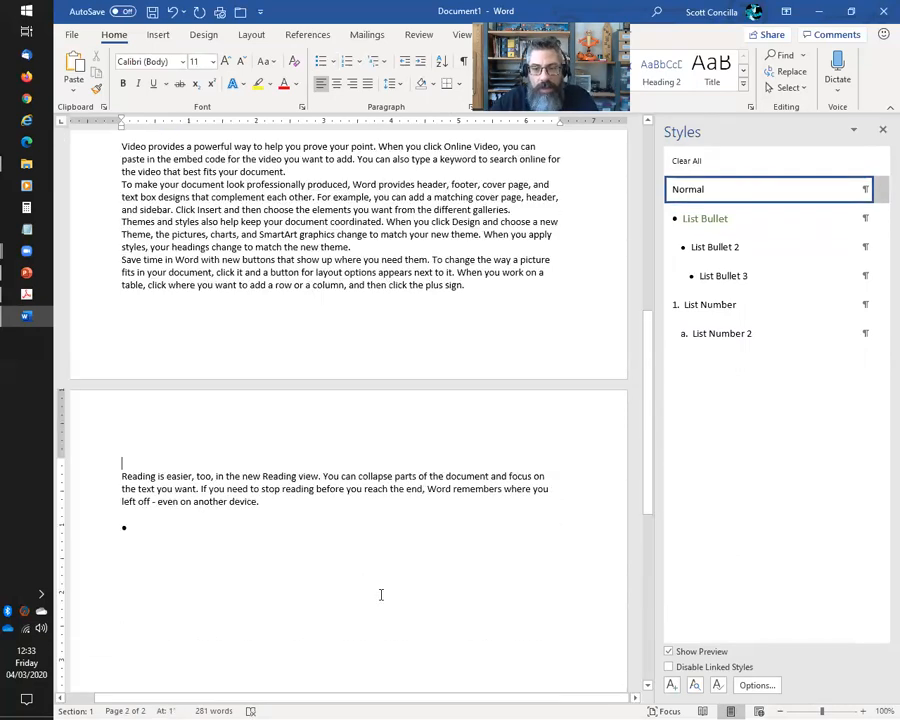
click(188, 536)
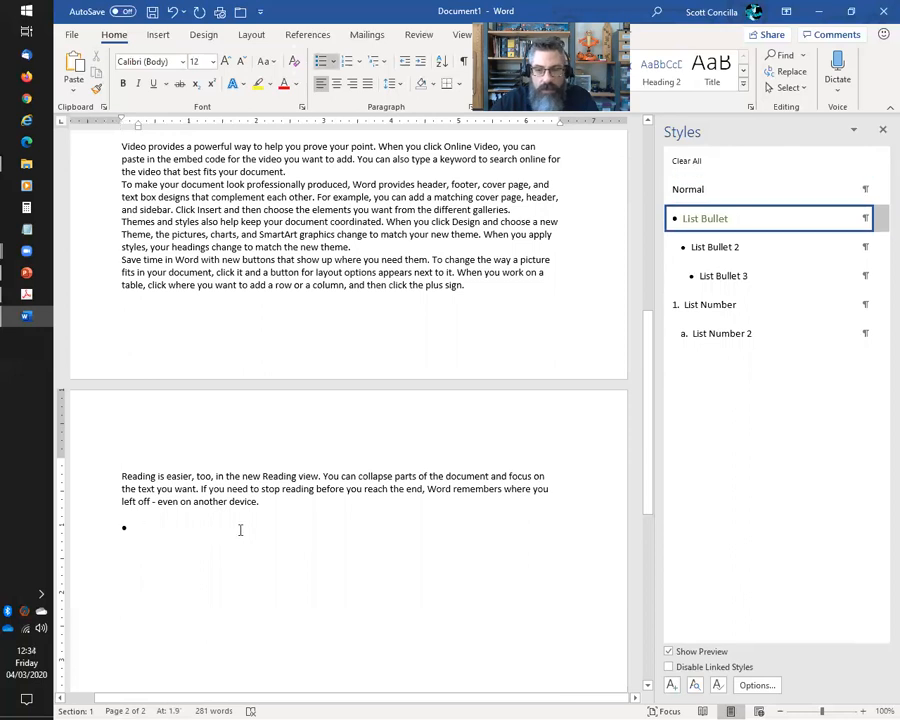
click(125, 527)
Reopen the bullet list style's numbering settings and pick a solid diamond for level 1
click(380, 63)
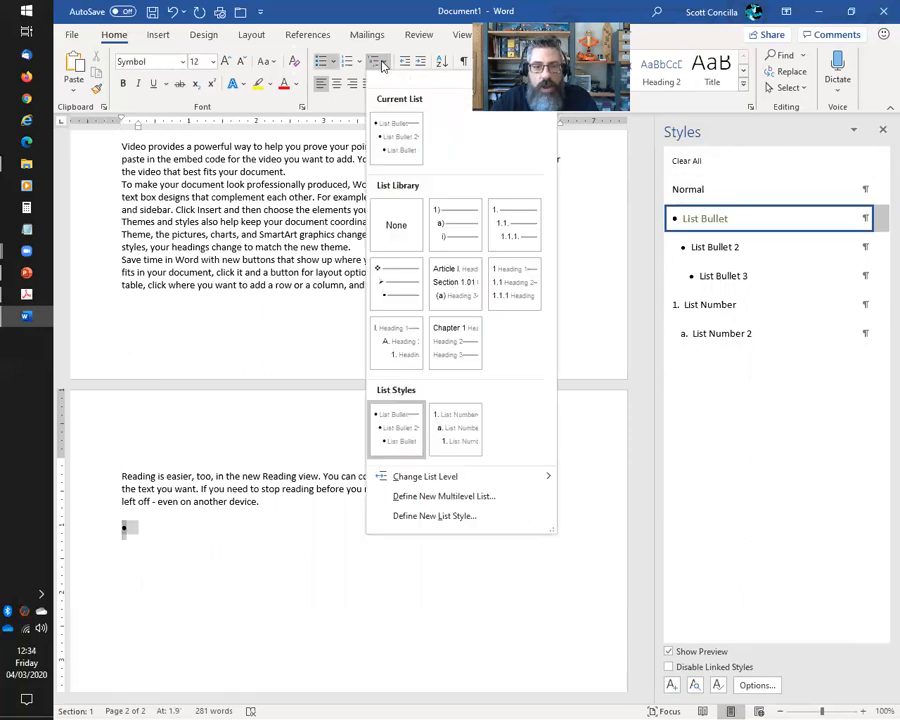
right_click(400, 434)
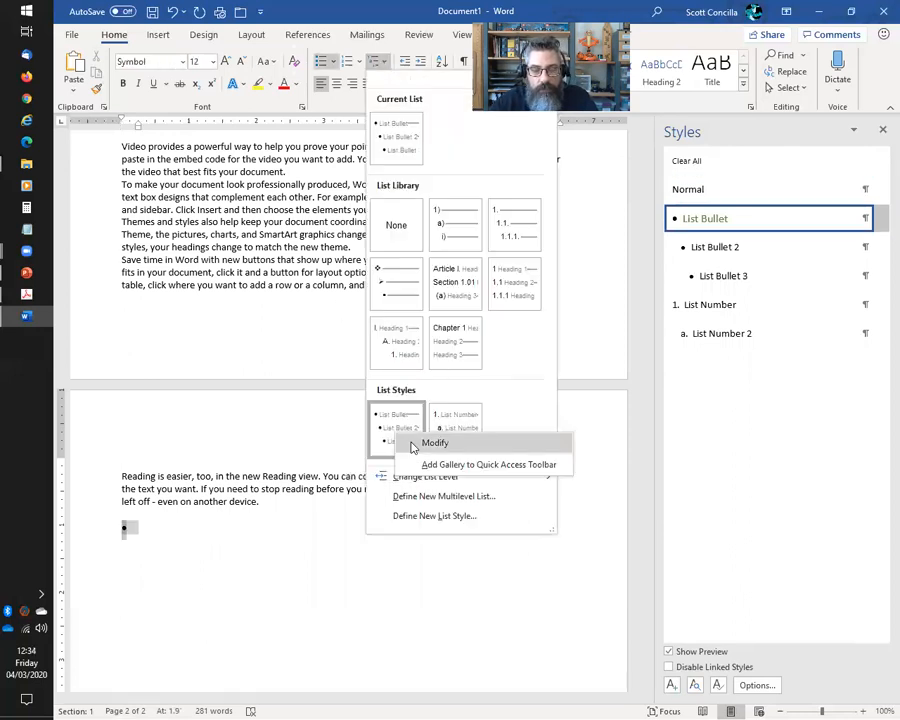
click(414, 447)
click(343, 512)
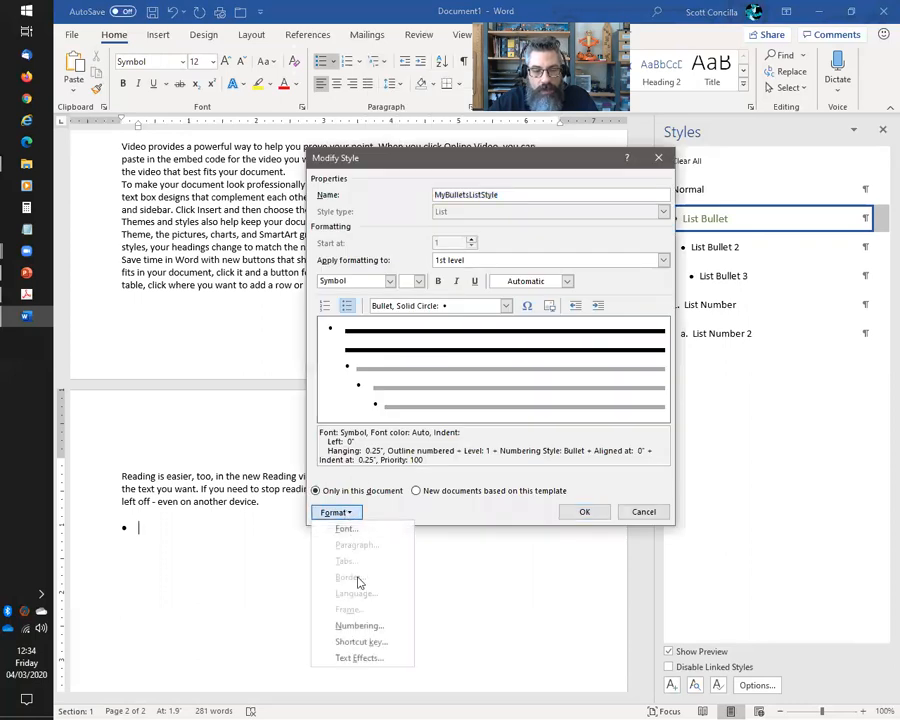
click(358, 625)
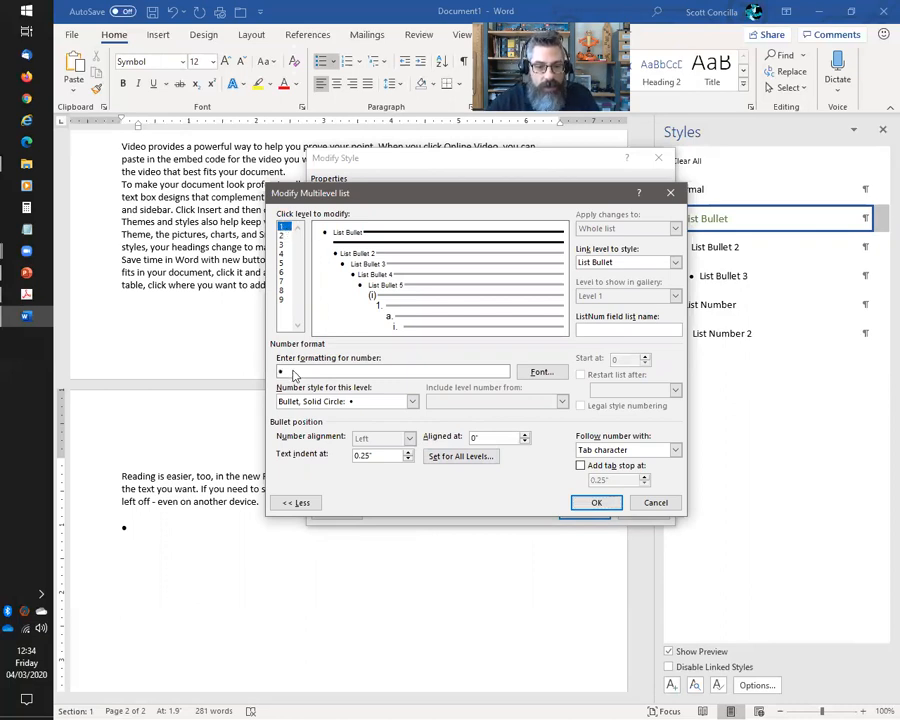
click(411, 401)
scroll(413, 461, down, 1)
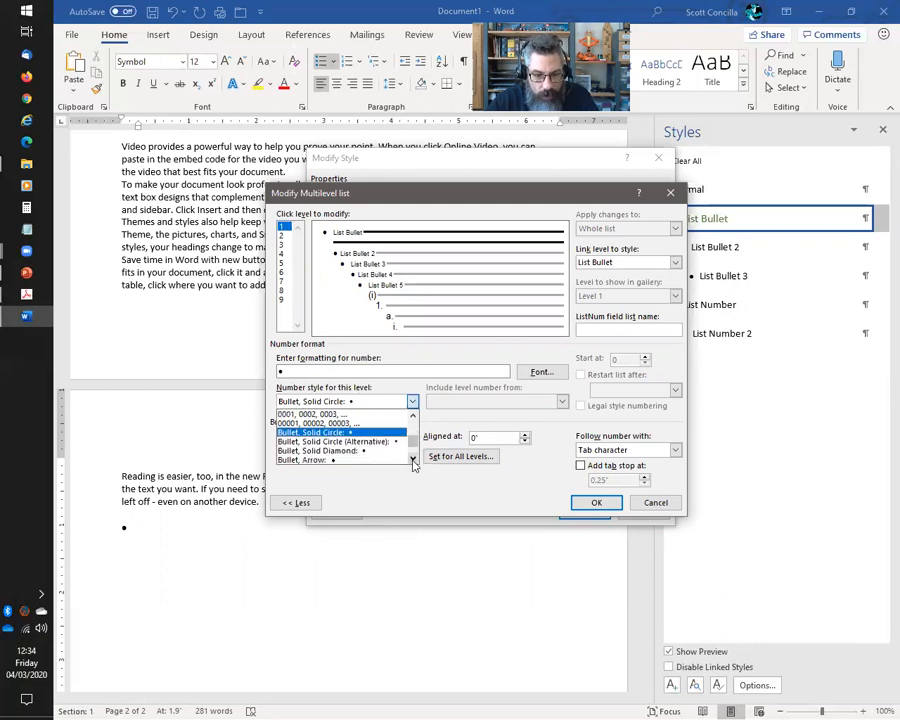
click(345, 450)
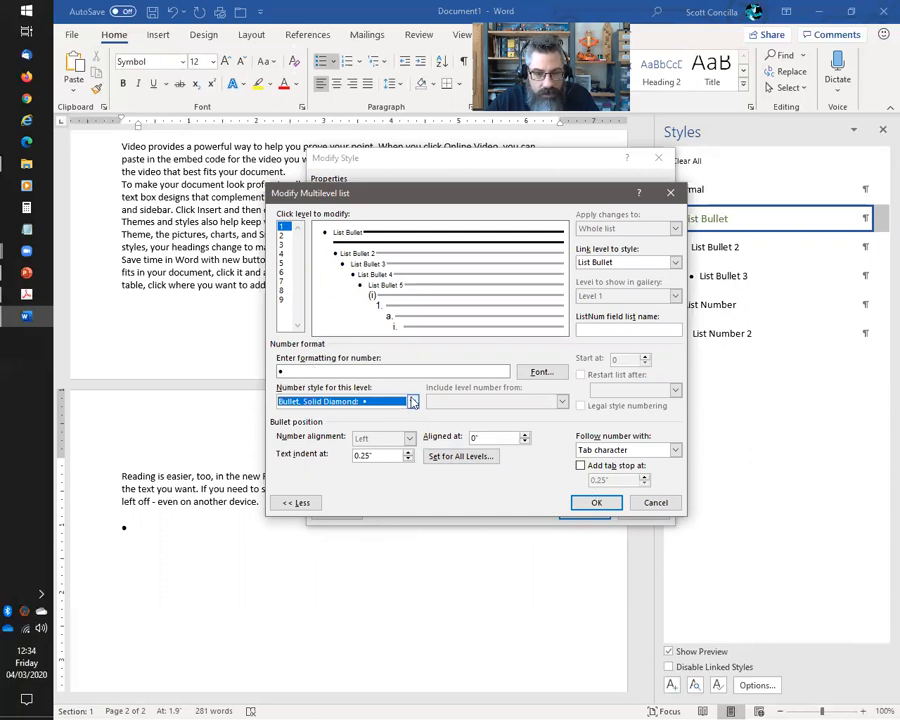
Review the level 2 settings, then cancel both dialogs, leaving the list style unchanged
click(283, 234)
click(283, 226)
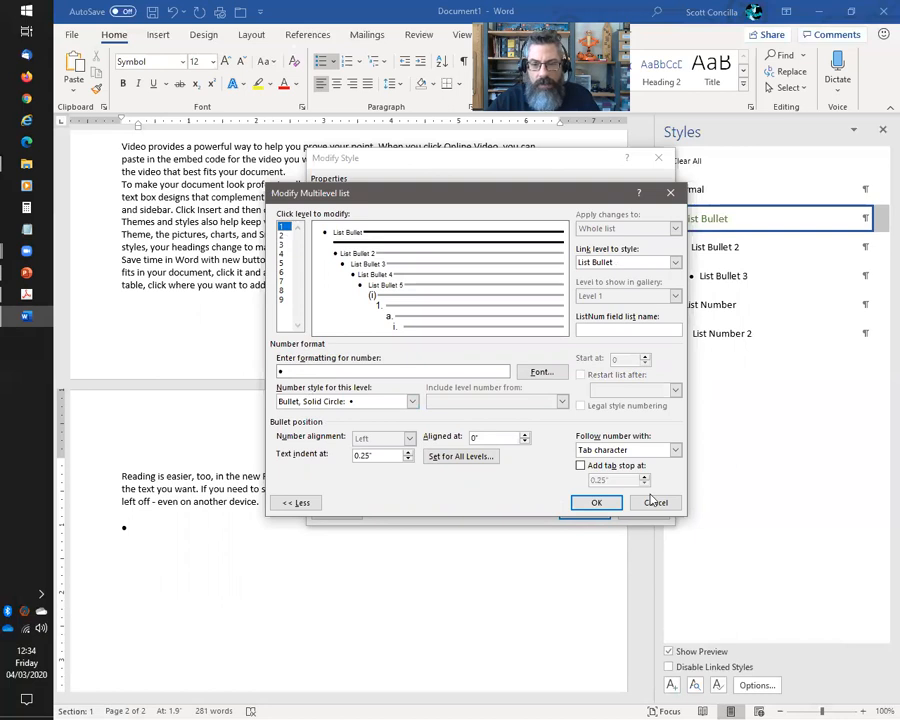
click(412, 405)
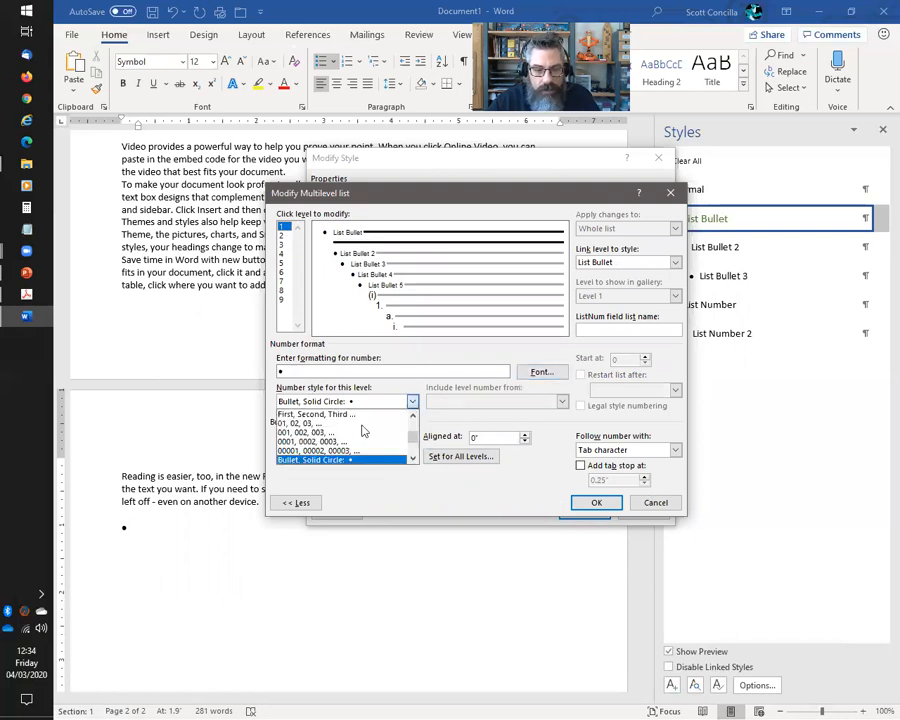
click(508, 497)
click(656, 503)
click(643, 511)
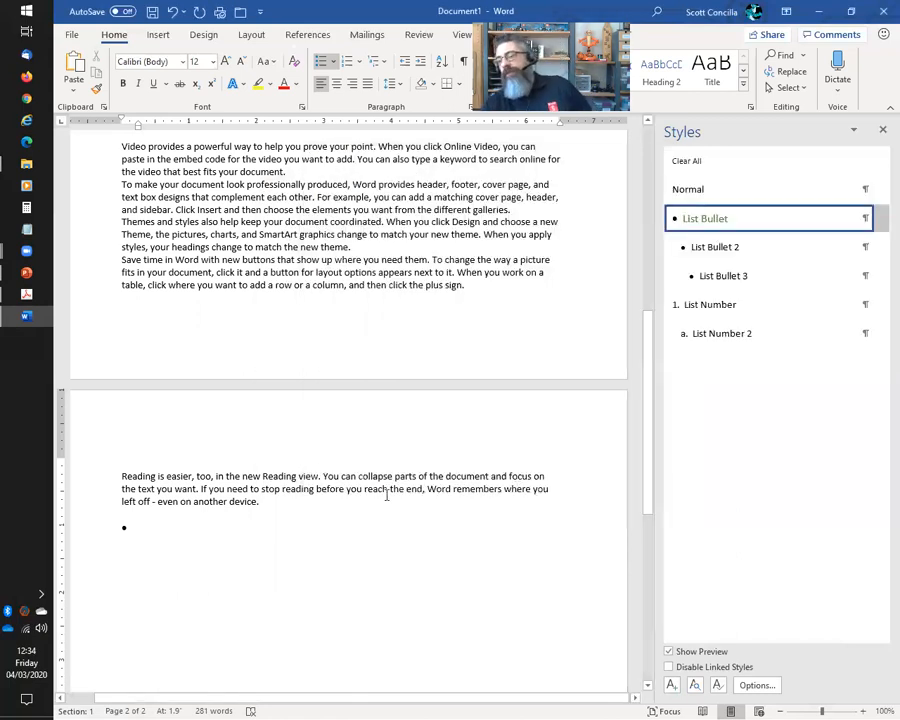
Remove the bullet from the empty last line, reset it to Normal with Clear All, and add a line below
key(BackSpace)
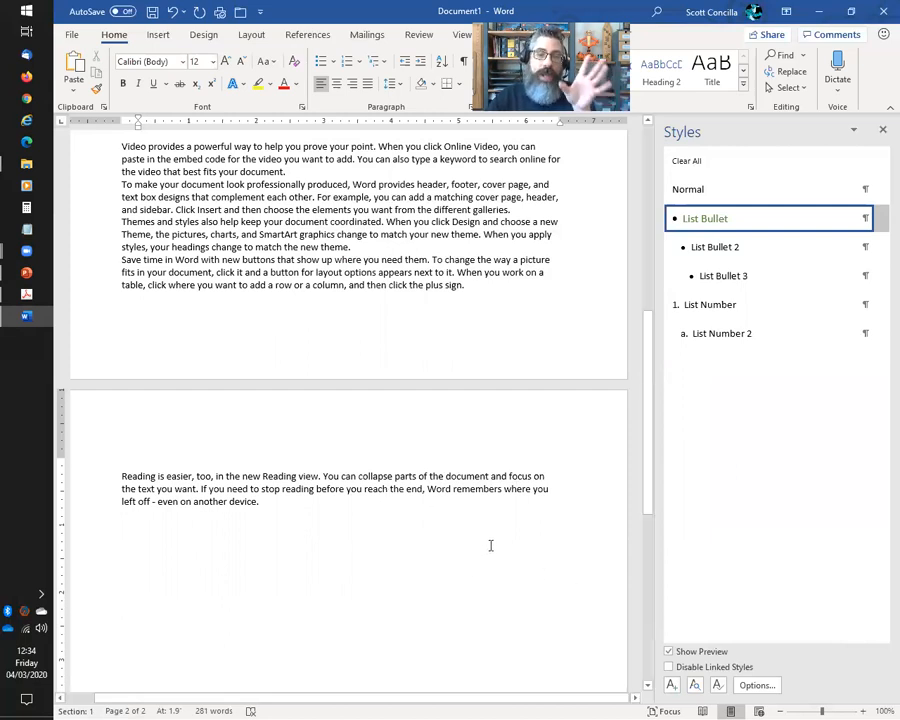
scroll(385, 498, down, 3)
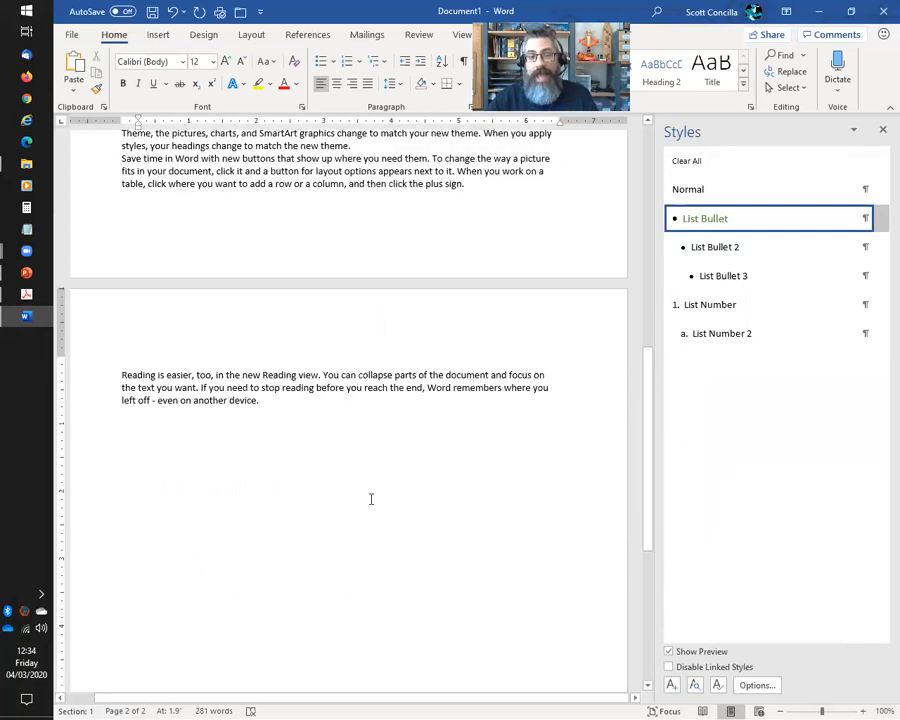
click(678, 164)
key(Return)
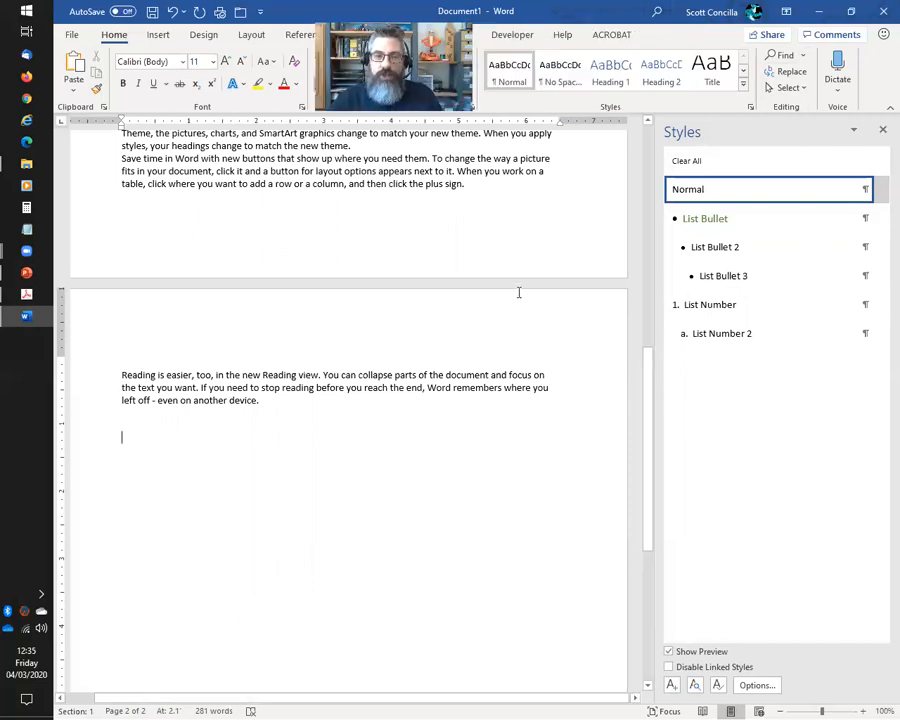
key(alt+Tab)
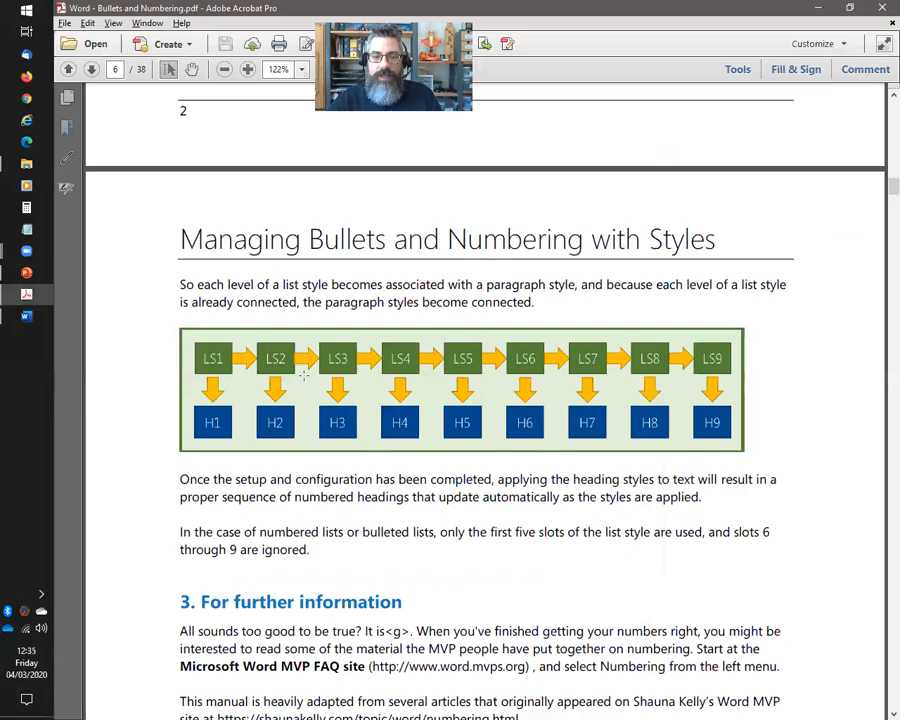
scroll(391, 424, up, 4)
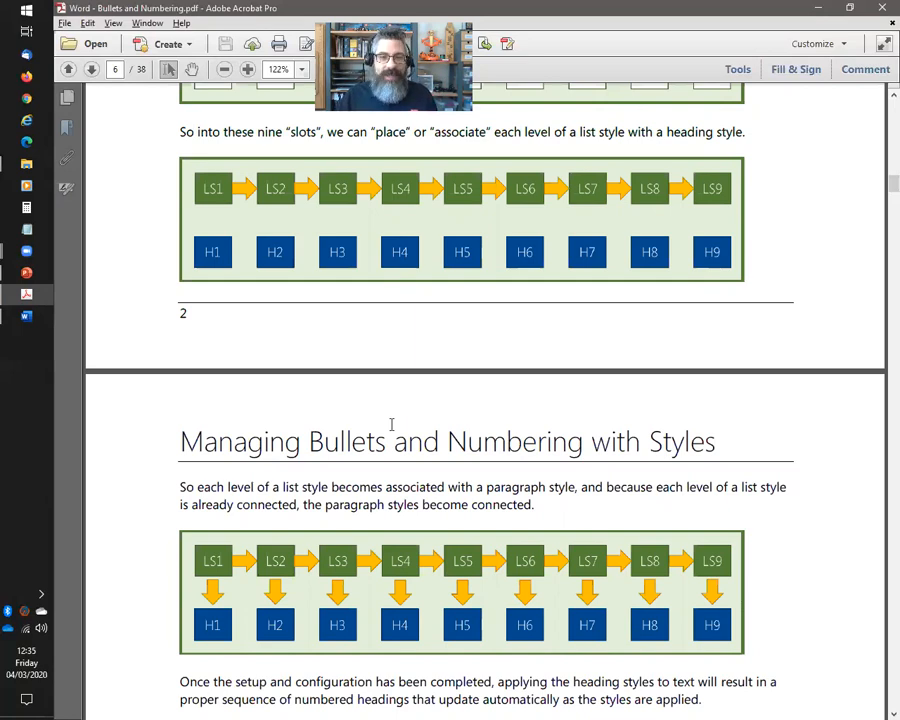
scroll(406, 416, up, 5)
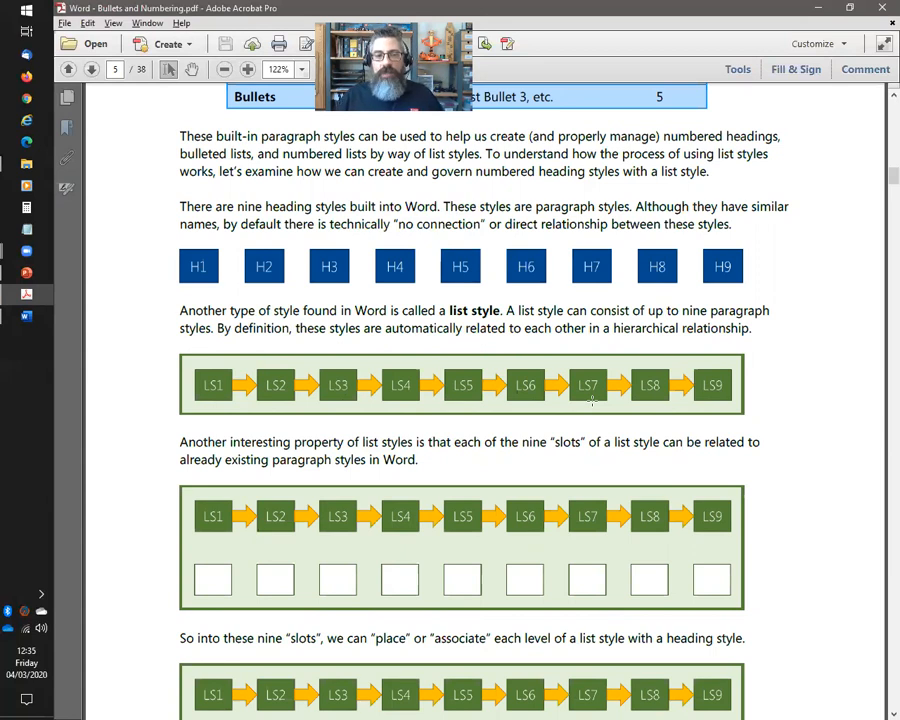
key(alt+Tab)
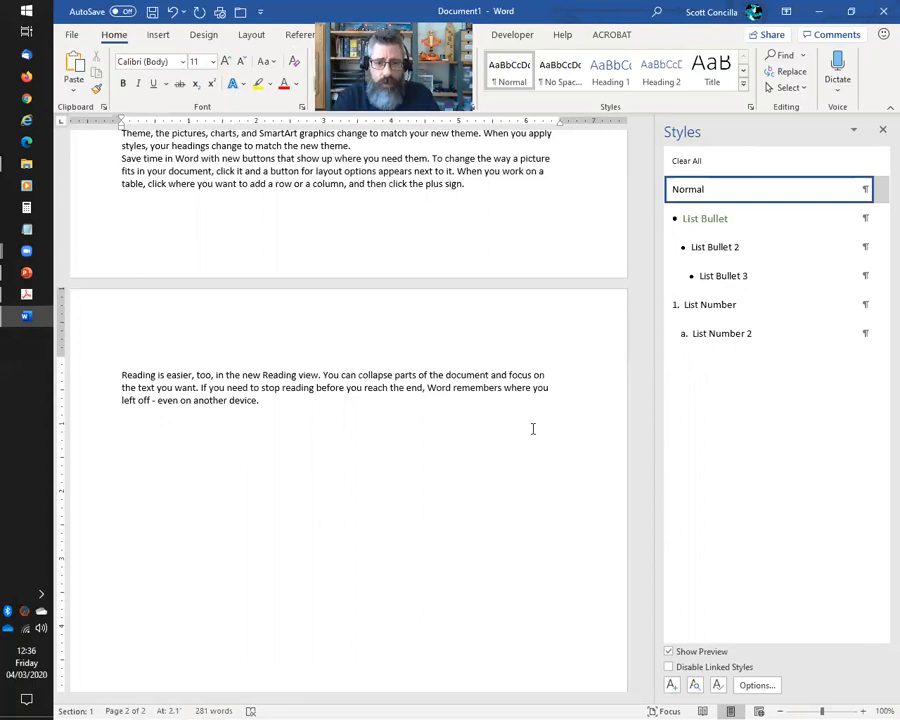
Type '1. Chapter One' on the blank line, which Word turns into an automatic numbered item
text(1. H)
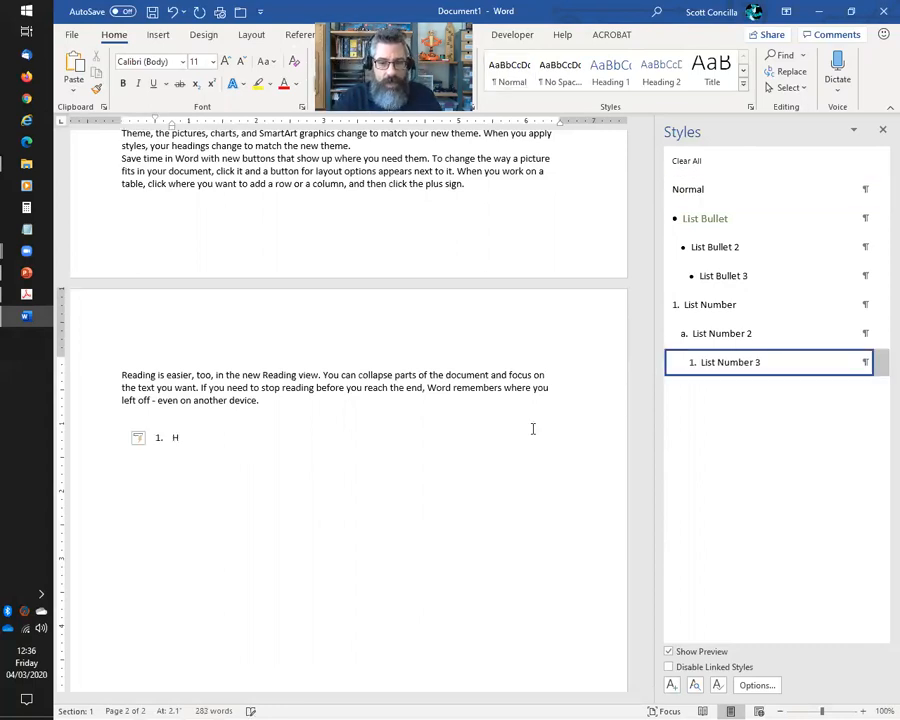
click(739, 164)
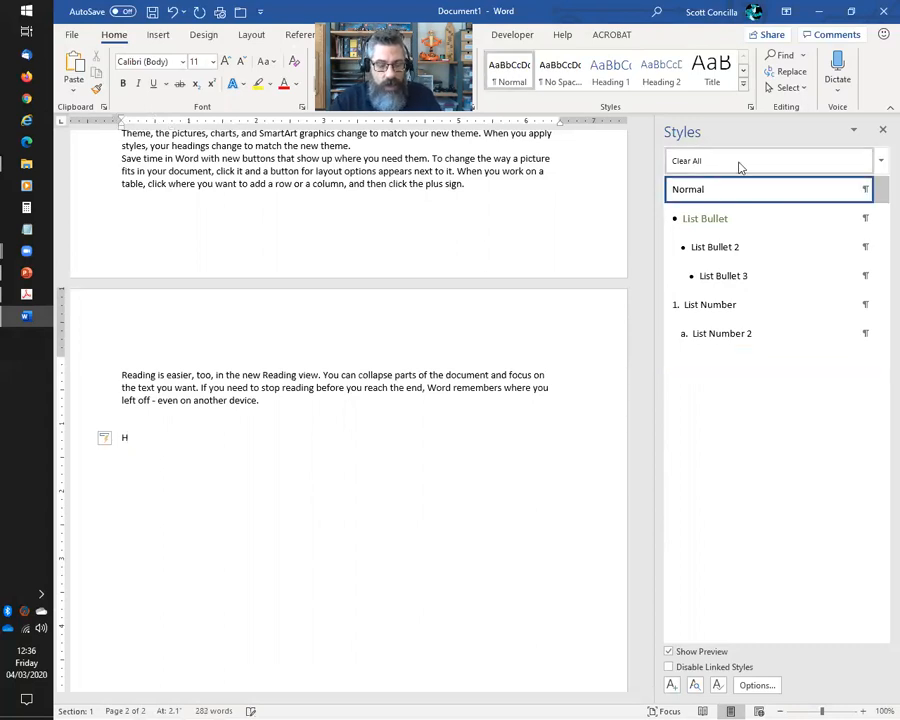
key(BackSpace)
text(1.)
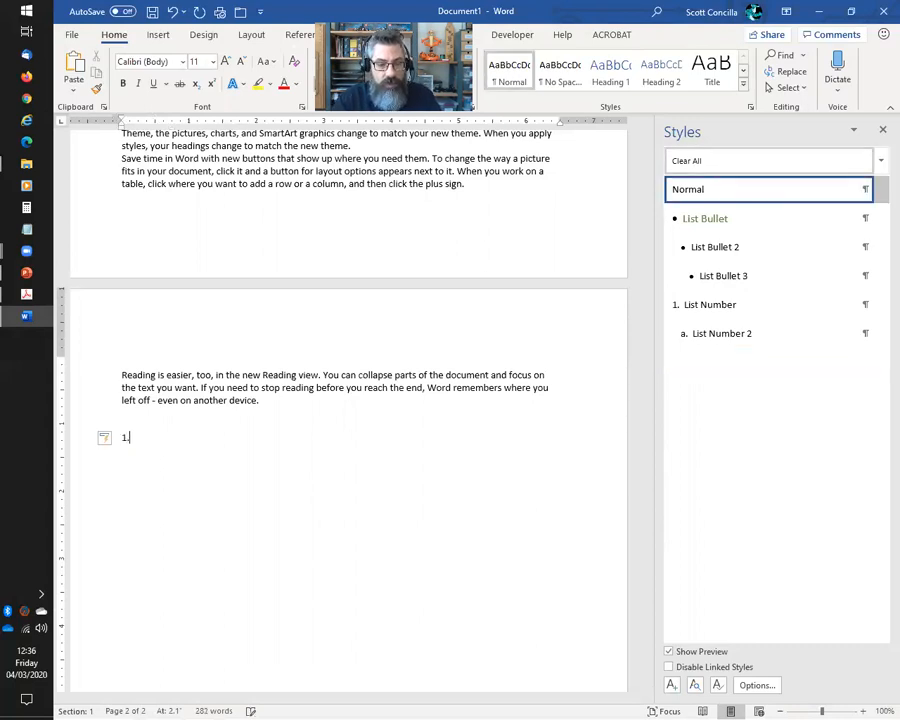
text( Chapt)
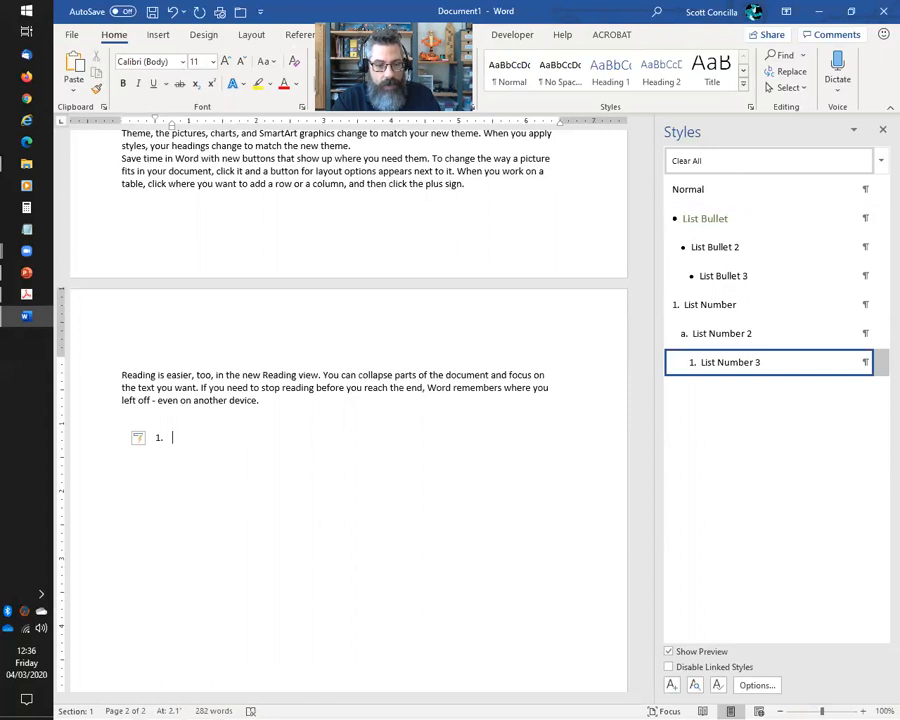
text(er One)
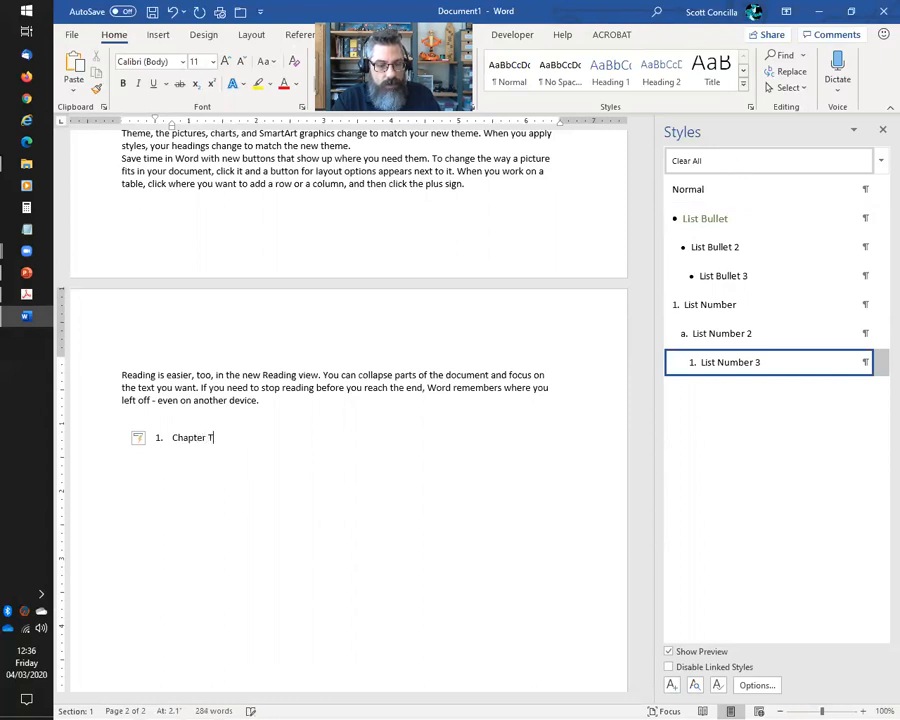
click(142, 438)
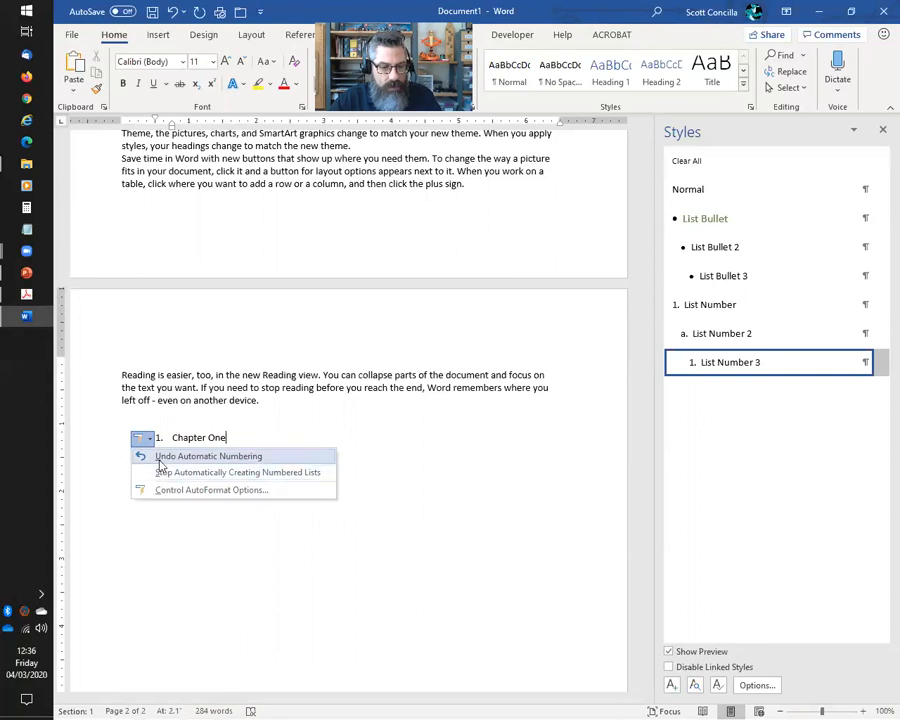
click(276, 454)
Add an empty item after Chapter One and remove its numbering, then try clearing Chapter One's numbering and undo
key(Up)
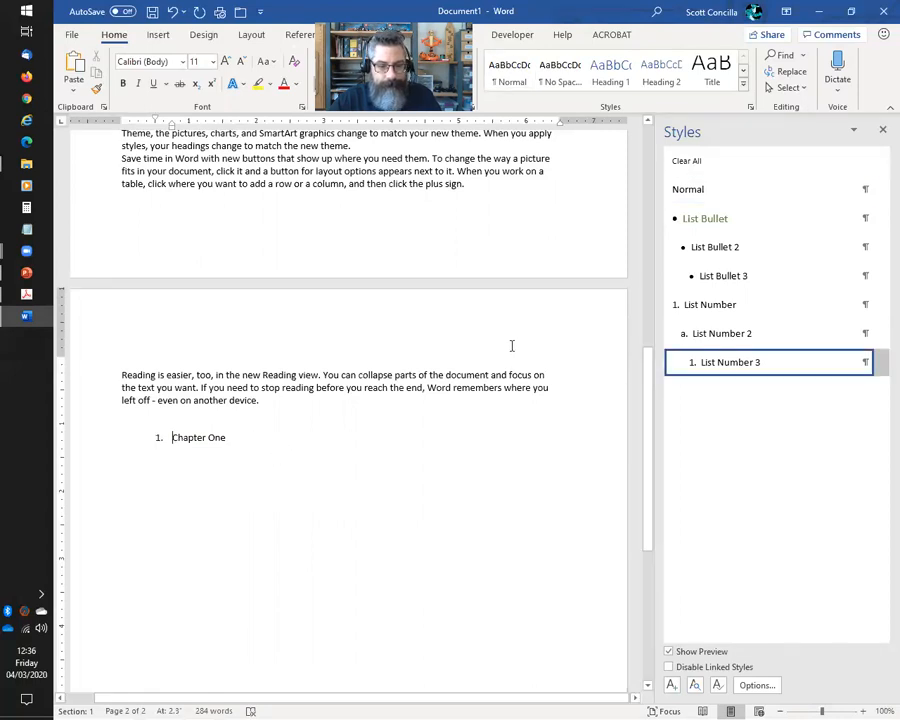
key(End)
key(Return)
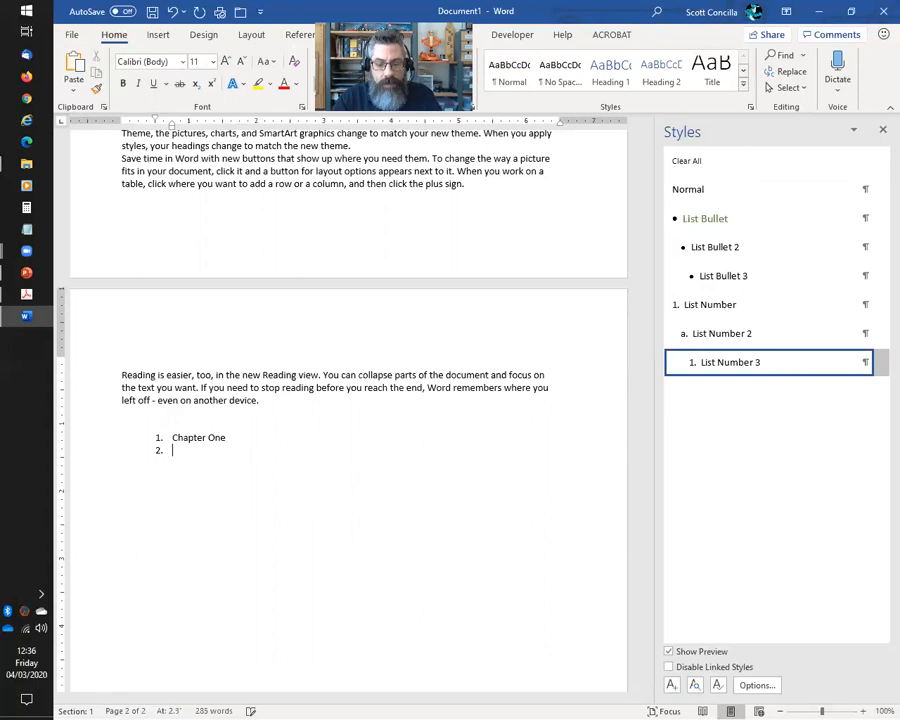
click(703, 172)
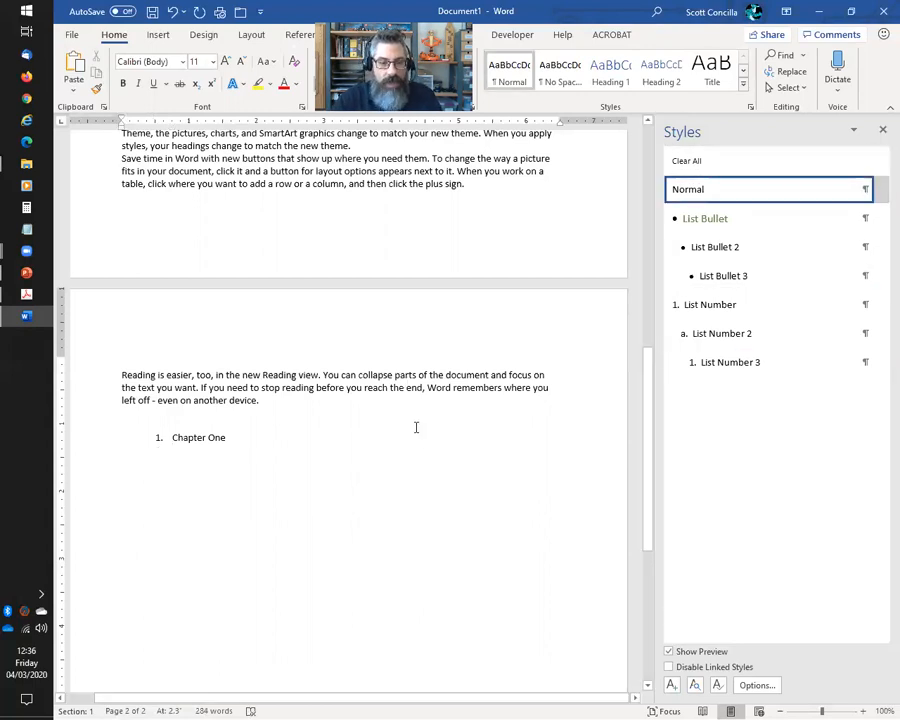
key(Up)
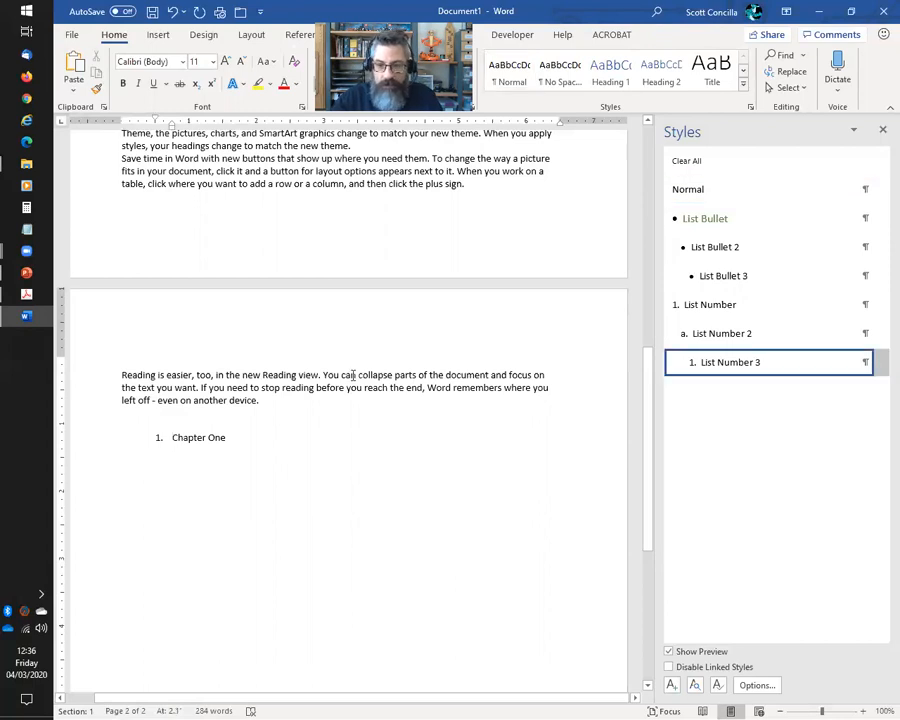
click(690, 170)
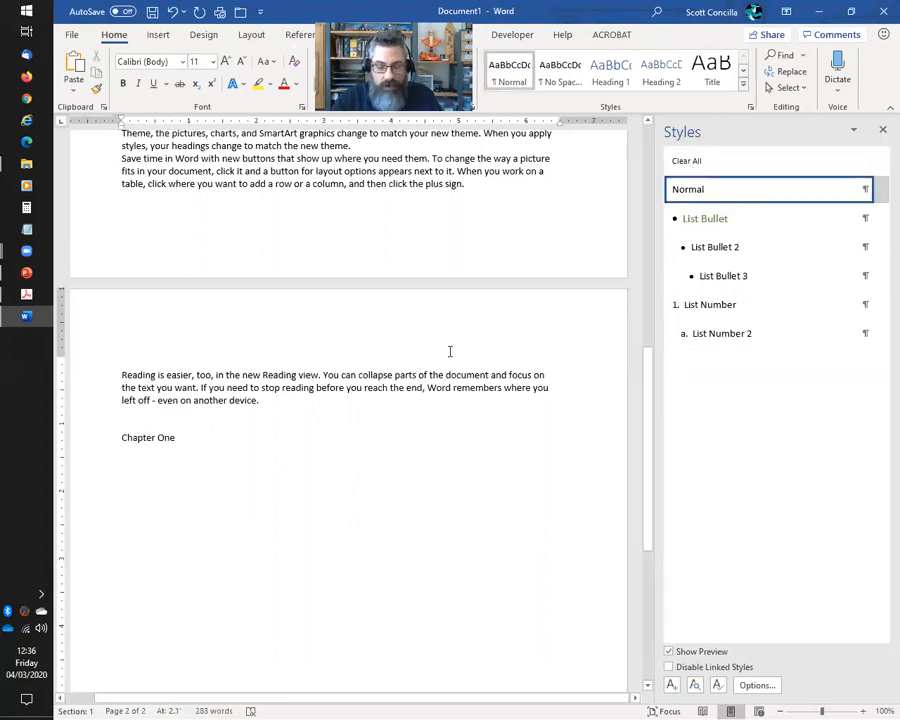
key(ctrl+z)
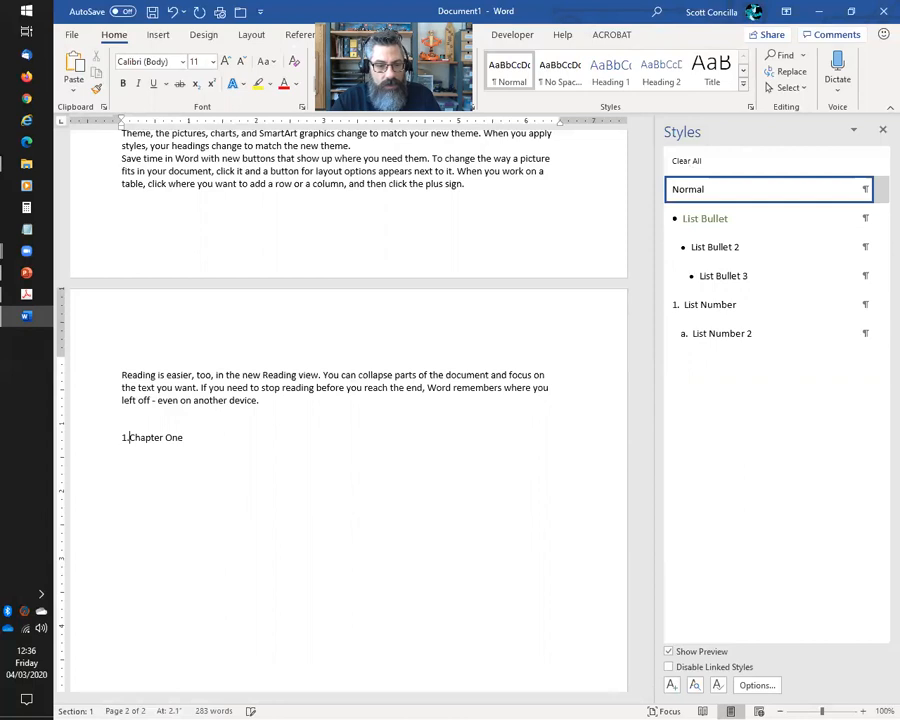
Reset Chapter One to Normal, retype '1.' and undo Word's automatic numbering so it stays plain text
click(139, 438)
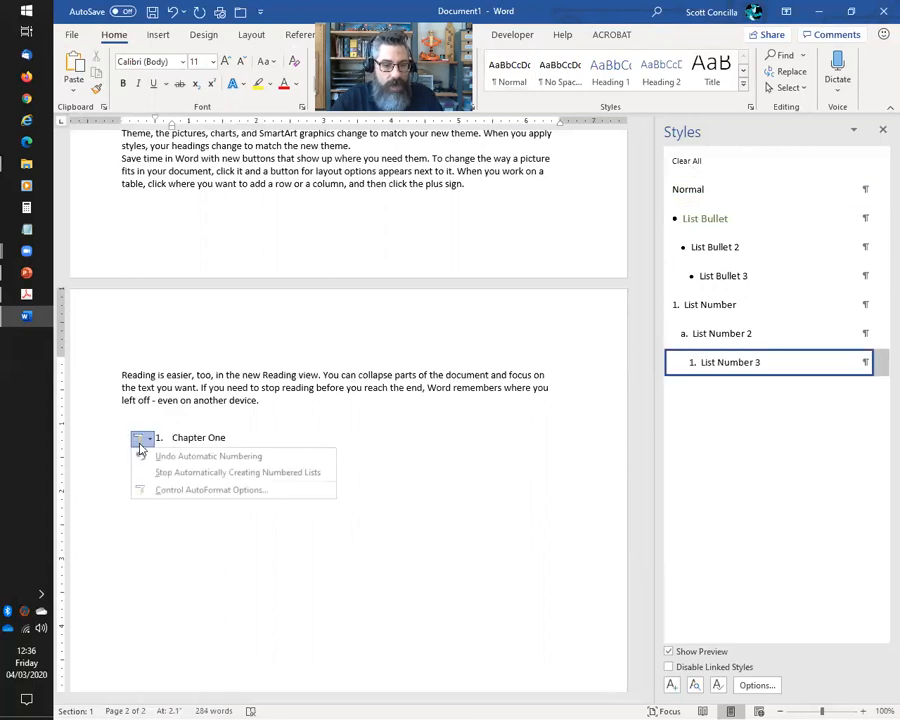
click(154, 473)
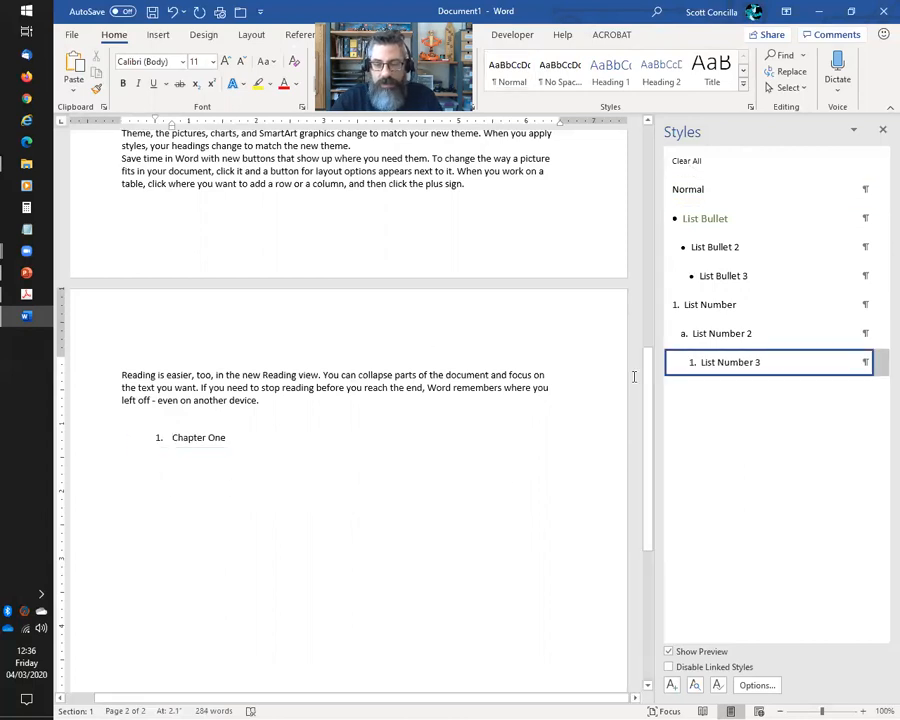
click(697, 162)
text(1.)
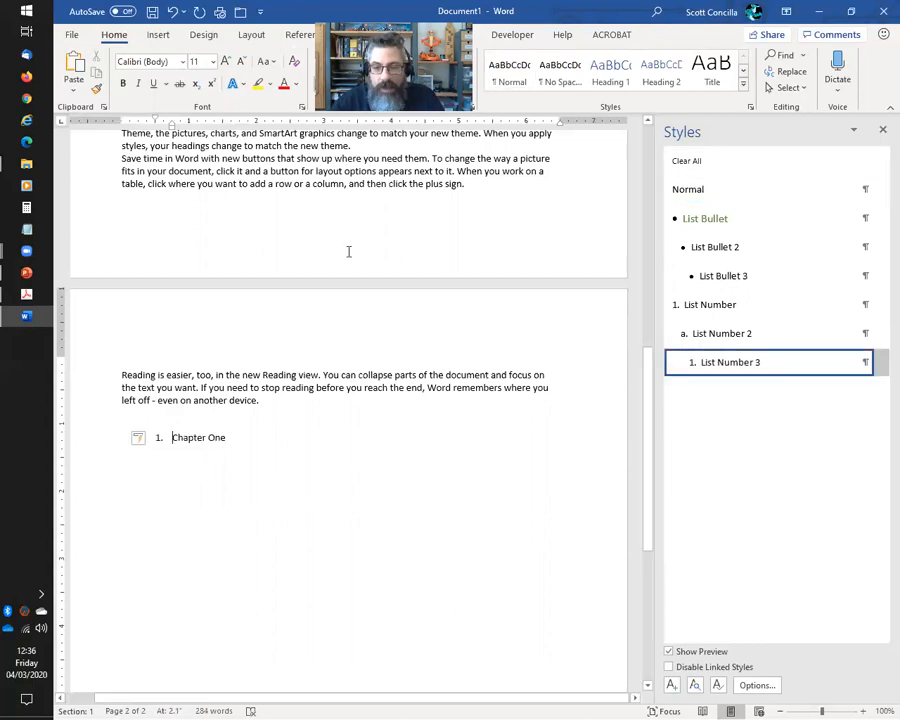
click(140, 441)
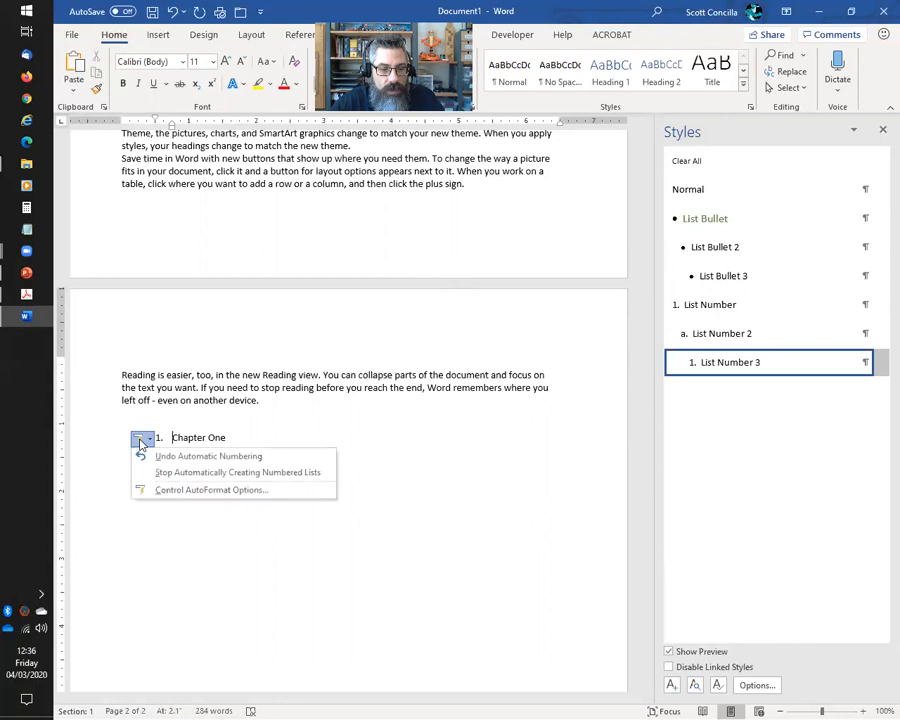
key(Escape)
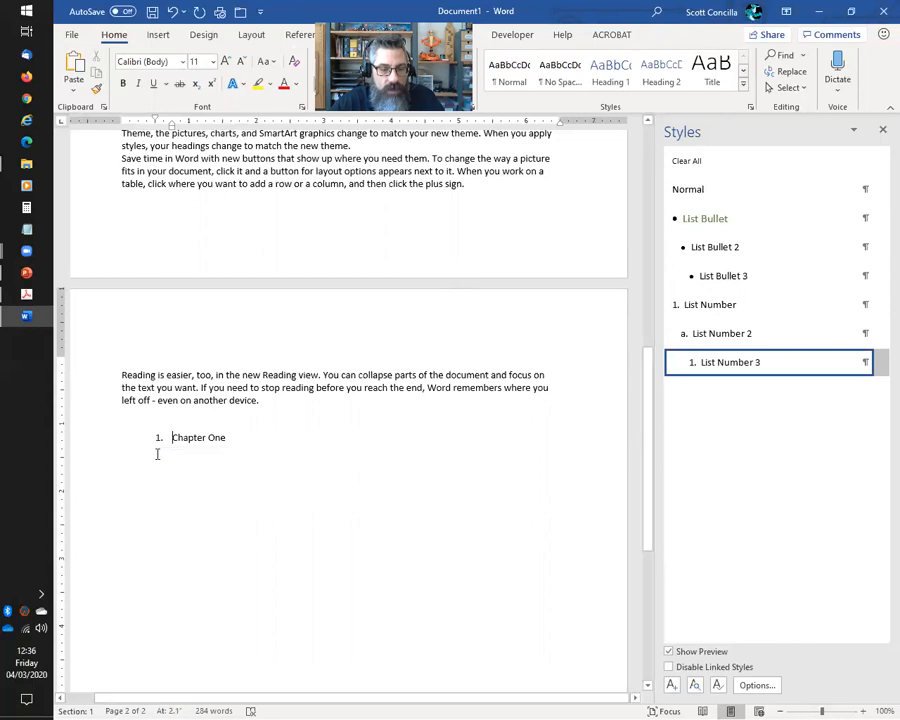
click(695, 188)
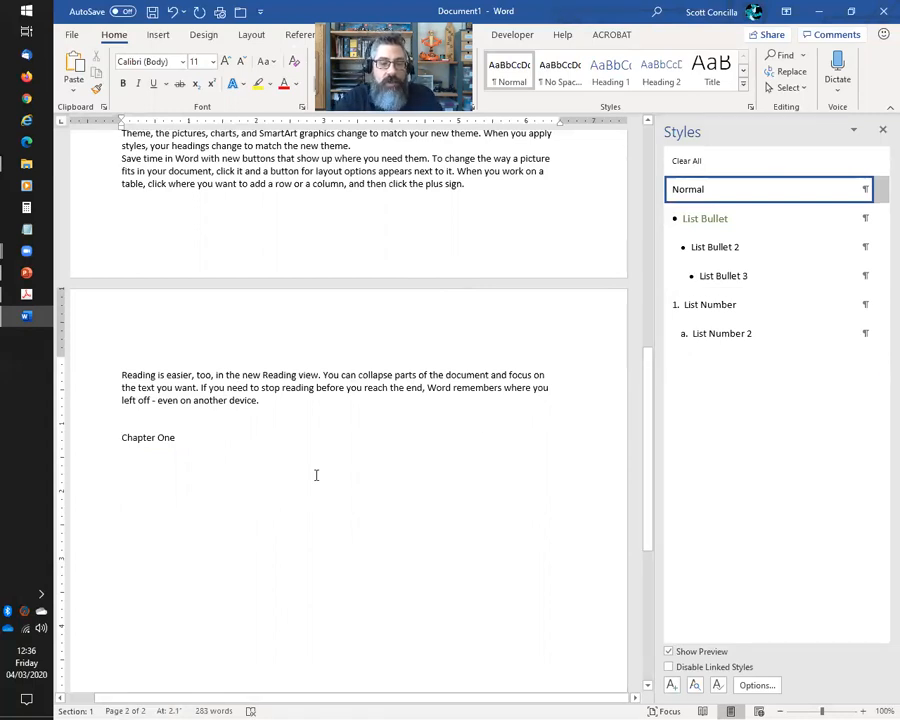
text(1)
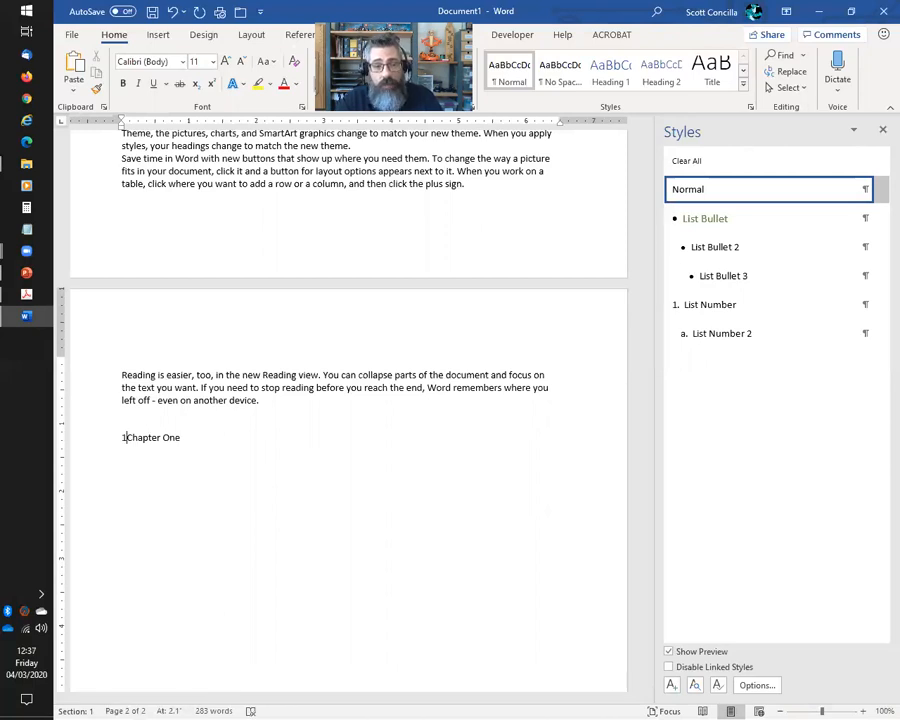
text(.)
key(BackSpace)
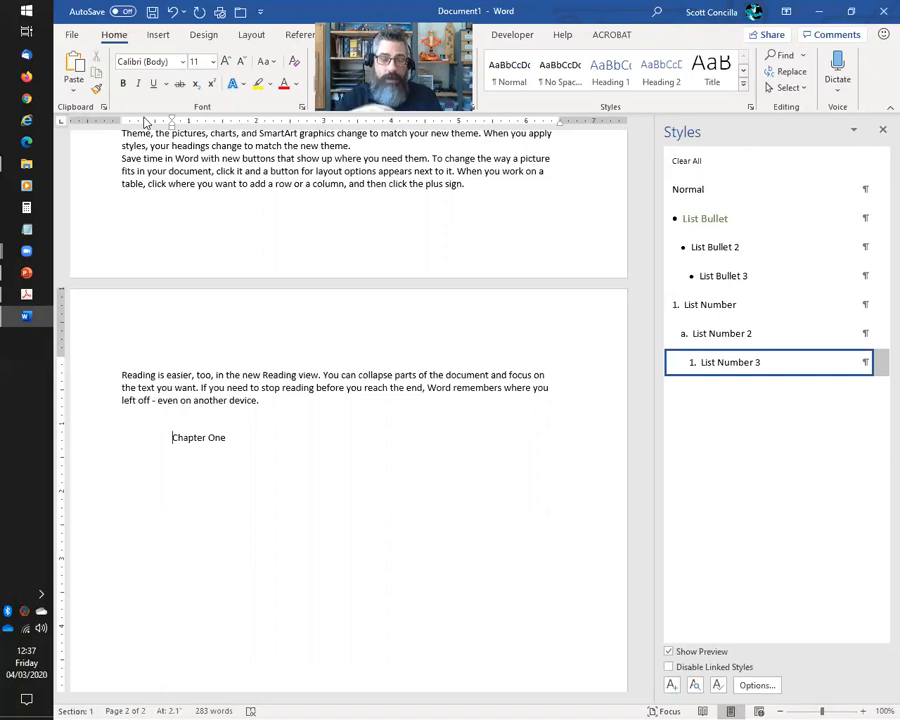
double_click(146, 493)
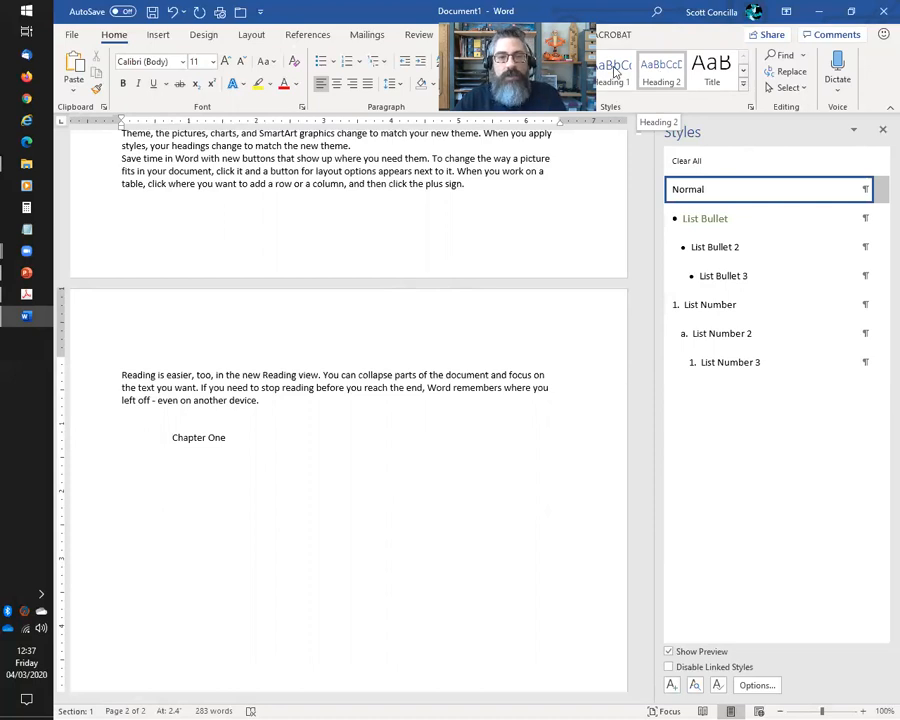
Open Define New List Style from Multilevel List and enter the name MyNumberedHeadings
click(375, 63)
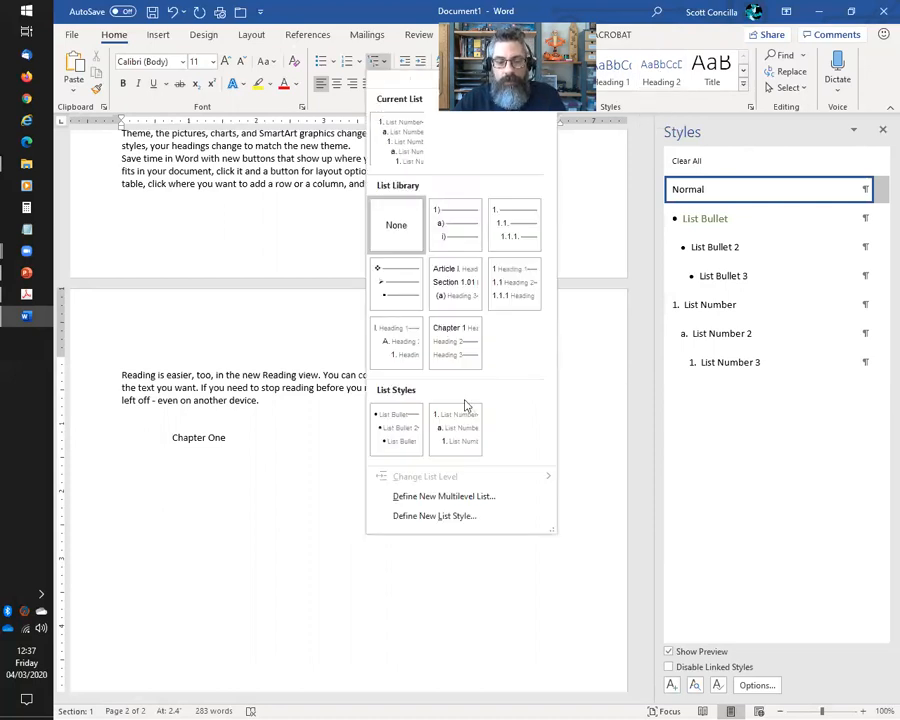
click(469, 518)
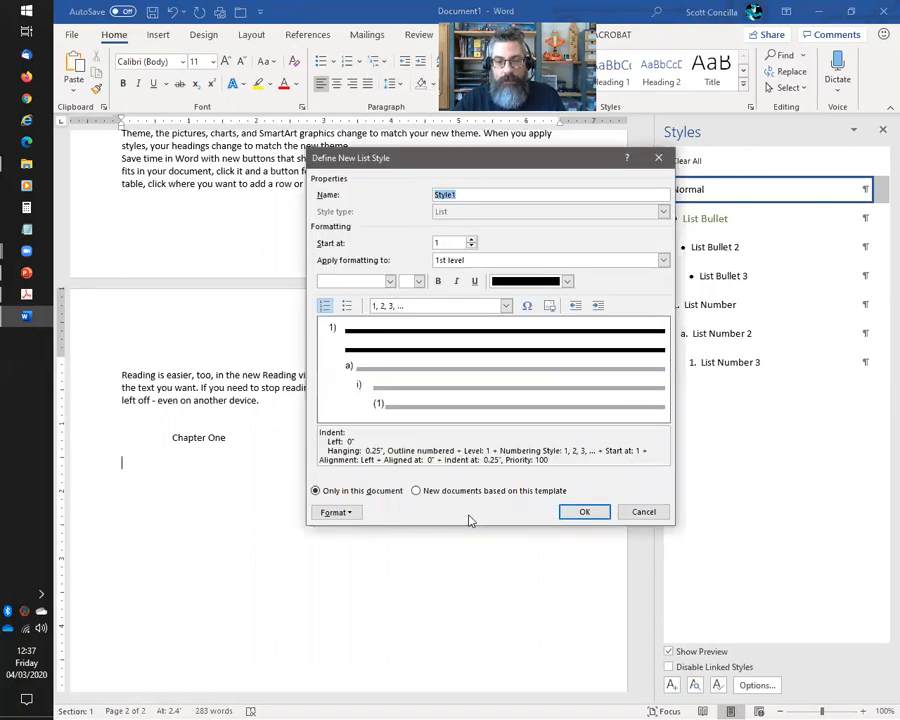
text(M)
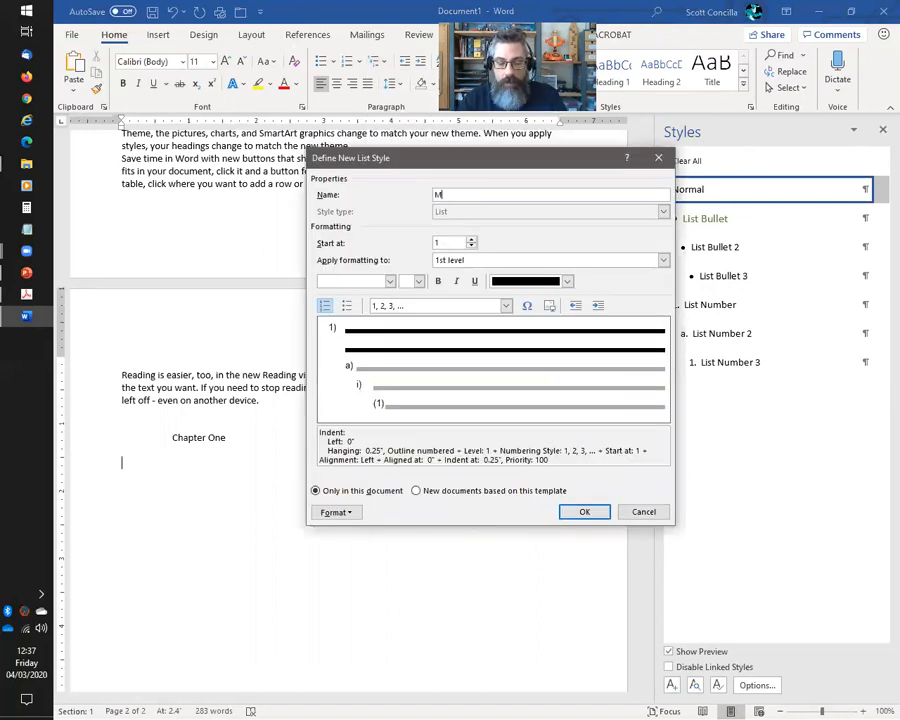
text(yNumbered)
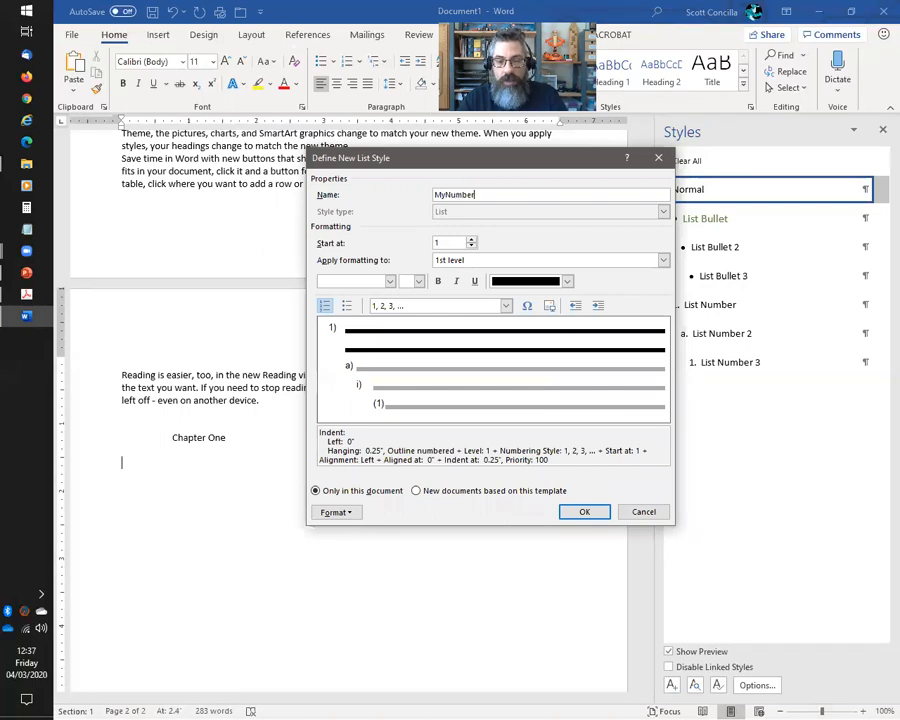
key(BackSpace)
key(BackSpace)
text(edHeadings)
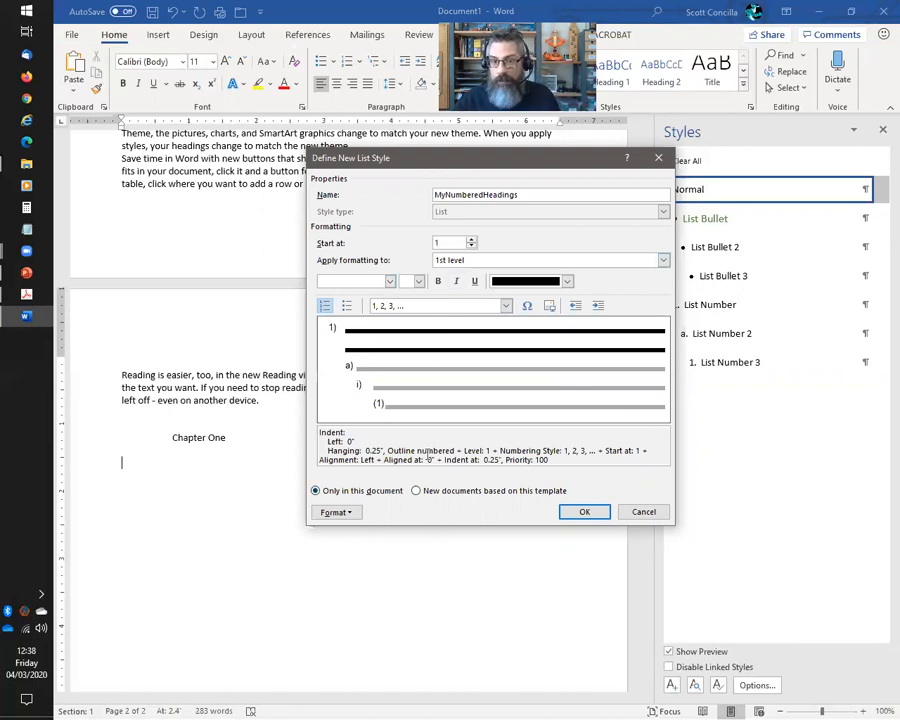
click(350, 513)
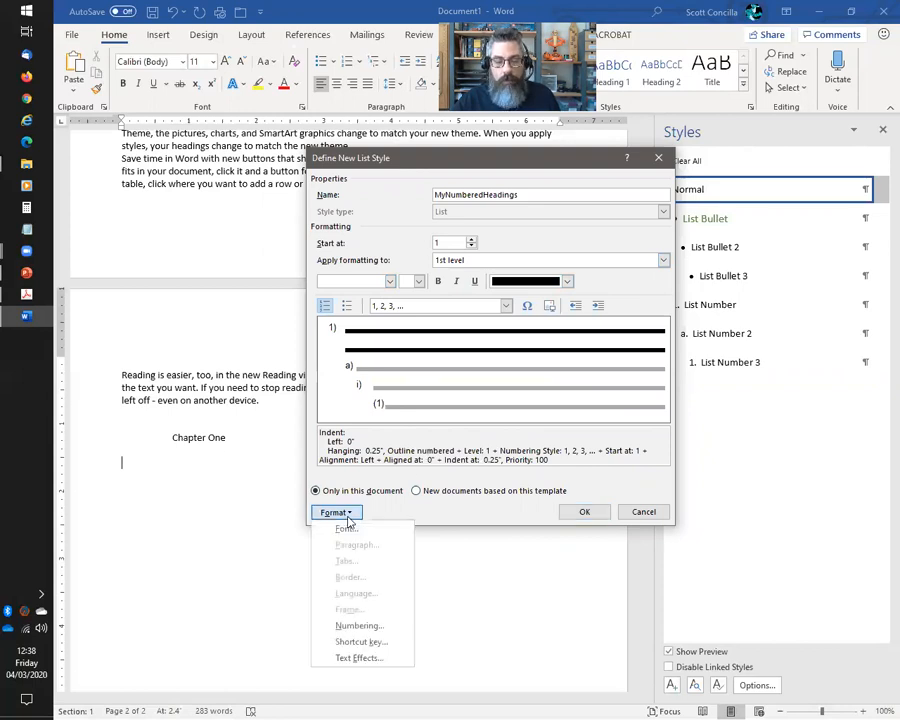
Link list levels 1, 2 and 3 to Heading 1, Heading 2 and Heading 3
click(359, 626)
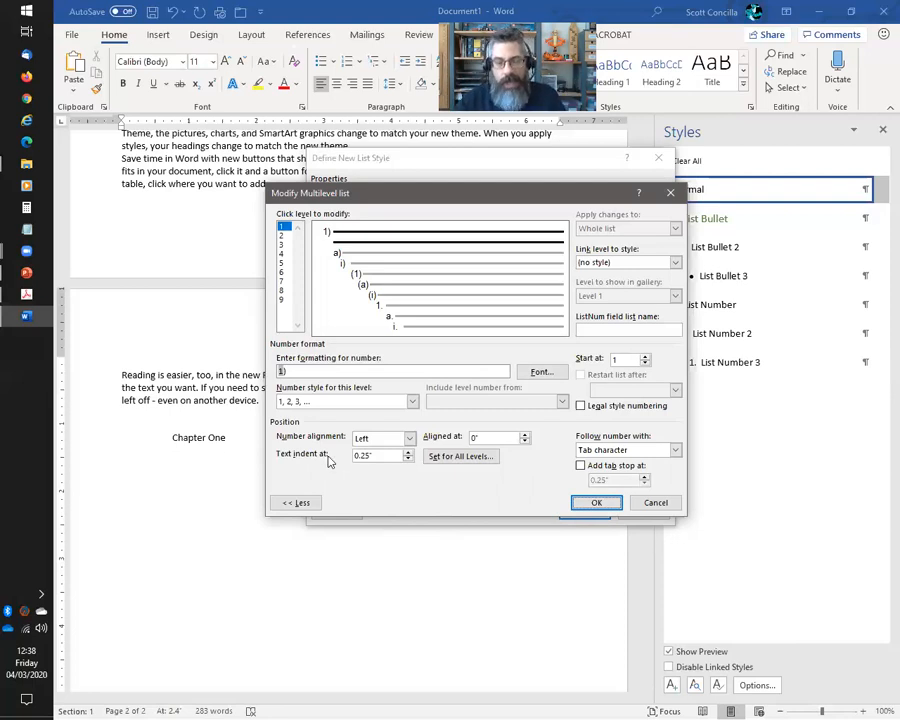
click(672, 262)
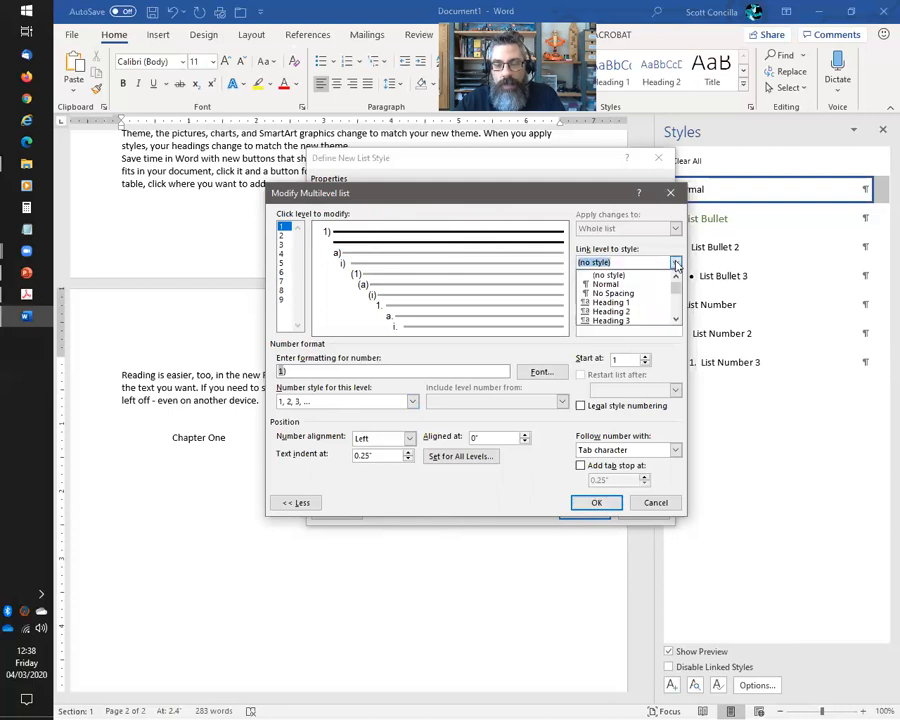
click(626, 303)
click(282, 236)
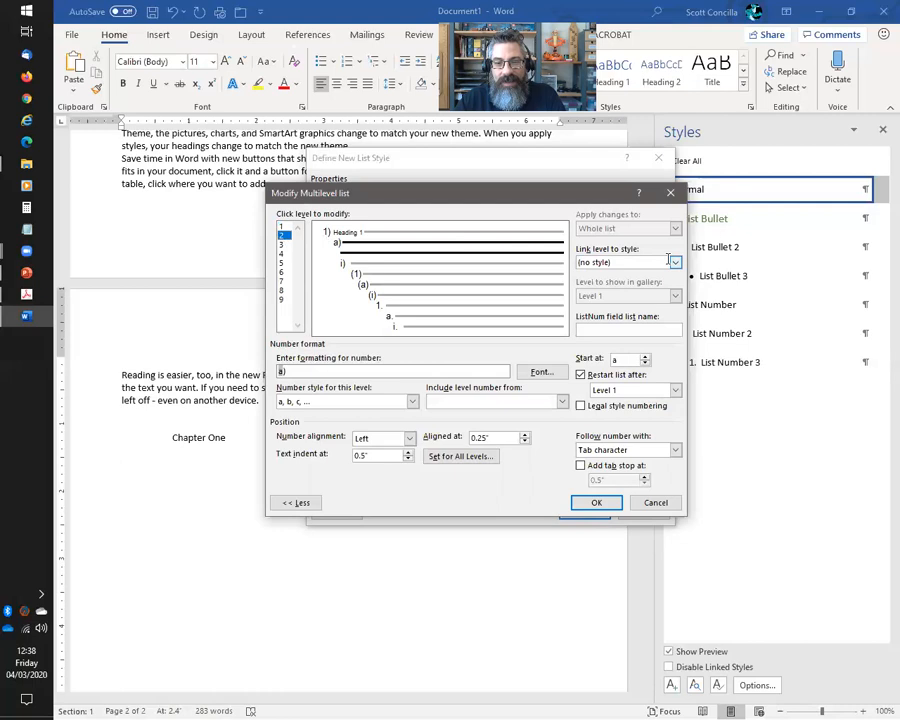
click(675, 262)
click(597, 313)
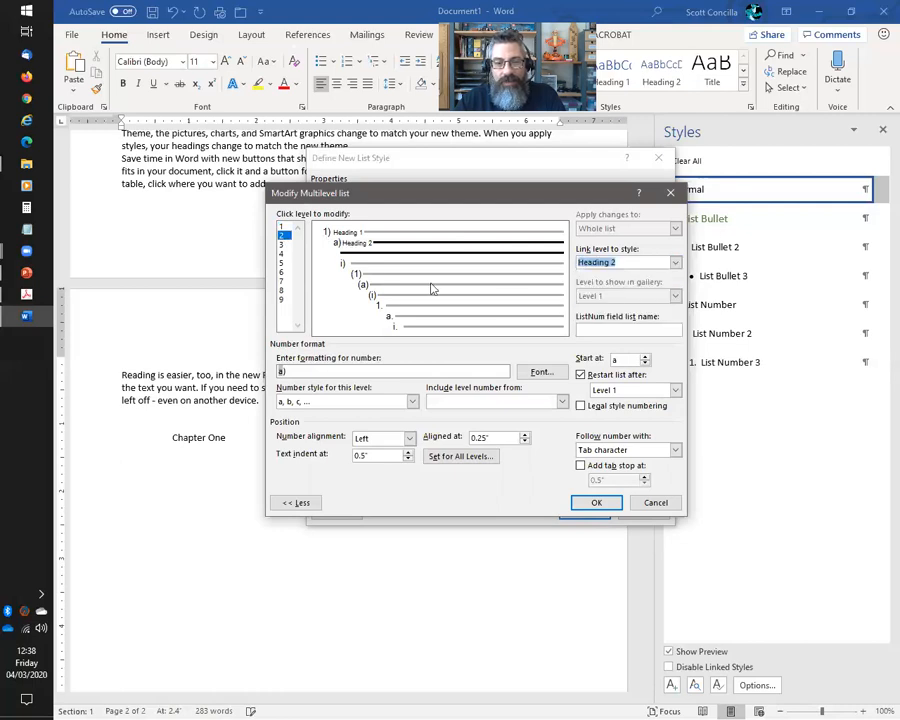
click(282, 244)
click(675, 262)
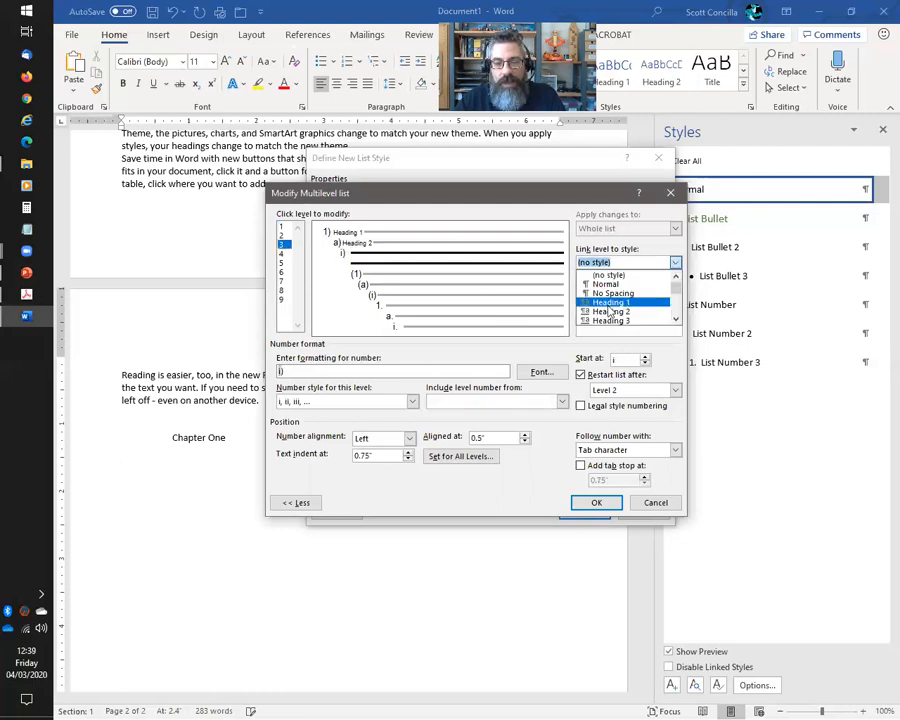
click(600, 320)
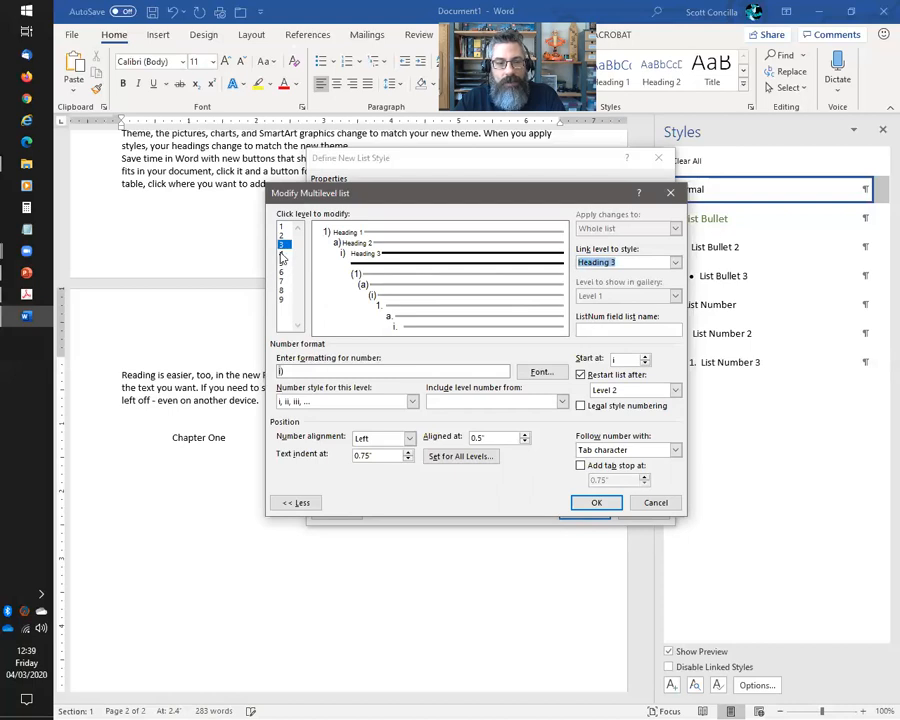
Link list levels 4, 5 and 6 to Heading 4, Heading 5 and Heading 6
click(282, 253)
click(675, 262)
scroll(665, 287, down, 2)
click(640, 296)
click(282, 263)
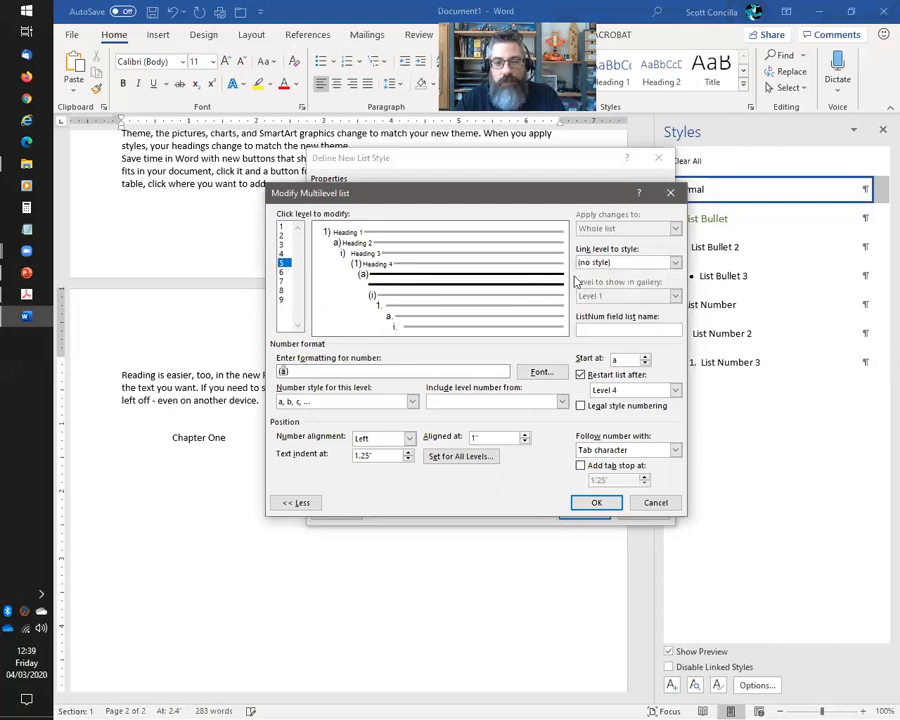
click(675, 262)
scroll(603, 318, down, 2)
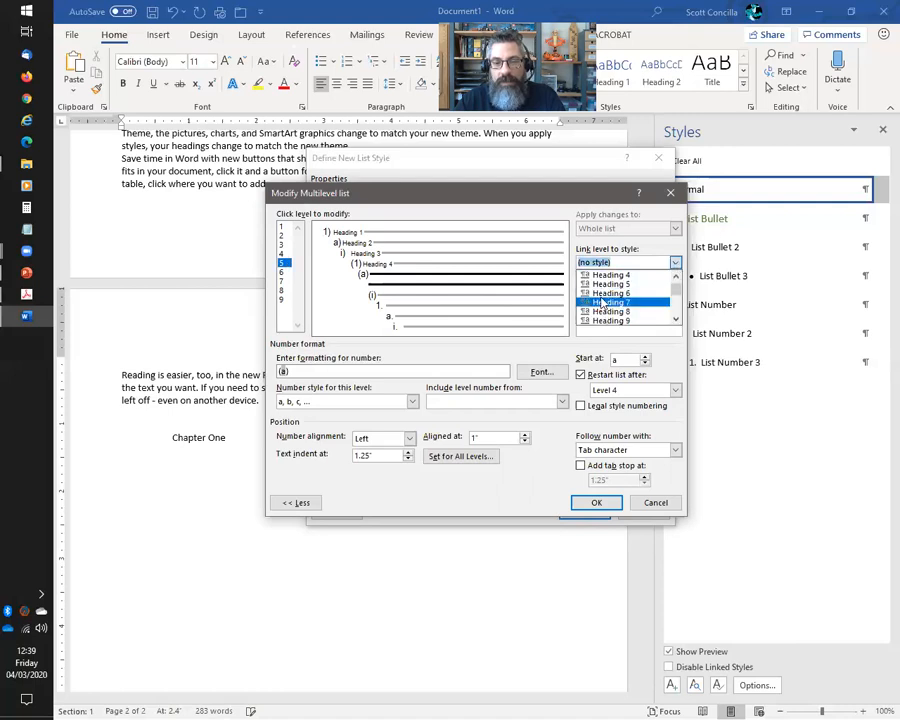
click(607, 284)
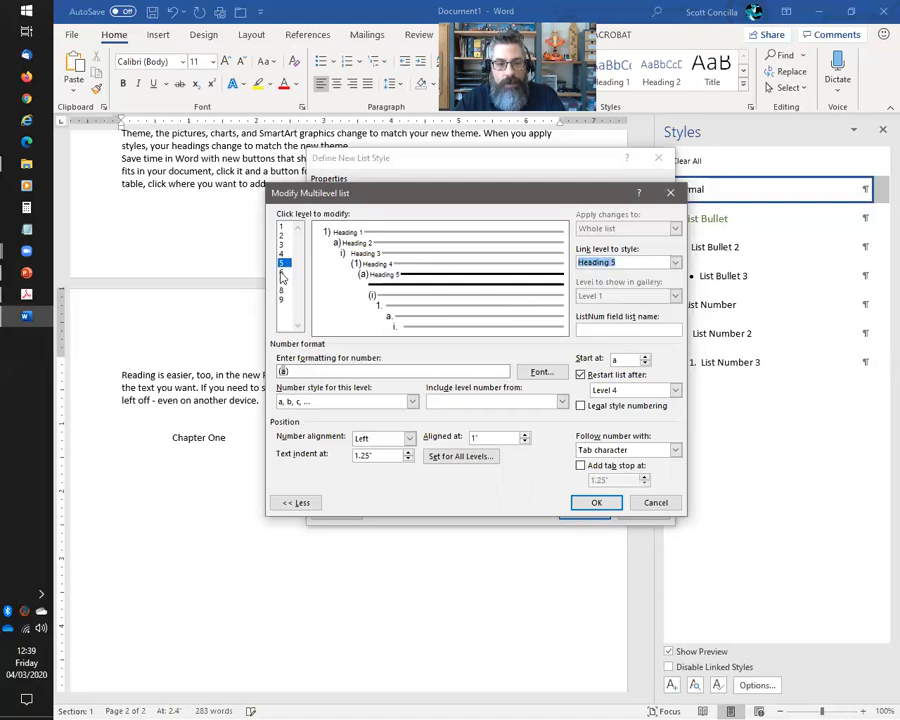
click(282, 272)
click(675, 262)
scroll(640, 295, down, 2)
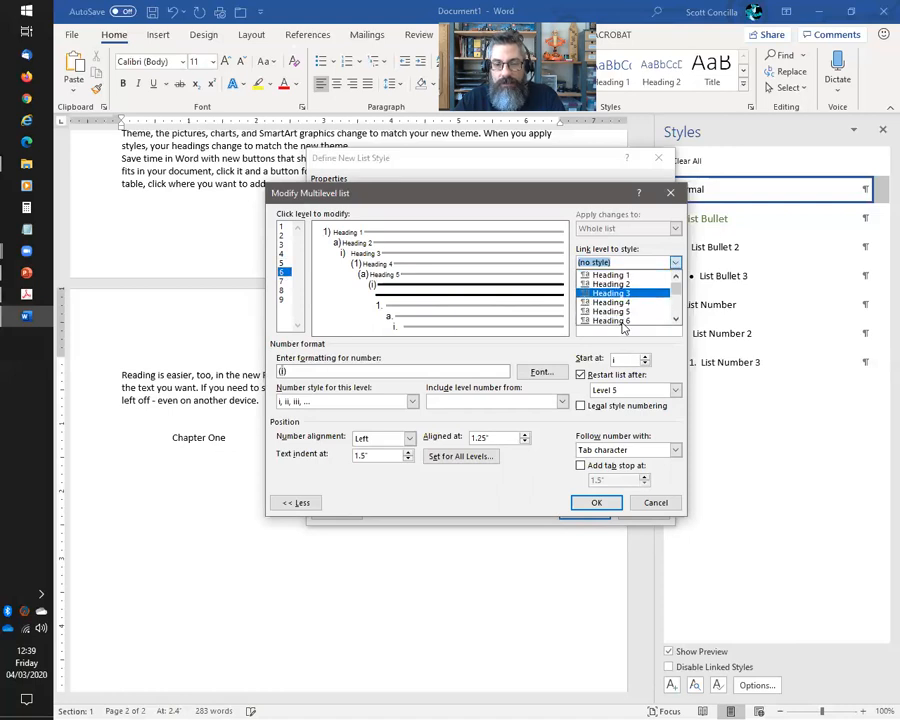
click(608, 293)
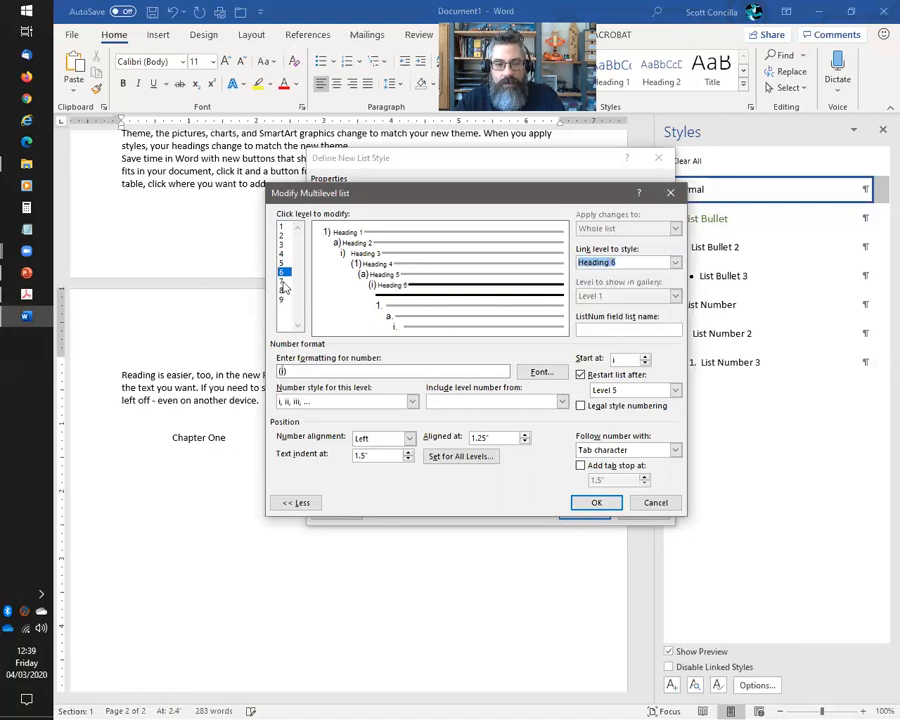
Link list levels 7, 8 and 9 to Heading 7, Heading 8 and Heading 9
click(282, 281)
click(675, 262)
scroll(645, 285, down, 3)
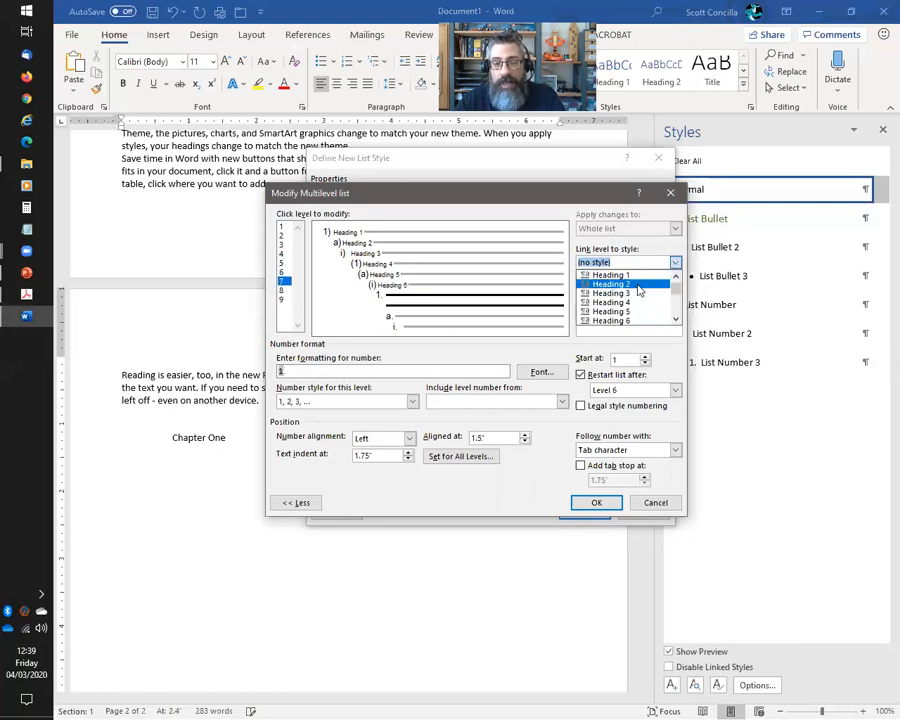
click(610, 276)
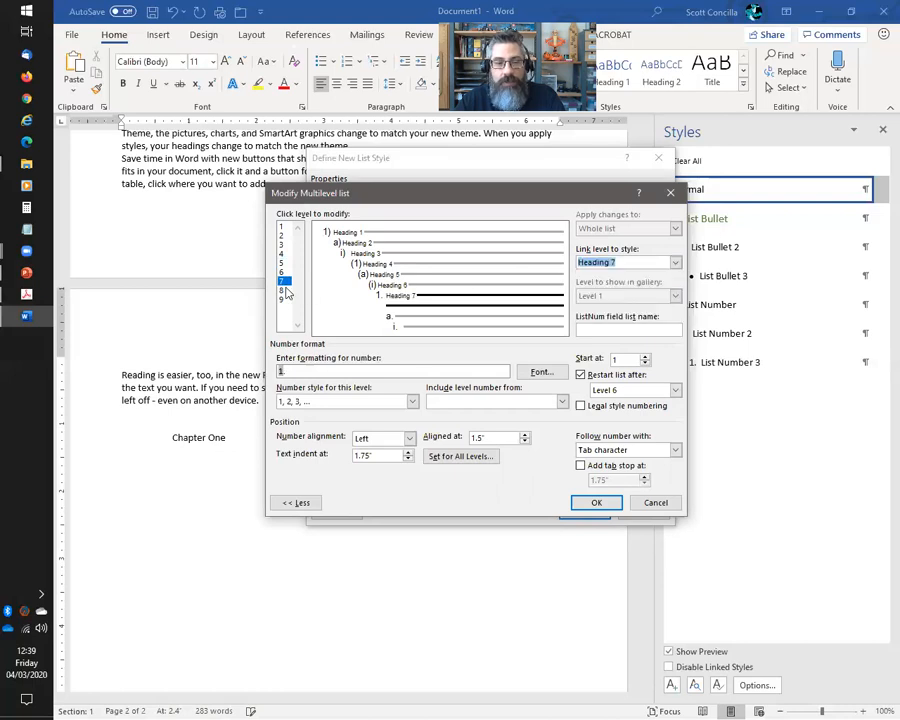
click(282, 290)
click(675, 262)
scroll(617, 305, down, 2)
click(610, 312)
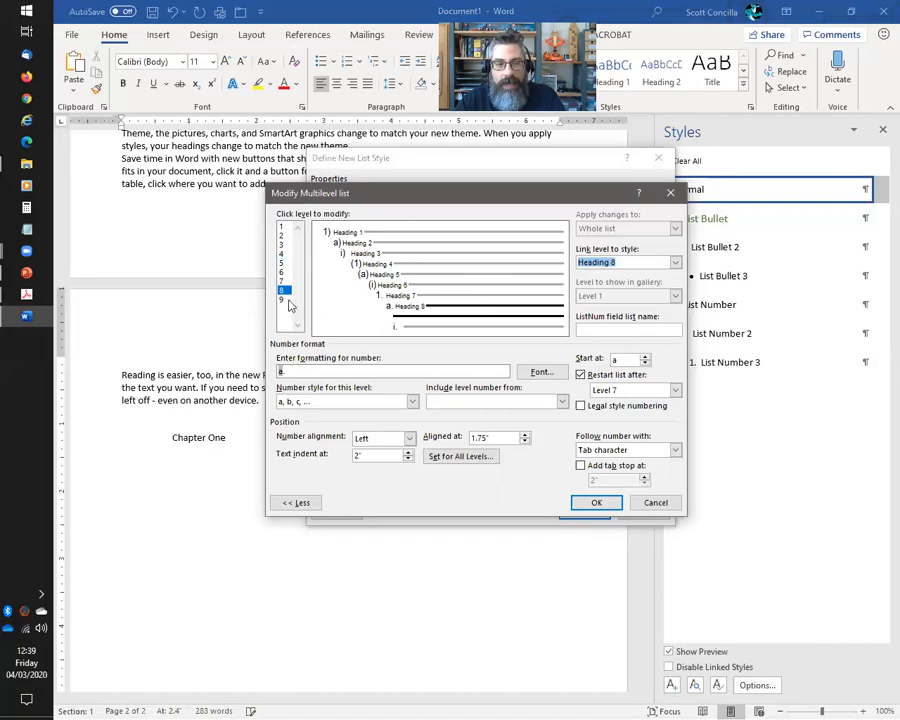
click(282, 299)
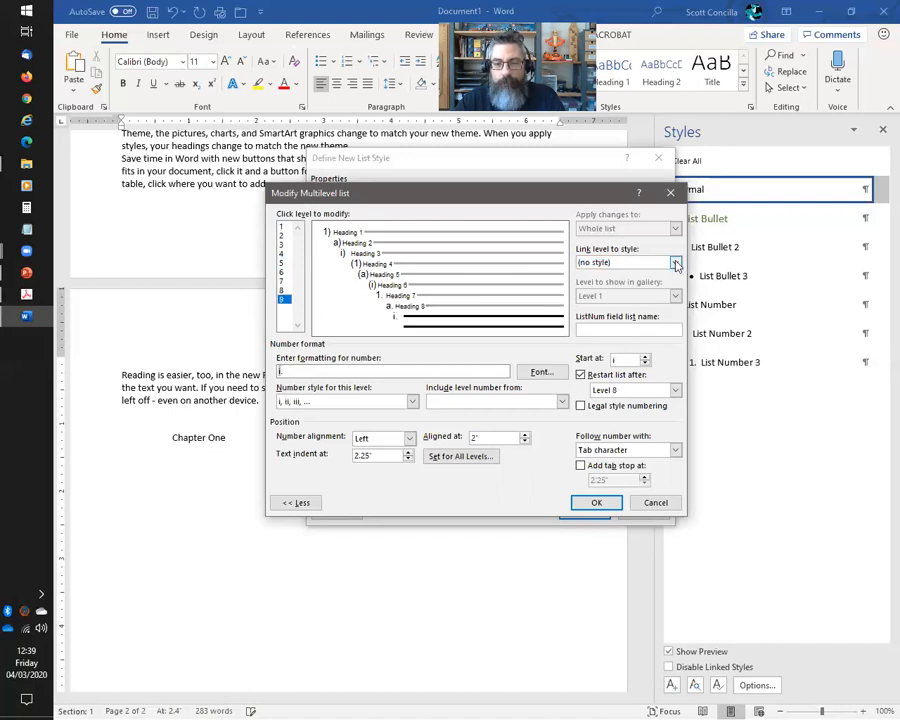
click(675, 262)
scroll(620, 300, down, 3)
click(611, 293)
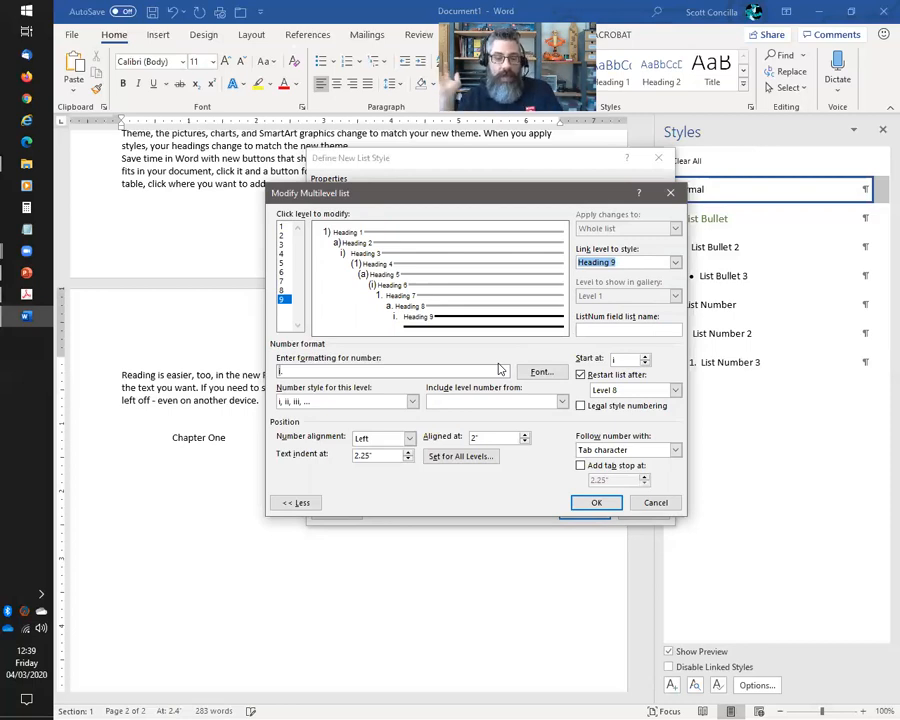
key(alt+Tab)
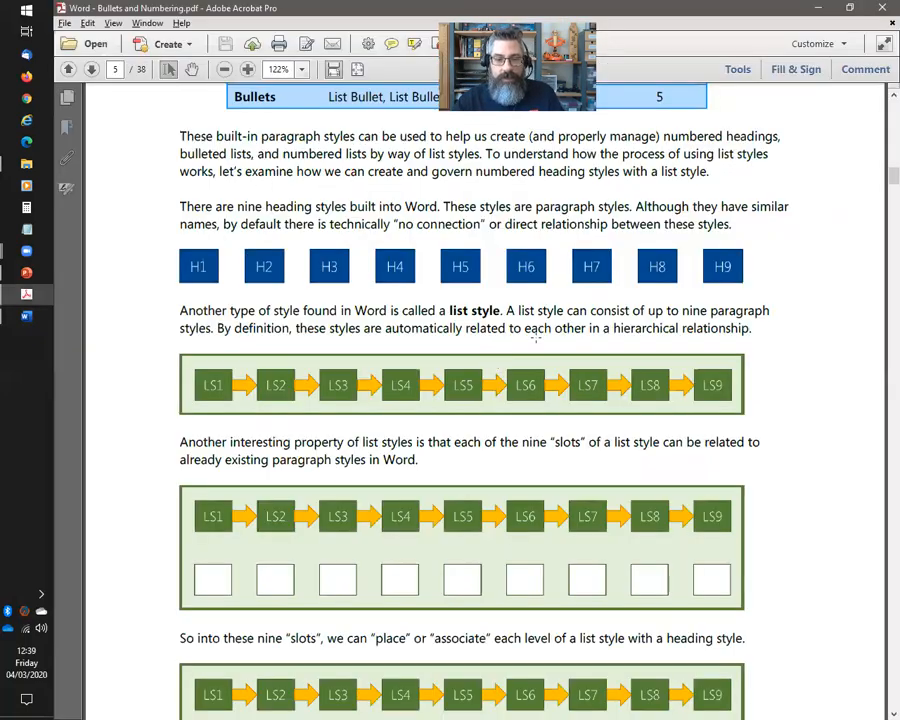
scroll(535, 338, down, 6)
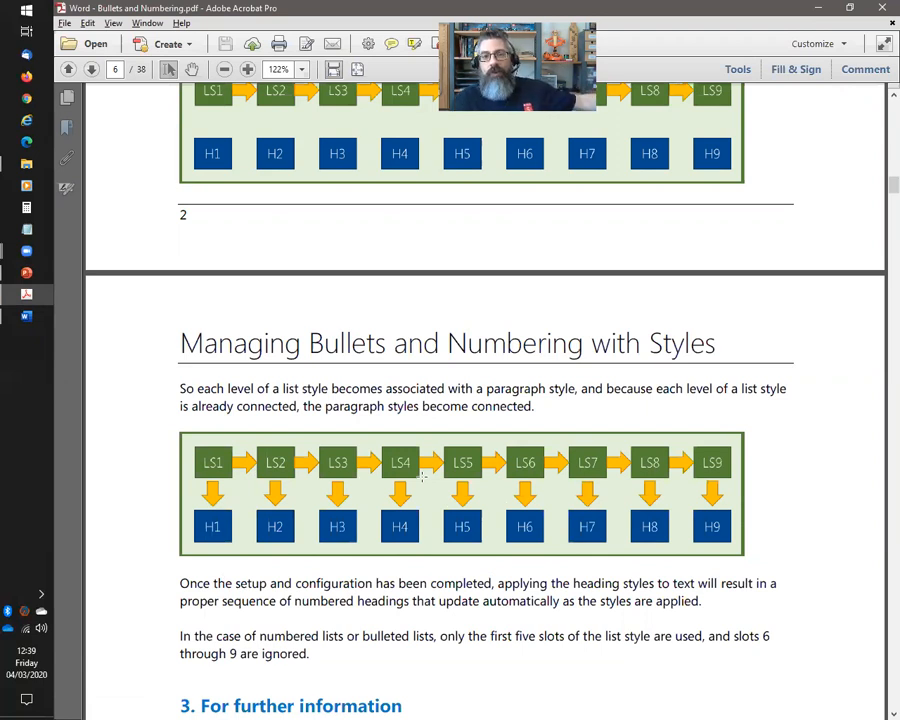
key(alt+Tab)
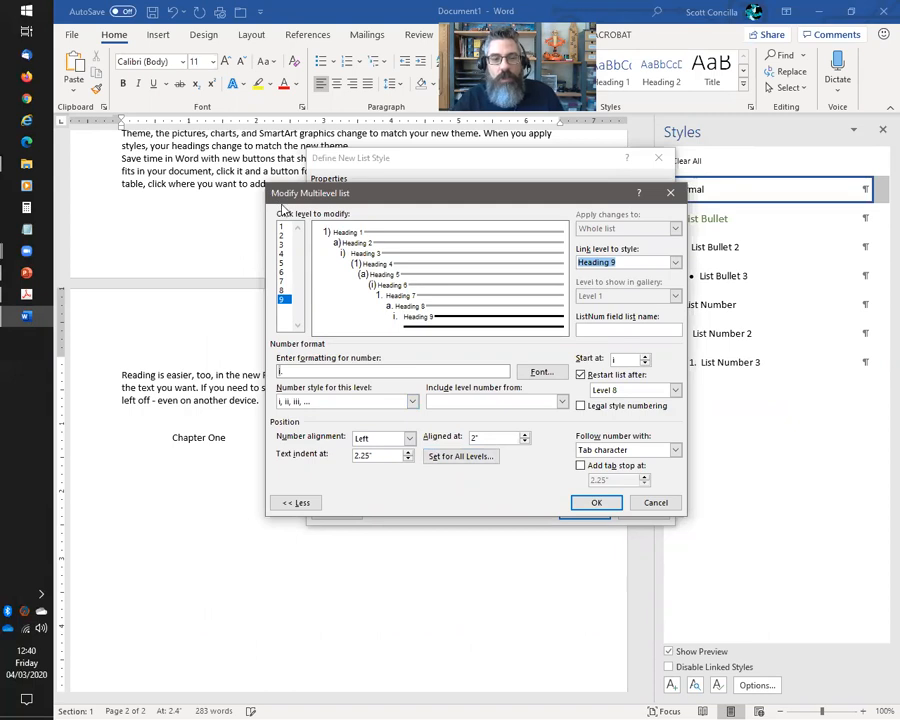
Delete the closing bracket from the number formats of list levels 1 and 2
click(283, 228)
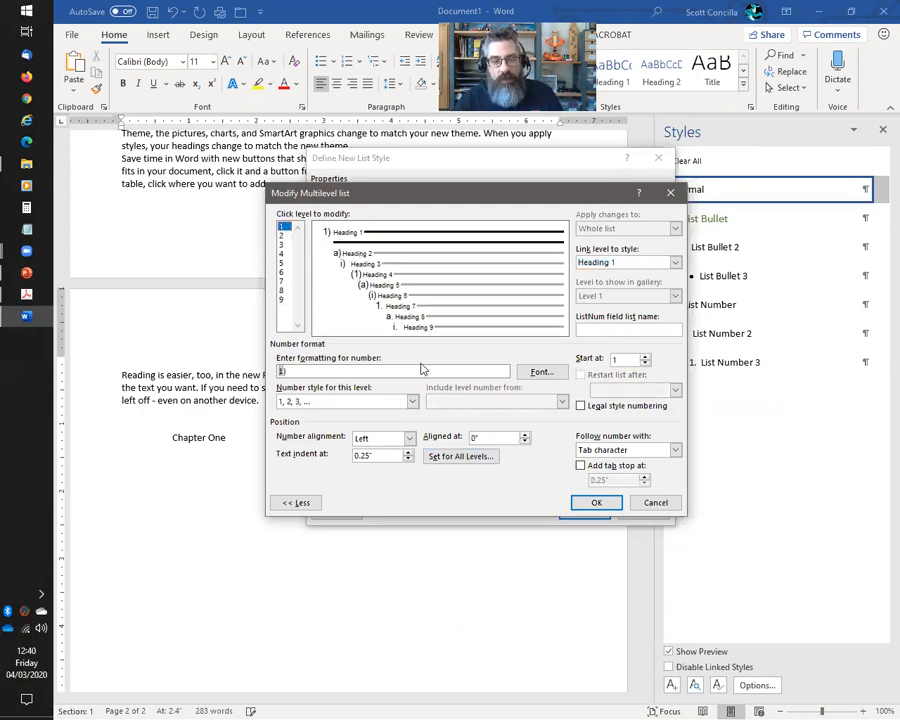
click(353, 368)
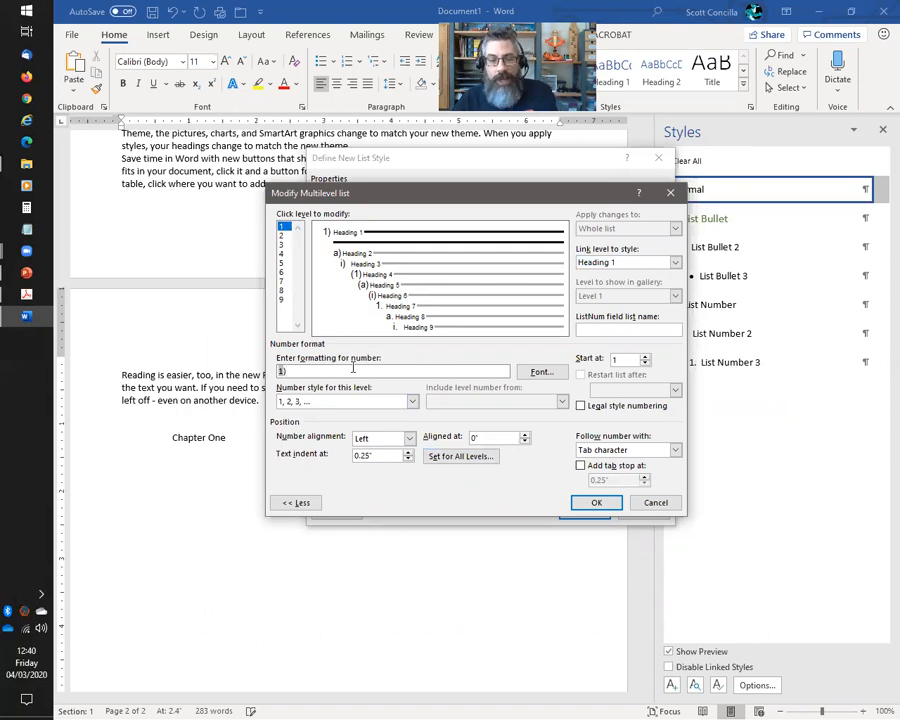
key(BackSpace)
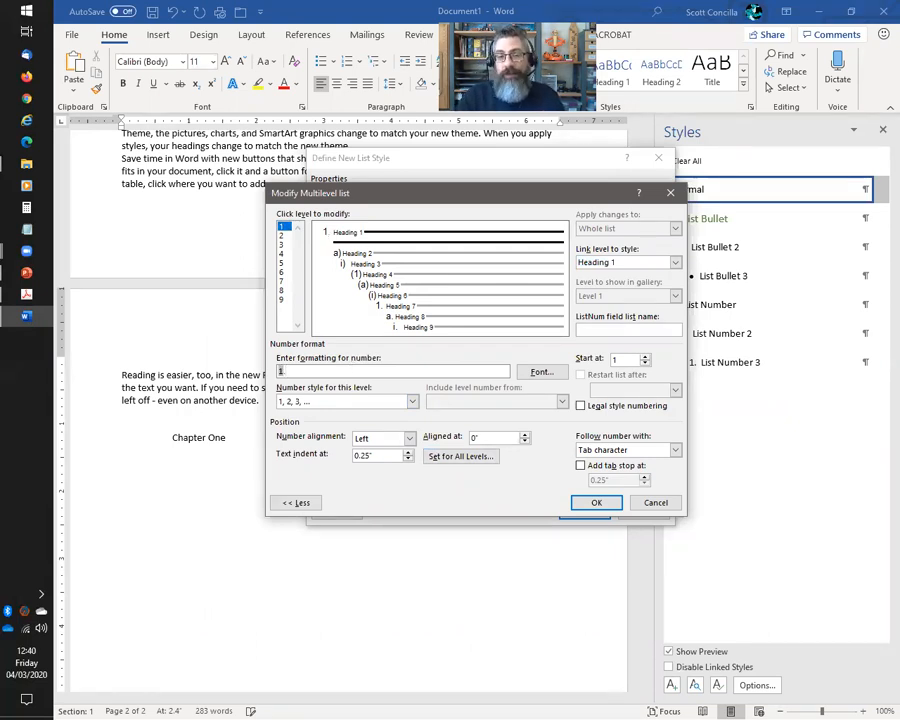
click(284, 236)
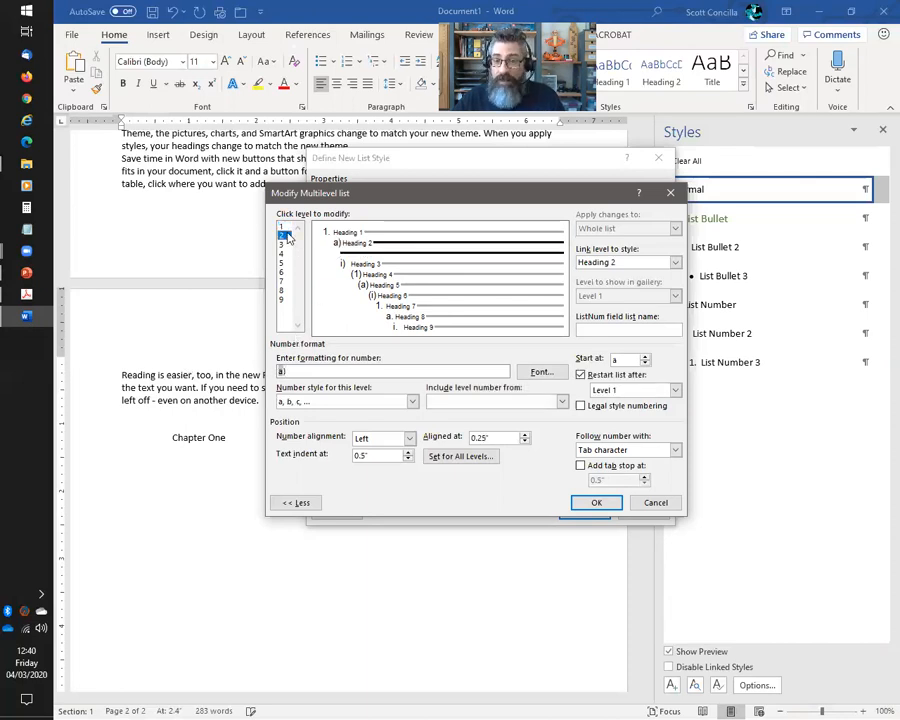
click(332, 369)
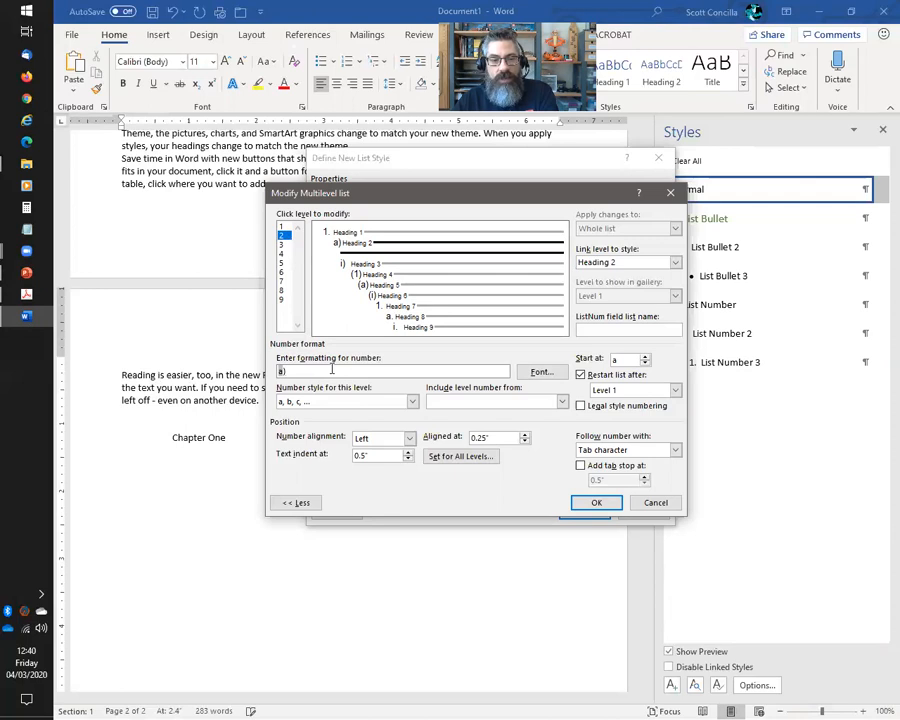
key(BackSpace)
key(BackSpace)
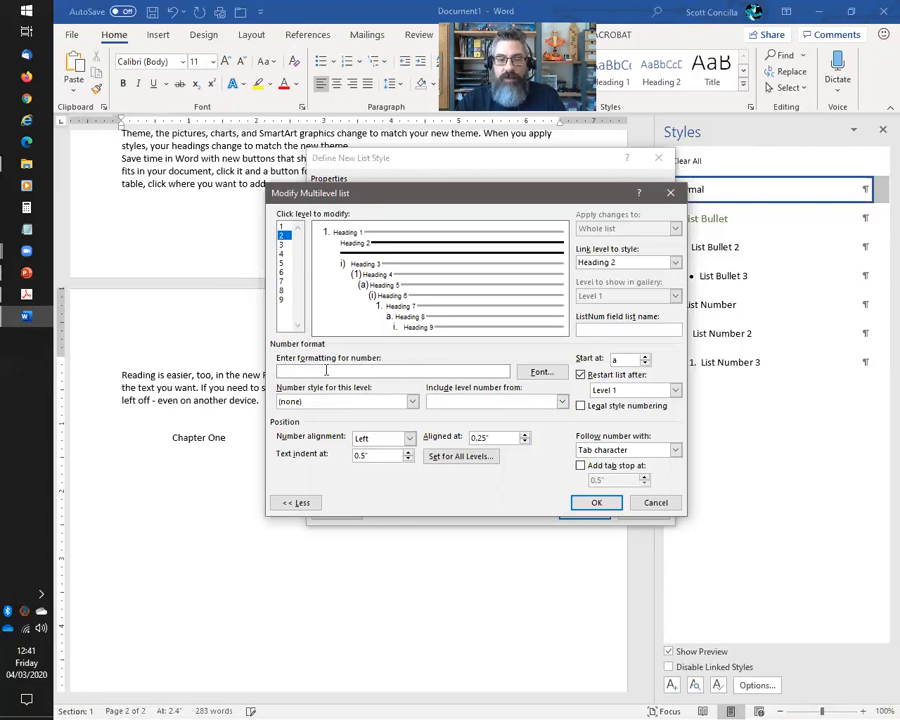
Build level 2's number as '1.1.' by including the level 1 number, adding periods, and using 1, 2, 3 style
click(563, 402)
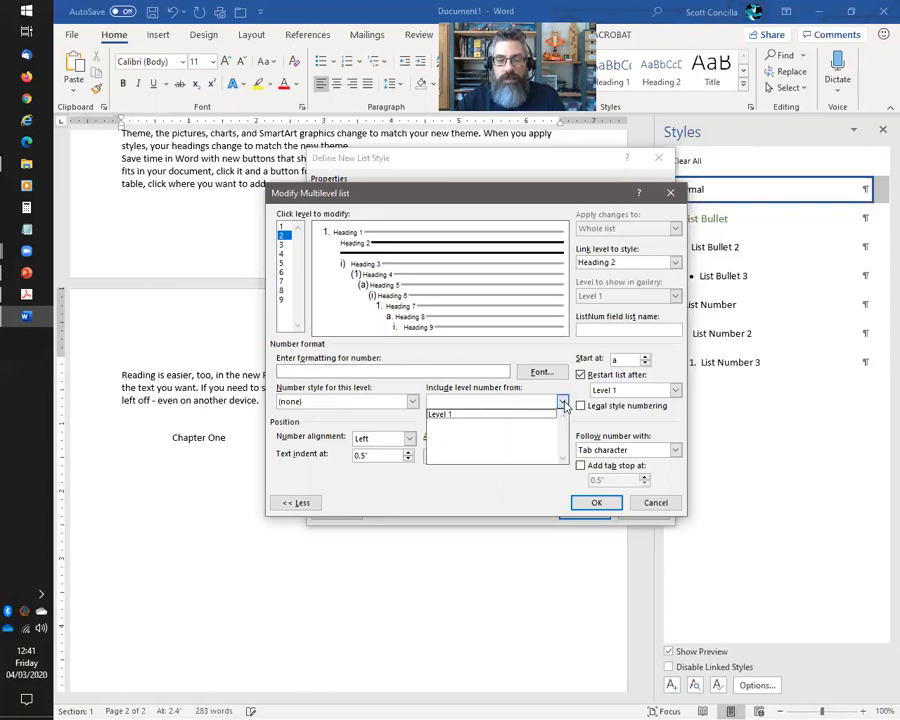
click(449, 420)
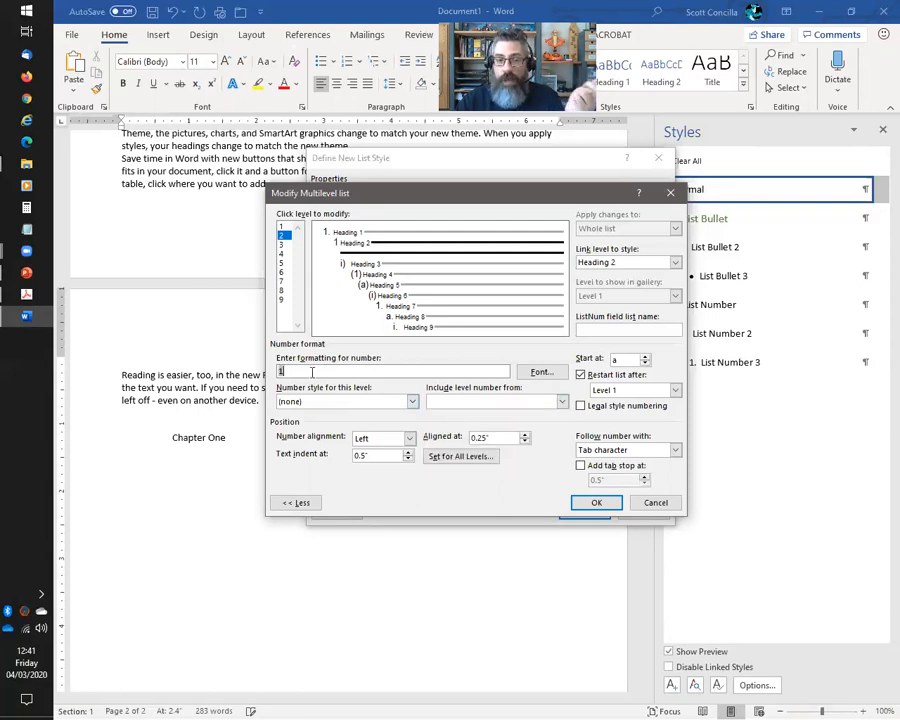
text(.)
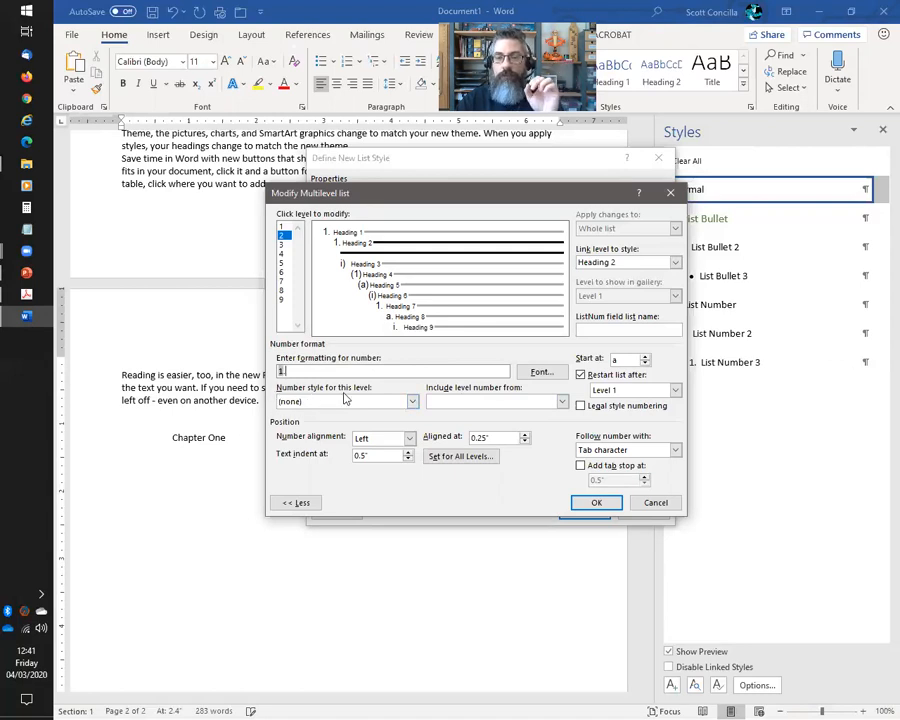
click(411, 401)
click(307, 424)
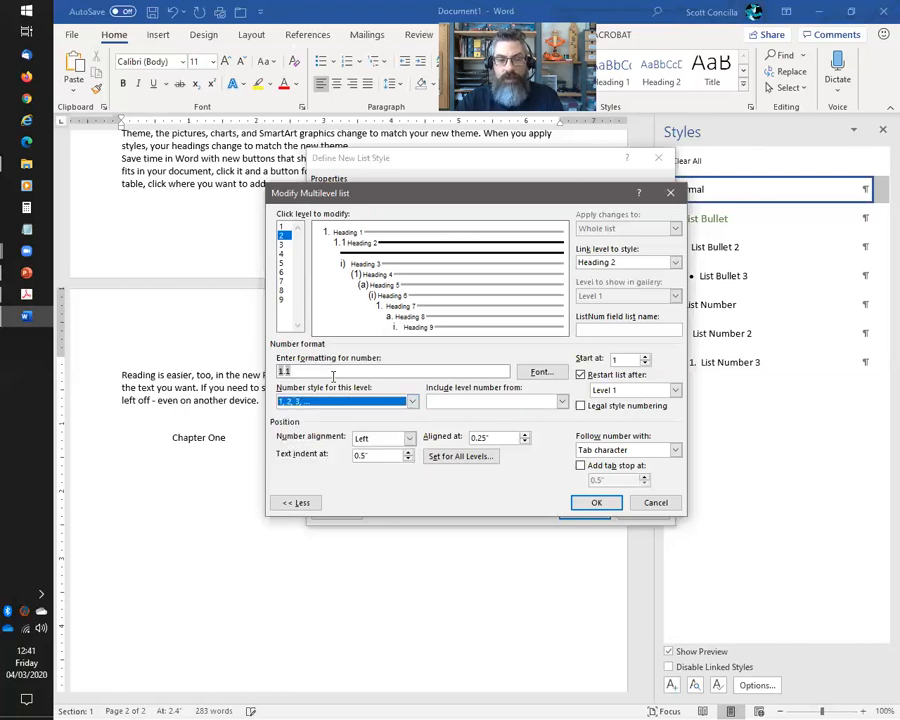
text(.)
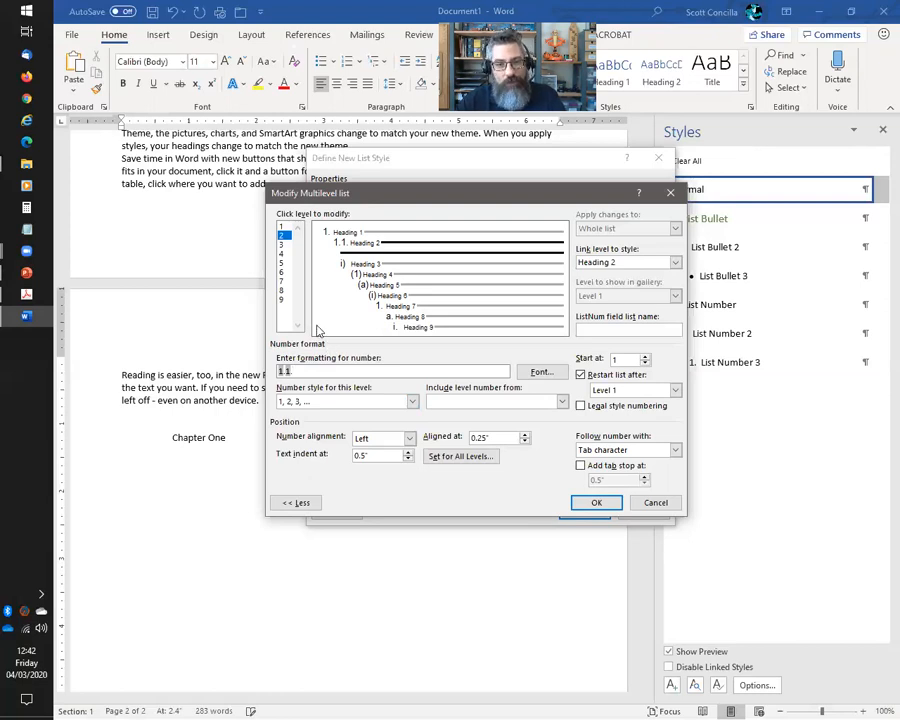
click(283, 244)
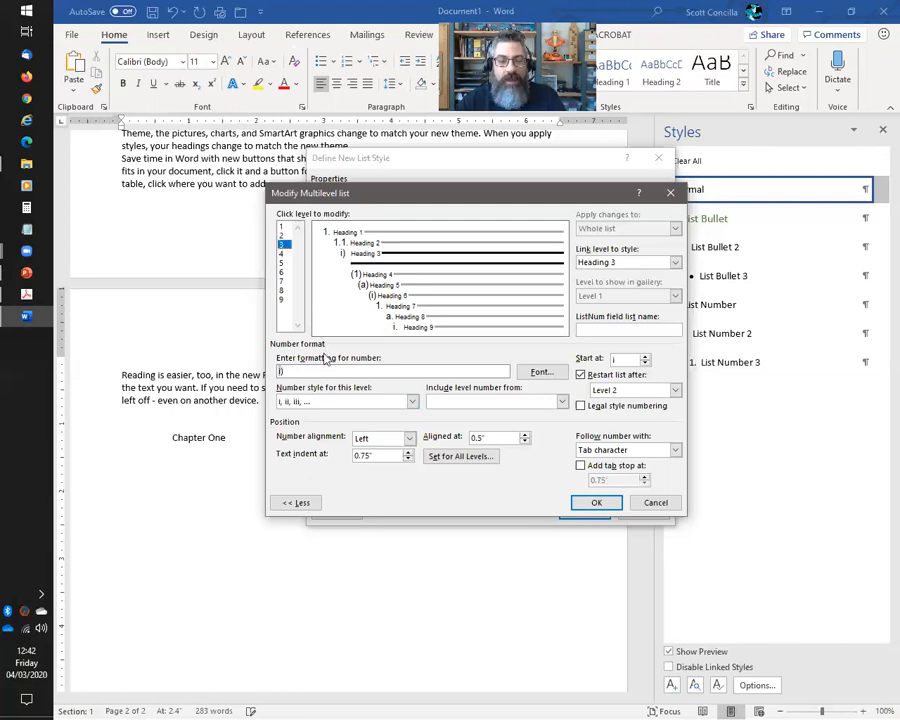
Replace level 3's i) number format with 1.1.1, built from the level 1 and 2 numbers, in 1, 2, 3 style
key(BackSpace)
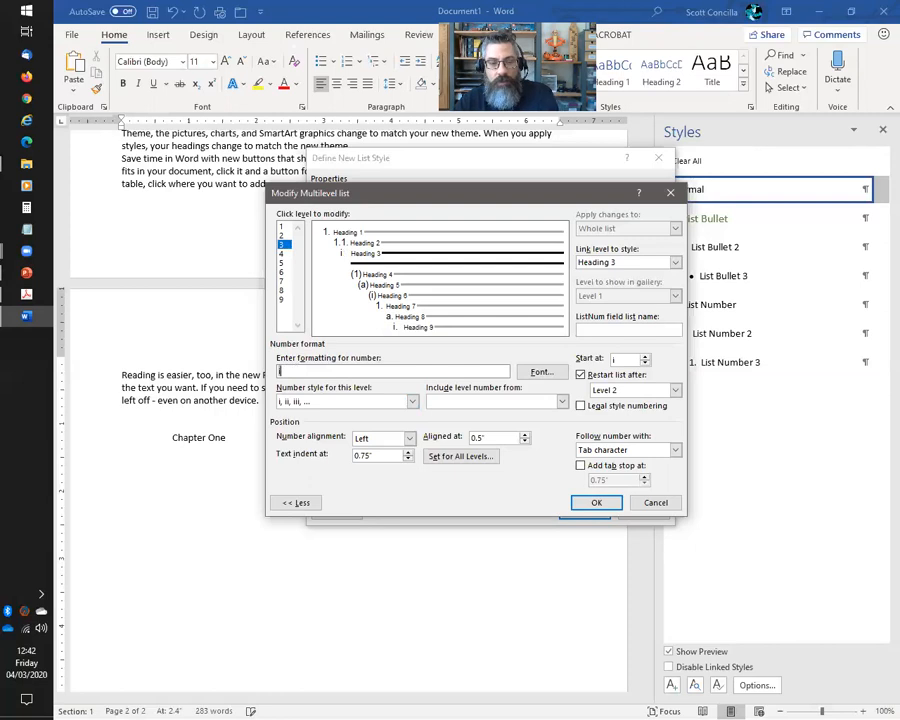
key(BackSpace)
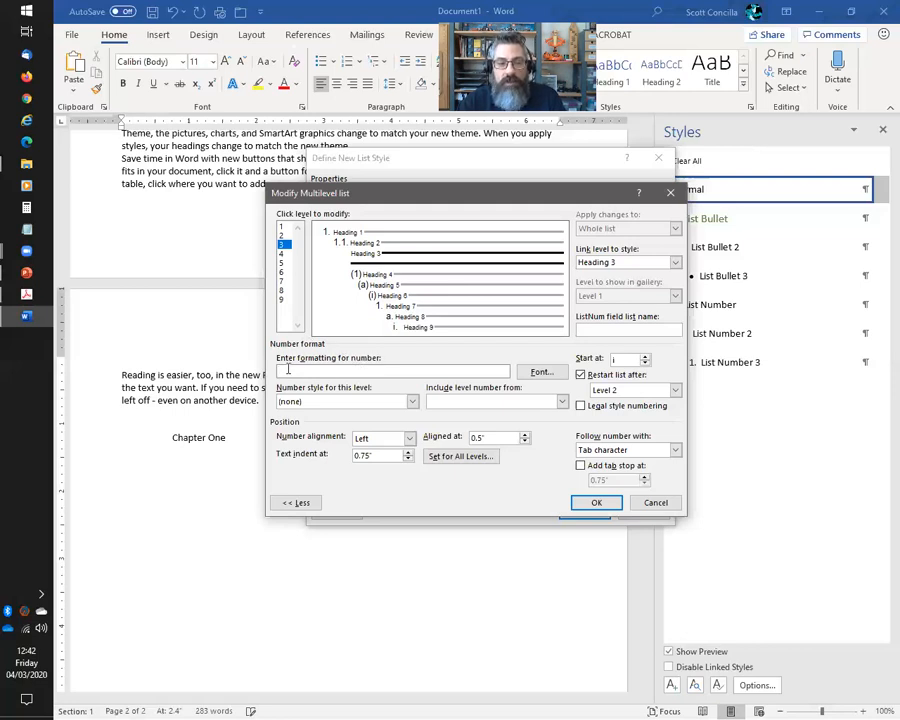
click(562, 402)
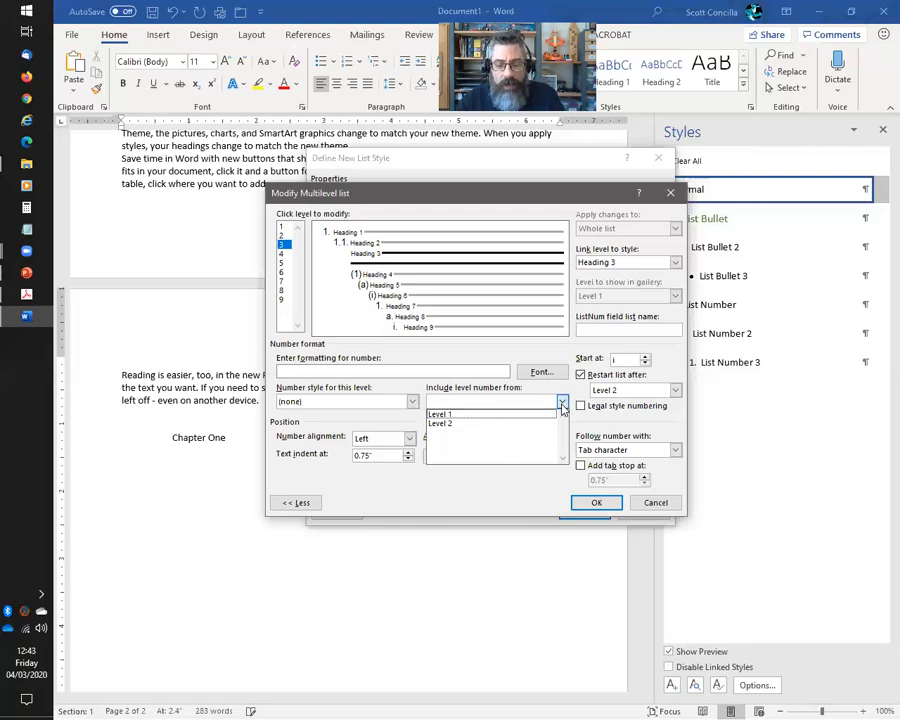
click(440, 413)
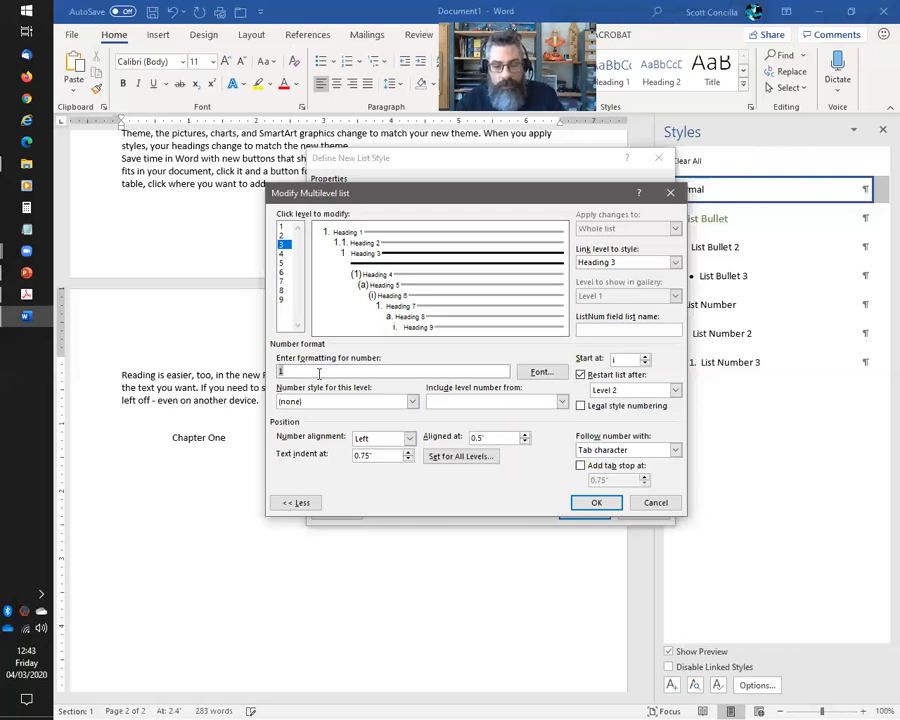
click(562, 402)
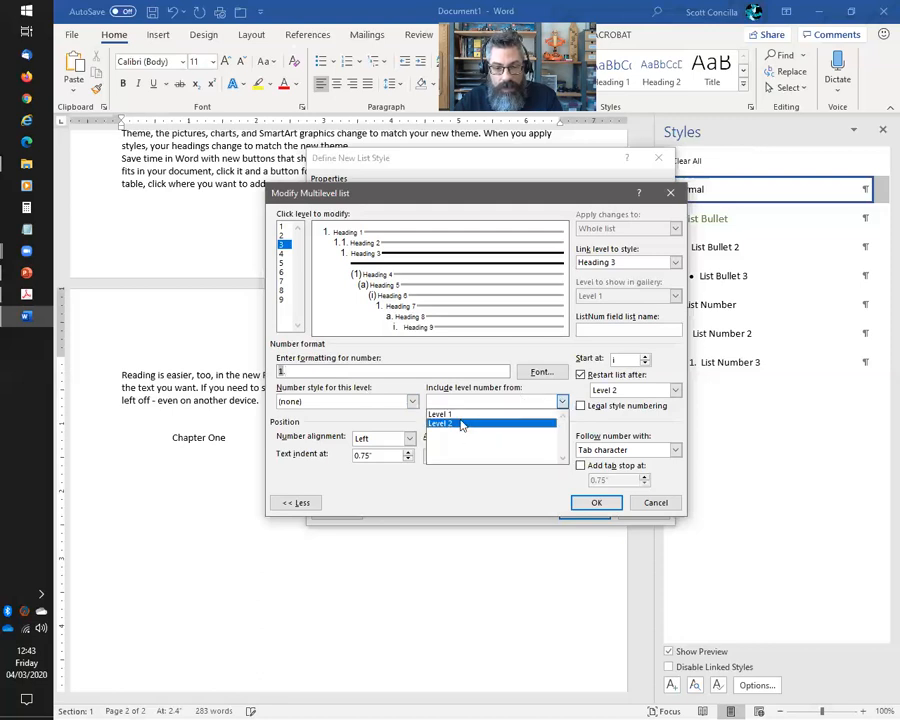
click(462, 424)
click(350, 371)
text(.1.)
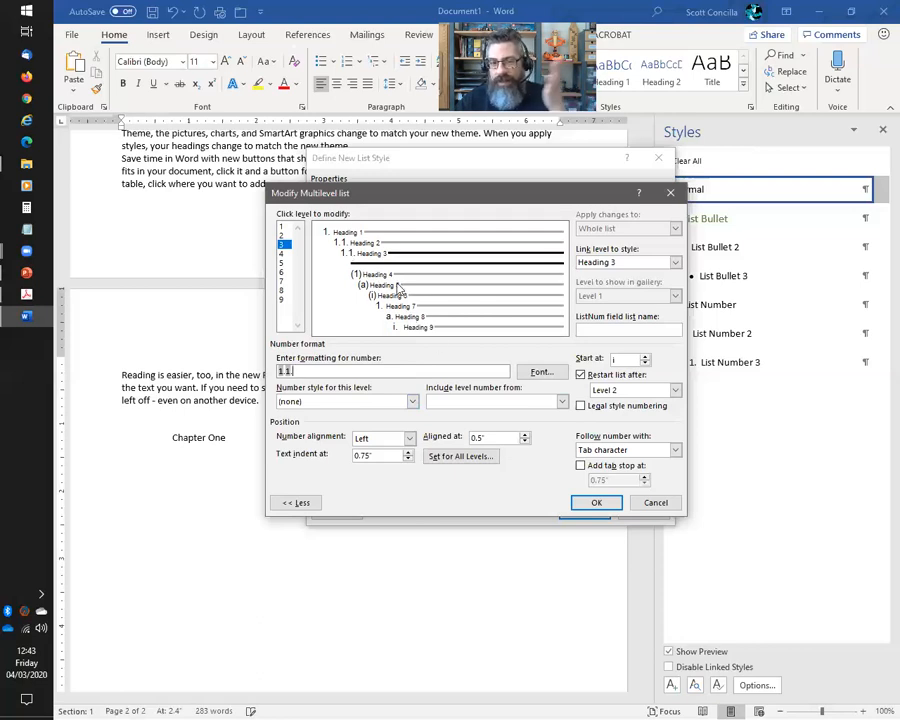
click(412, 401)
click(308, 419)
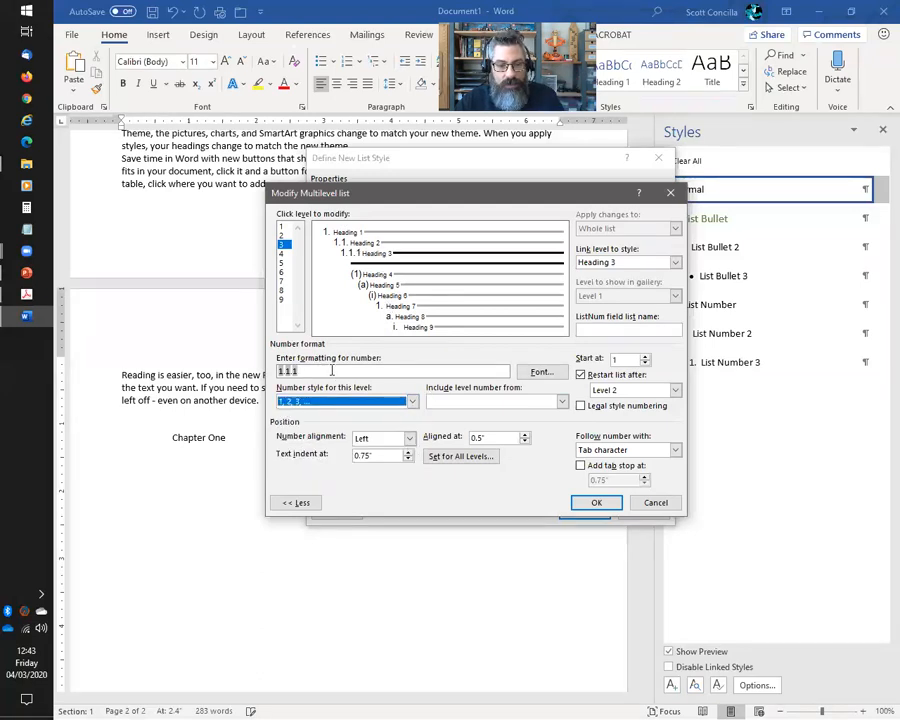
Make level 4 number as 1.1.1.1, including levels 1–3, in 1, 2, 3 style
click(284, 253)
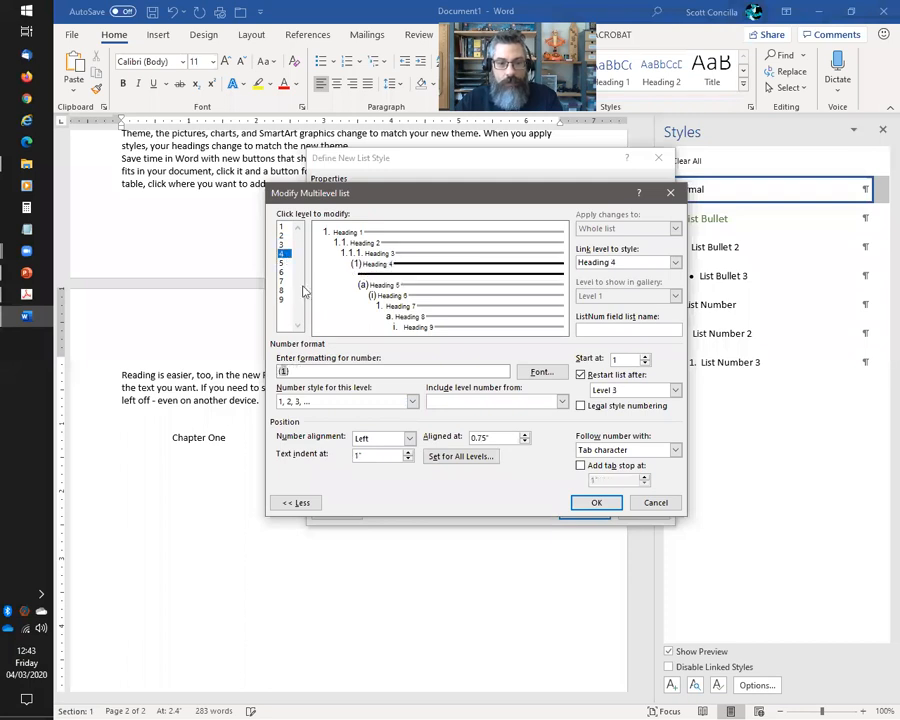
click(380, 368)
key(BackSpace)
key(BackSpace)
key(BackSpace)
click(562, 401)
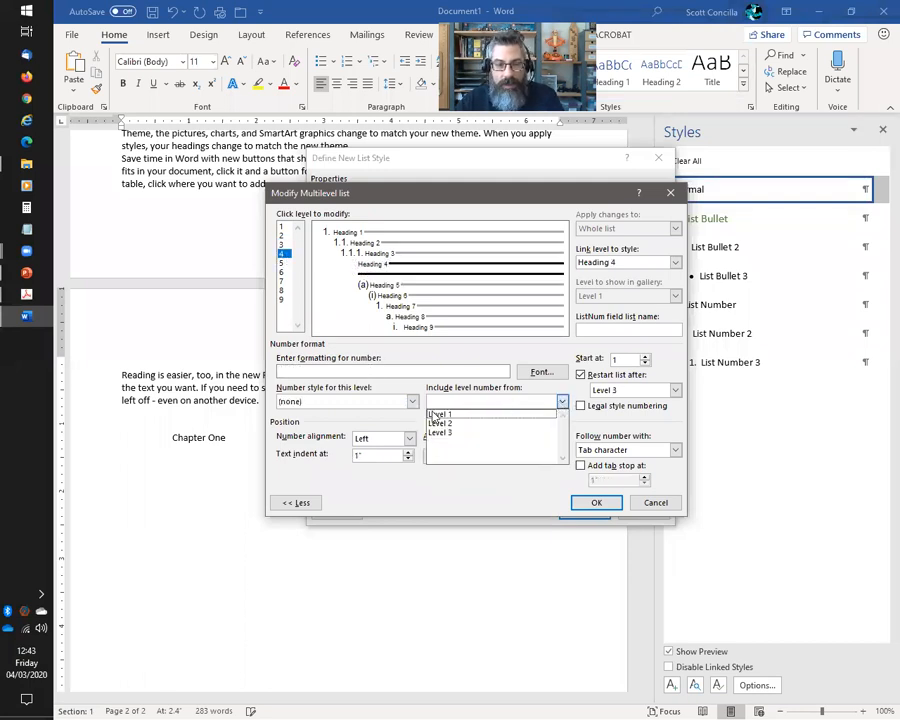
click(438, 414)
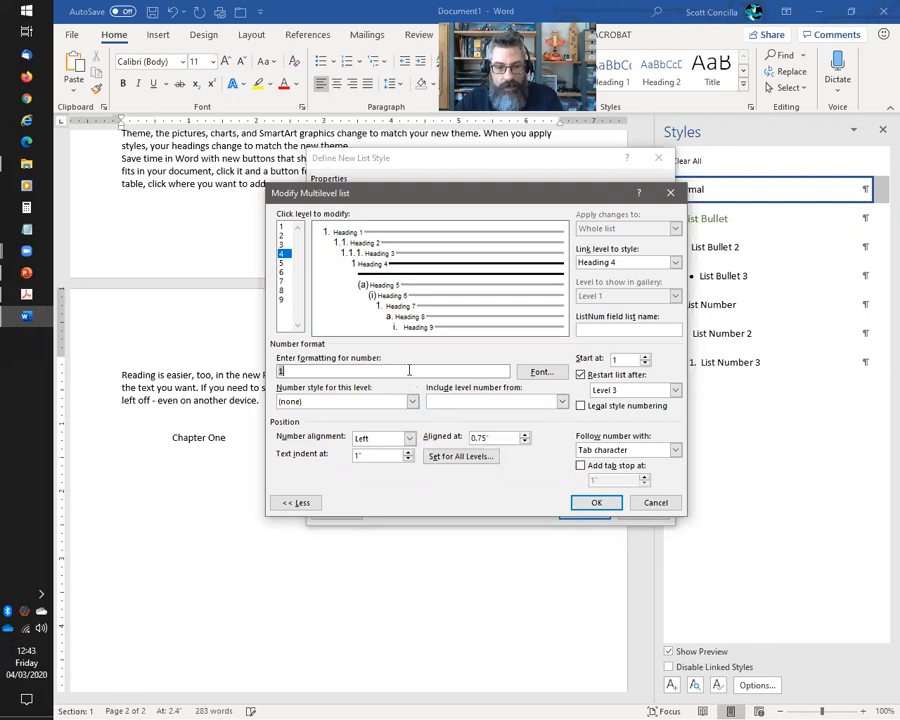
click(562, 401)
click(440, 418)
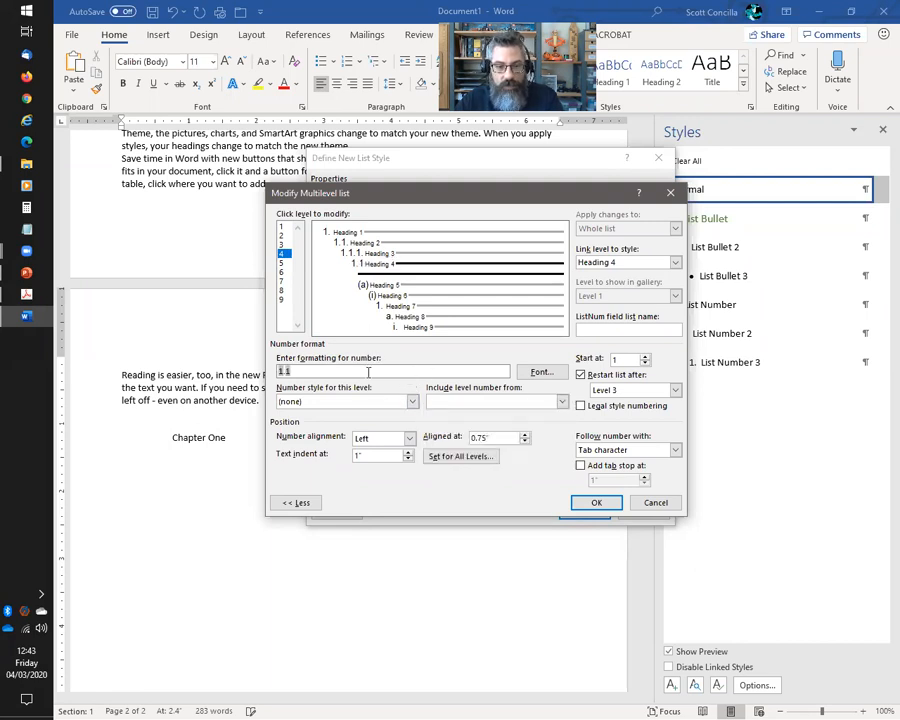
click(561, 401)
click(442, 430)
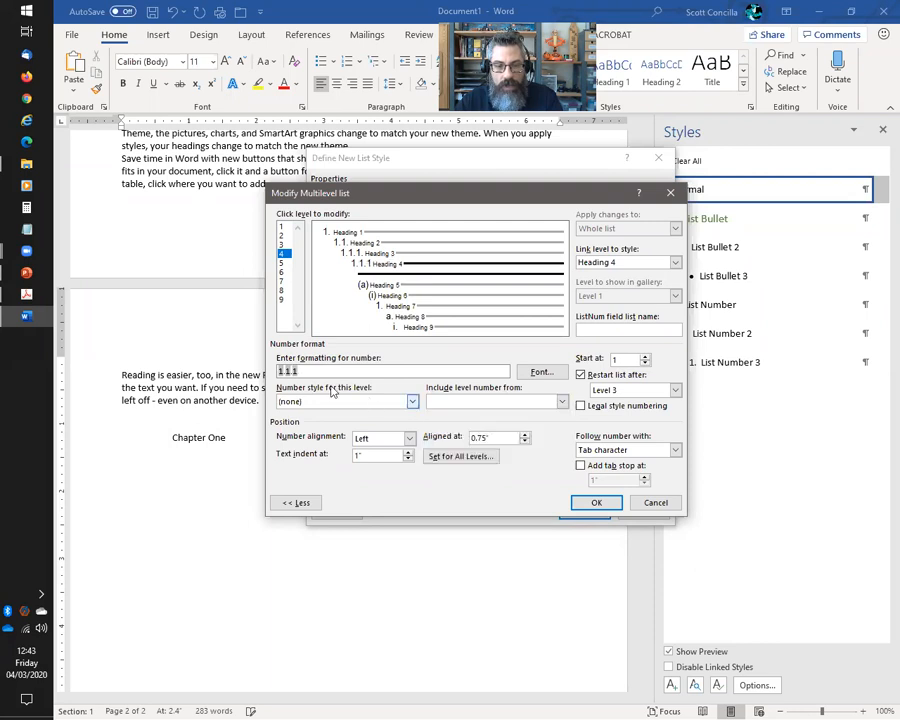
click(411, 401)
click(289, 424)
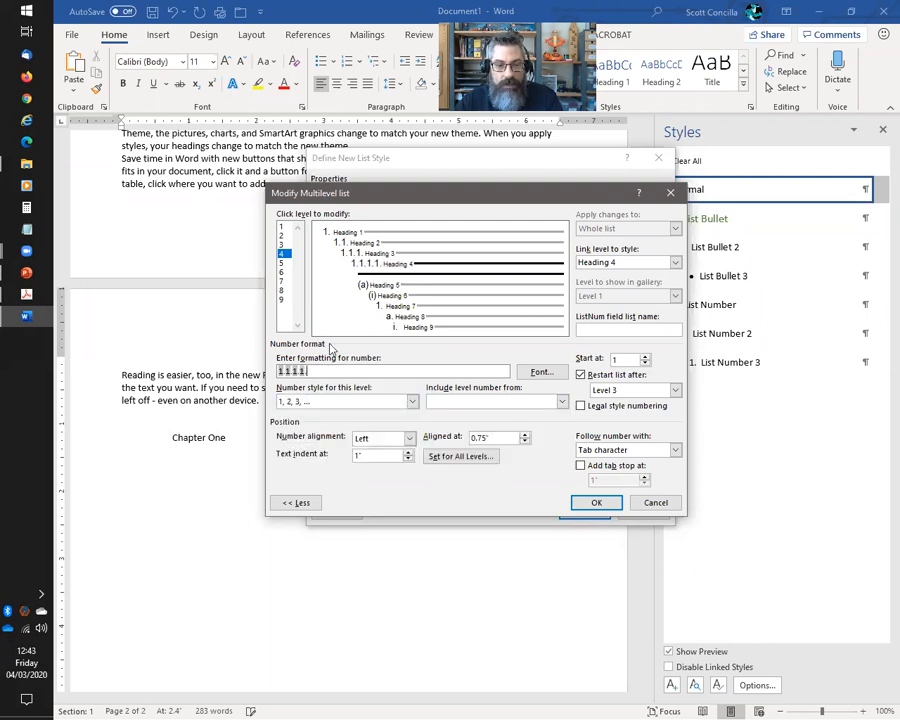
Replace level 5's (a) format with 1.1.1.1.1, including levels 1–4, in 1, 2, 3 style
click(282, 264)
drag(340, 369, 221, 362)
key(Delete)
click(561, 403)
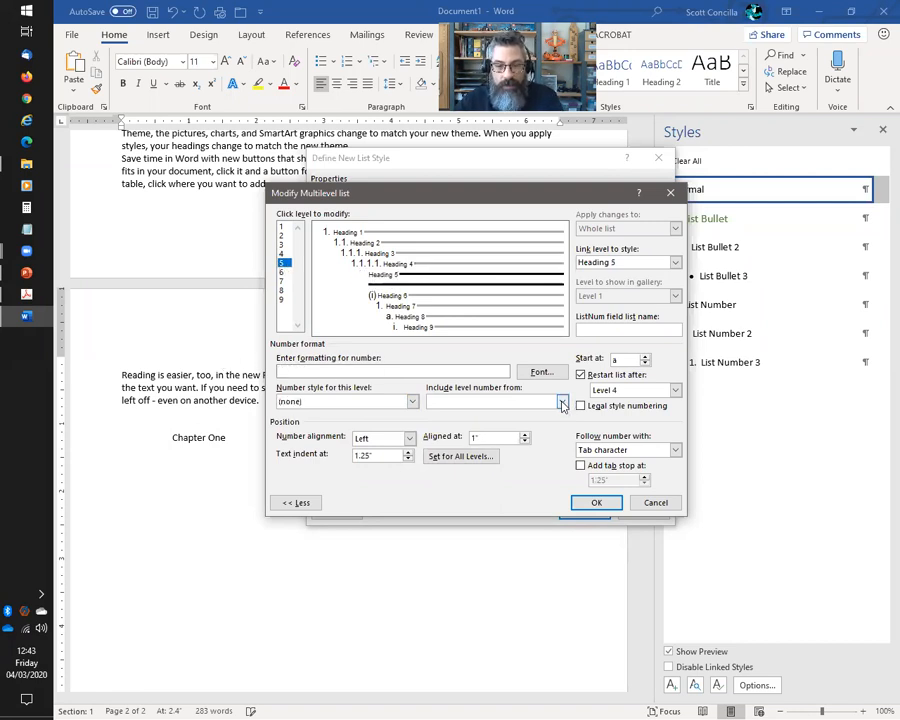
click(462, 426)
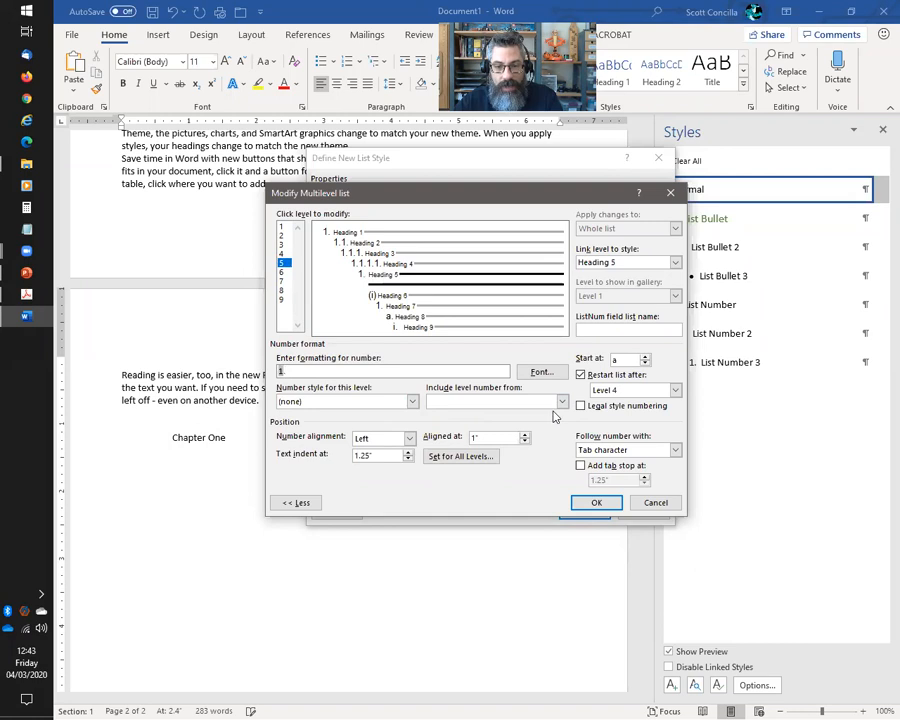
click(561, 401)
click(474, 425)
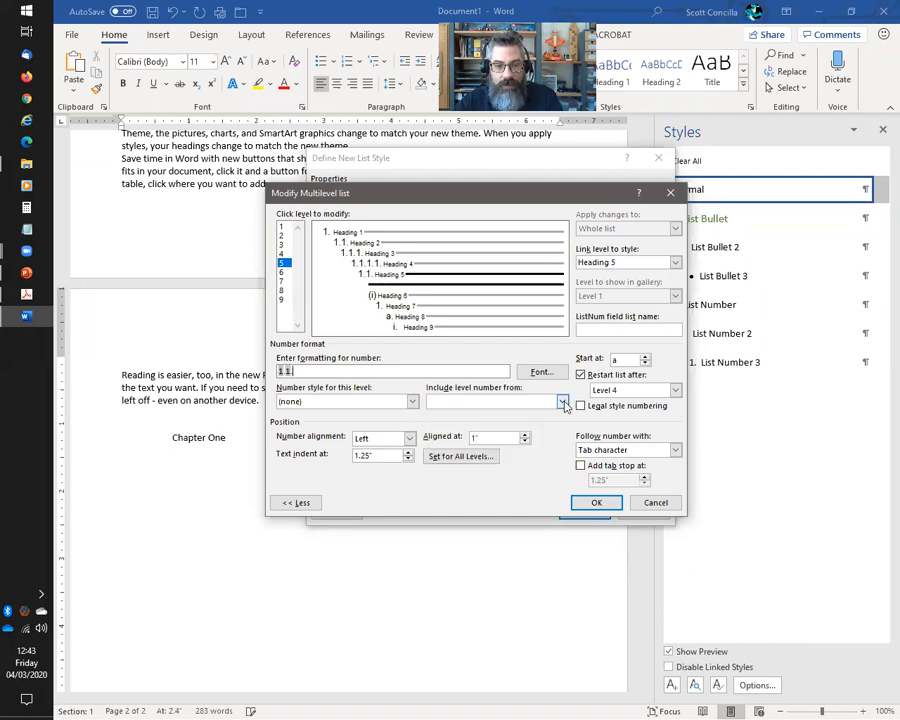
click(561, 401)
click(472, 427)
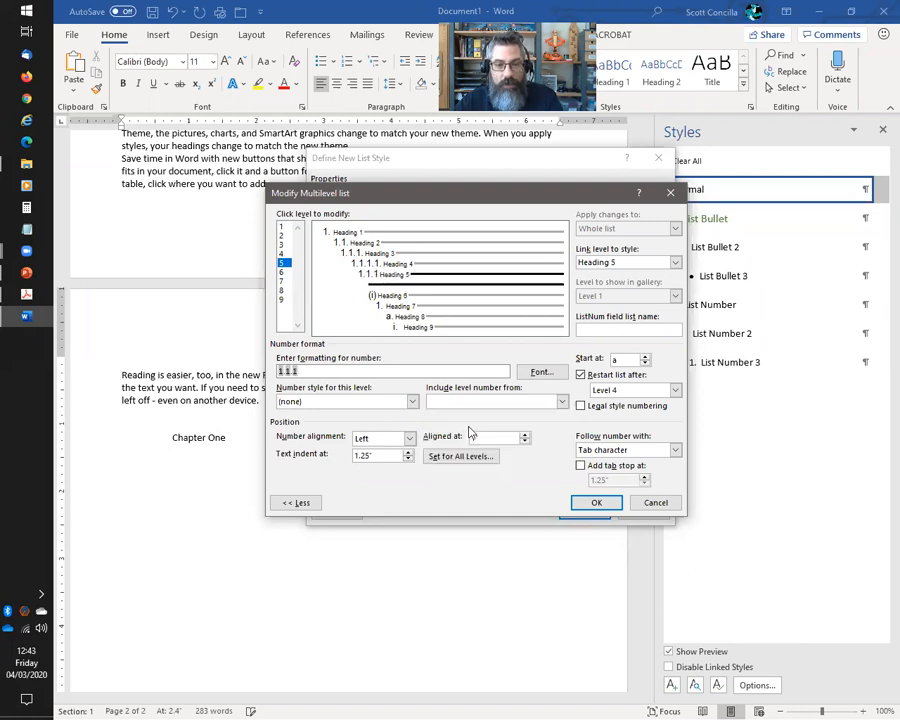
click(561, 401)
click(462, 446)
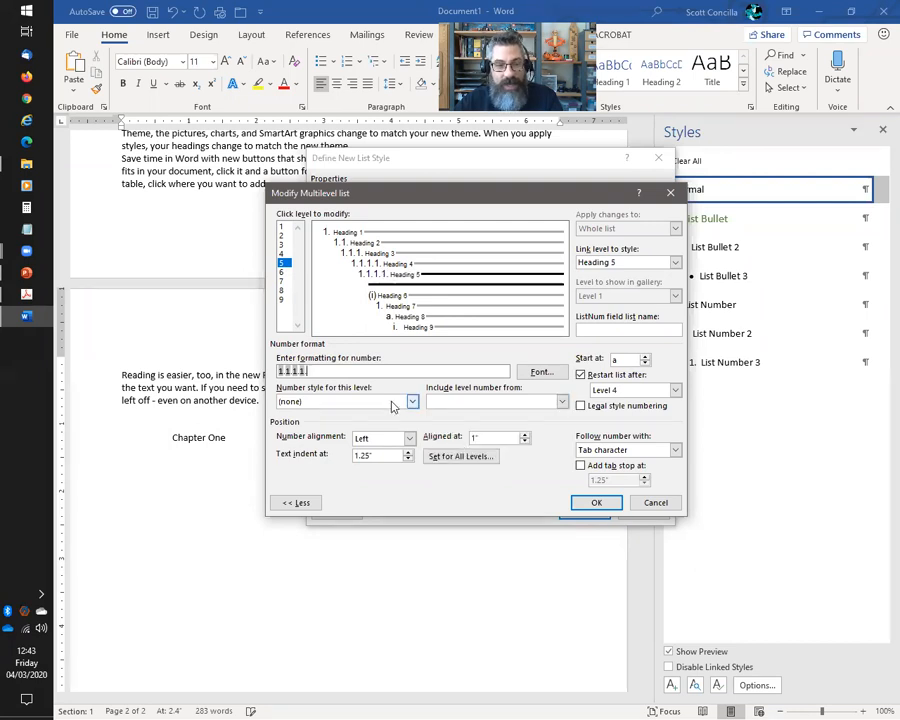
click(411, 401)
click(311, 424)
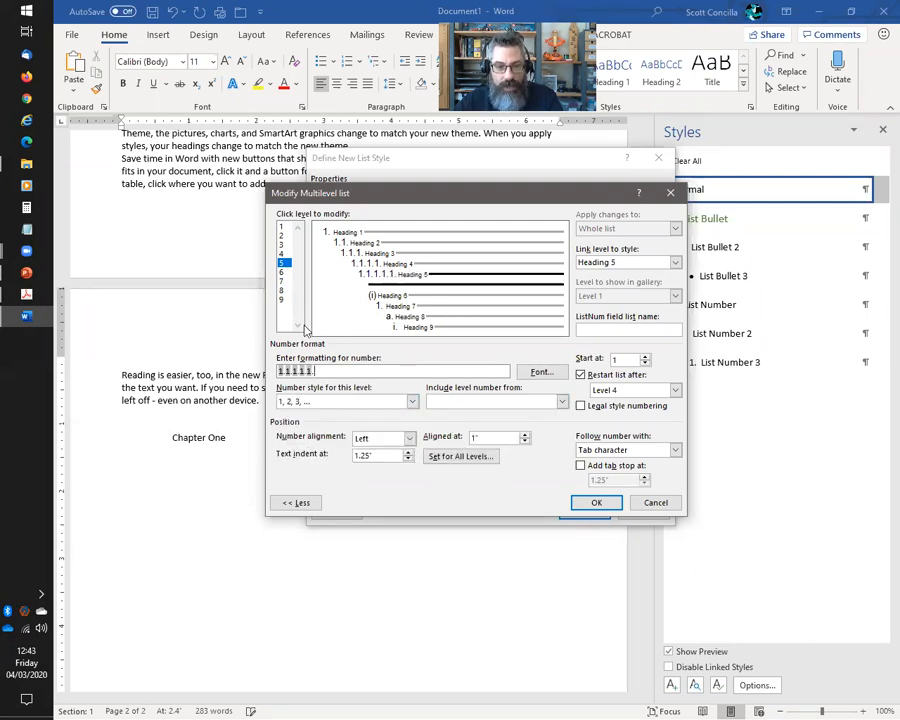
Replace level 6's (i) format with 1.1.1.1.1.1, including levels 1–5, in 1, 2, 3 style
click(283, 272)
drag(301, 371, 225, 378)
key(Delete)
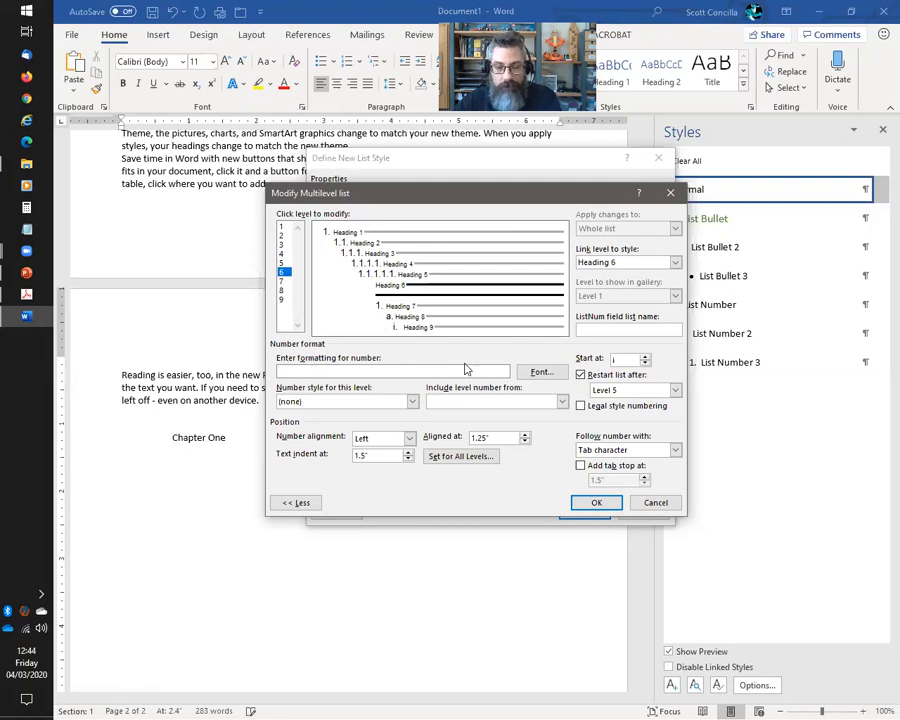
click(562, 401)
click(457, 416)
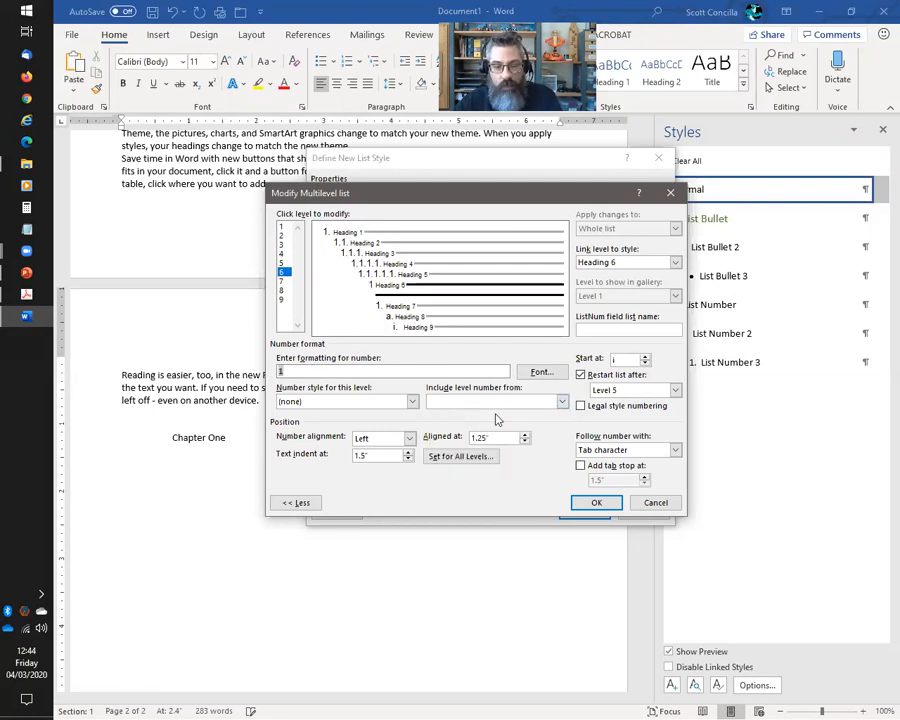
click(562, 401)
click(474, 424)
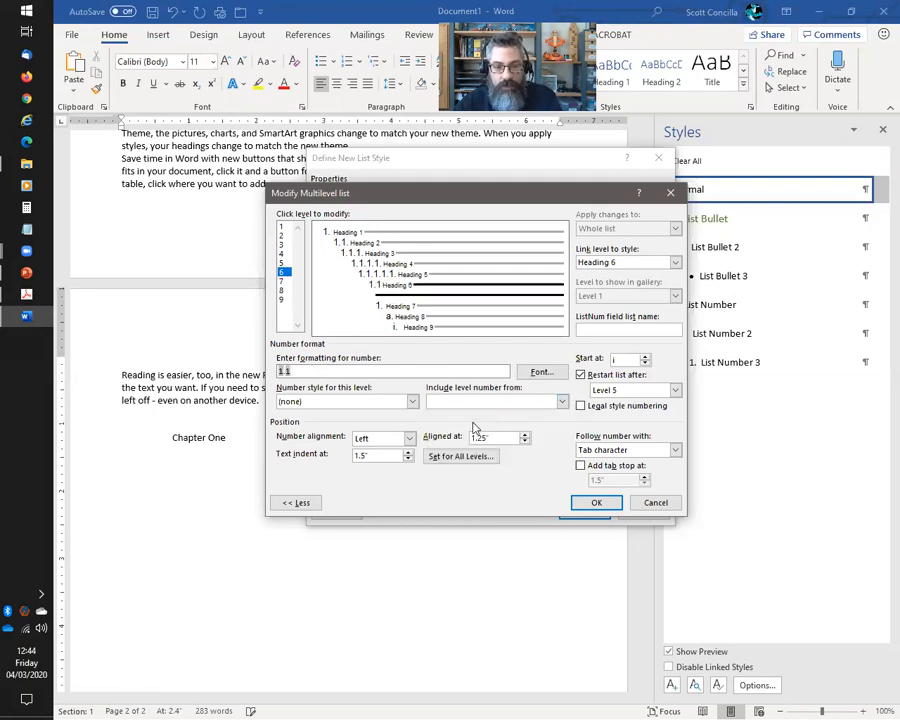
click(562, 401)
click(452, 434)
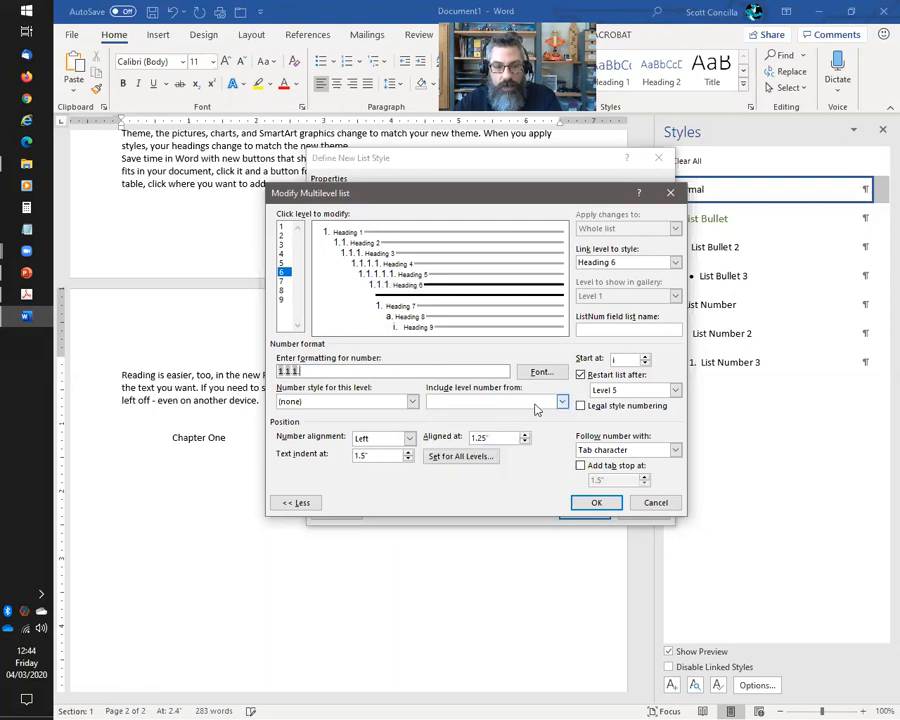
click(562, 401)
click(466, 443)
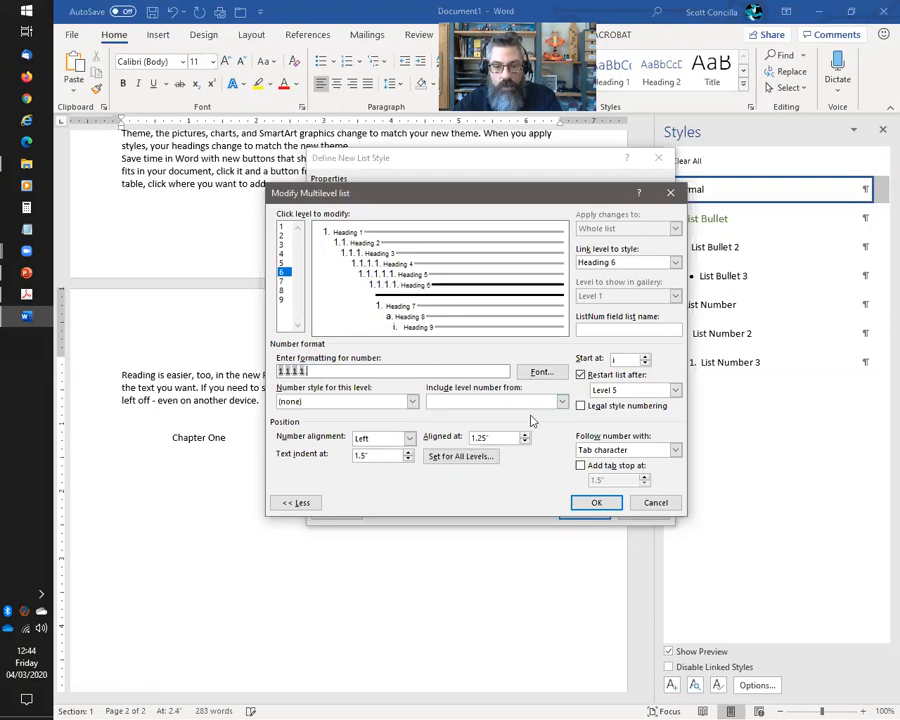
click(562, 401)
click(463, 452)
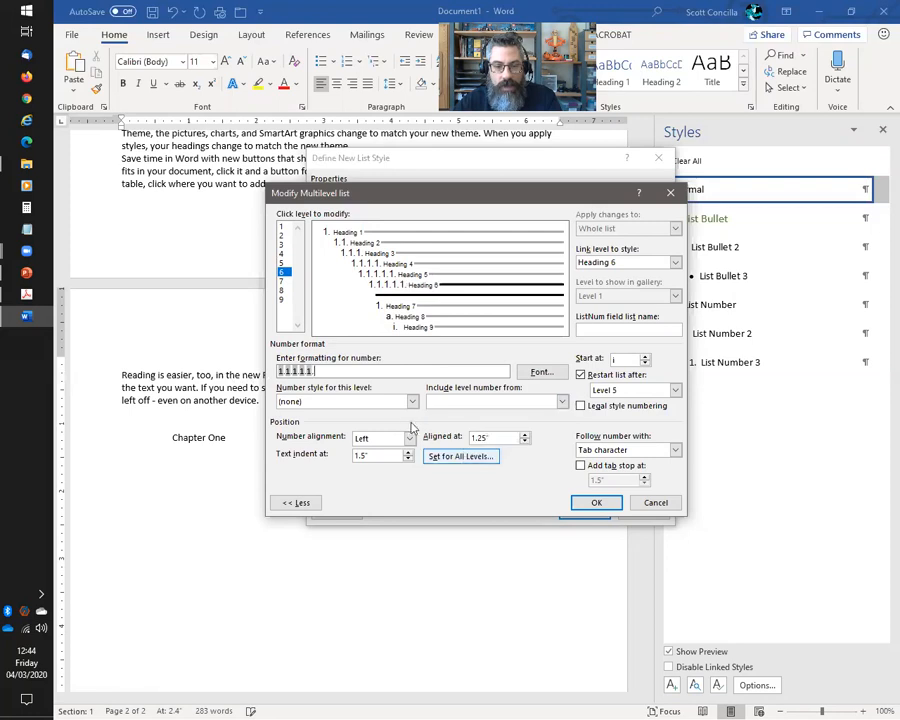
click(412, 401)
click(306, 424)
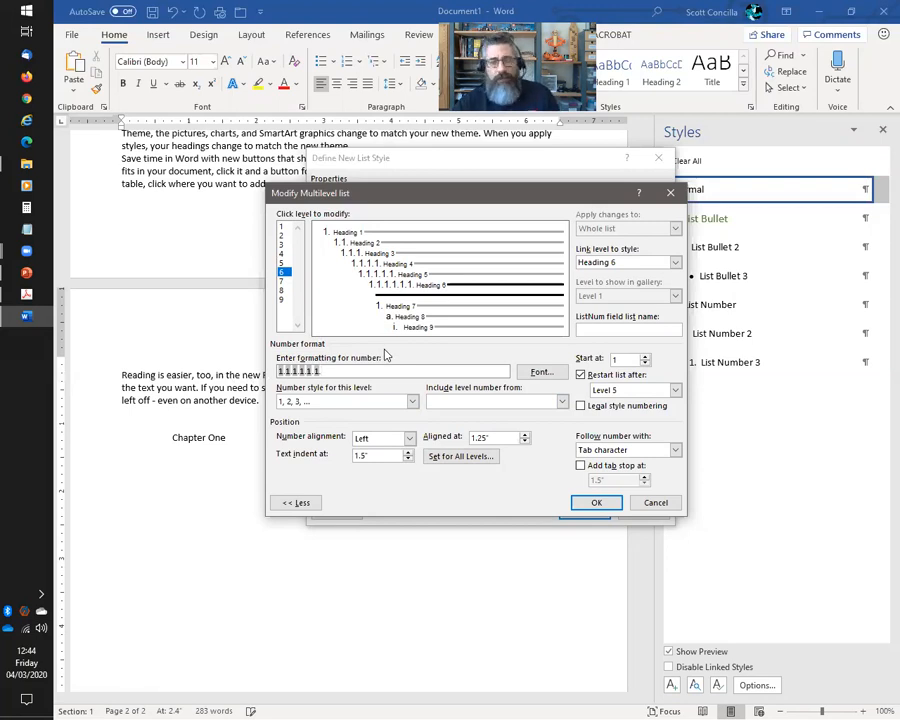
click(283, 281)
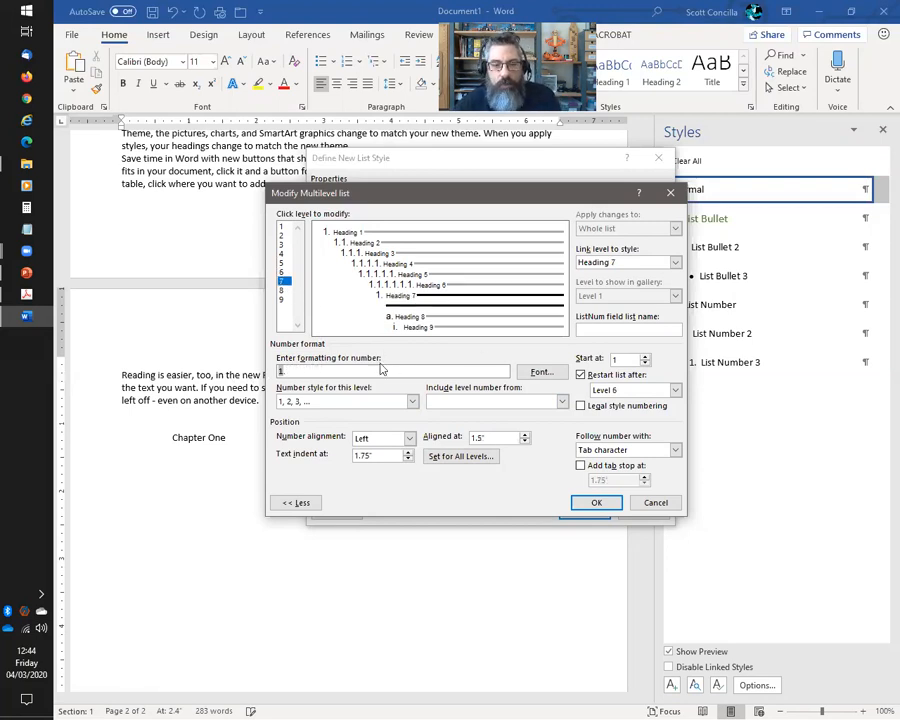
Make level 7 number as 1.1.1.1.1.1.1, including levels 1–6, in 1, 2, 3 style
key(BackSpace)
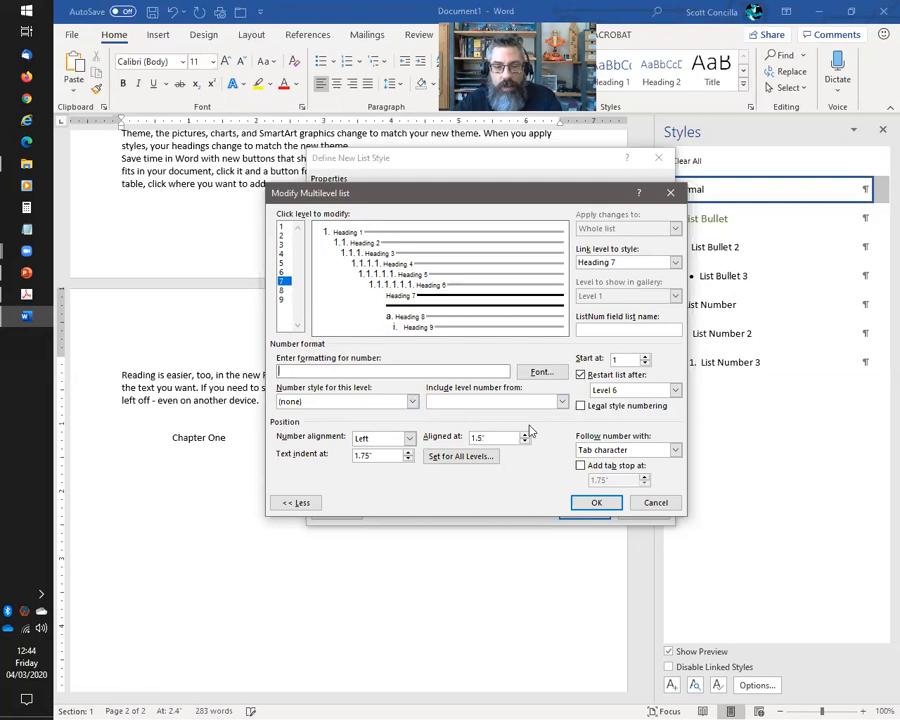
click(560, 401)
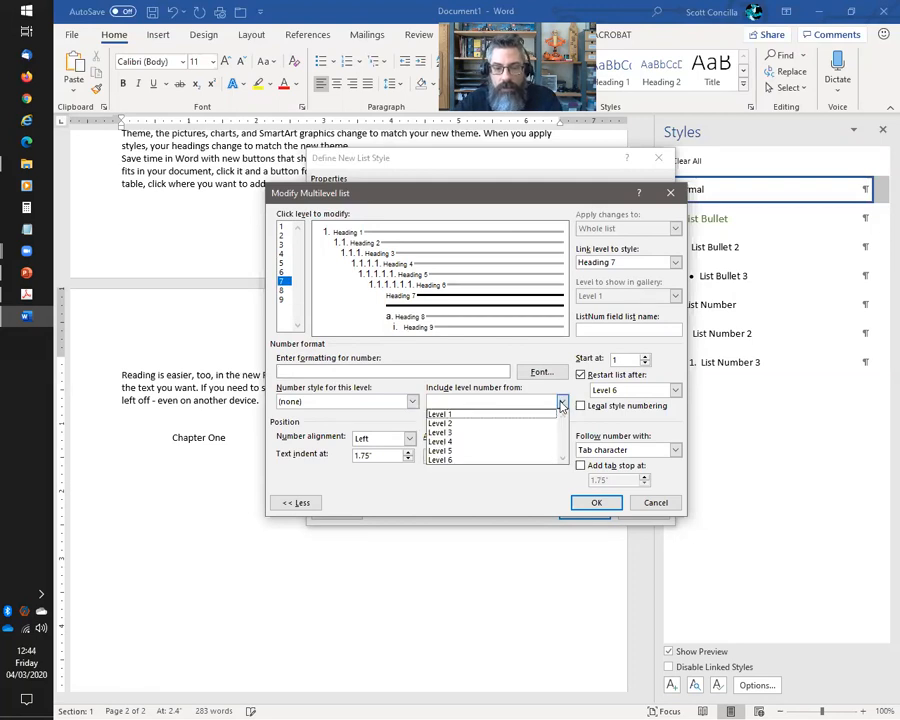
click(506, 415)
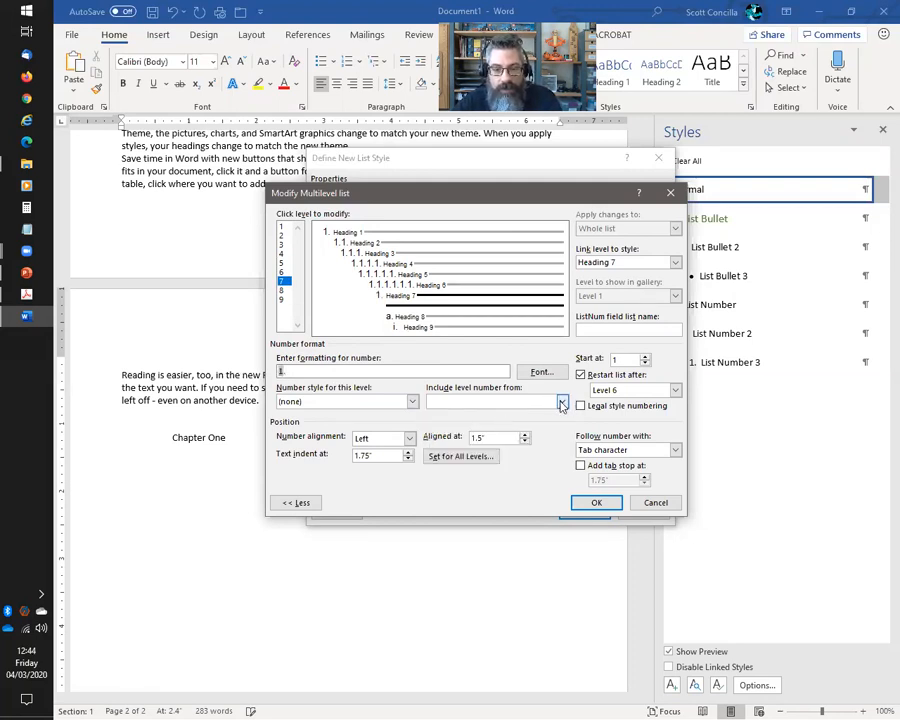
click(561, 402)
click(557, 413)
click(560, 402)
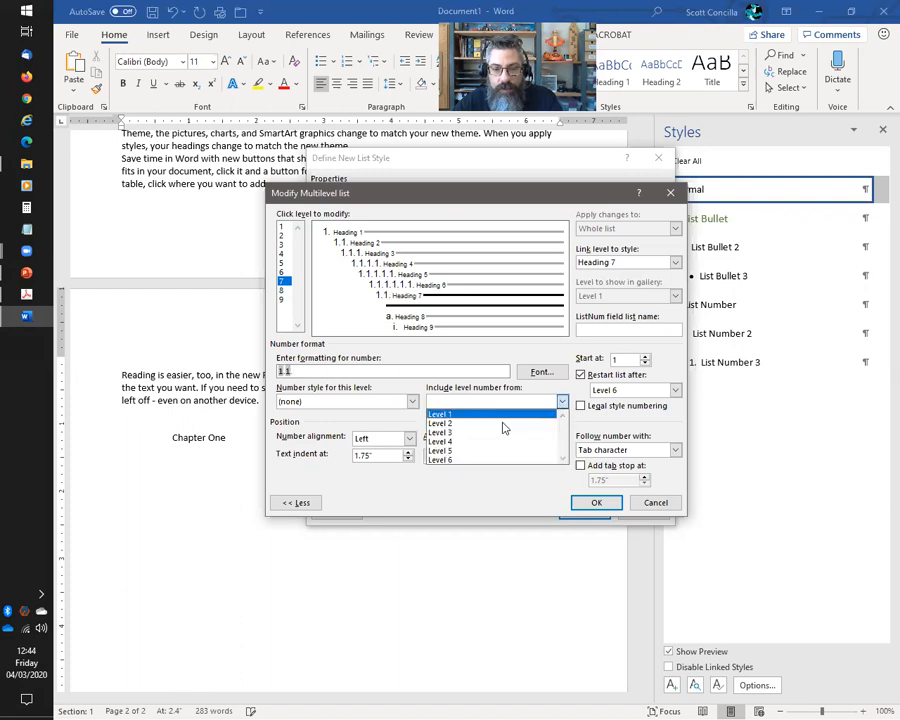
click(464, 432)
click(561, 402)
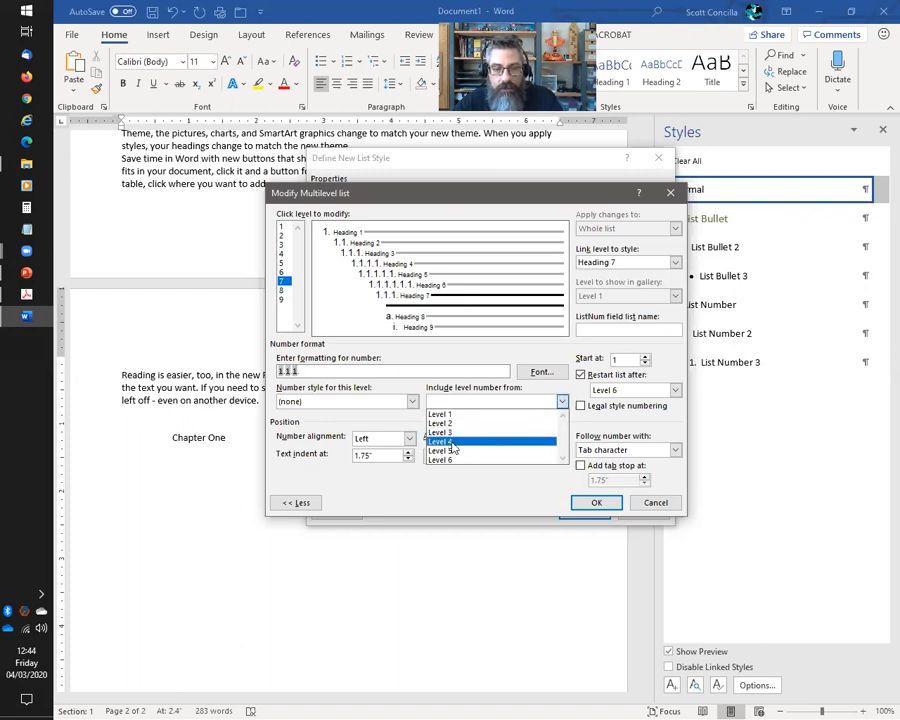
click(494, 441)
click(561, 402)
click(467, 443)
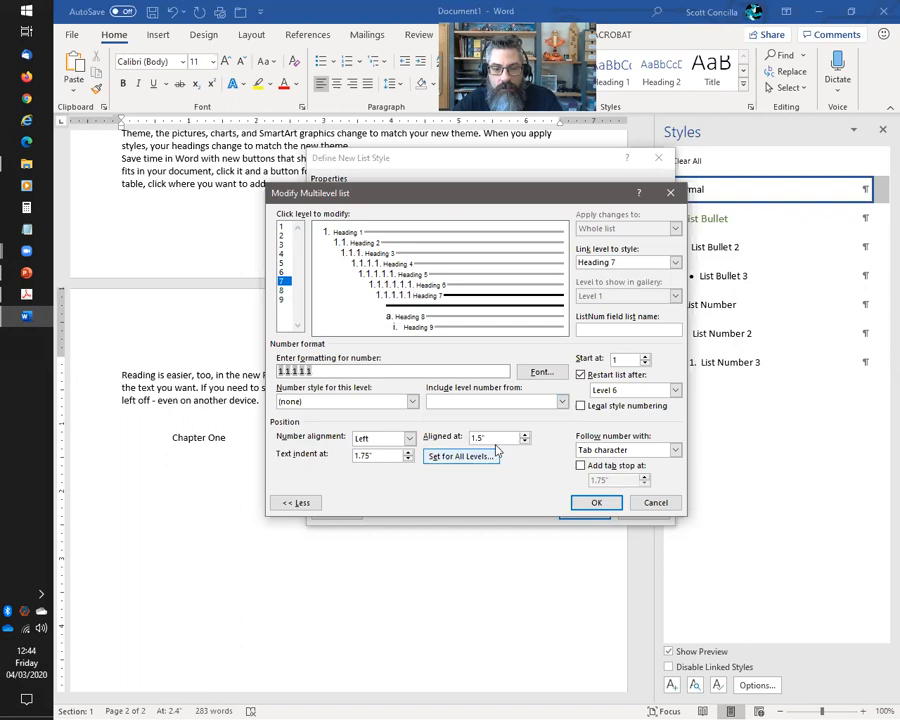
click(560, 402)
click(464, 458)
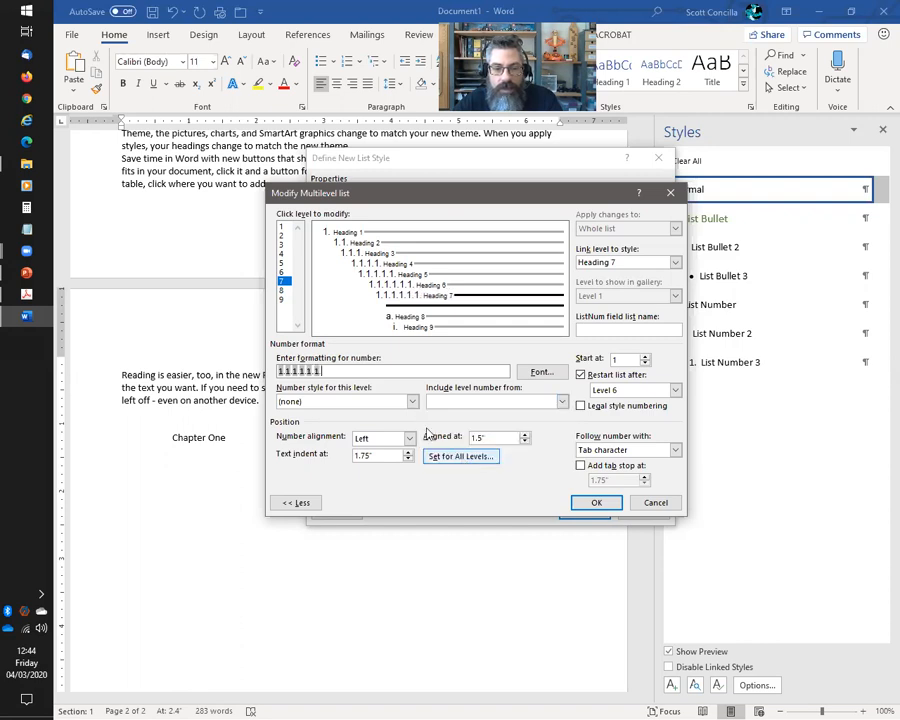
click(412, 403)
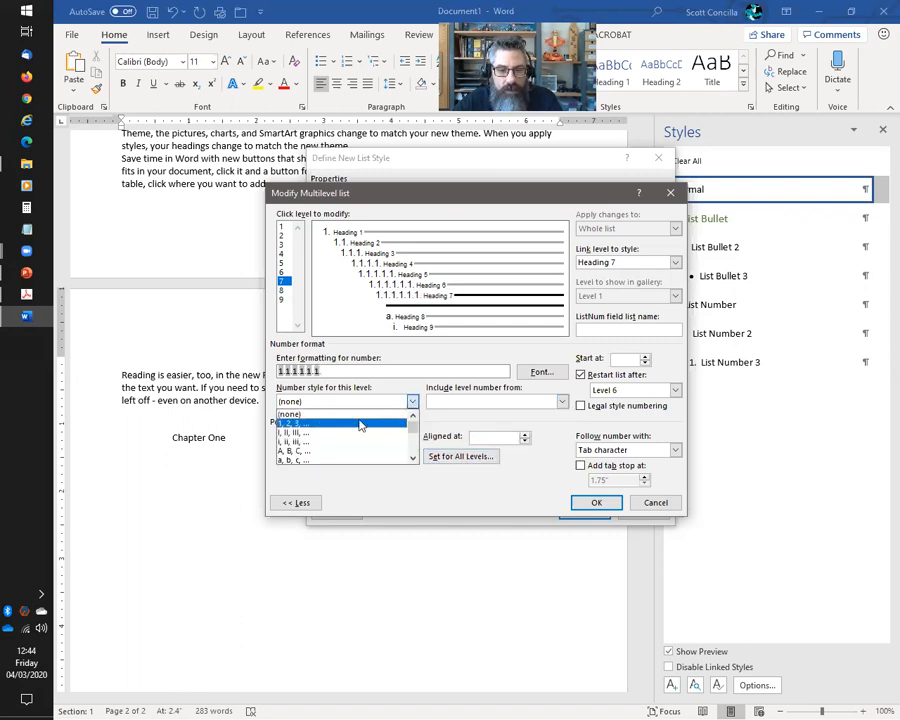
click(360, 421)
Replace level 8's lettered format with 1.1.1.1.1.1.1.1, including levels 1–7, in 1, 2, 3 style
click(282, 290)
drag(347, 373, 250, 378)
key(Delete)
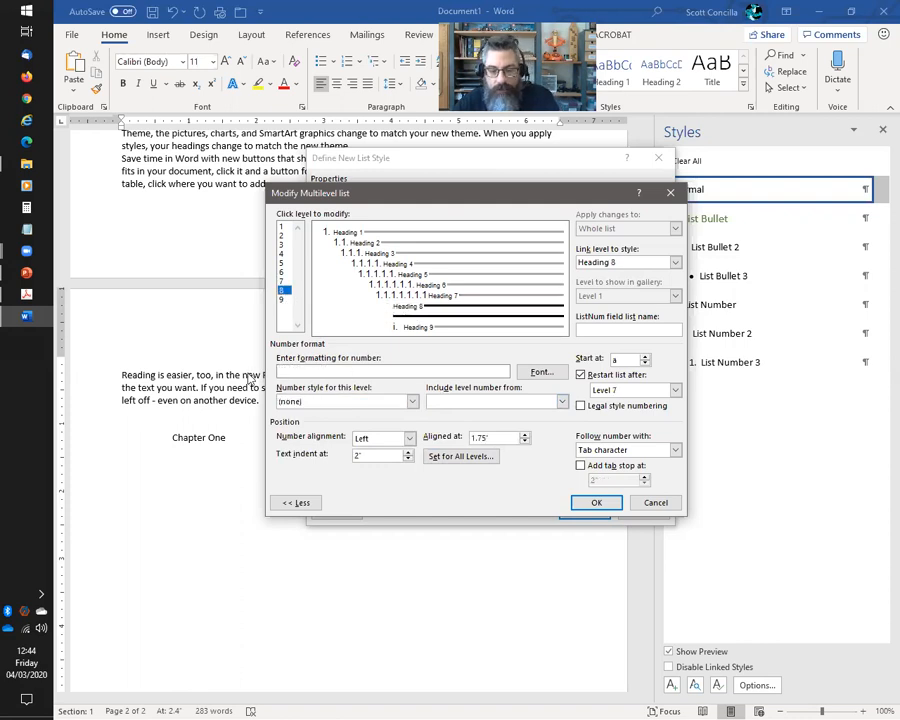
click(562, 401)
click(502, 414)
click(562, 401)
click(502, 424)
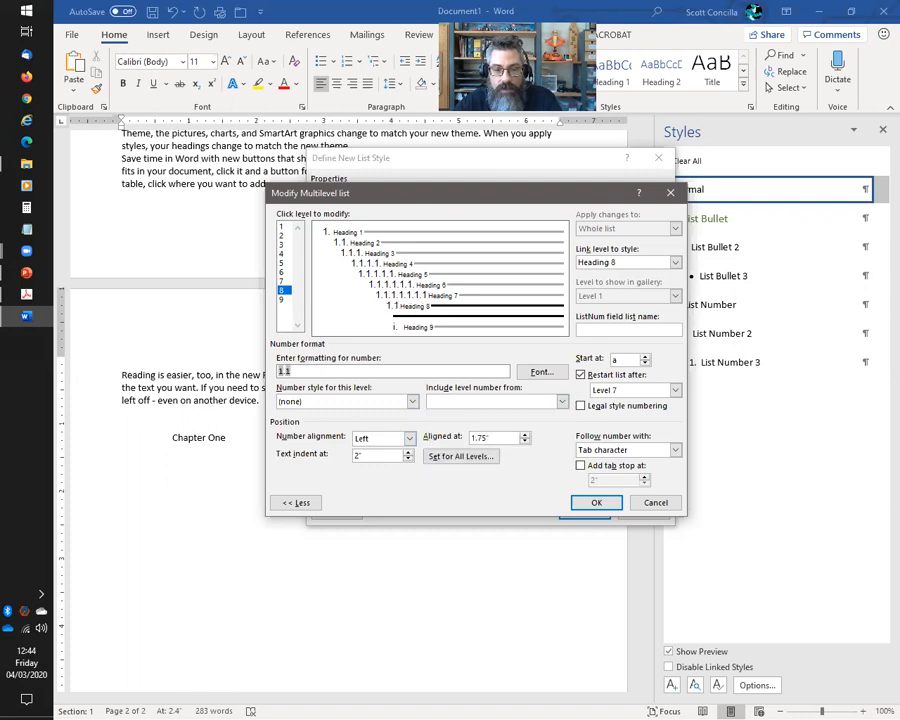
click(562, 401)
click(441, 432)
click(562, 401)
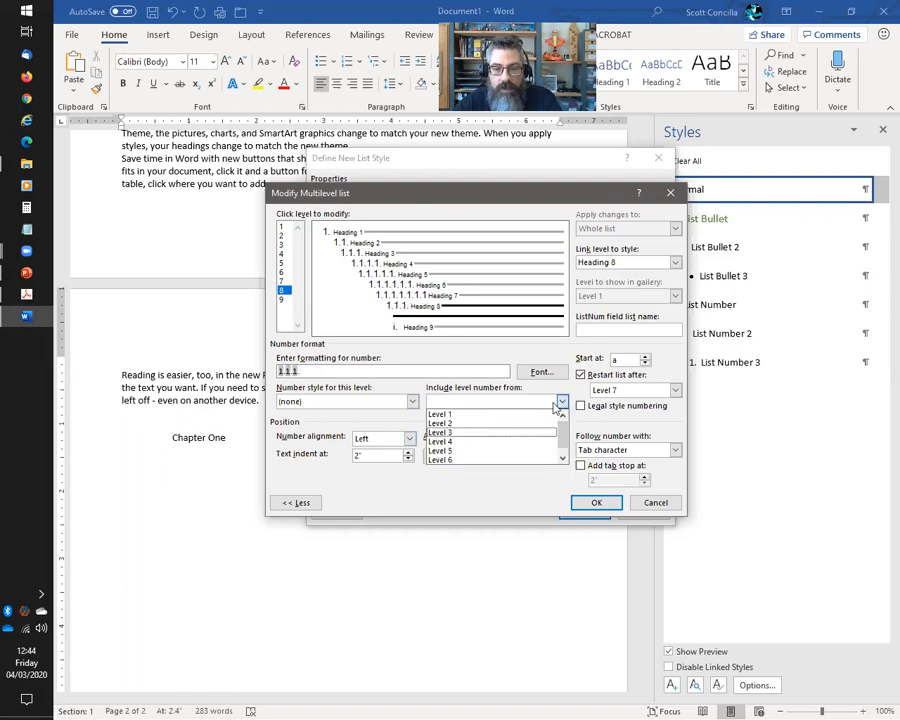
click(466, 441)
click(562, 401)
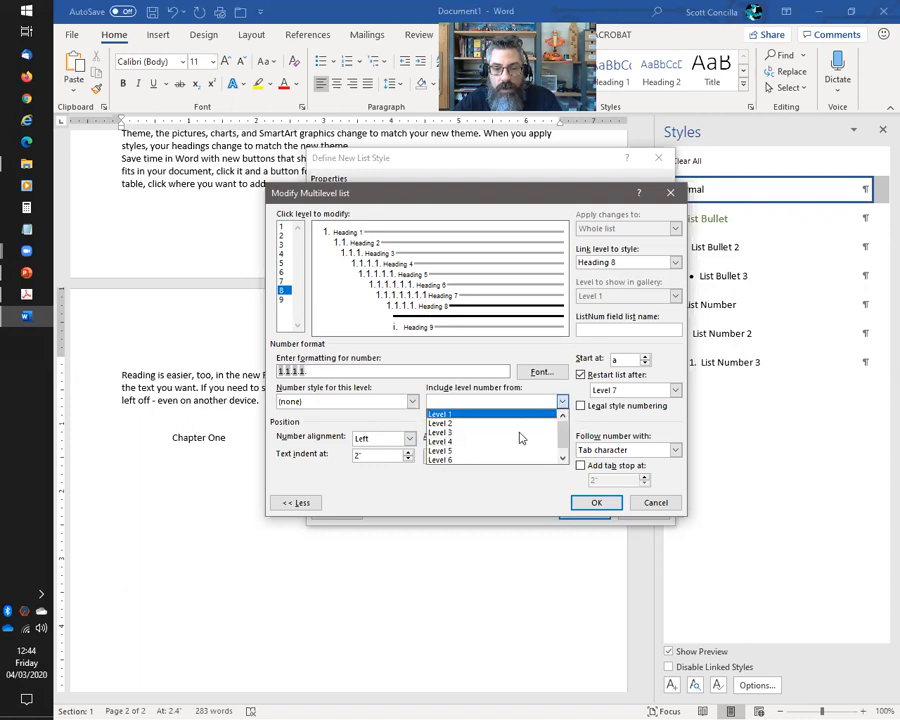
click(456, 450)
click(562, 401)
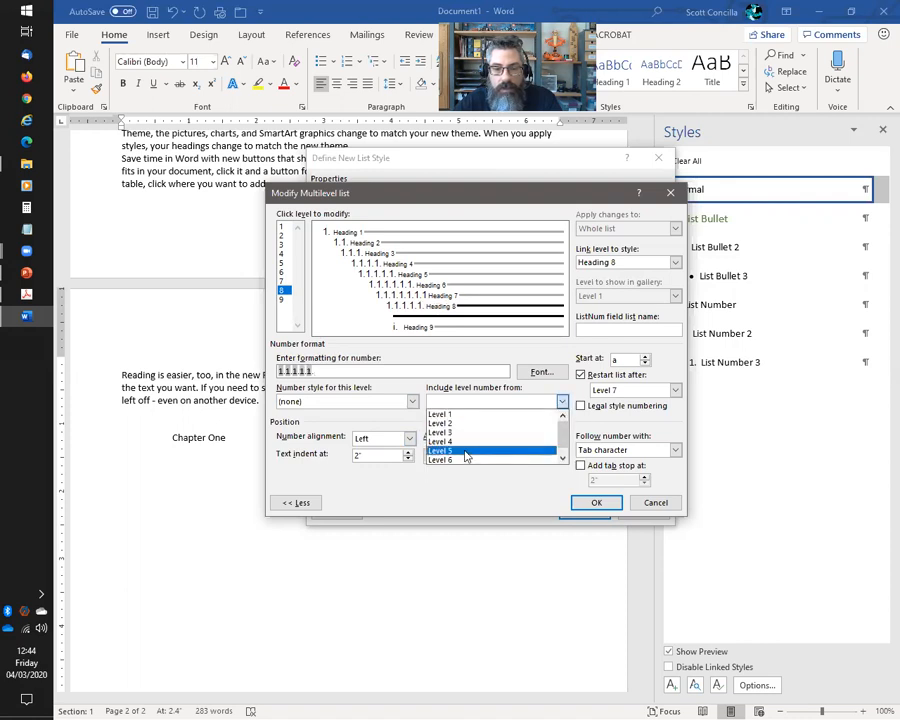
click(455, 460)
click(562, 401)
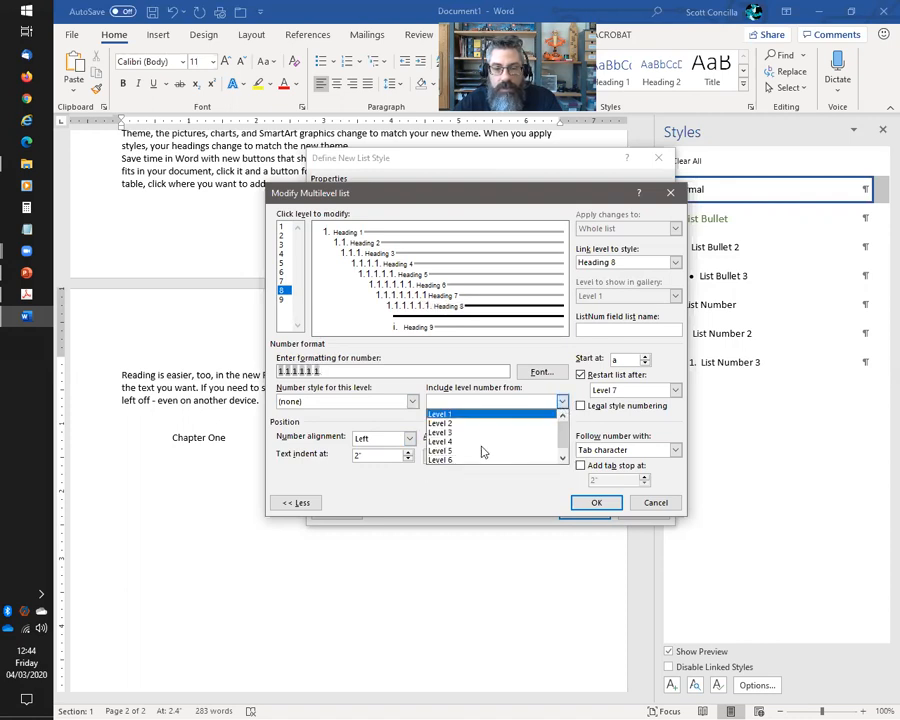
click(562, 457)
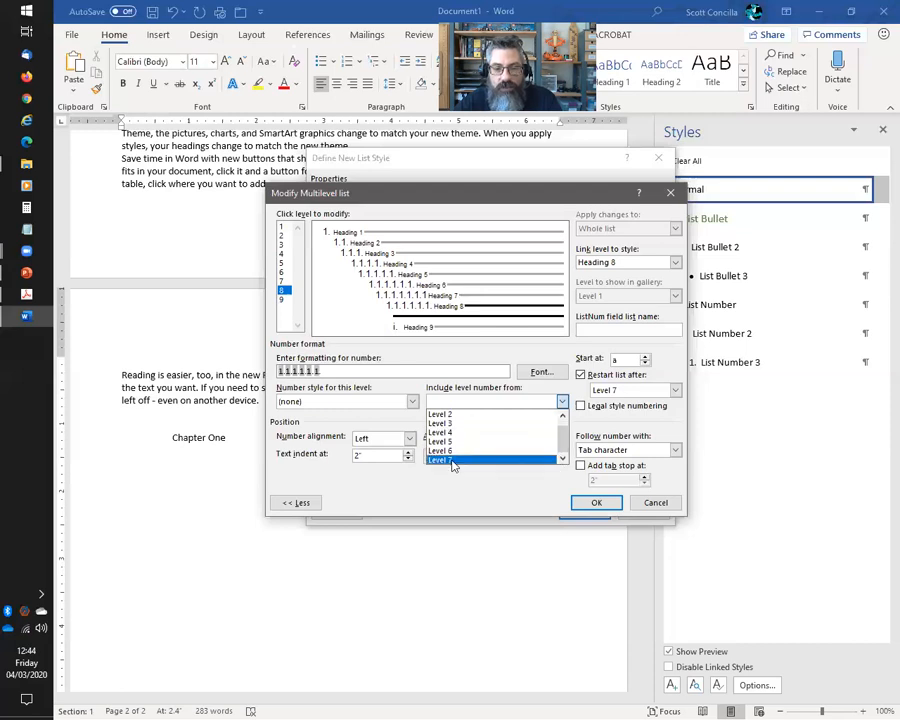
click(455, 460)
click(411, 401)
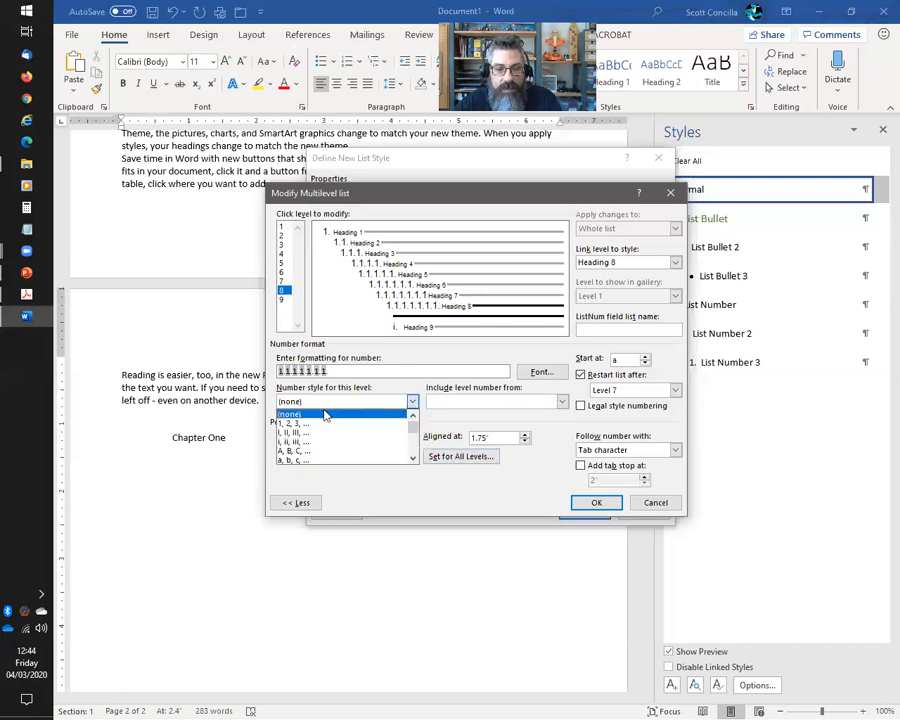
click(305, 423)
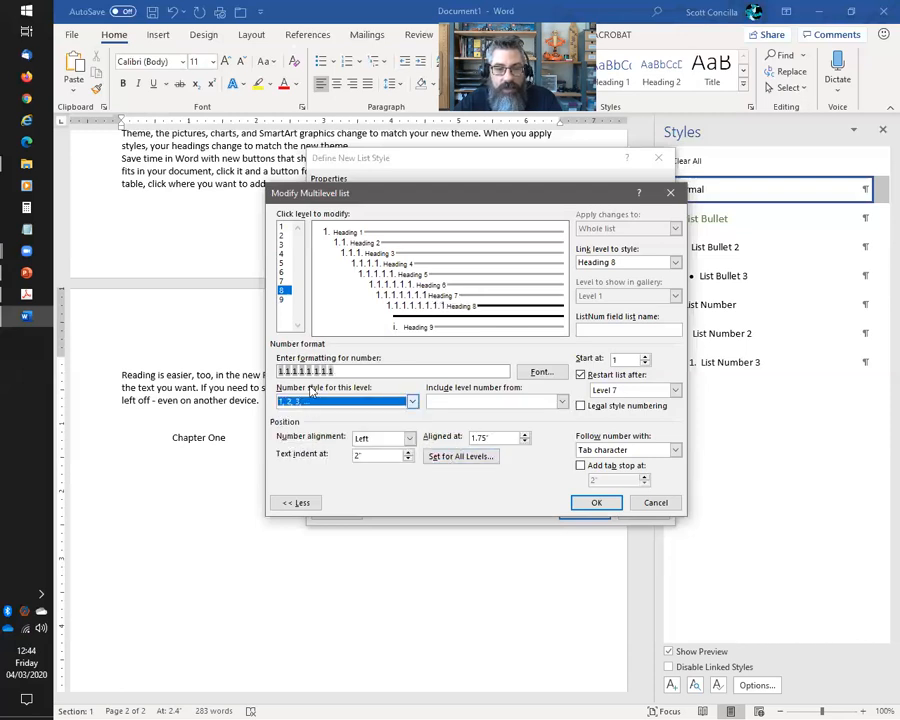
click(284, 300)
Clear level 9's roman numeral format and include the level 1–4 numbers
key(Delete)
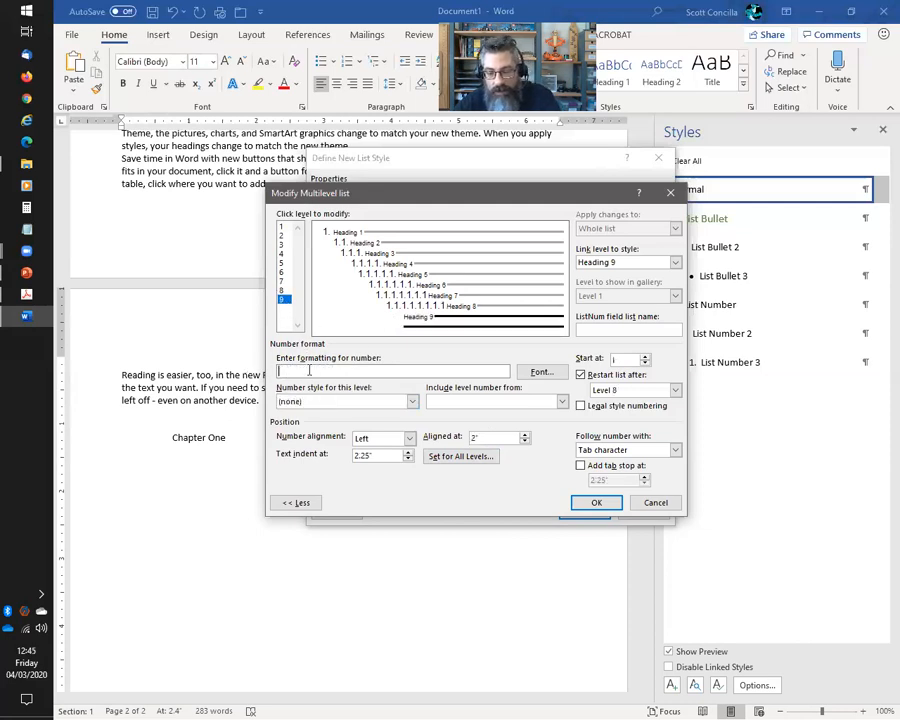
click(562, 402)
click(462, 415)
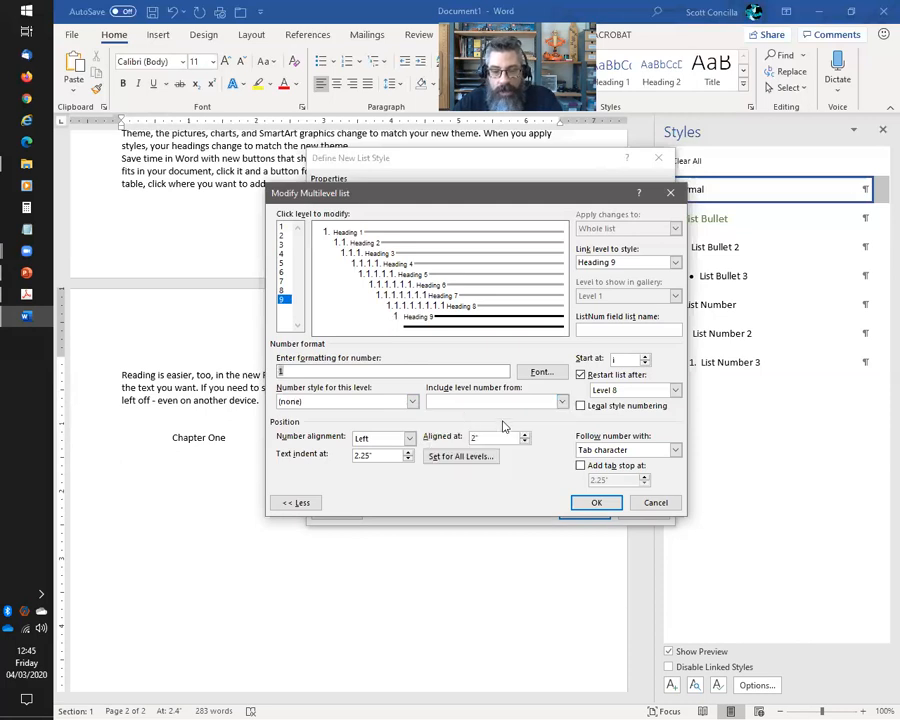
click(562, 401)
click(460, 423)
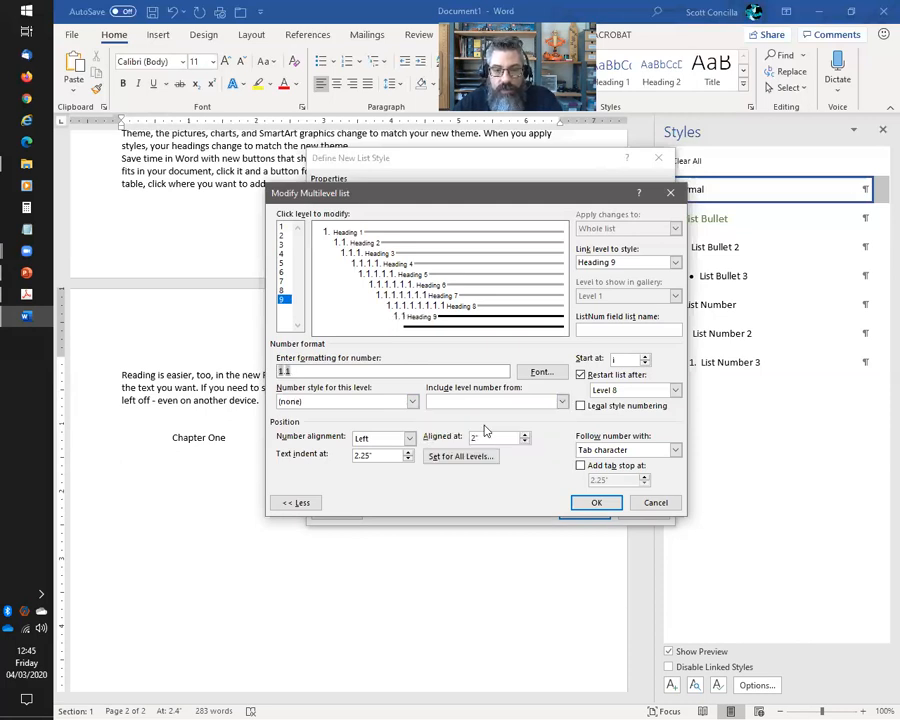
click(562, 401)
click(455, 428)
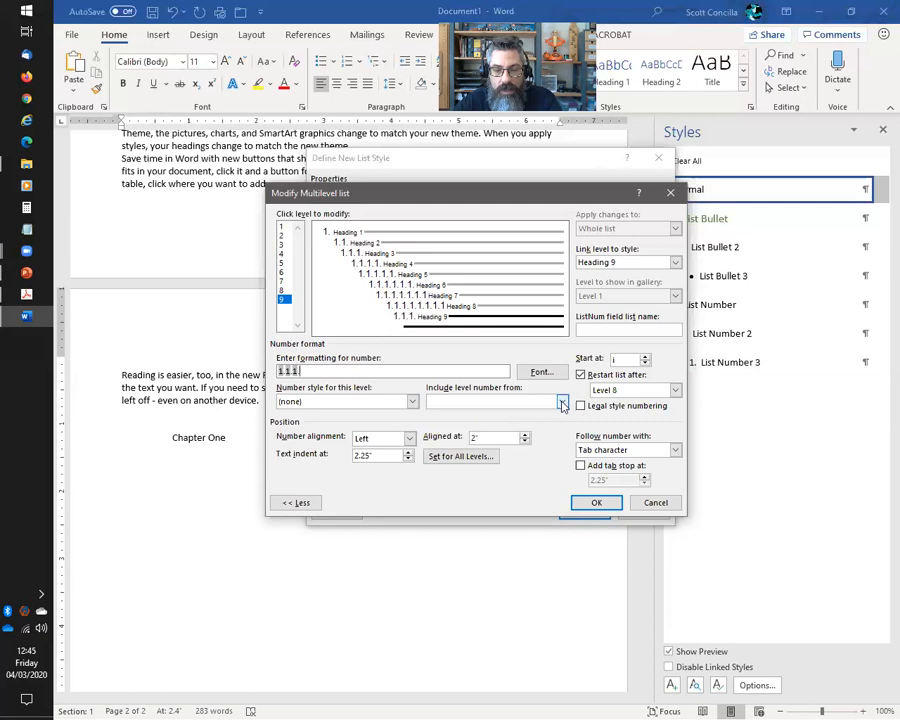
click(562, 401)
click(458, 446)
Add the level 5–8 numbers to level 9 and number it in 1, 2, 3 style
click(562, 401)
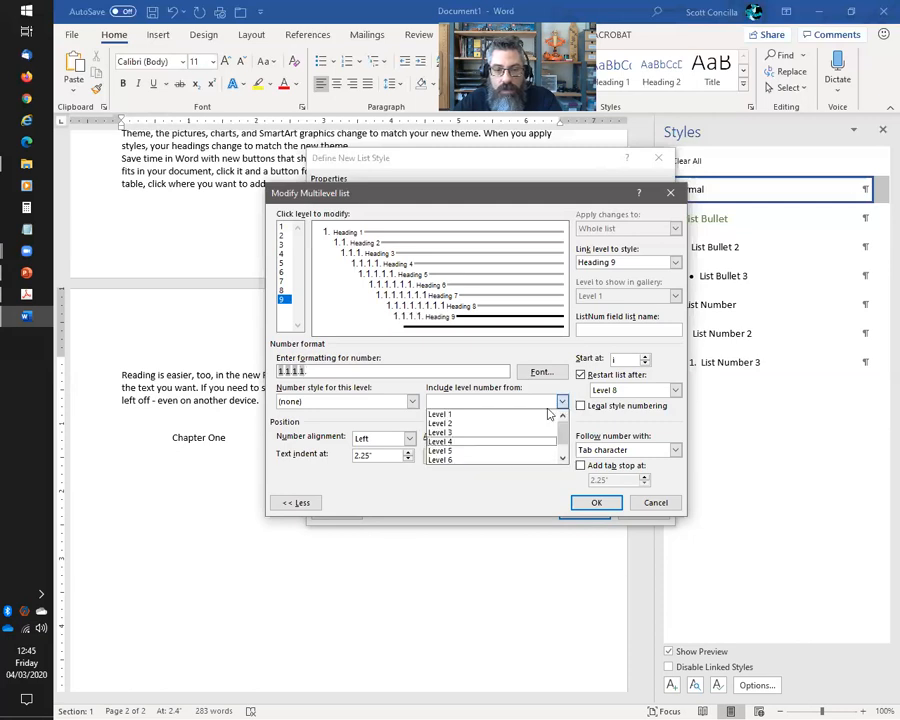
click(458, 450)
click(562, 401)
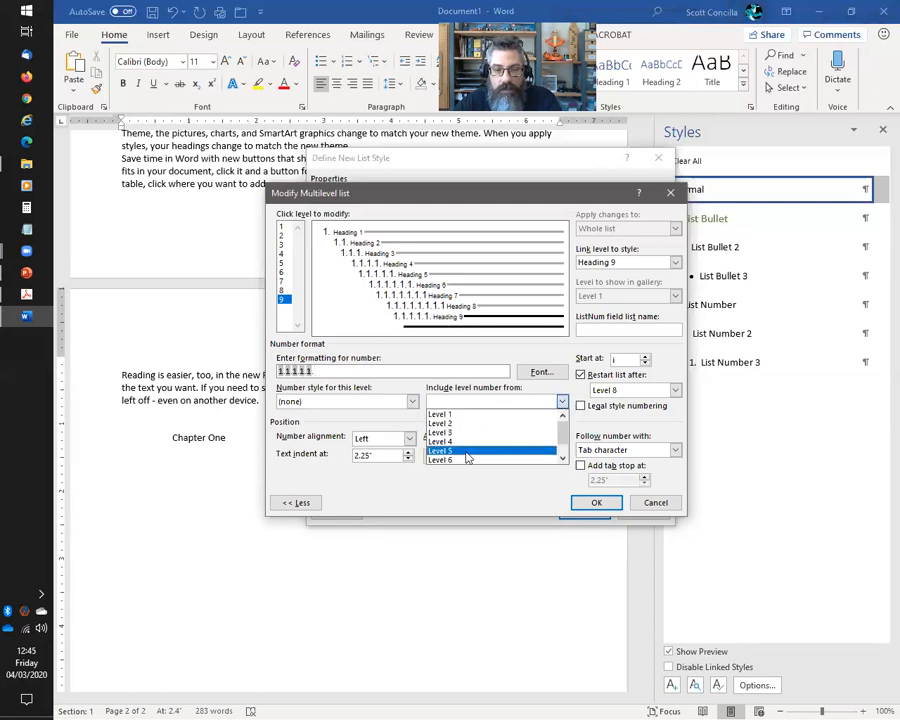
click(458, 459)
click(562, 401)
scroll(562, 456, down, 2)
click(464, 456)
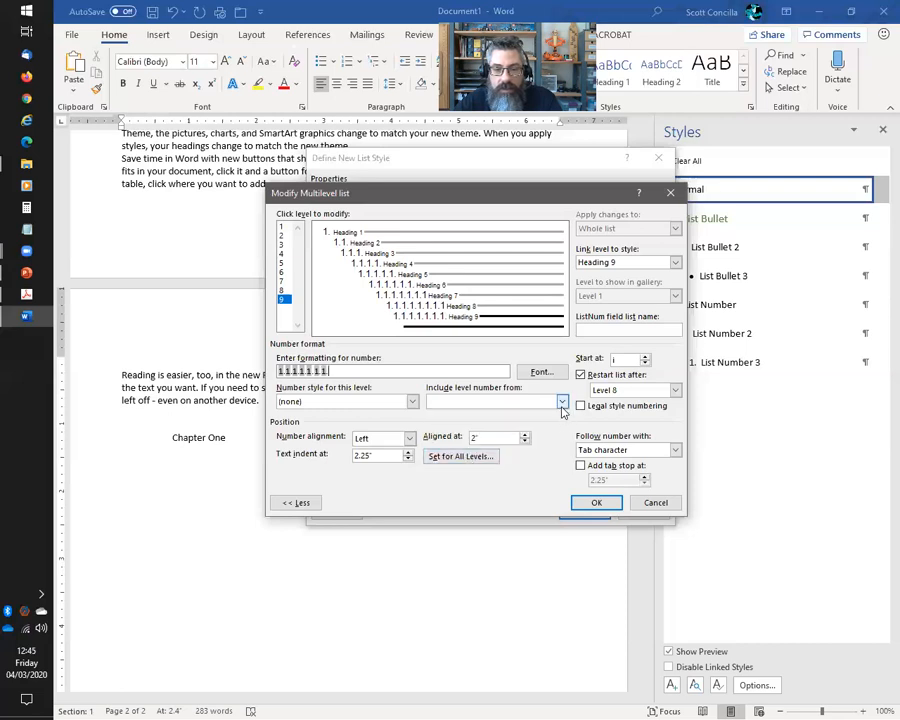
click(562, 401)
click(455, 461)
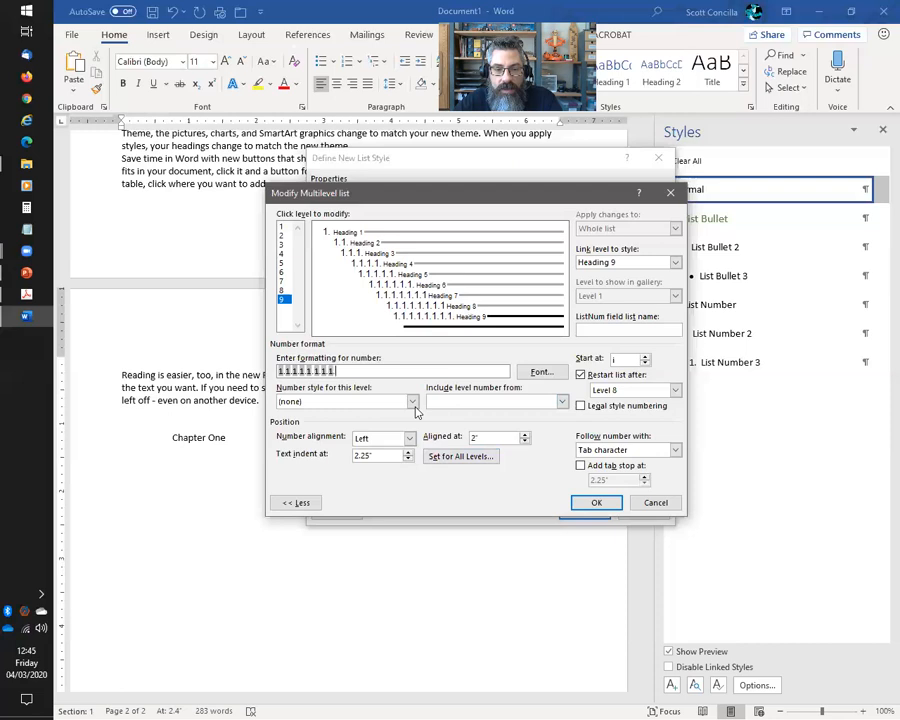
click(411, 401)
click(310, 420)
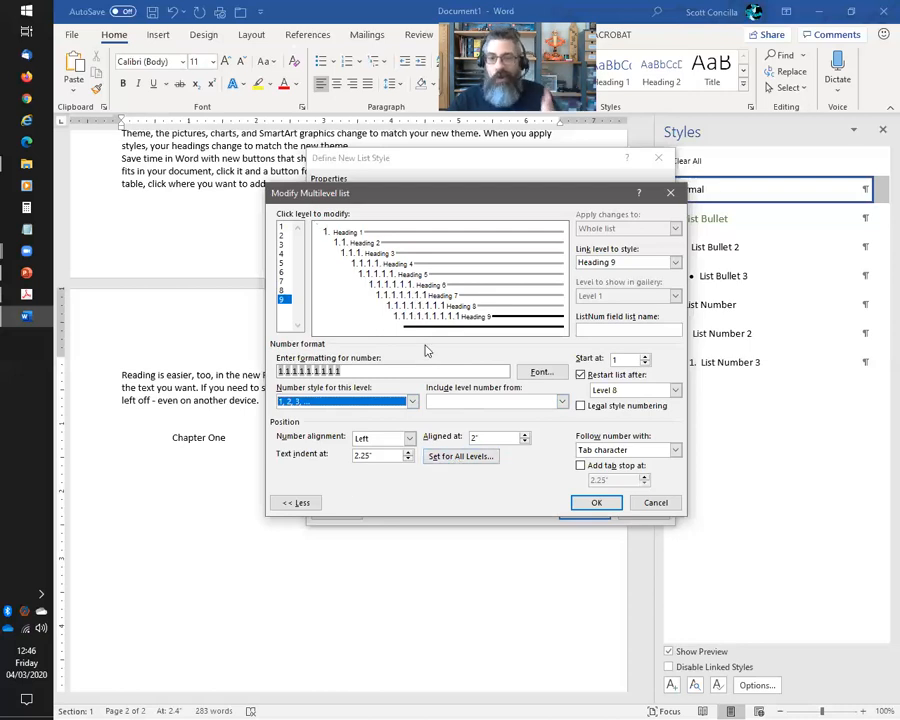
Set the additional indent per level to 0 for all levels
click(455, 458)
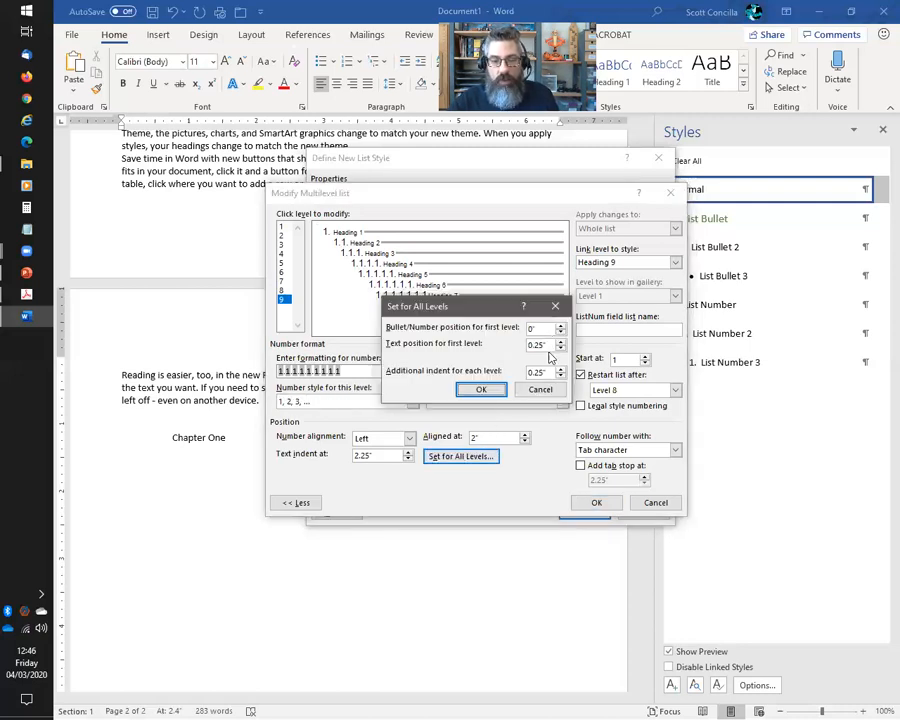
click(561, 377)
click(561, 377)
click(561, 377)
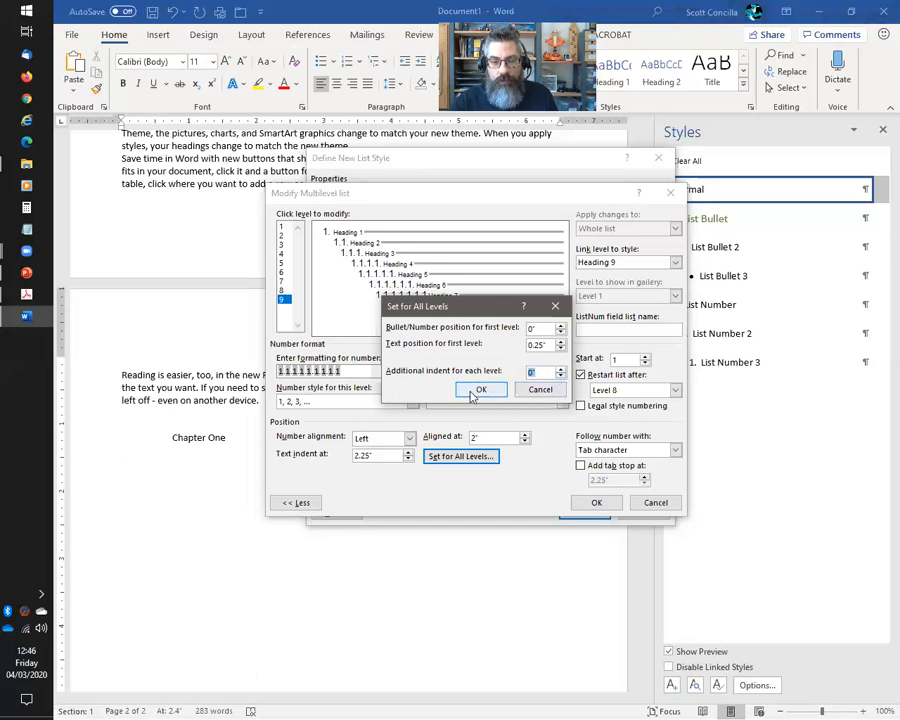
click(478, 389)
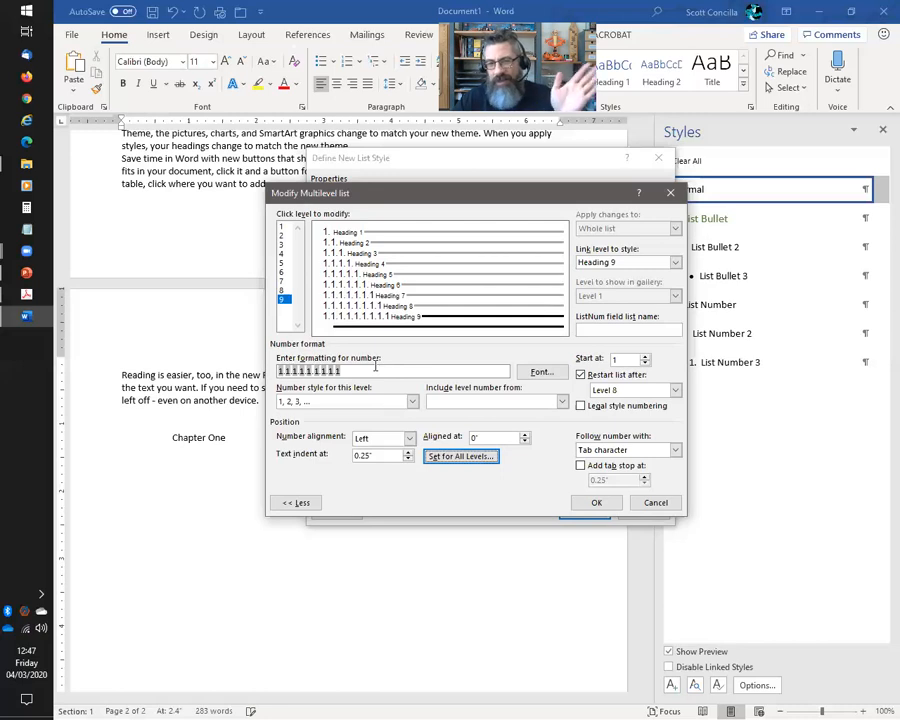
Save the MyNumberedHeadings list style and clear formatting from the new line
click(596, 503)
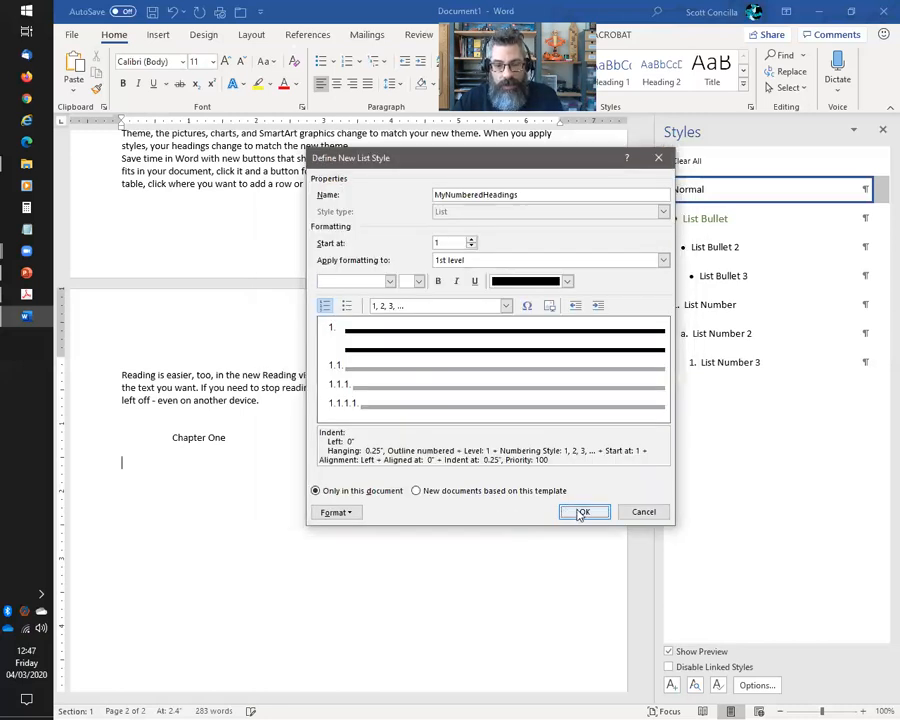
click(582, 513)
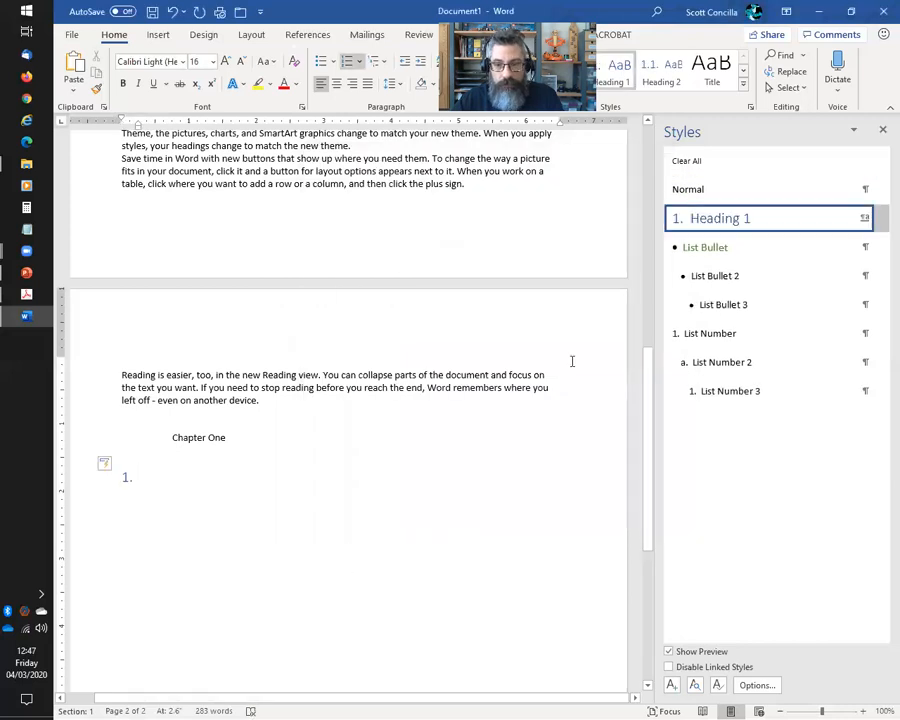
click(688, 163)
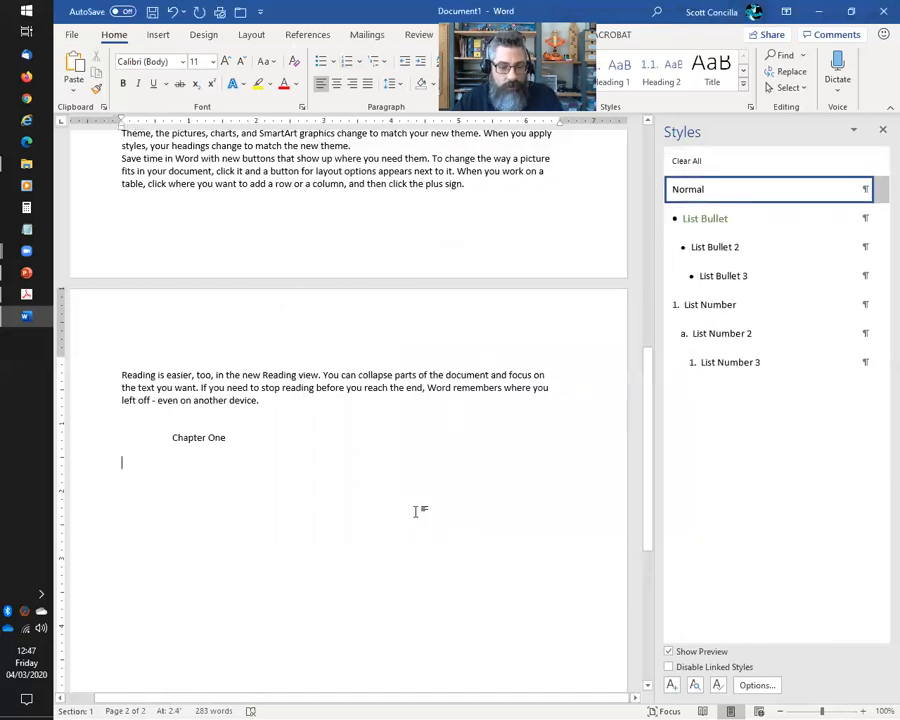
scroll(425, 519, down, 2)
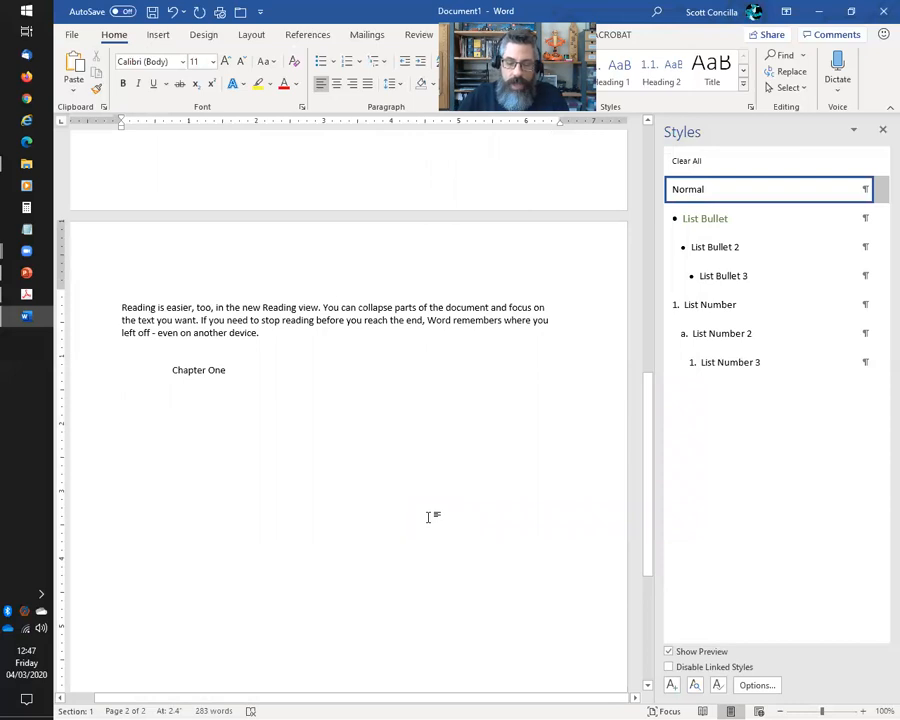
Add a Heading 1 reading 'Chapter One' on page 2
key(Return)
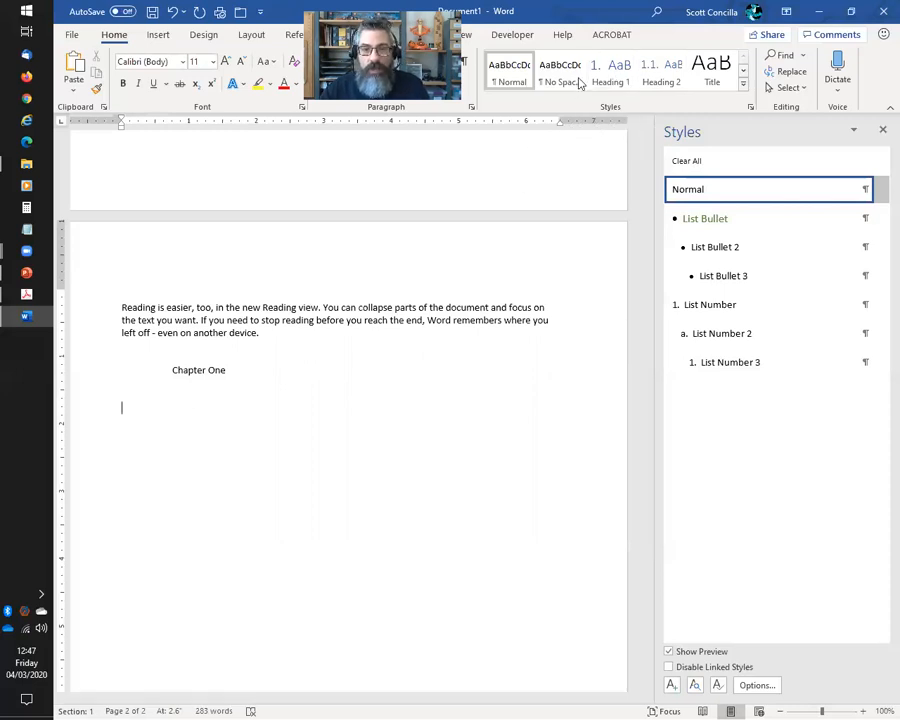
click(613, 82)
text(C)
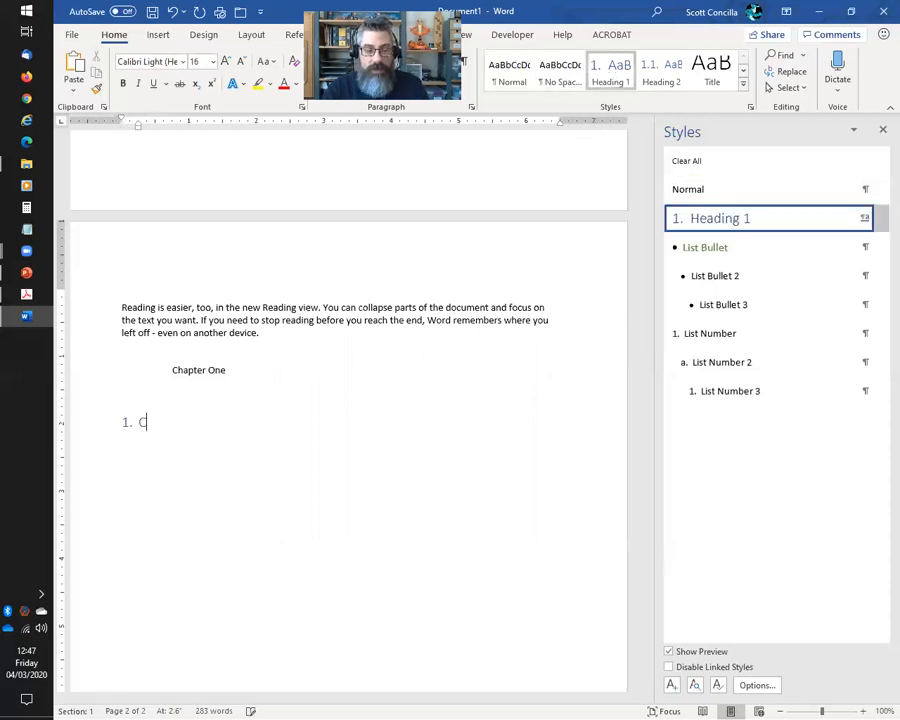
text(hapter One)
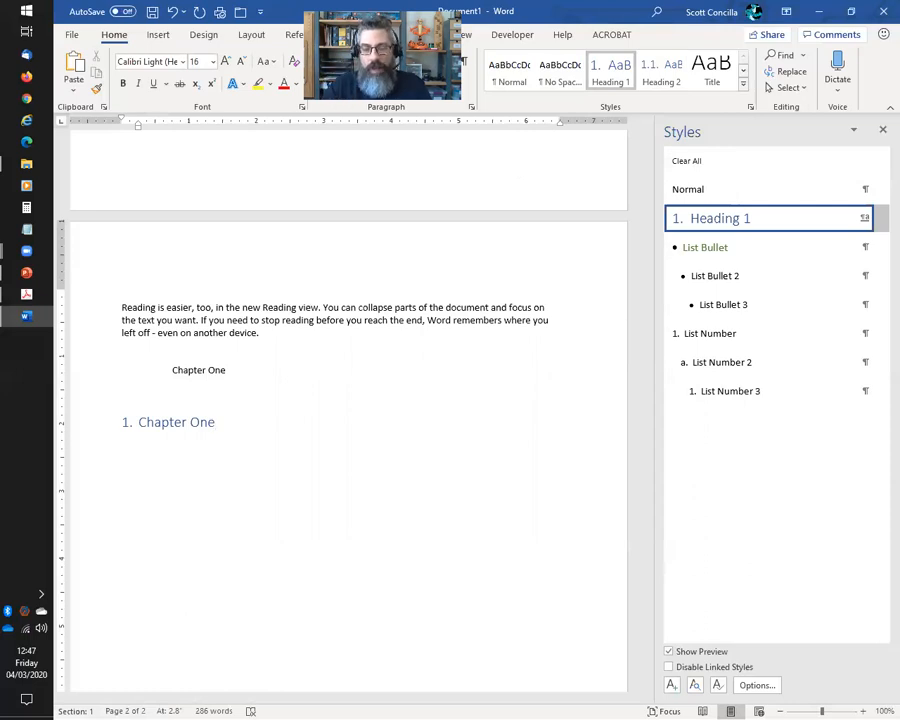
key(Return)
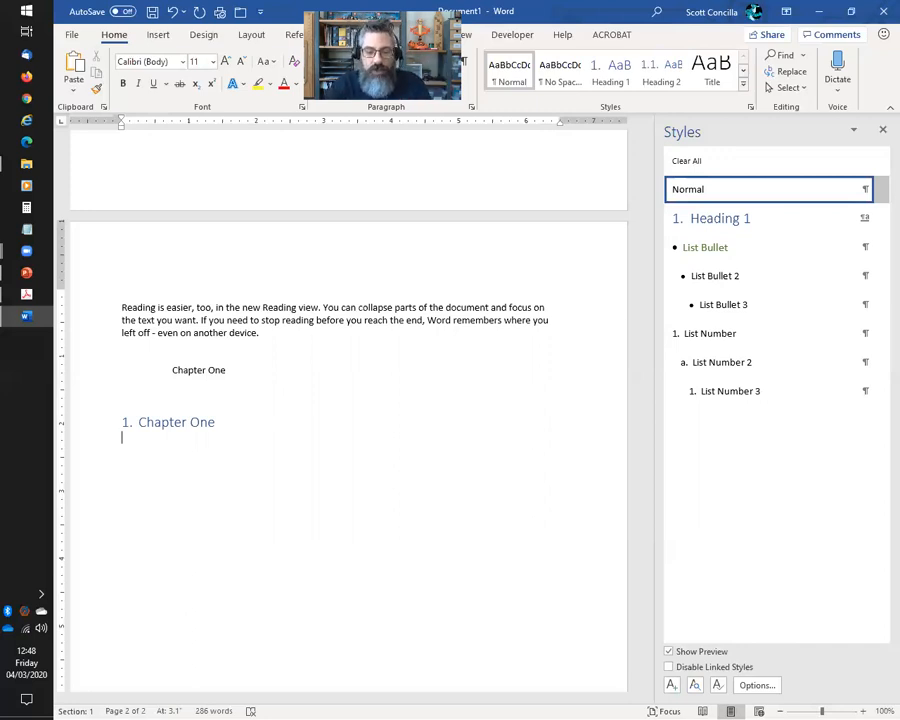
Type the sentence 'It was a dark and stormy night.' below the heading
key(Return)
text(I was a dar)
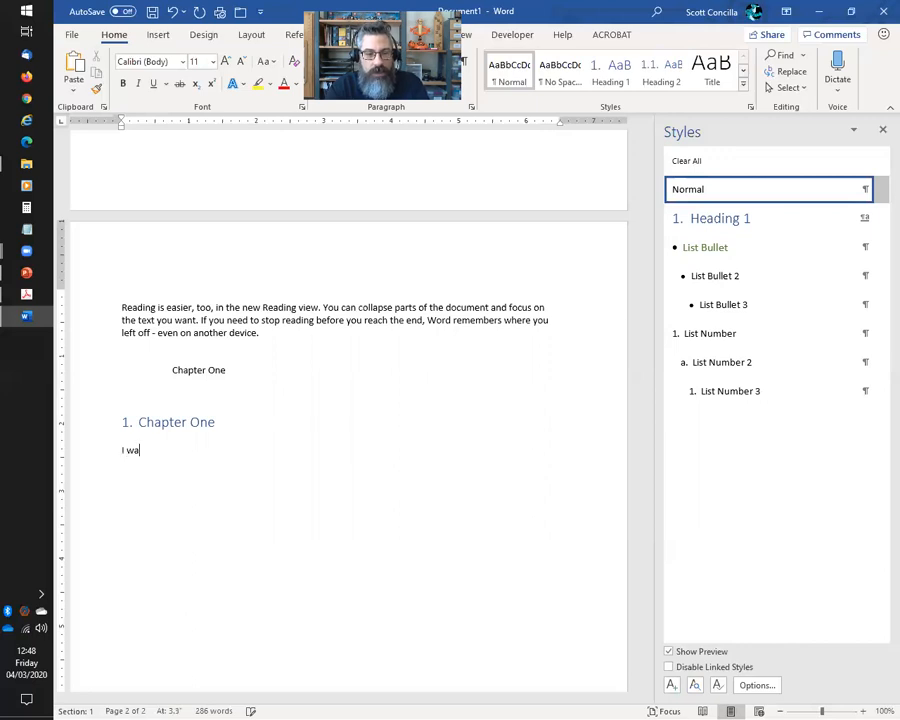
key(BackSpace)
key(BackSpace)
key(BackSpace)
key(BackSpace)
key(BackSpace)
key(BackSpace)
key(BackSpace)
key(BackSpace)
key(BackSpace)
key(BackSpace)
text(t was a s)
key(BackSpace)
text(darjk an)
key(BackSpace)
key(BackSpace)
key(BackSpace)
key(BackSpace)
key(BackSpace)
text(kd a)
key(BackSpace)
key(BackSpace)
key(BackSpace)
text(and stormy night.)
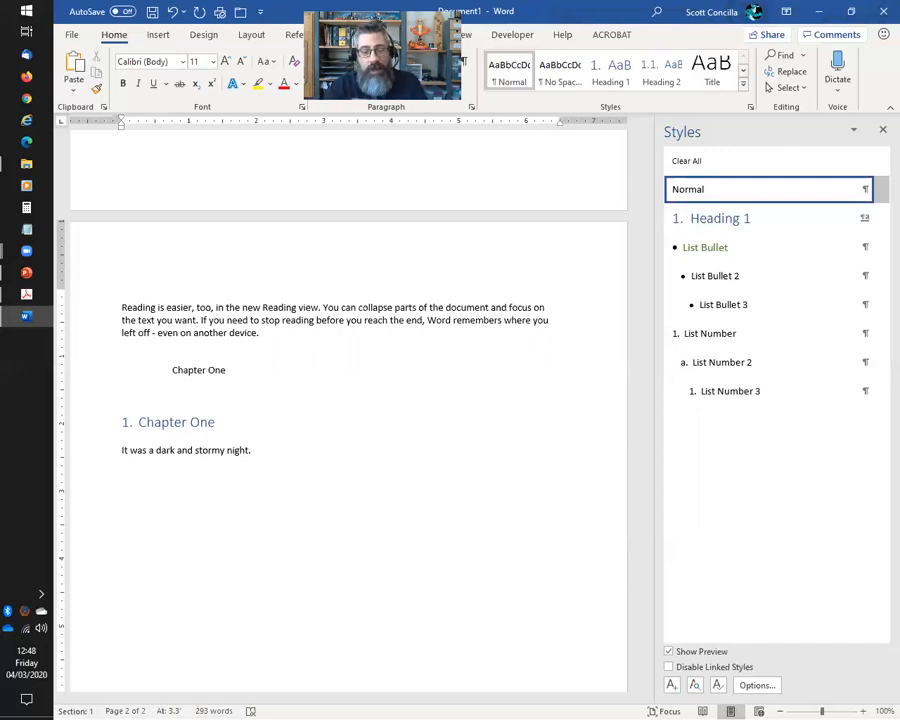
key(Return)
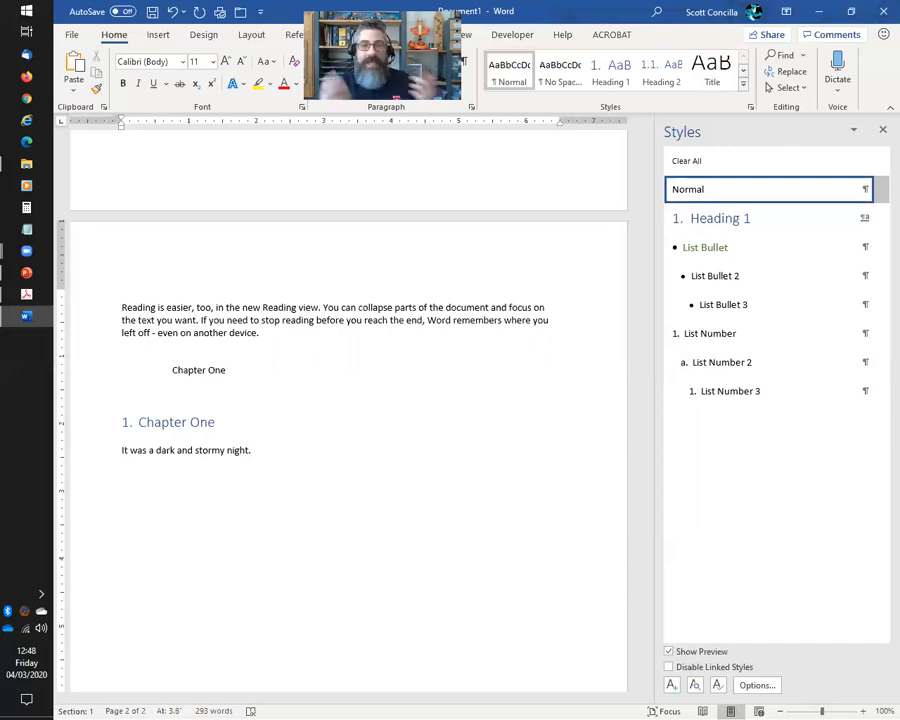
Add Heading 2 subheadings 'Blah blah blah' and 'Hello world!', then a Heading 1 line 'Hey!'
click(660, 74)
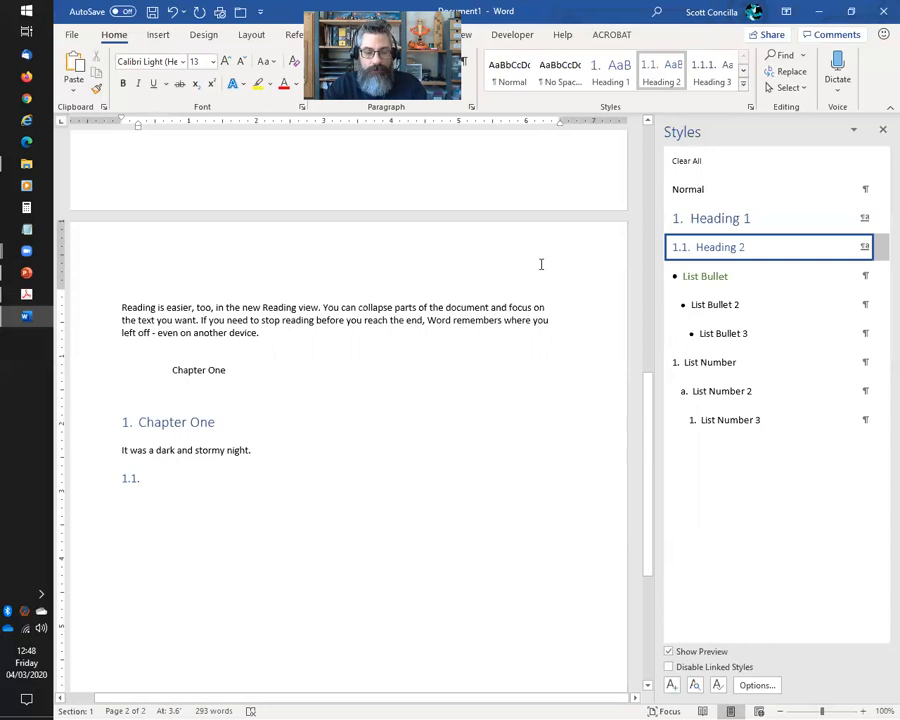
text(Blah blah blah)
key(Return)
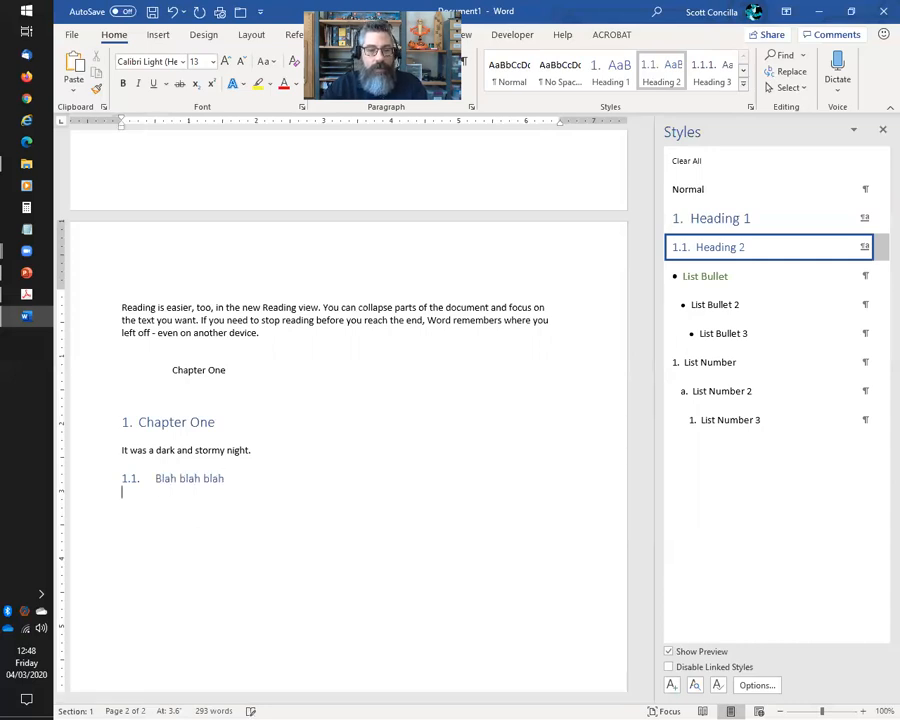
click(667, 82)
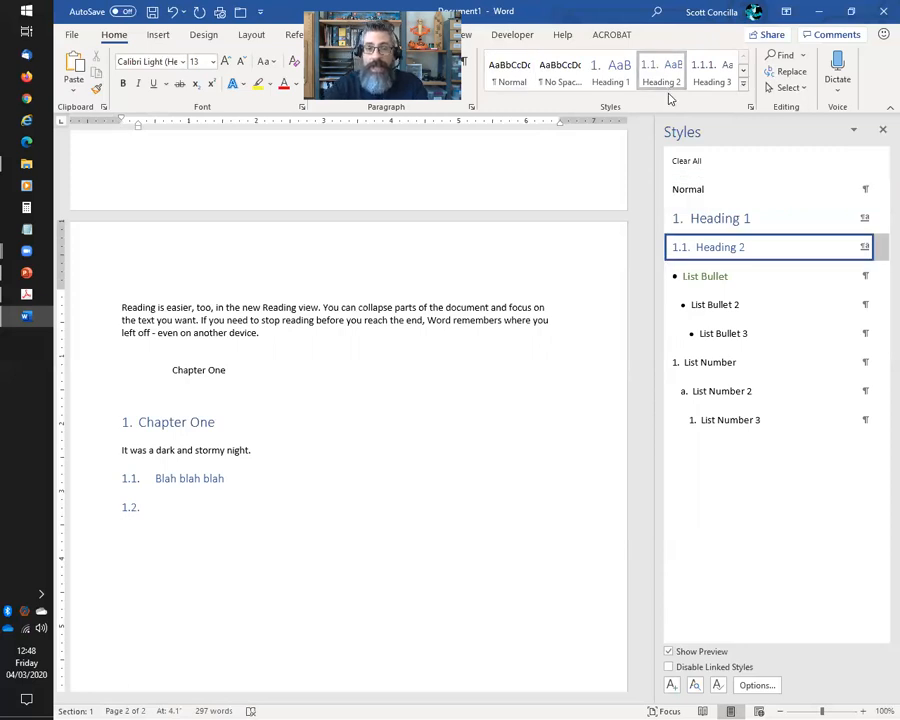
text(Hello world!)
key(Return)
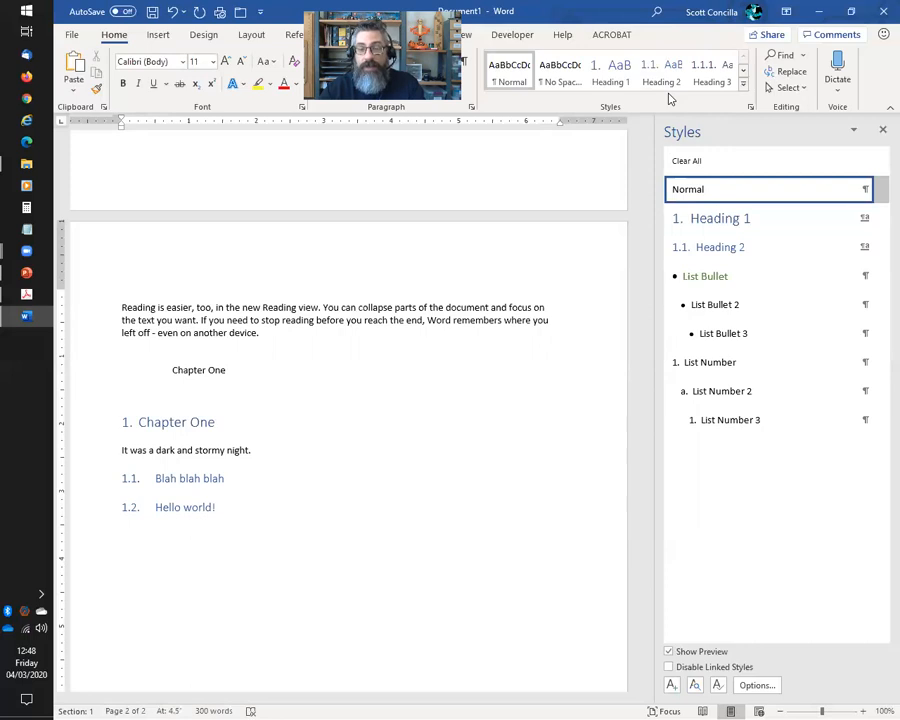
click(715, 222)
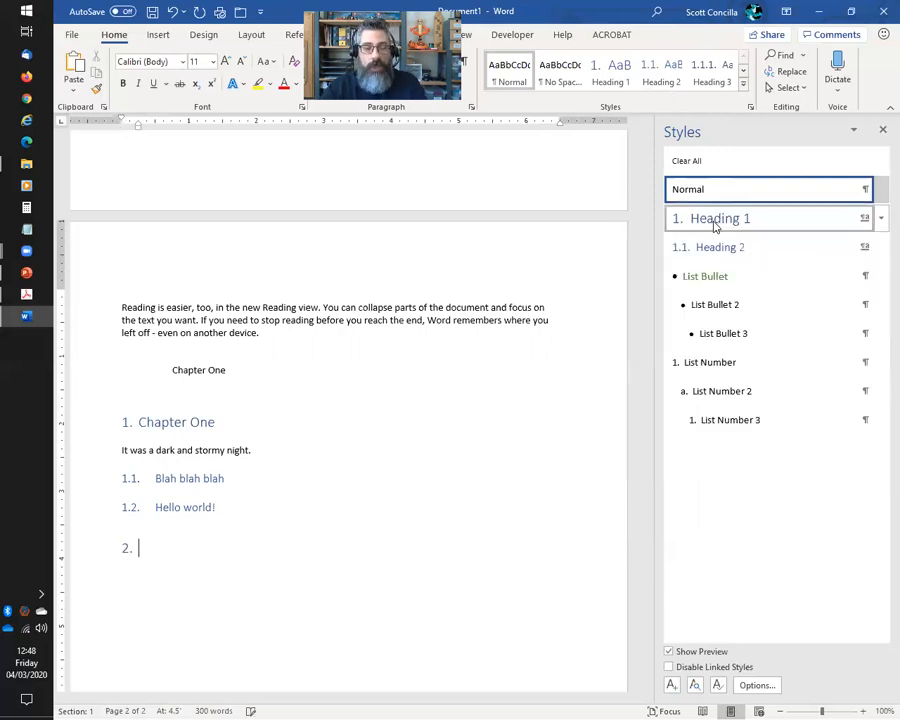
text(Hey!)
key(Return)
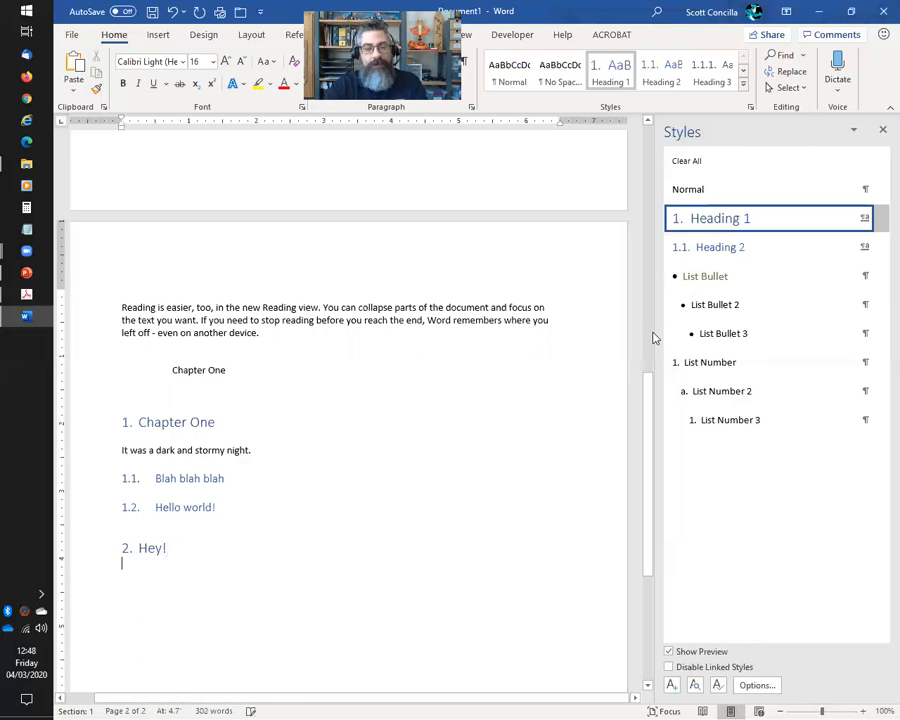
Insert Heading 2 'Hi there!' after 'Blah blah blah' and a blank Heading 1 line before 'Hey!'
click(235, 478)
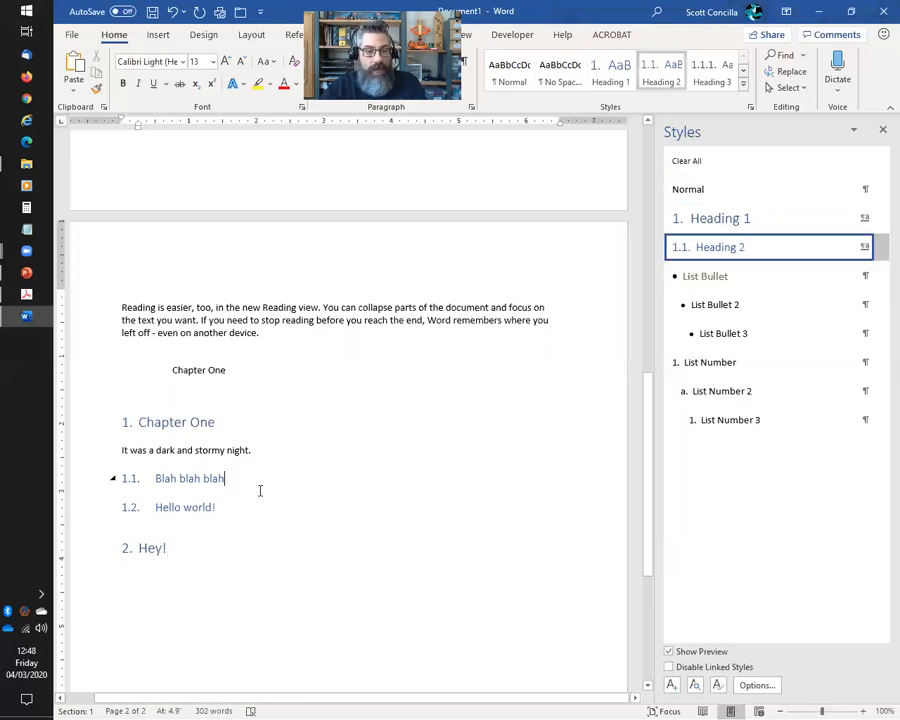
key(Return)
key(Return)
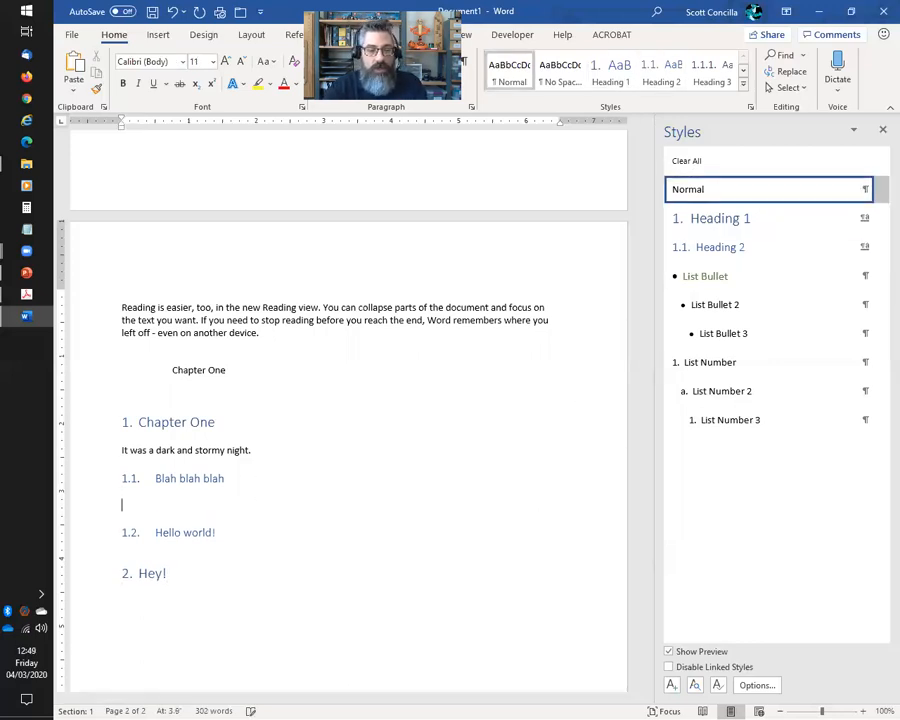
click(705, 248)
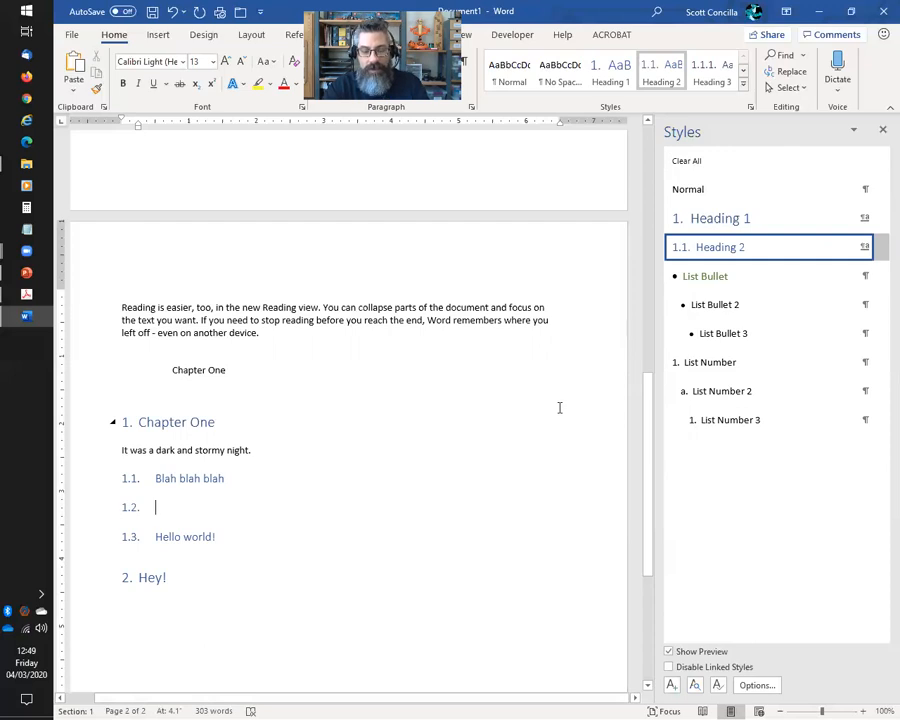
text(Hi there!)
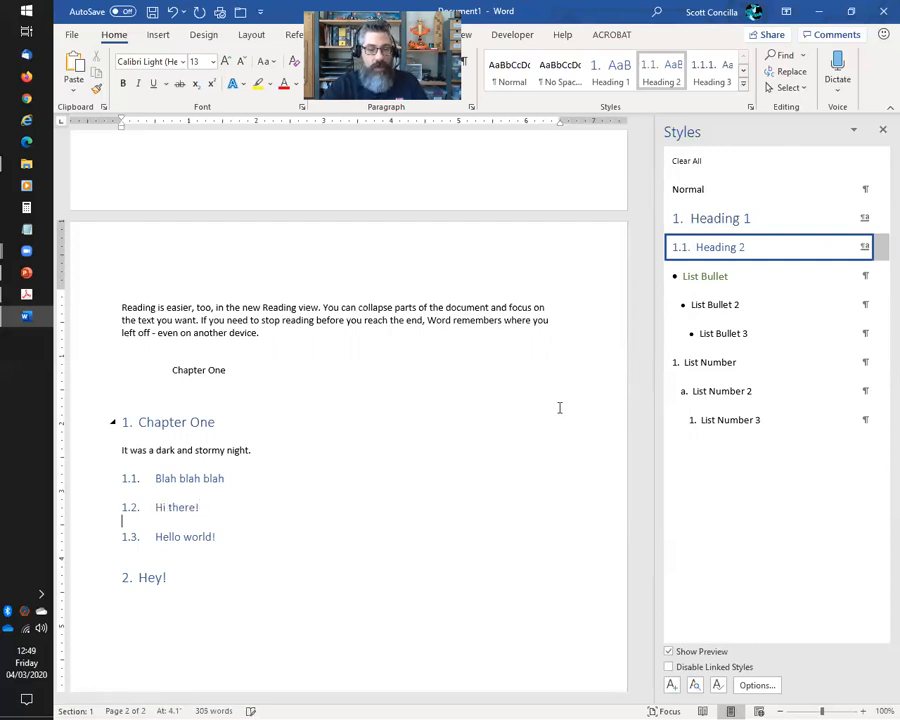
key(Down)
key(Down)
key(Return)
key(Return)
key(Up)
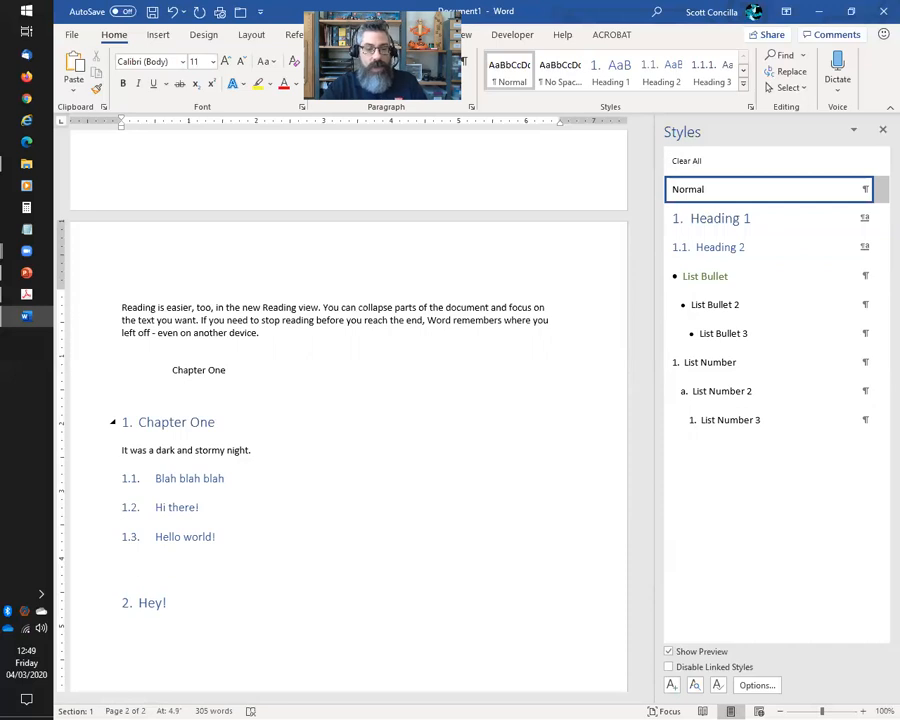
click(727, 218)
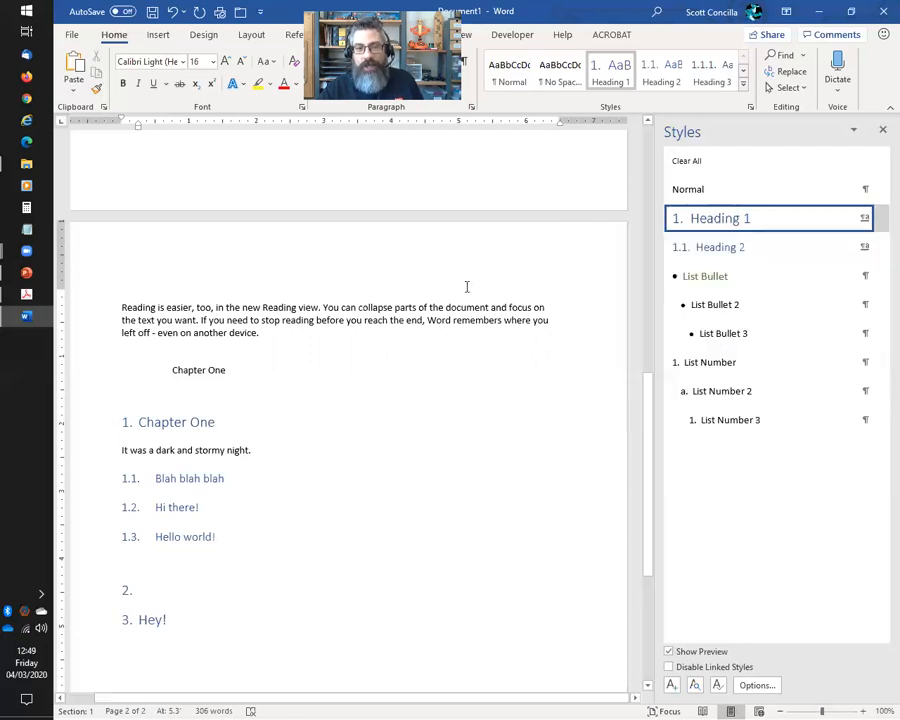
Modify the Heading 1 style to Calibri (Body), 14 pt, bold, with Automatic font colour
click(880, 220)
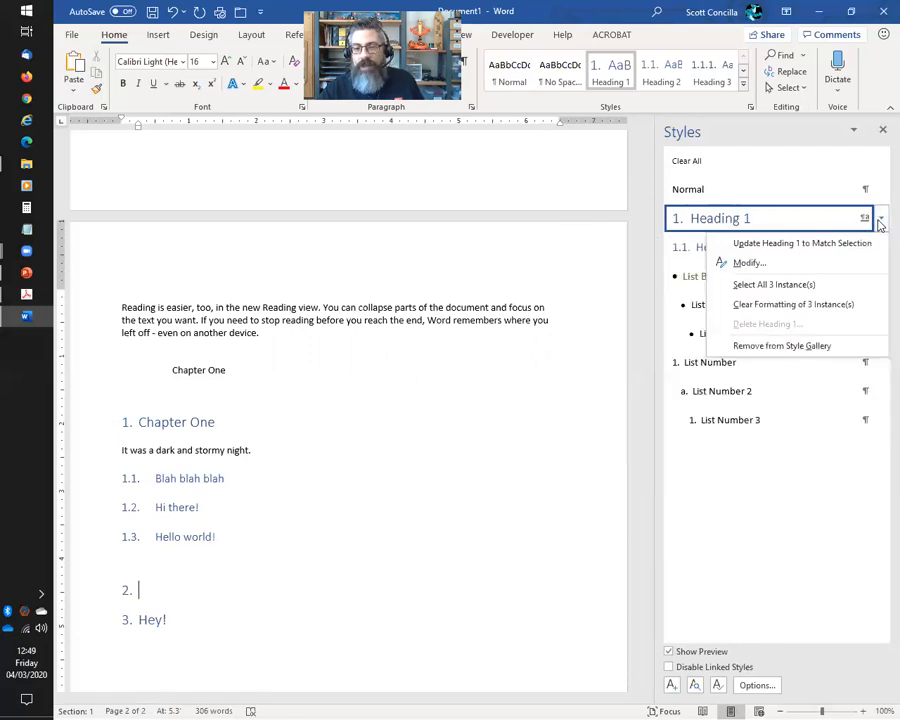
click(748, 262)
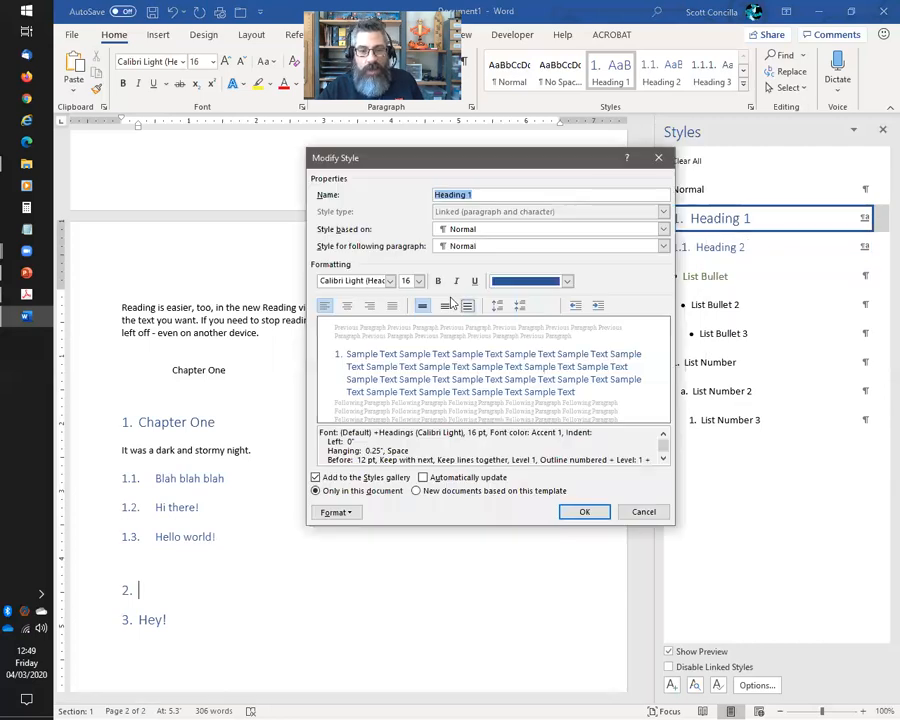
click(390, 281)
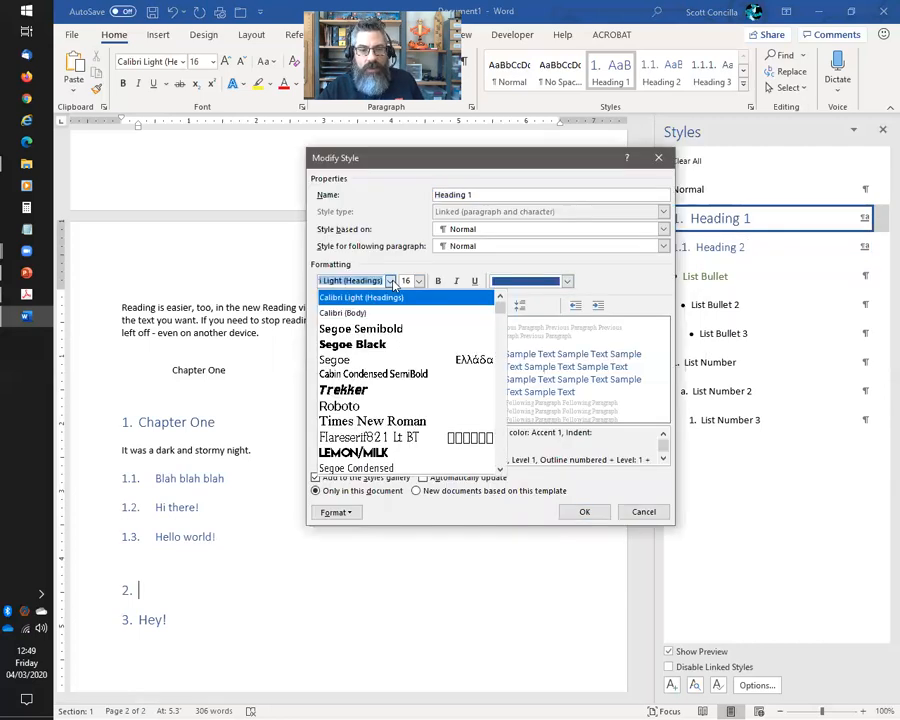
click(342, 313)
click(419, 281)
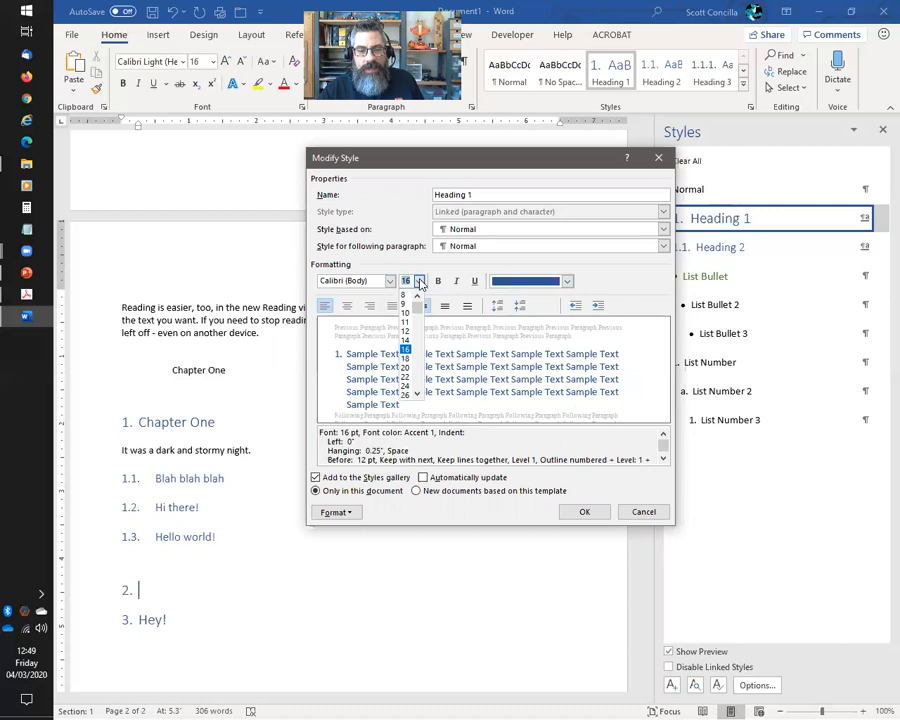
click(405, 340)
click(438, 282)
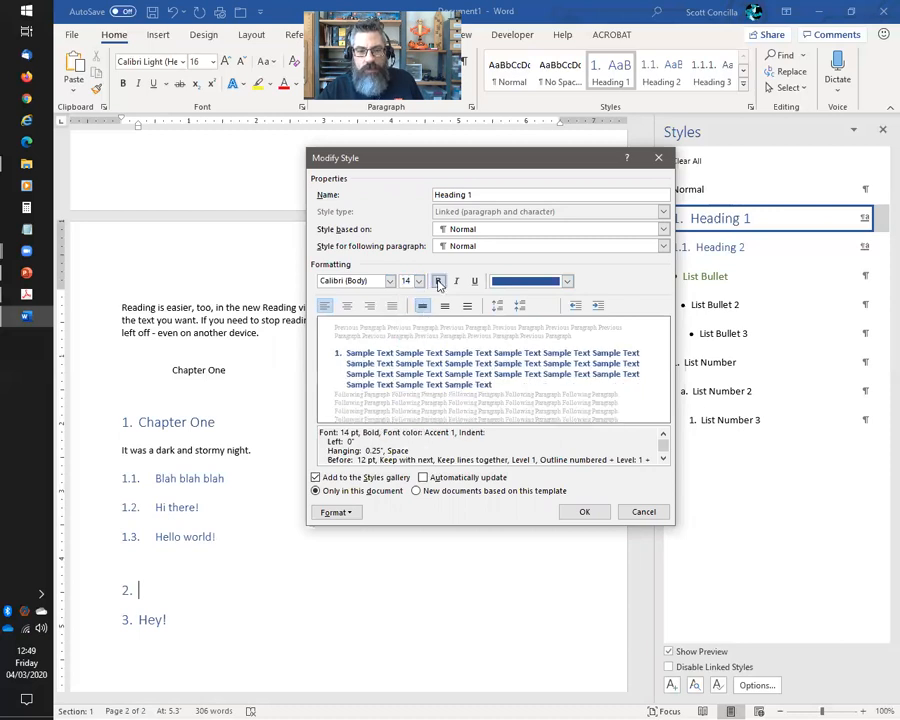
click(565, 282)
click(522, 301)
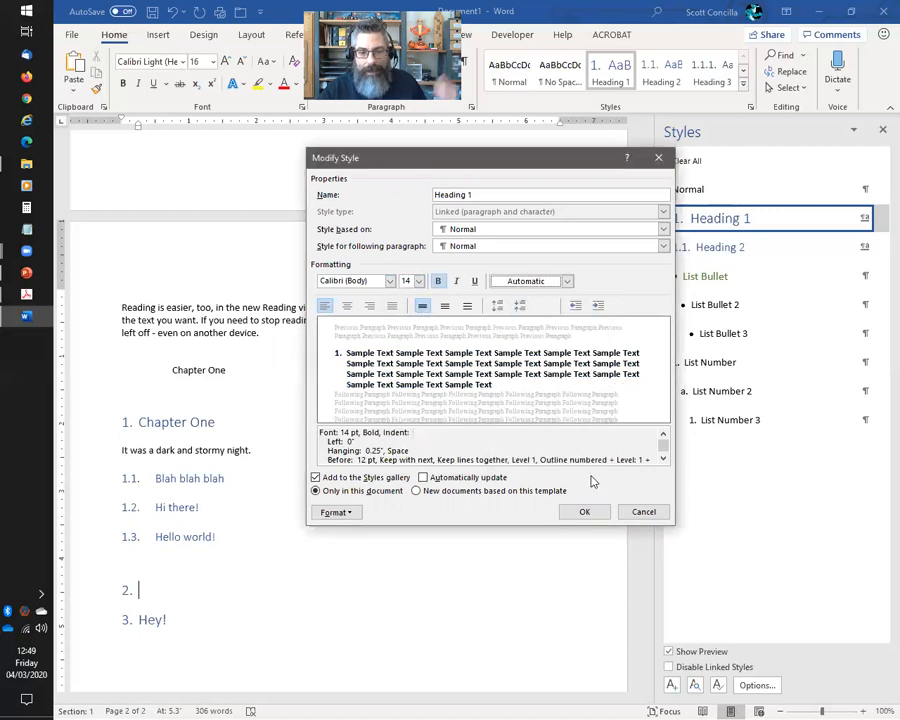
click(584, 511)
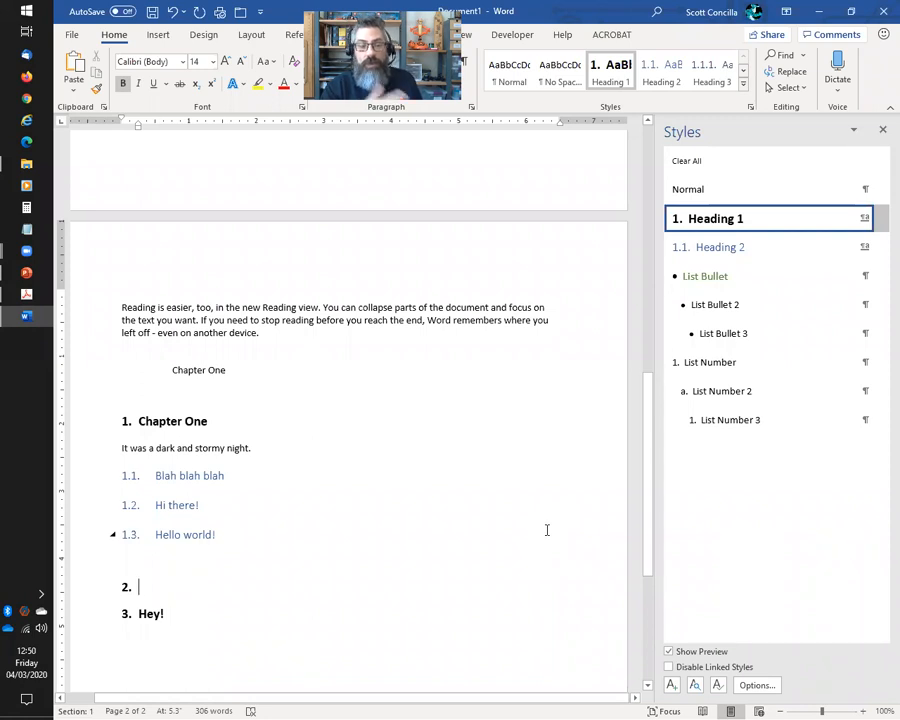
Select and delete all content, undo to restore it, then show the Developer tab
key(ctrl+a)
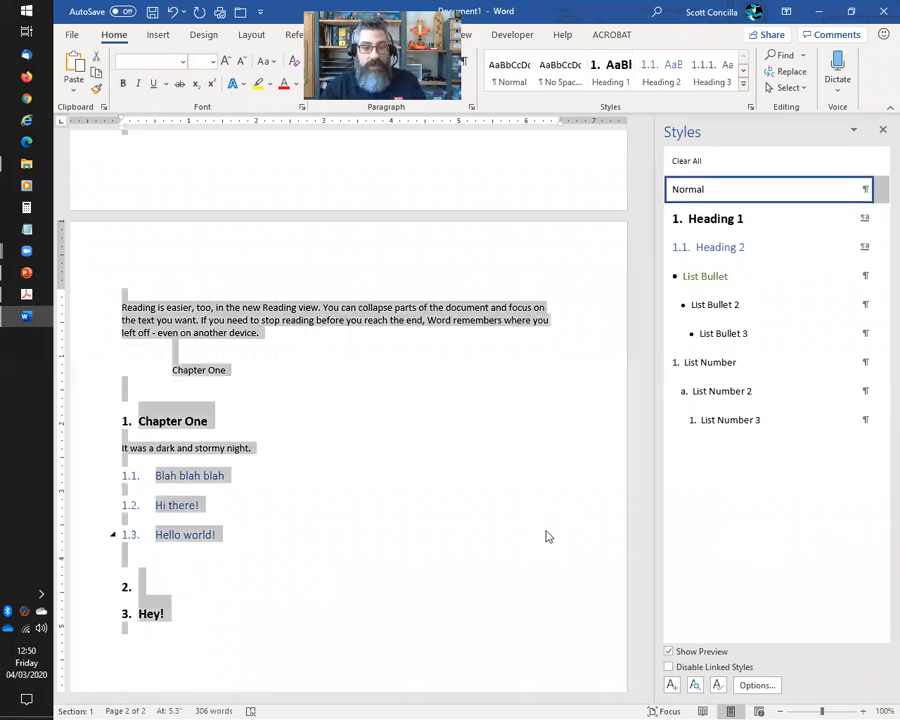
key(Delete)
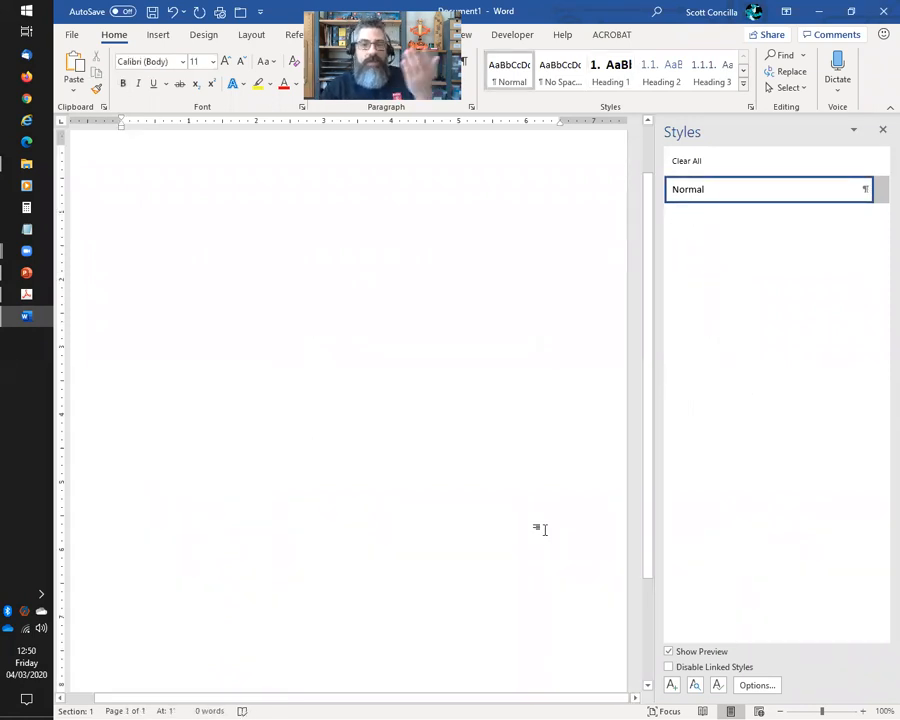
key(ctrl+z)
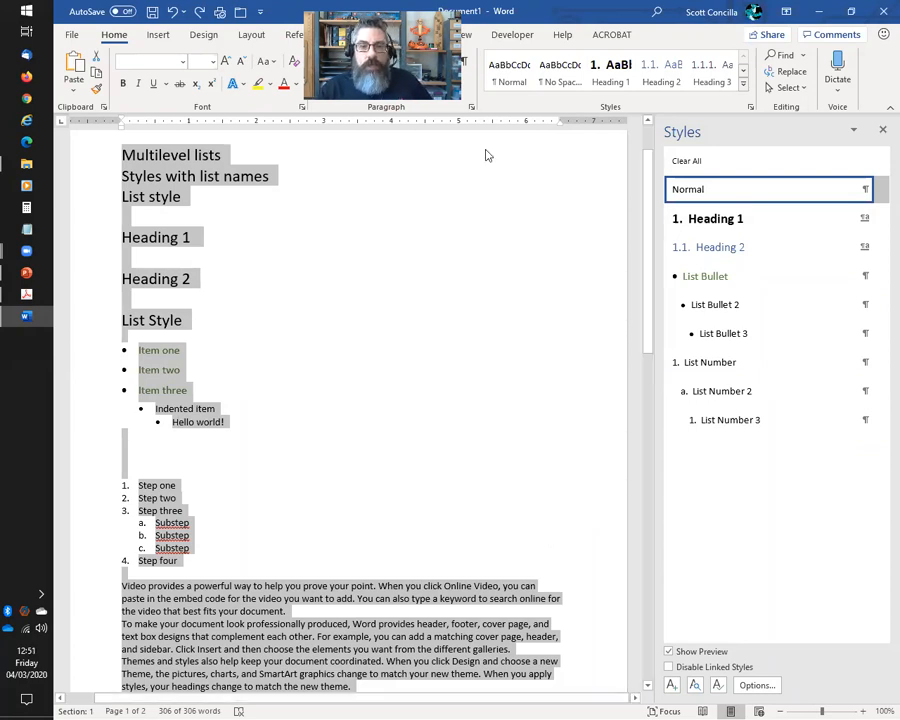
click(505, 34)
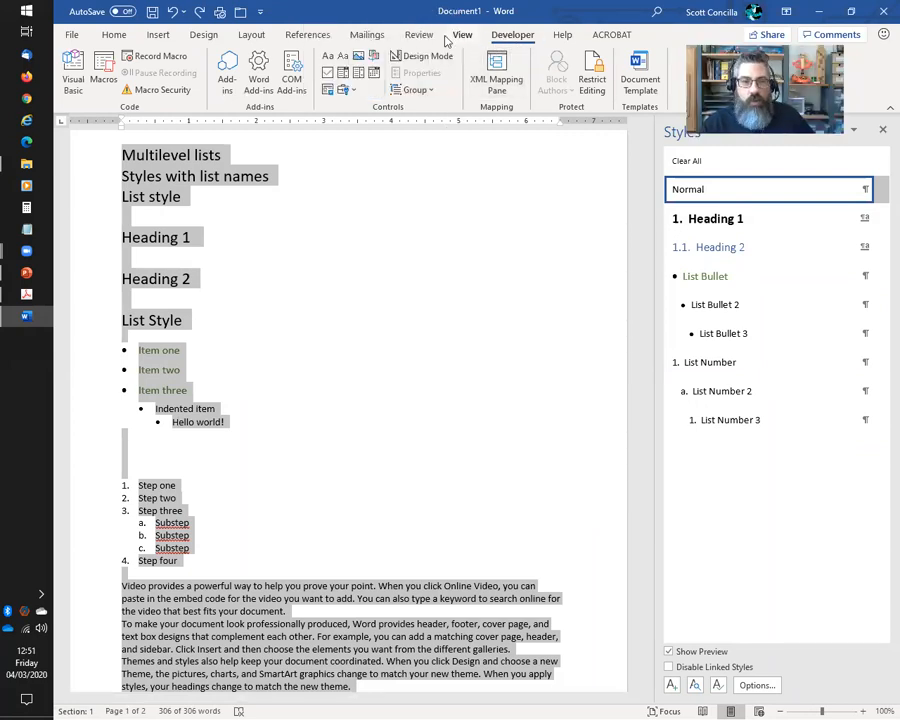
right_click(368, 32)
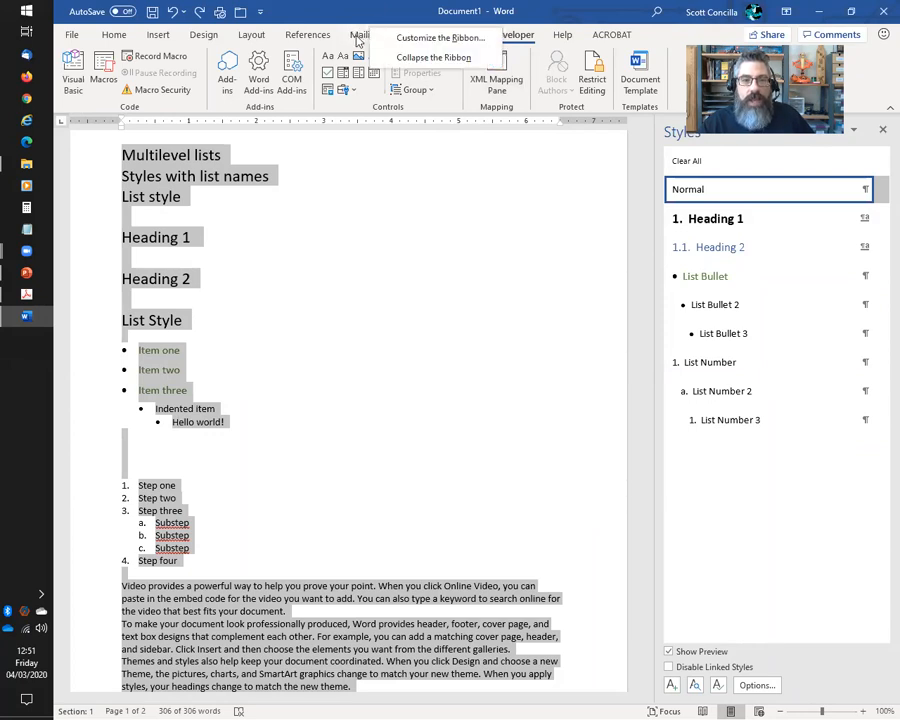
click(451, 42)
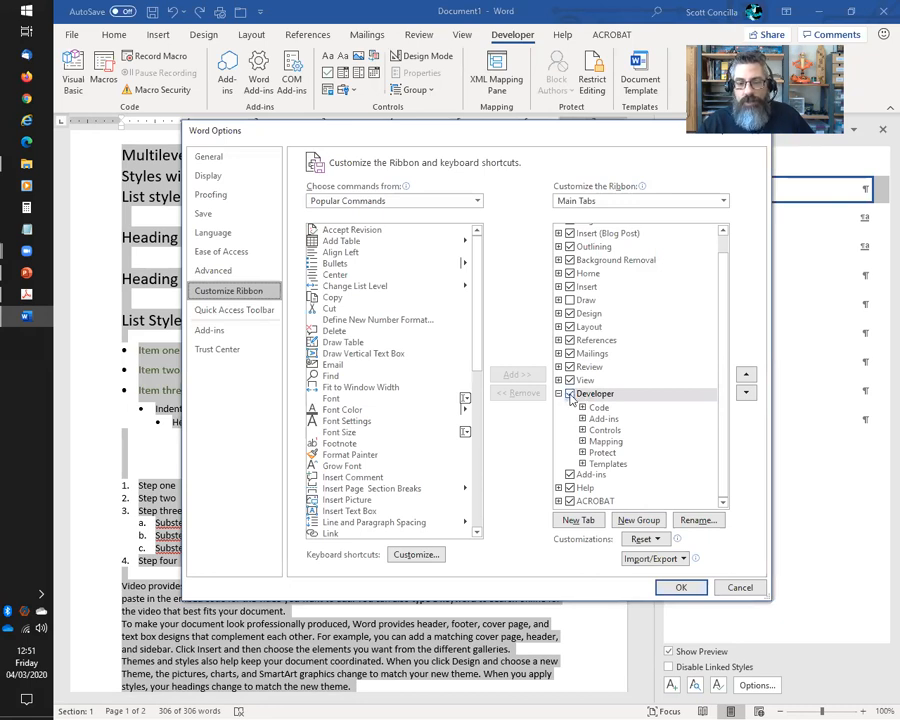
click(740, 587)
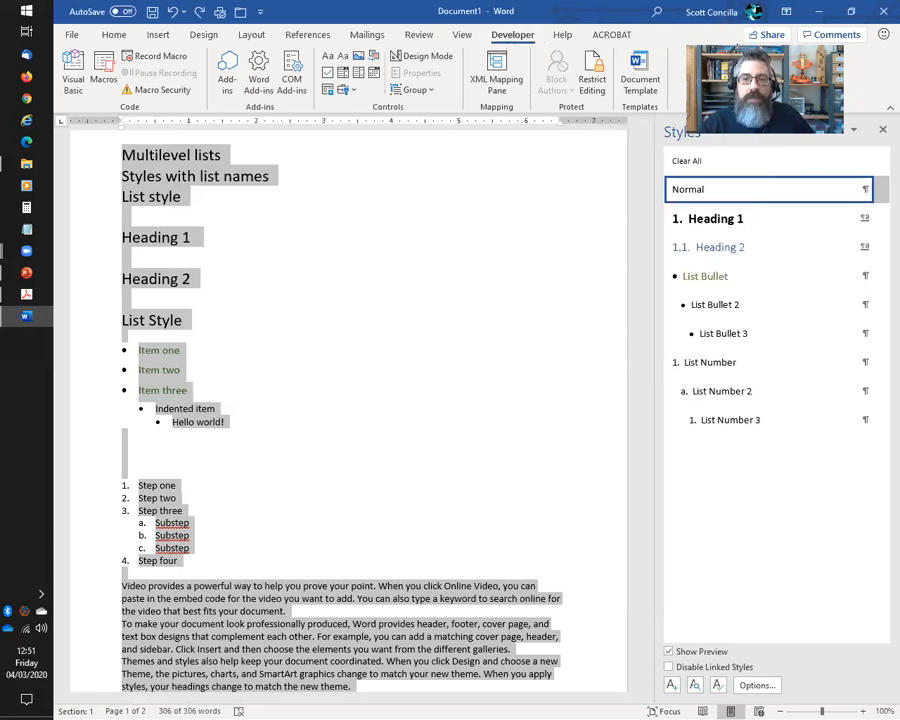
click(641, 80)
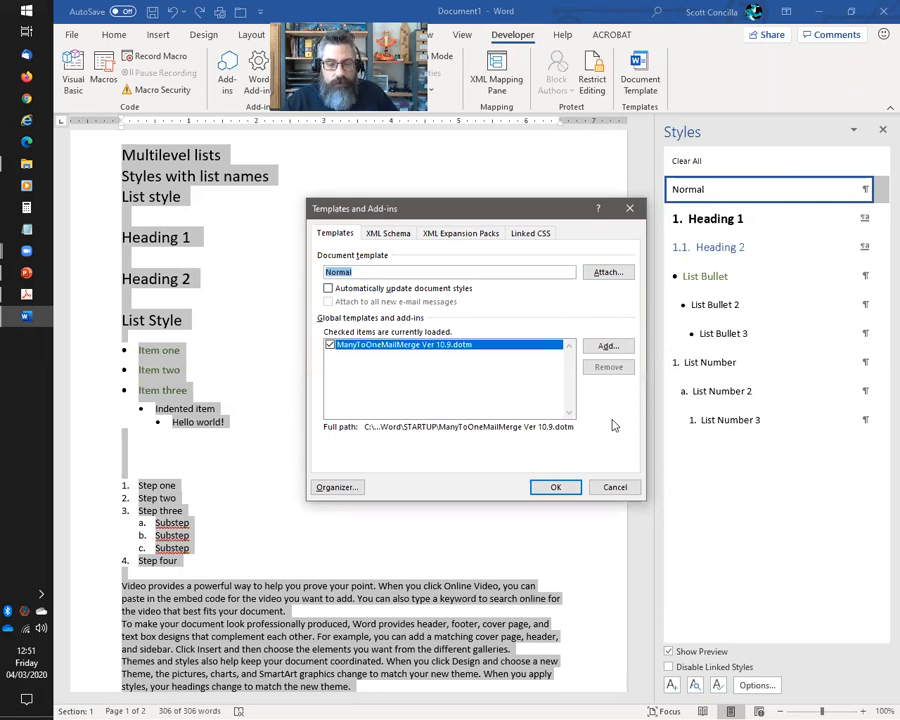
click(340, 488)
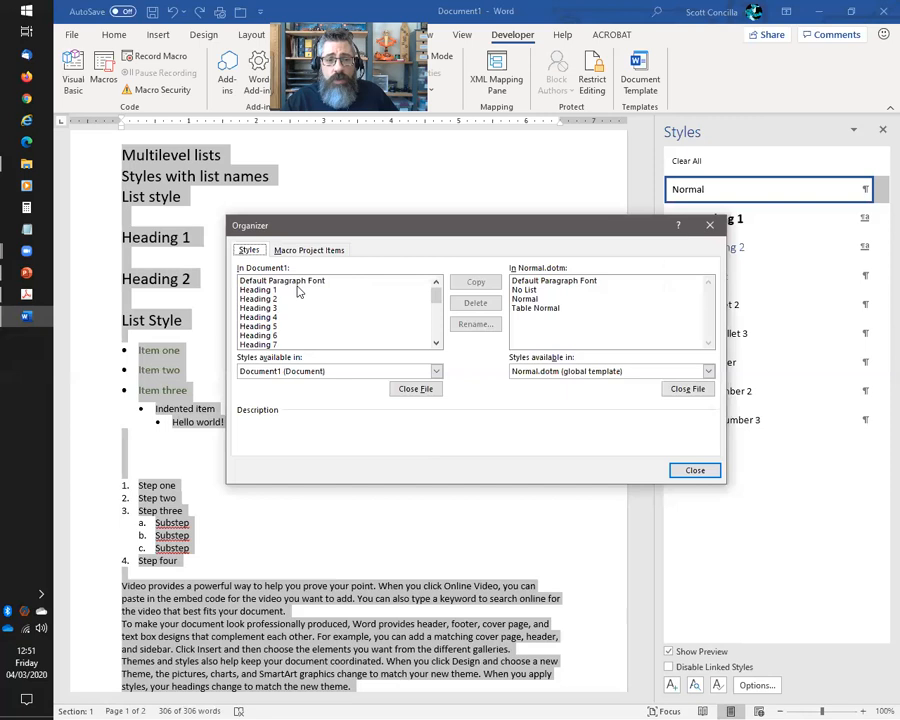
drag(440, 298, 436, 342)
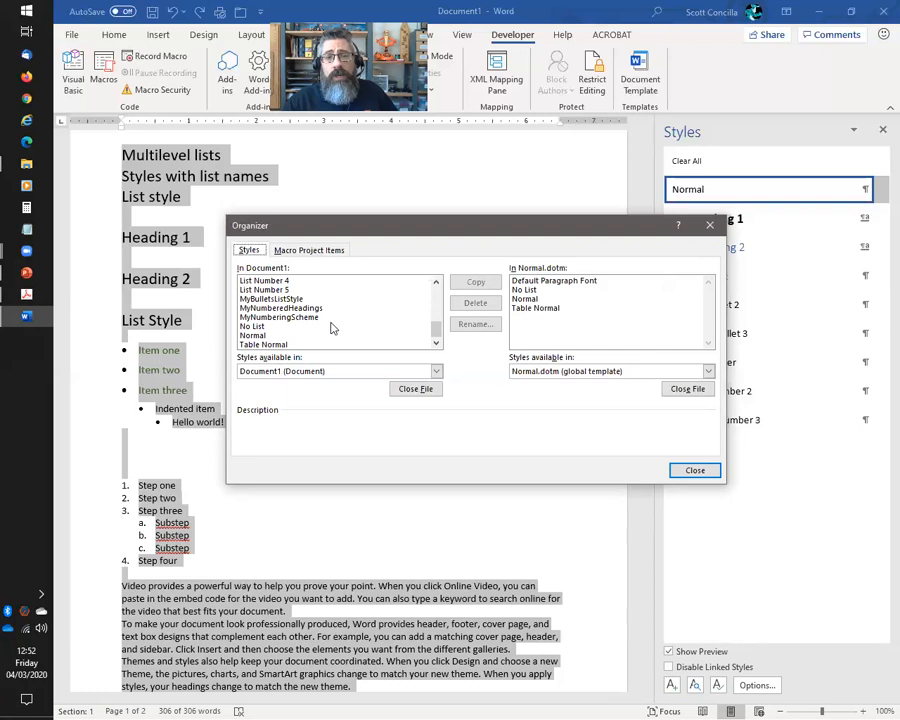
scroll(300, 310, up, 2)
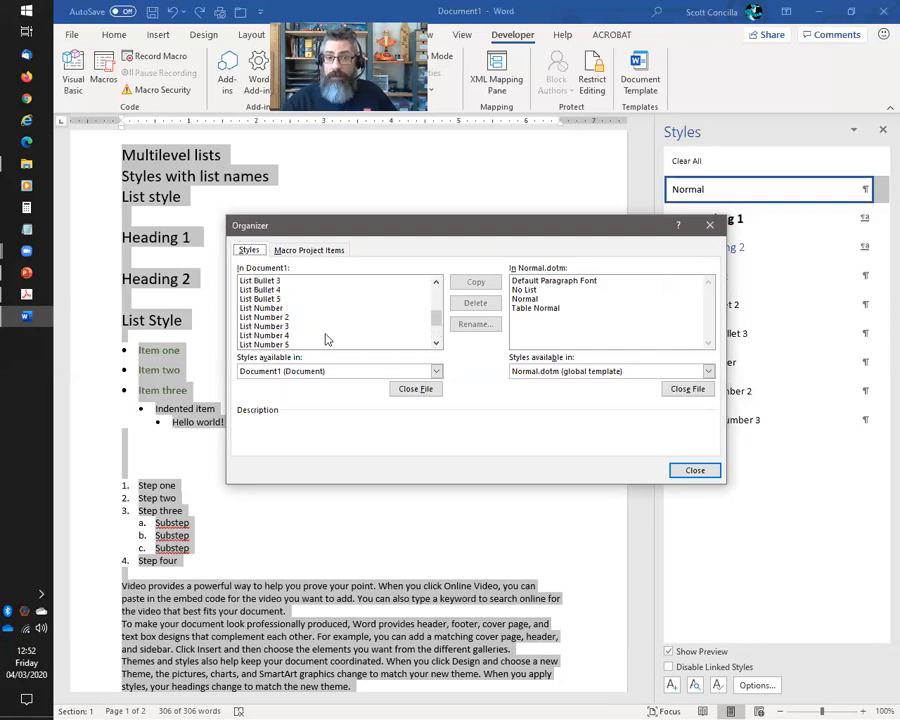
scroll(327, 333, down, 1)
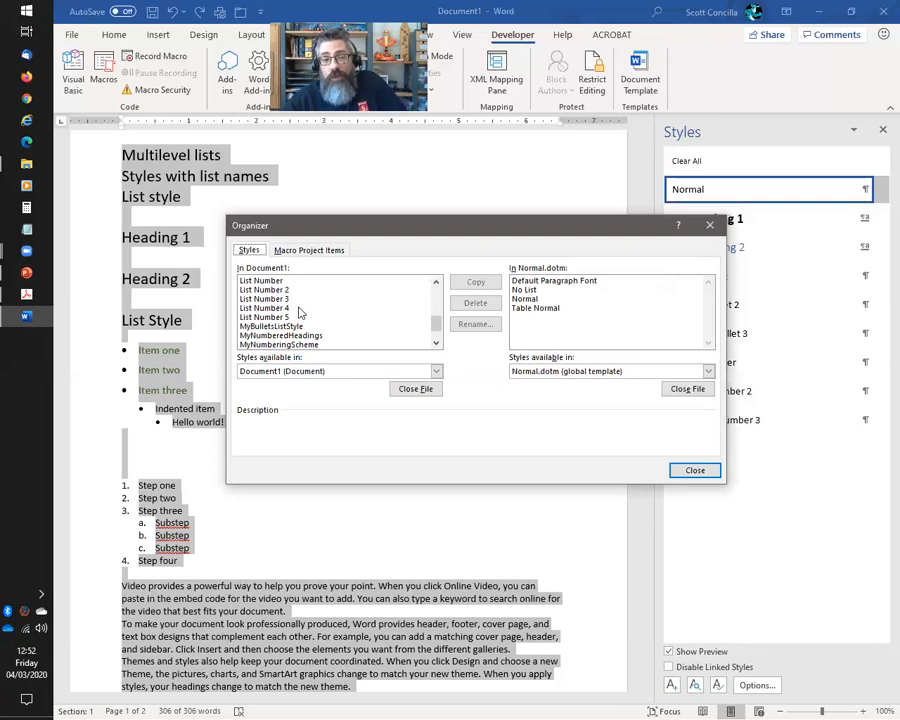
scroll(298, 313, down, 1)
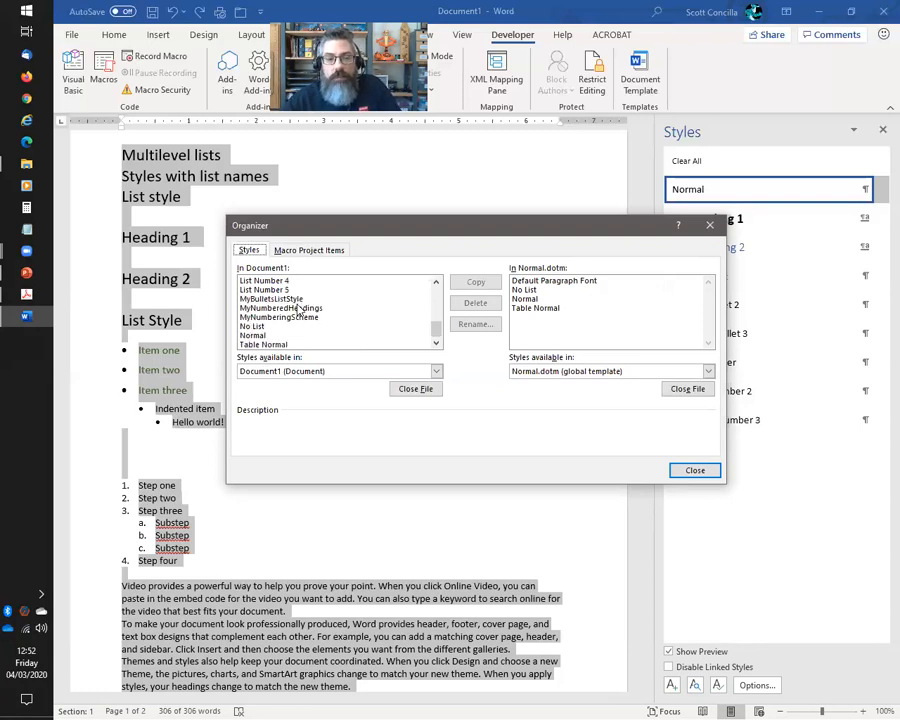
scroll(292, 315, up, 1)
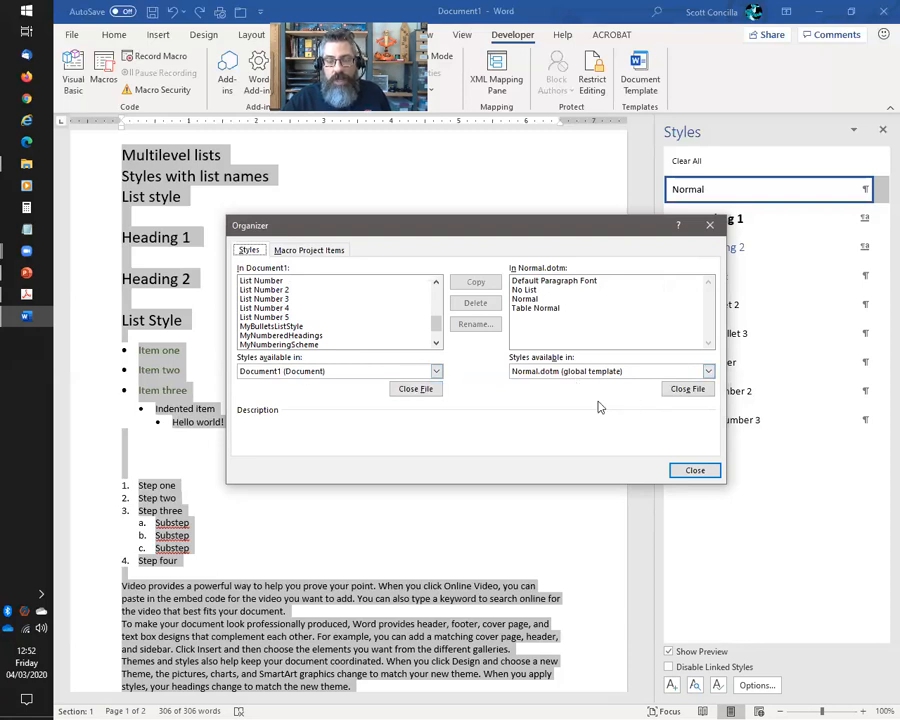
click(686, 390)
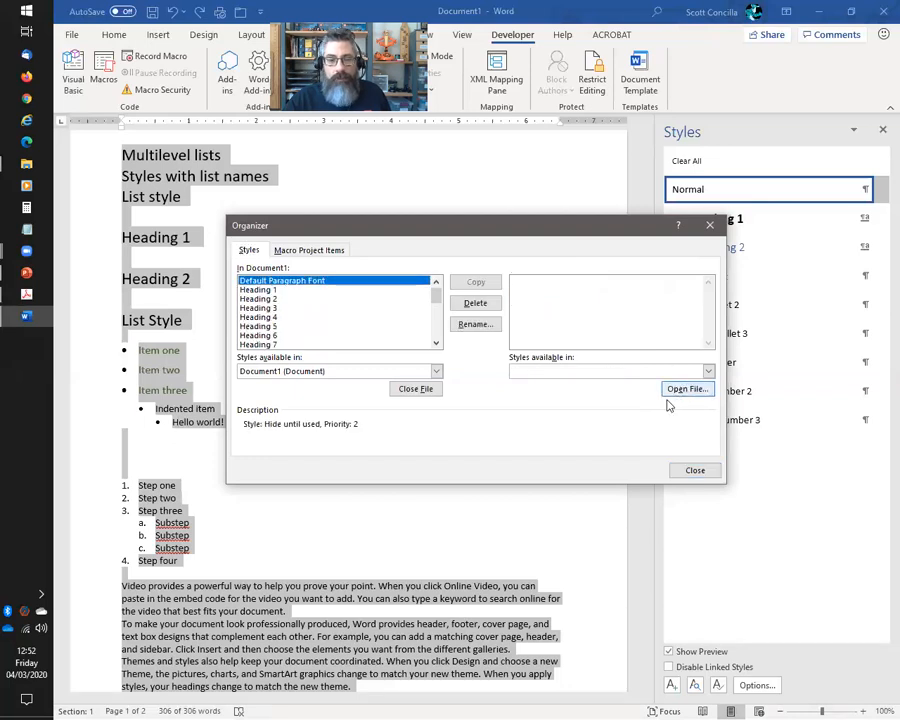
click(686, 389)
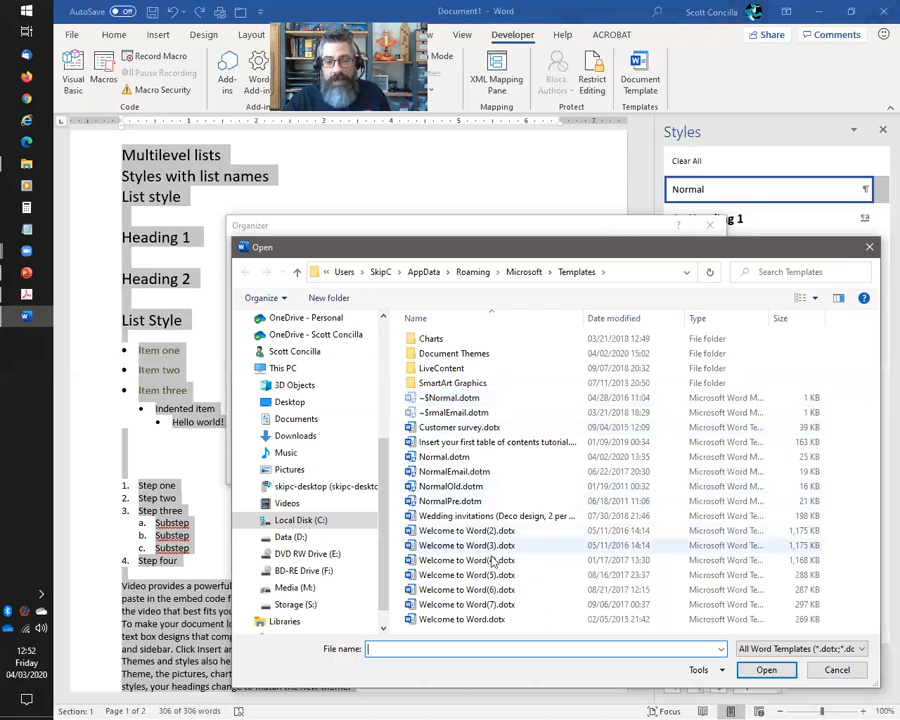
click(869, 247)
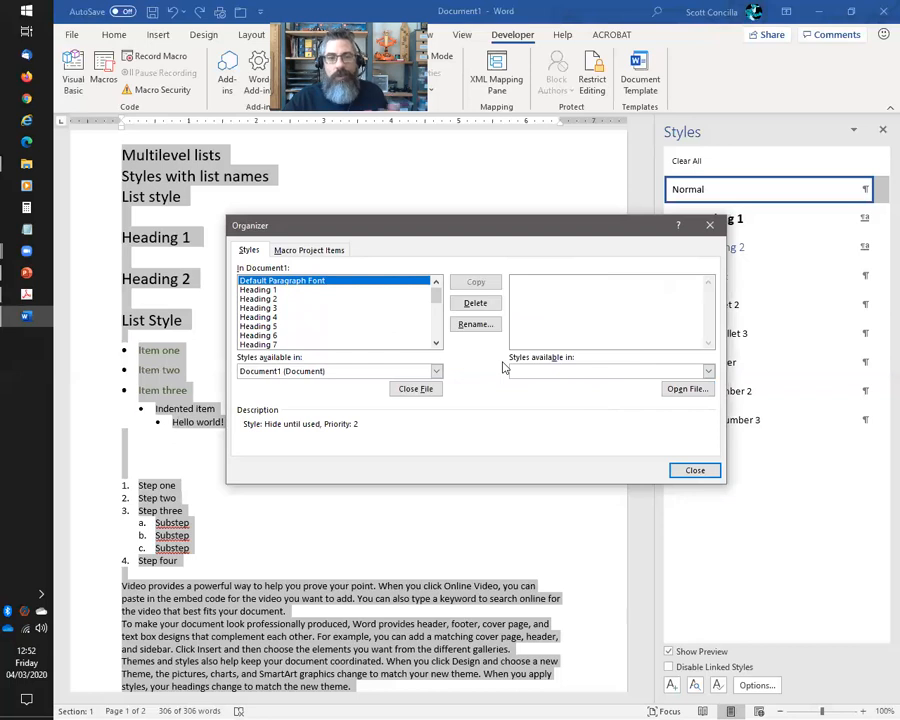
click(695, 471)
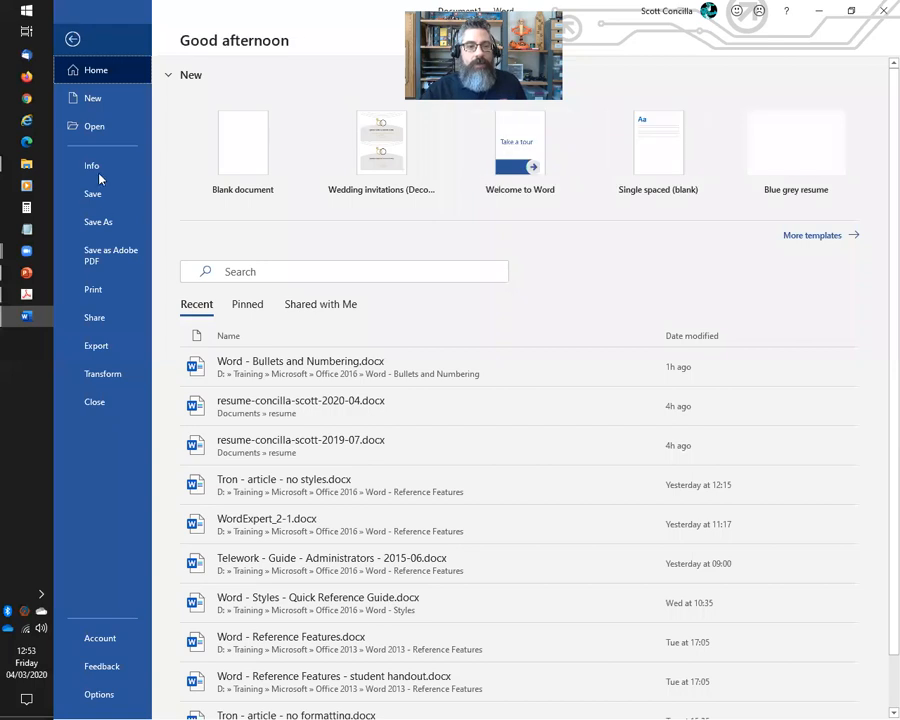
click(72, 34)
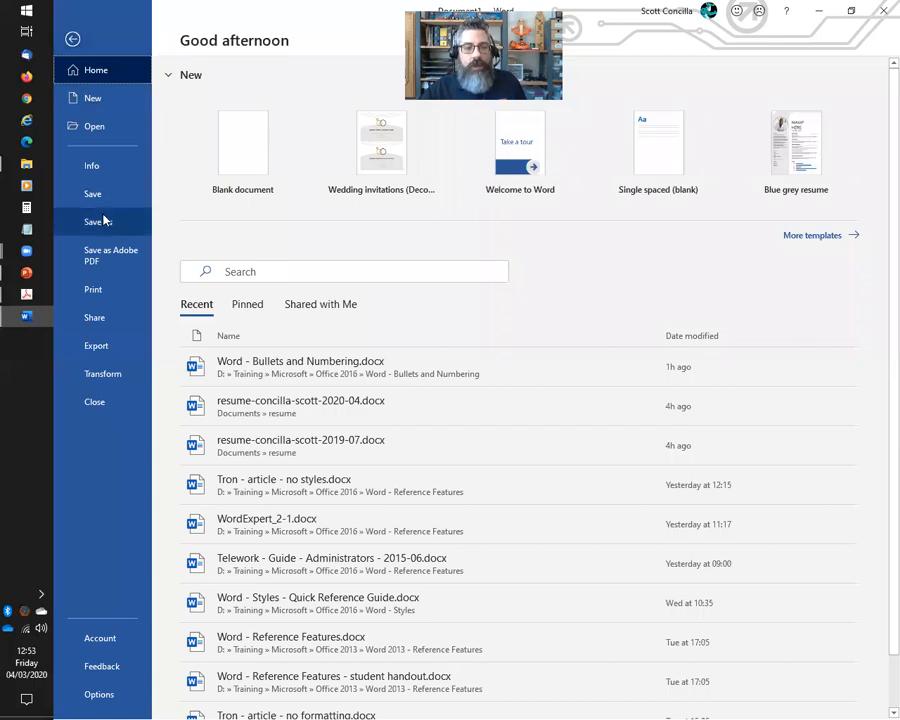
click(104, 222)
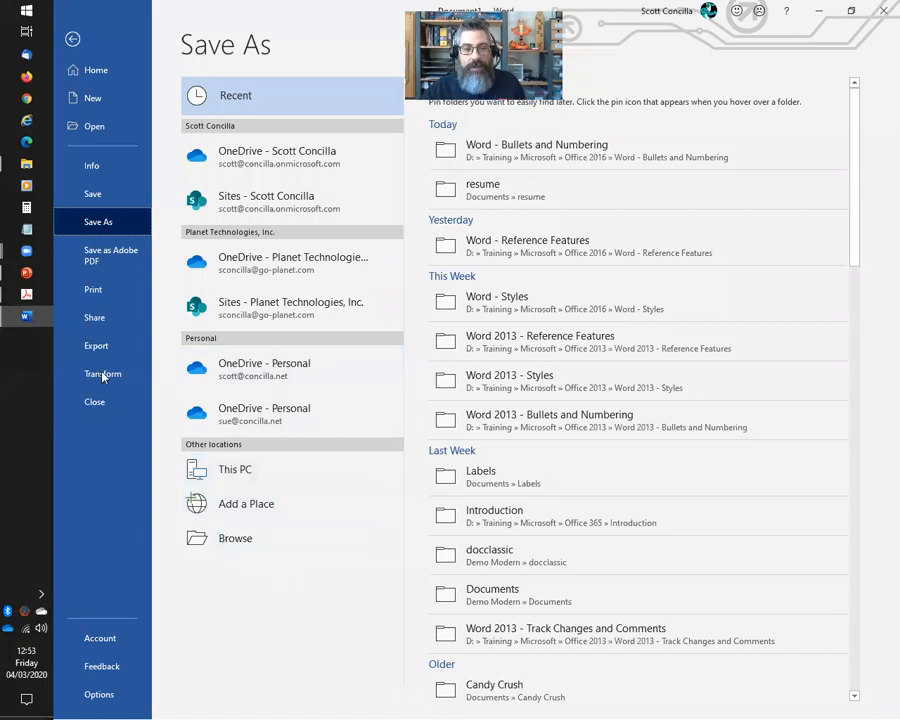
click(96, 345)
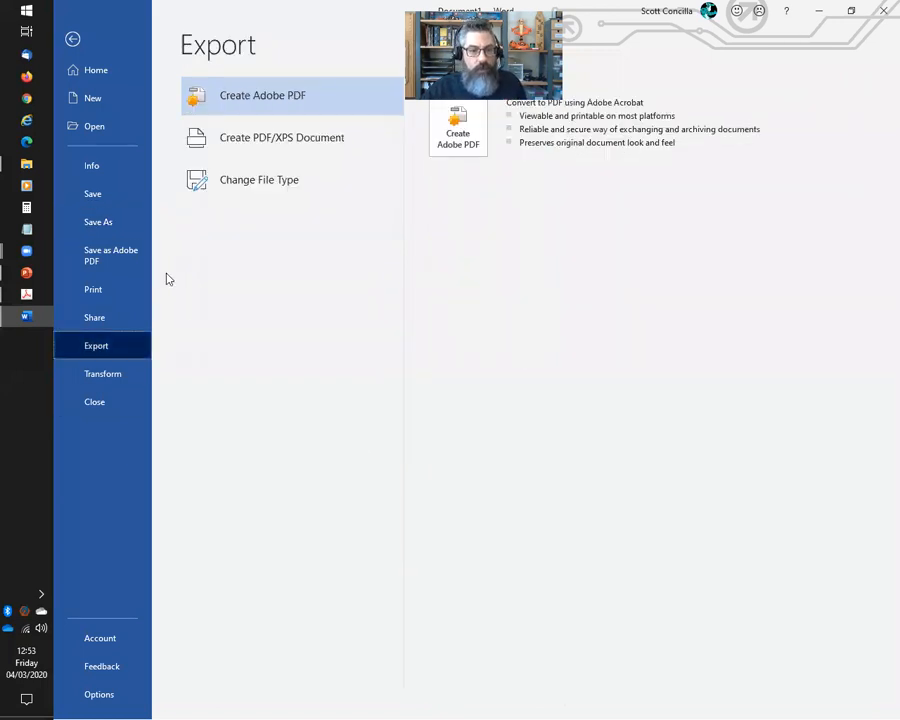
click(98, 222)
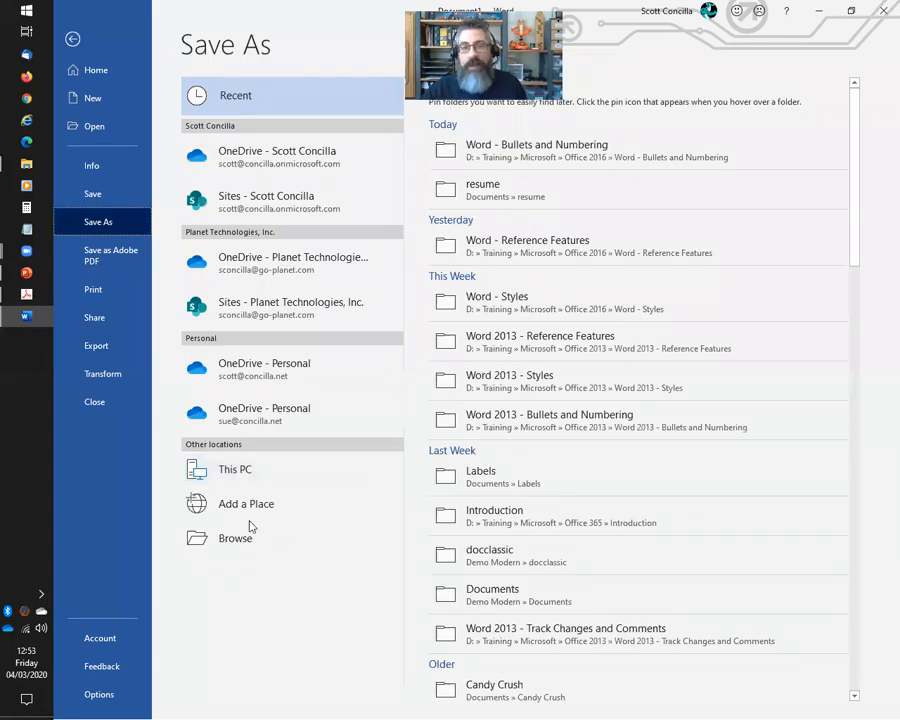
click(72, 40)
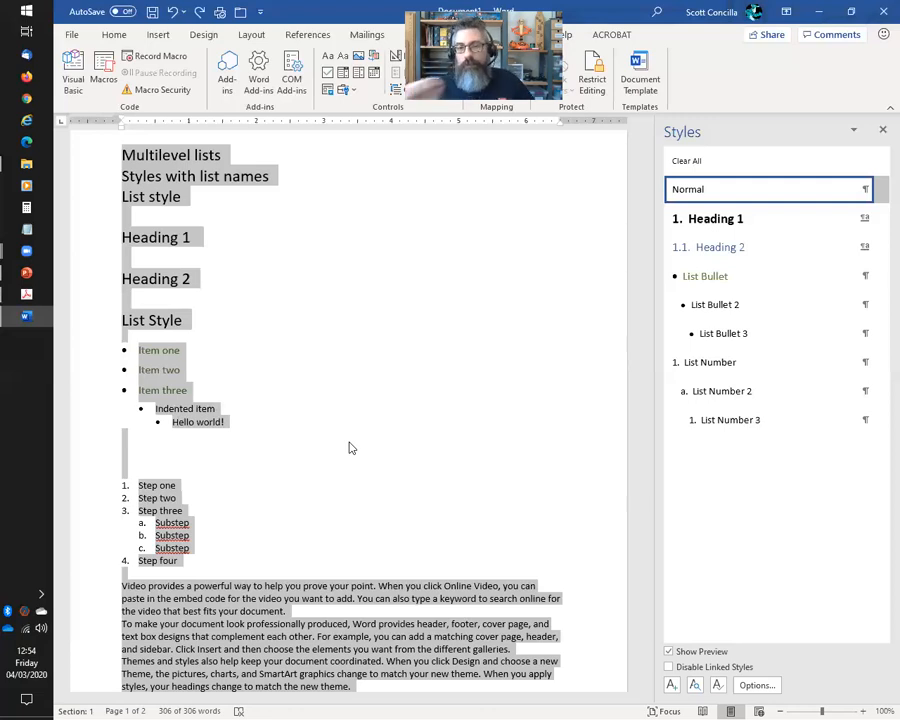
Hide the Styles pane and open Restrict Editing from Review > Protect
click(882, 130)
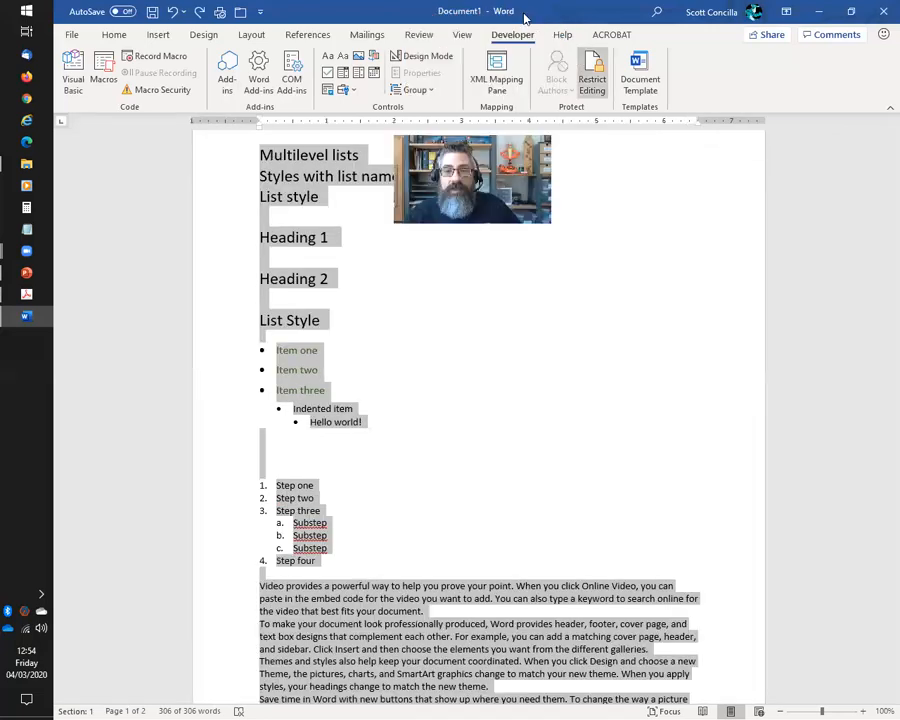
click(124, 35)
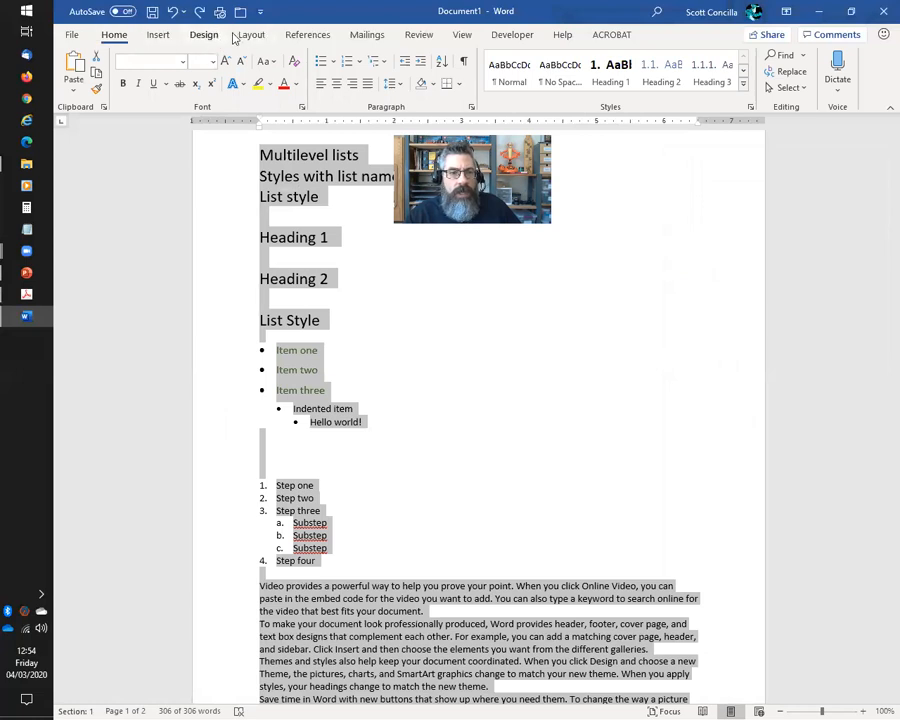
click(210, 36)
click(251, 36)
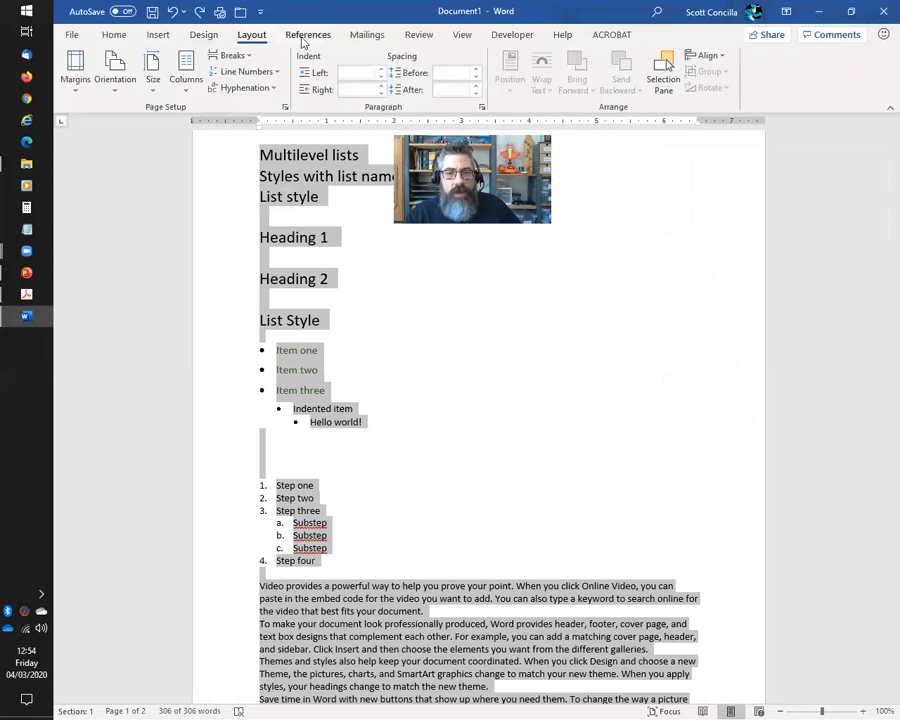
click(306, 38)
click(420, 35)
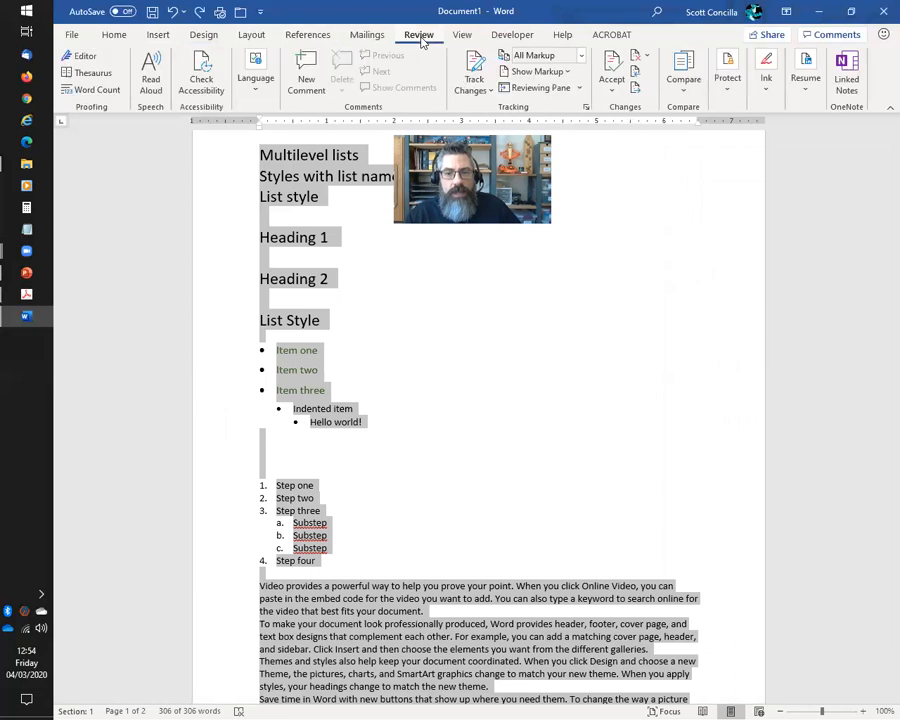
click(728, 78)
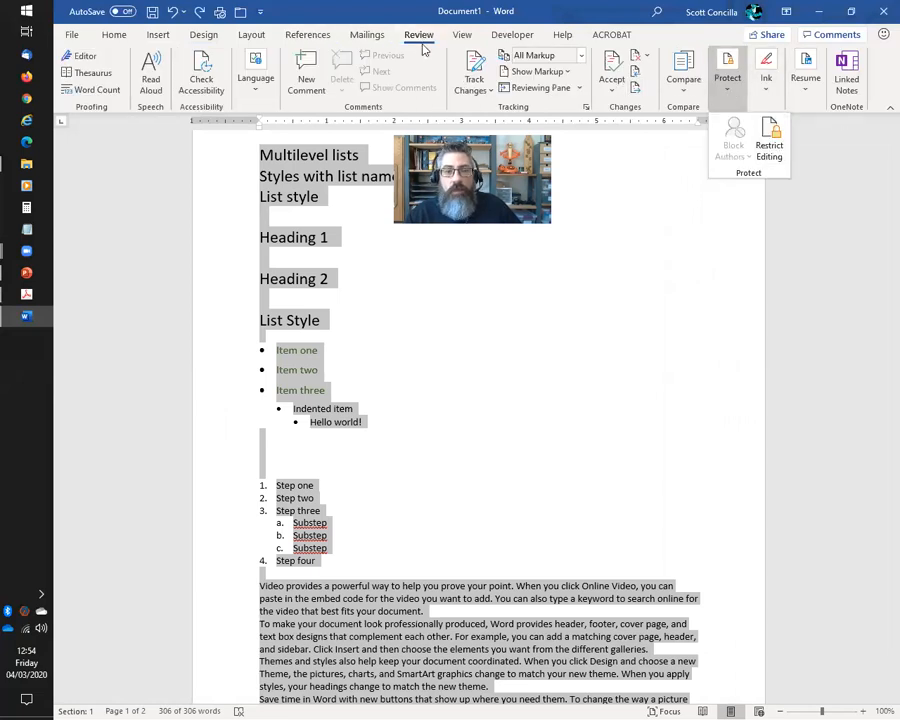
click(771, 150)
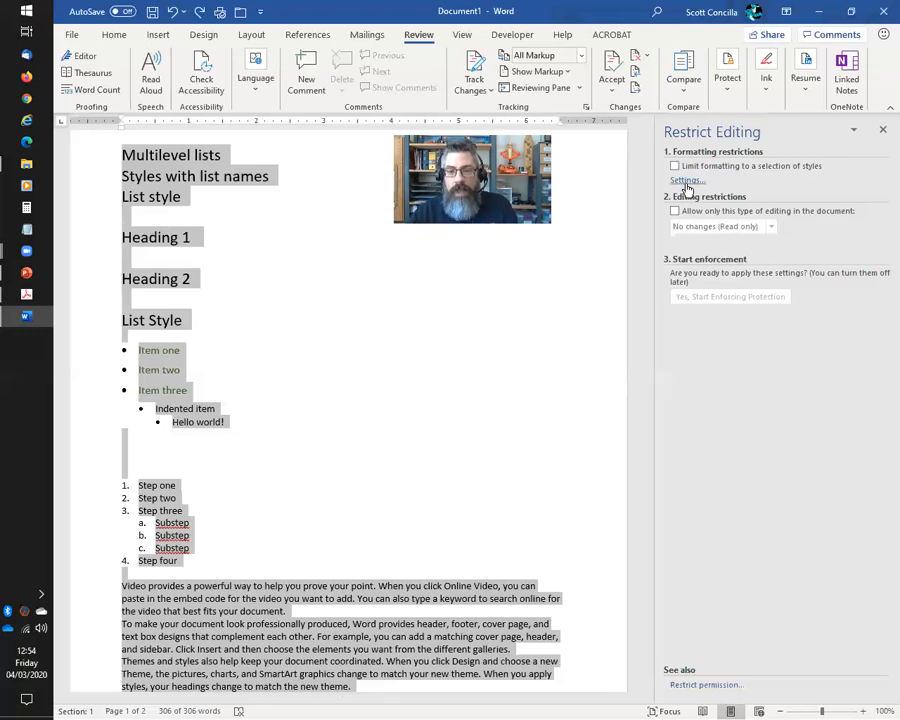
Tick 'Limit formatting to a selection of styles', review the allowed styles in Settings, and cancel
click(675, 166)
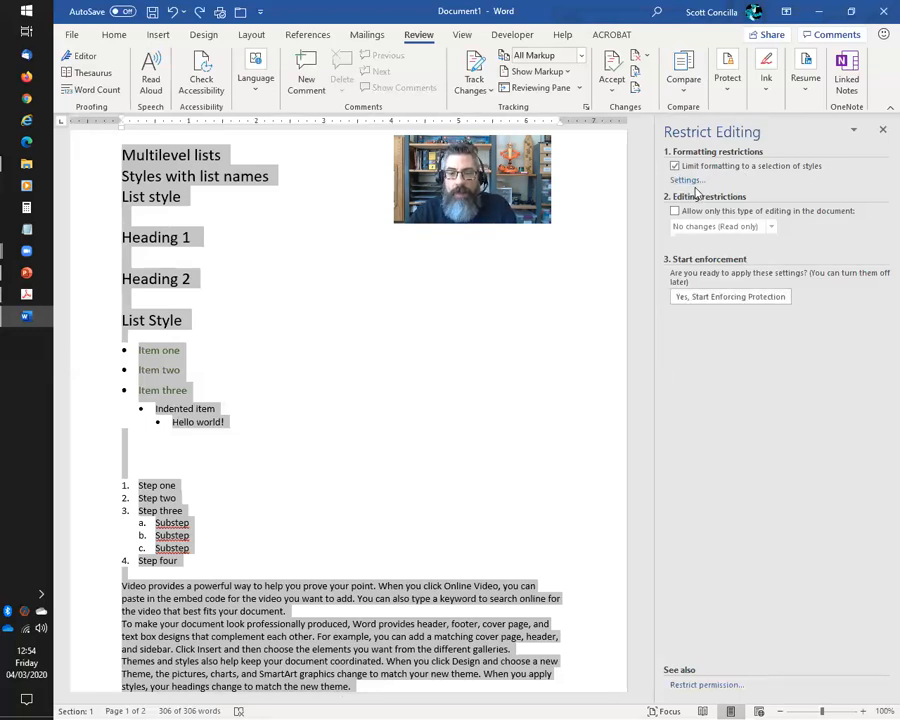
click(688, 181)
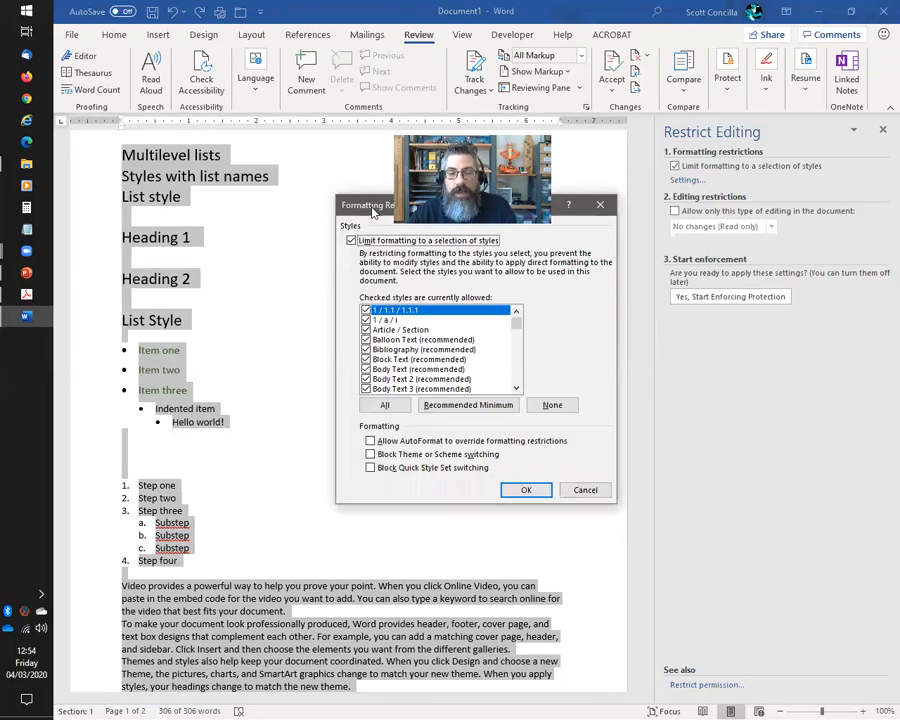
drag(372, 210, 618, 127)
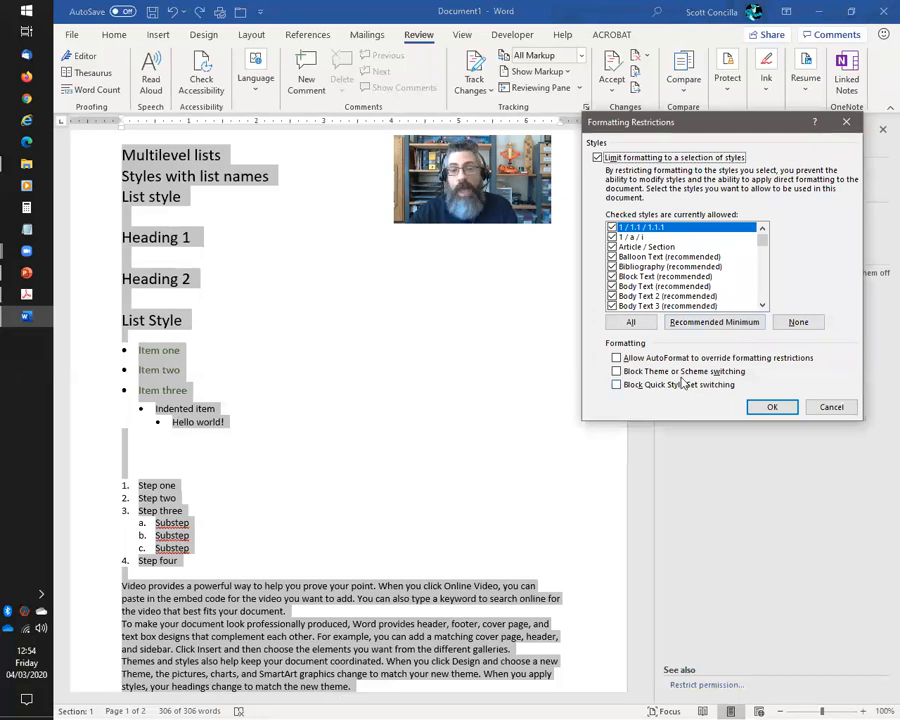
mouse_move(762, 232)
mouse_down()
mouse_move(775, 301)
mouse_move(772, 240)
mouse_up()
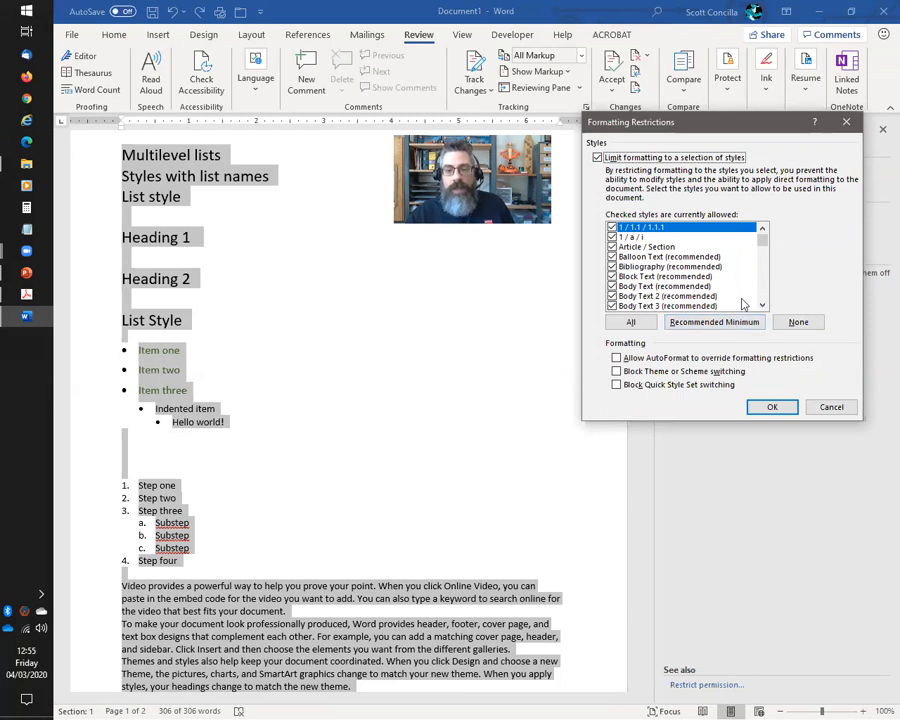
click(824, 411)
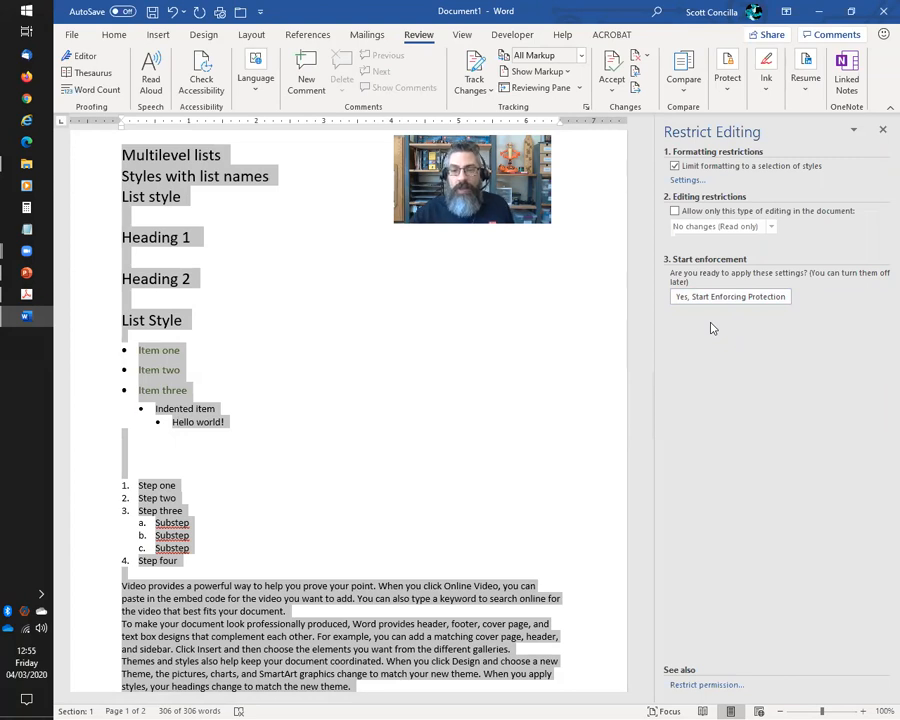
Start enforcing protection, entering and confirming a password
click(729, 298)
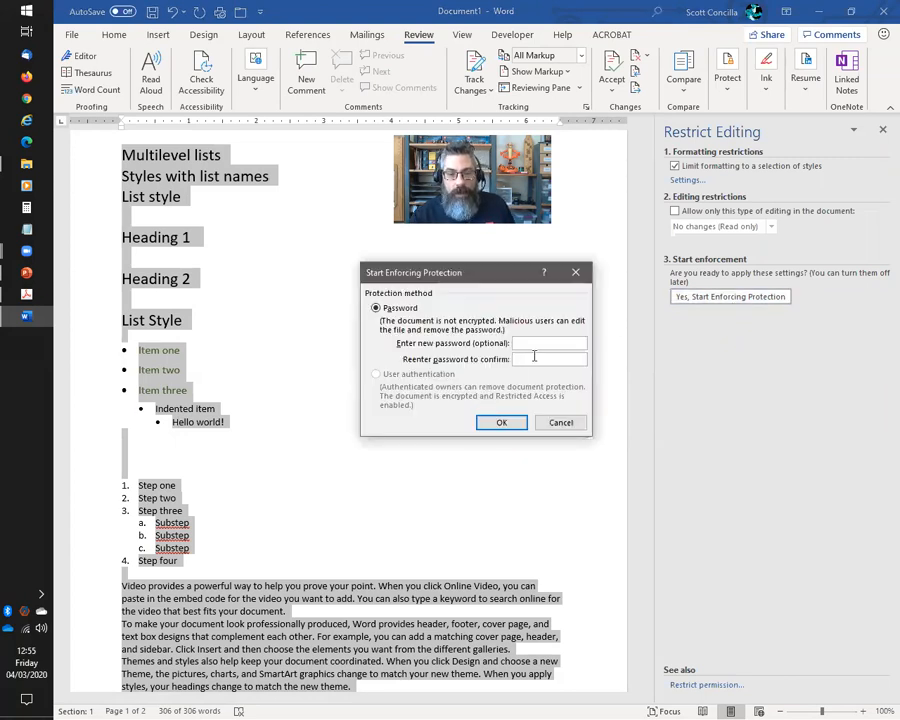
text(••••)
key(Tab)
text(••••)
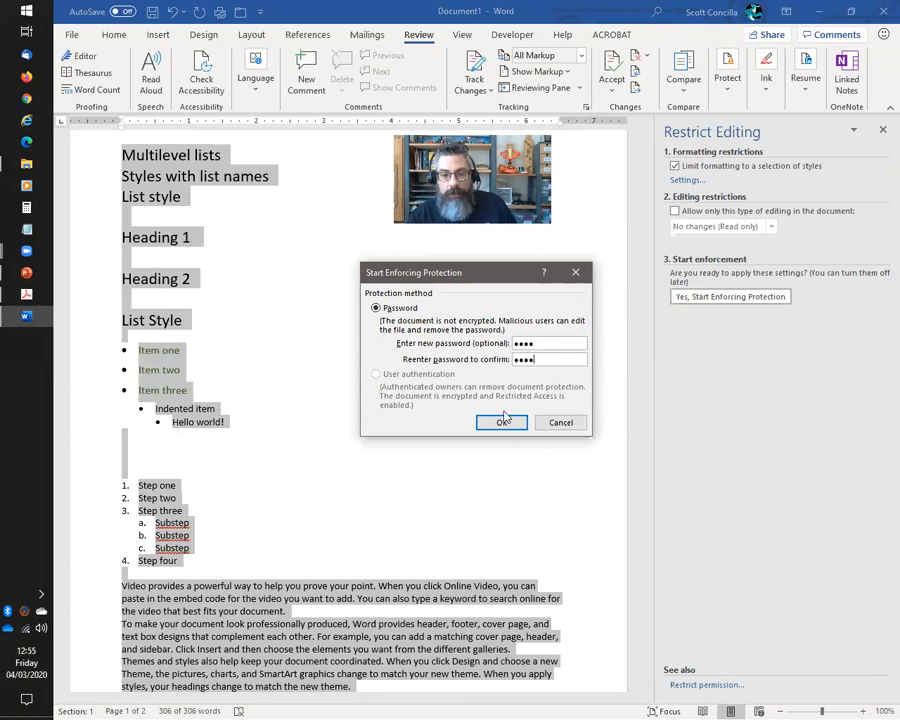
click(503, 421)
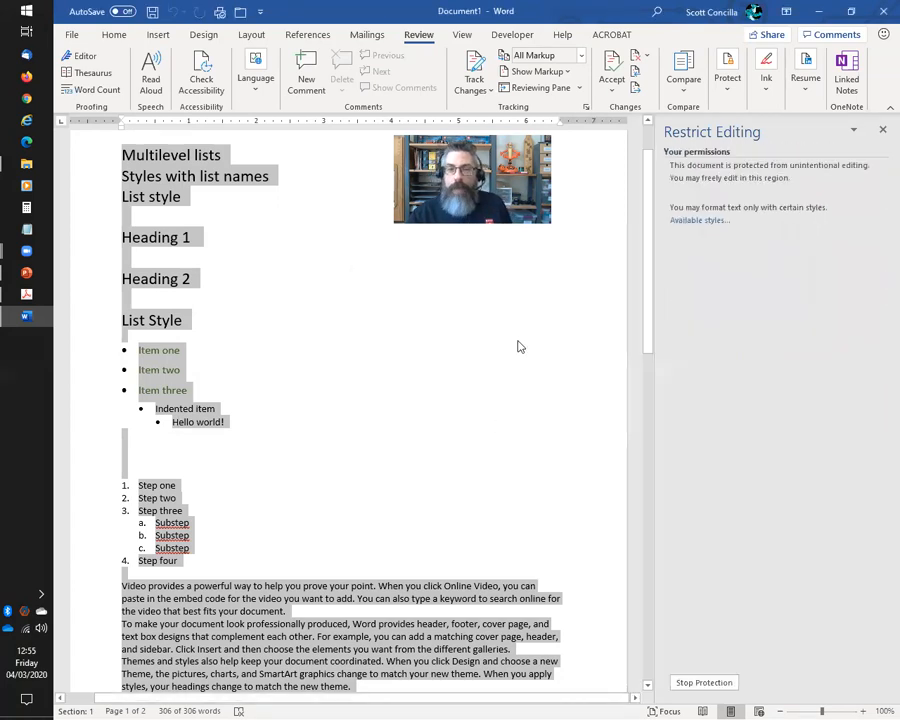
On Home, expand the Styles gallery to check which styles remain available, then close it
click(178, 176)
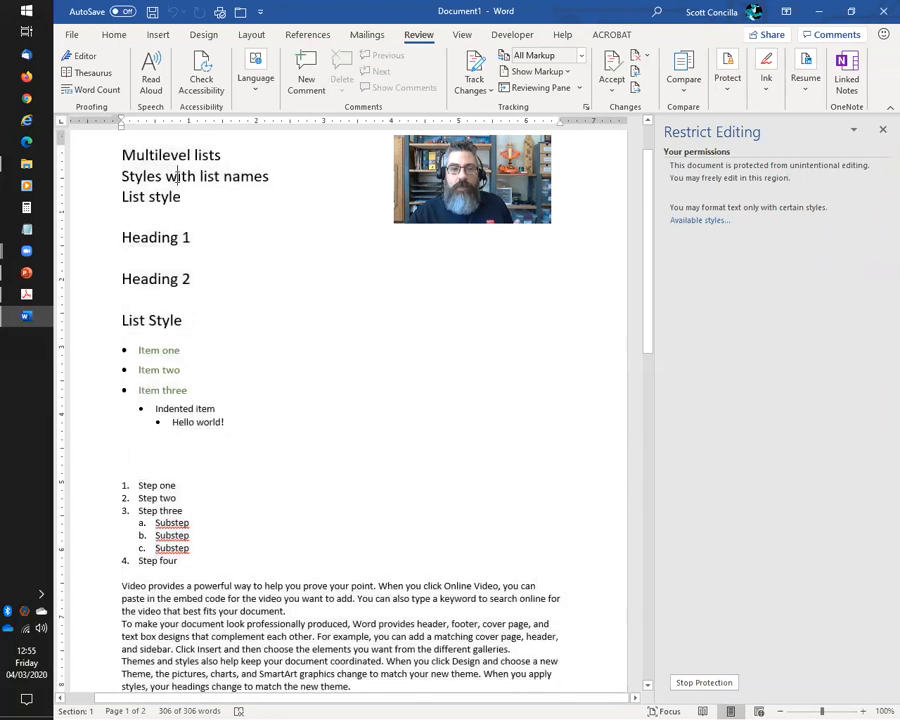
click(114, 34)
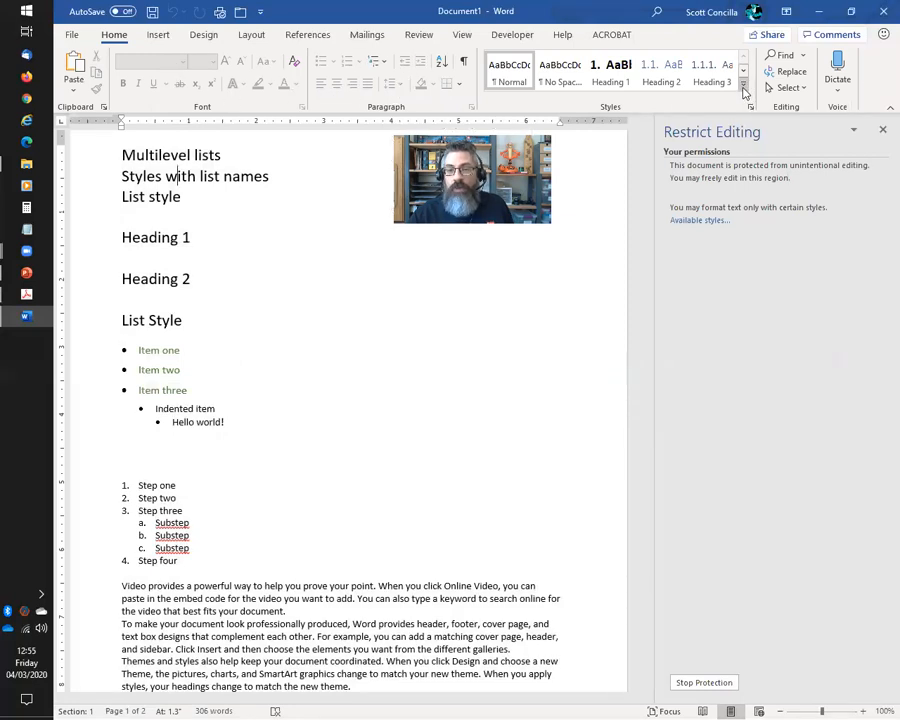
click(743, 92)
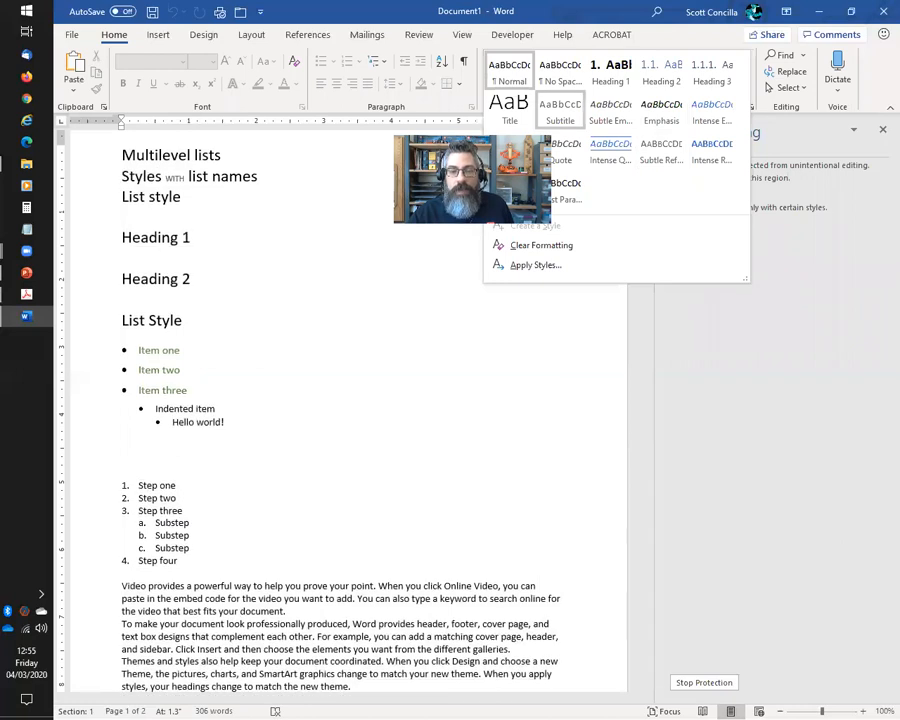
click(155, 177)
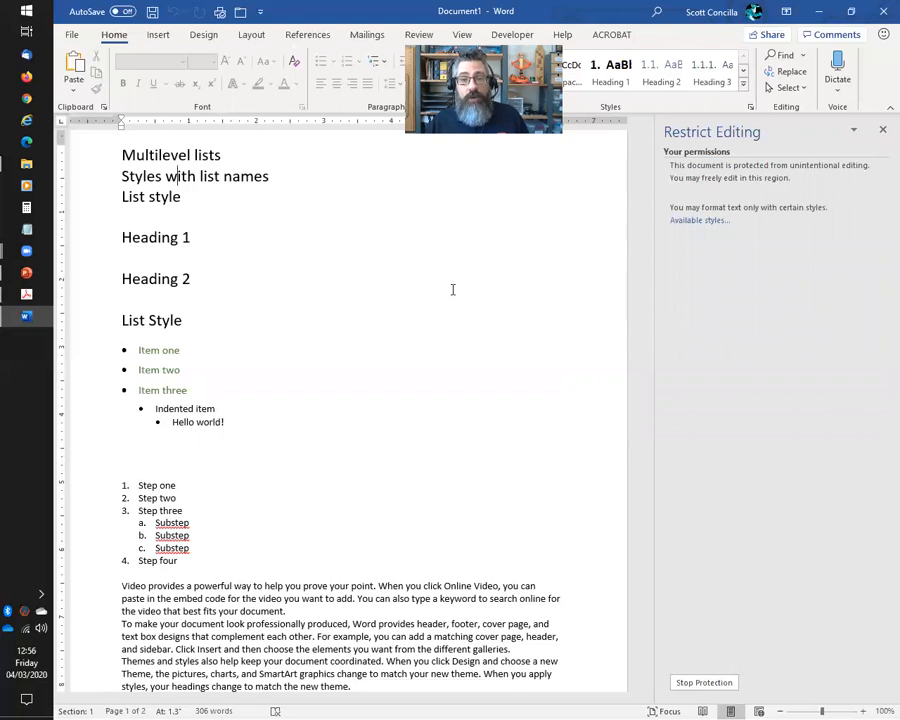
Stop protection with the password, close the Restrict Editing pane, and switch to the PDF
click(727, 685)
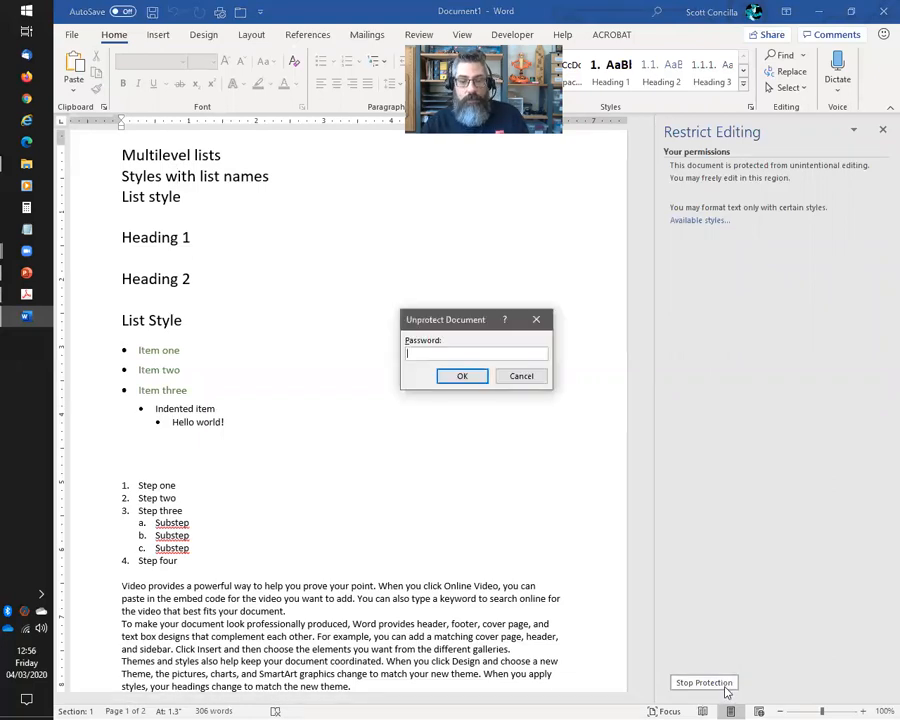
text(1234)
click(458, 375)
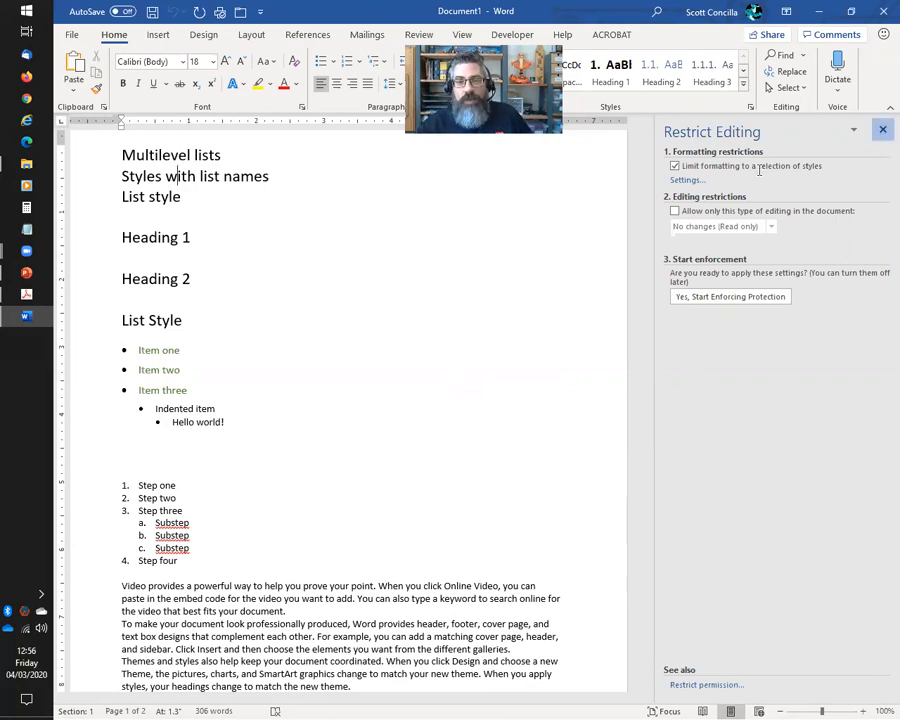
click(882, 130)
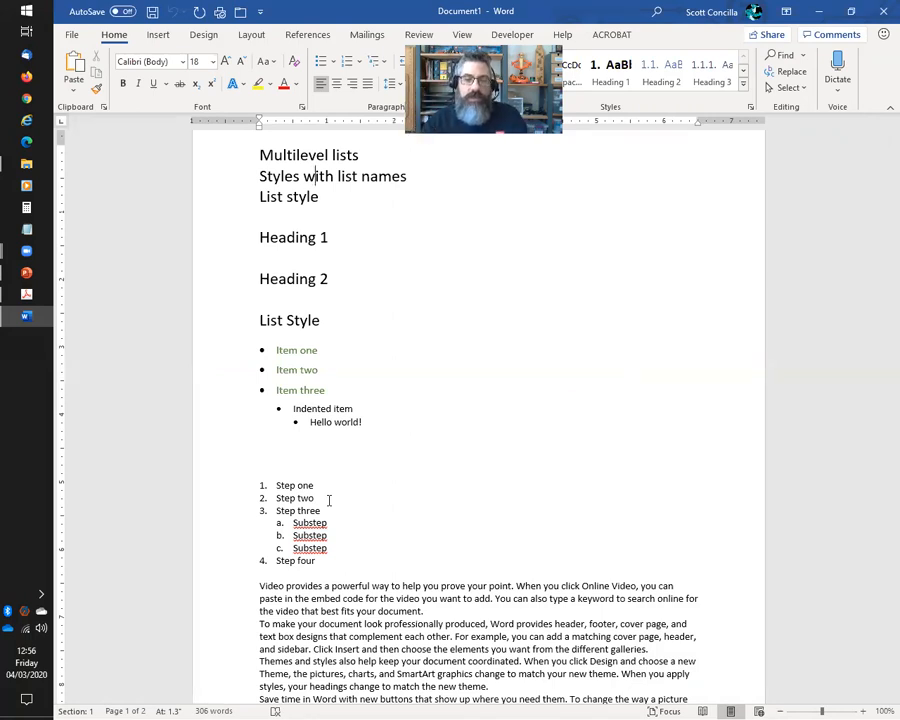
key(alt+Tab)
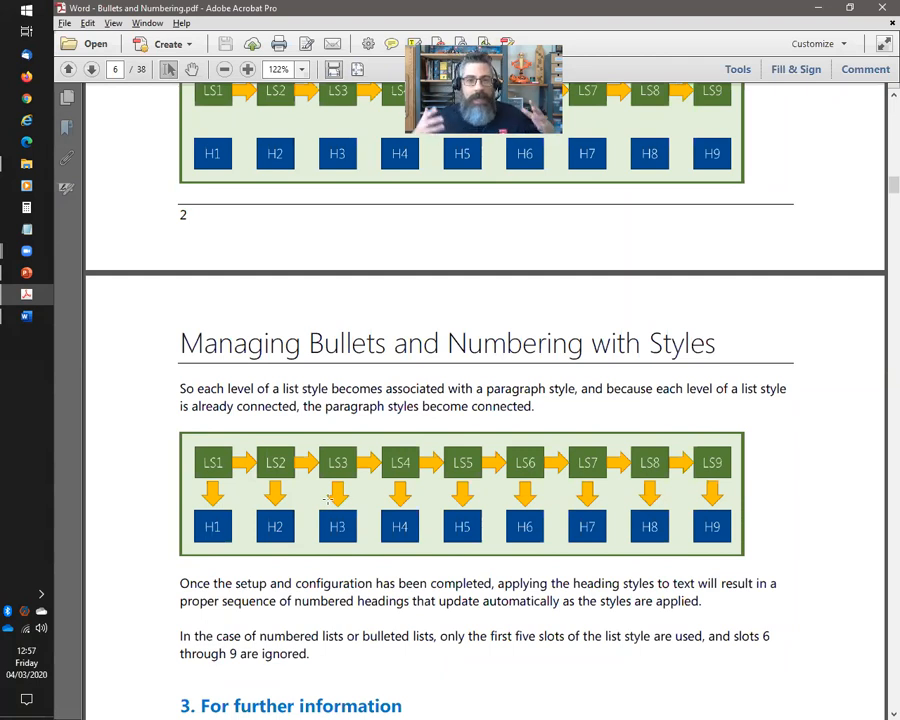
Switch from the Acrobat PDF back to the Word document with Alt+Tab
key(alt+Tab)
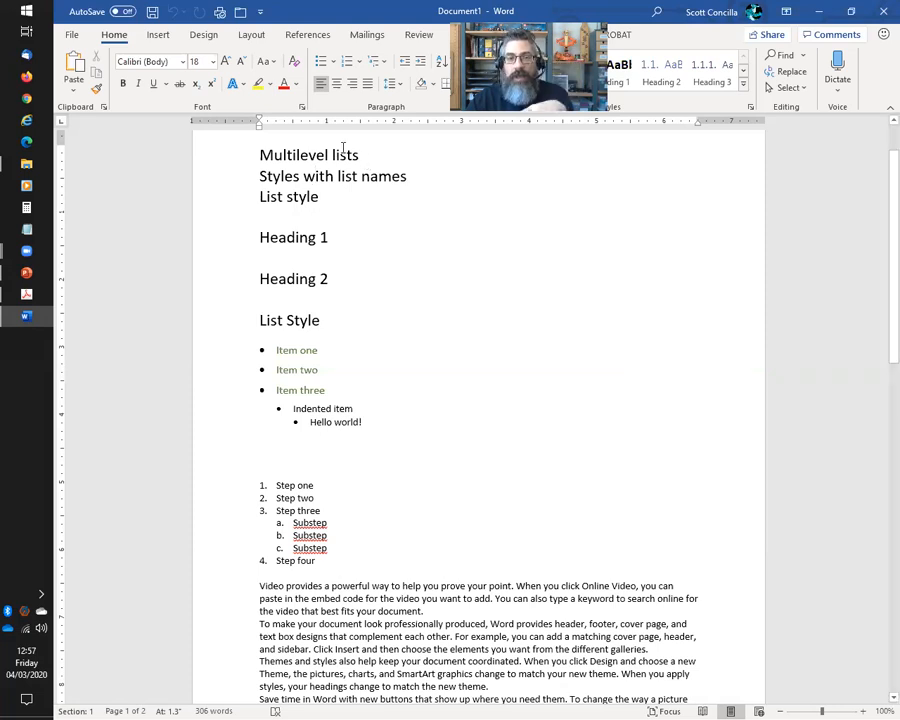
View the Multilevel List options on Home, close them, and switch to the Bullets and Numbering PDF
click(376, 61)
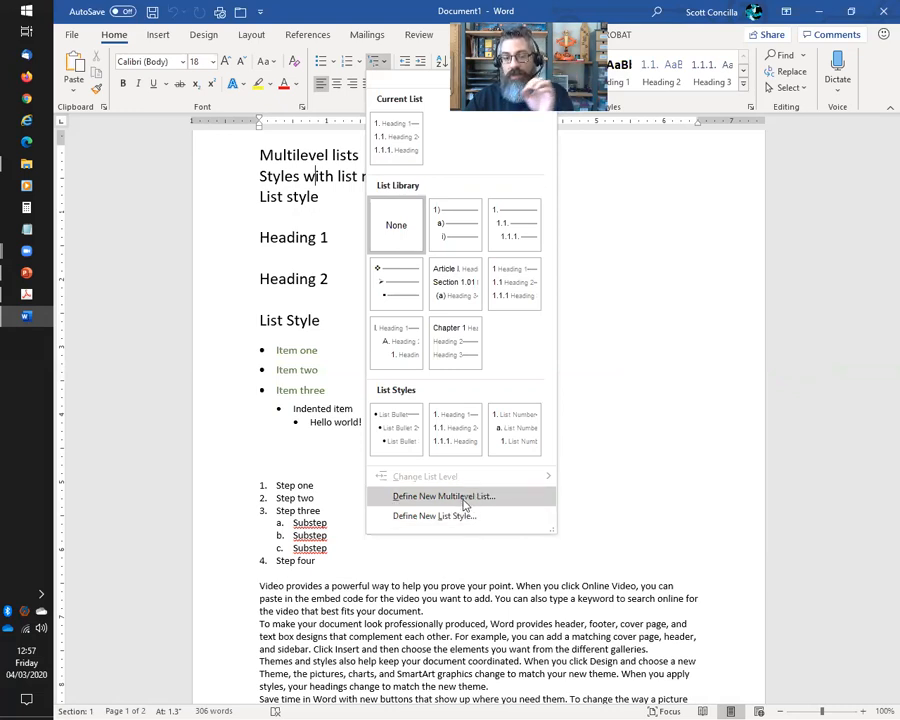
click(359, 12)
key(alt+Tab)
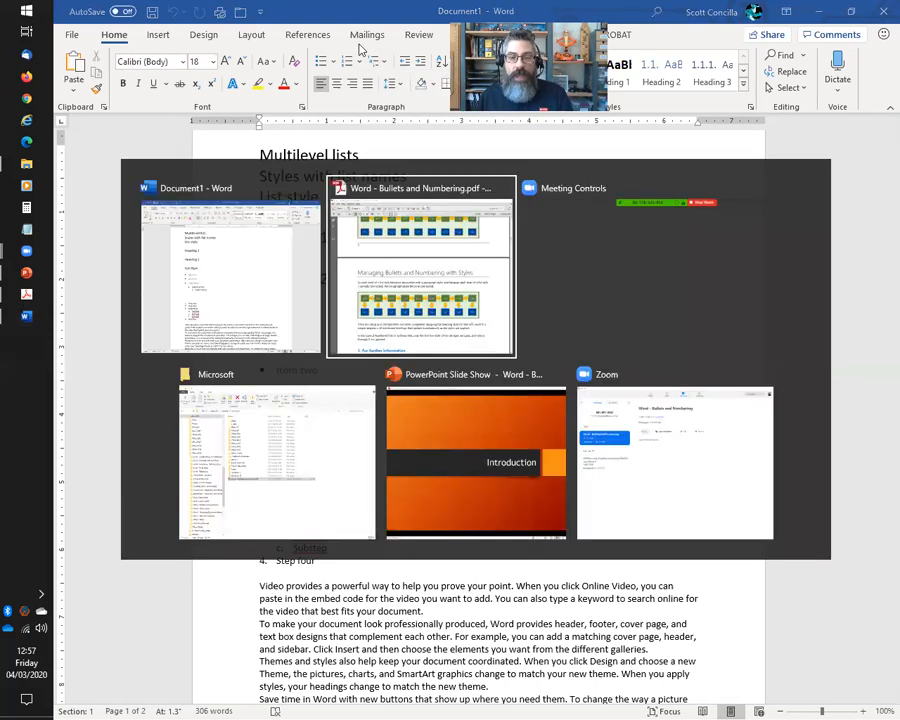